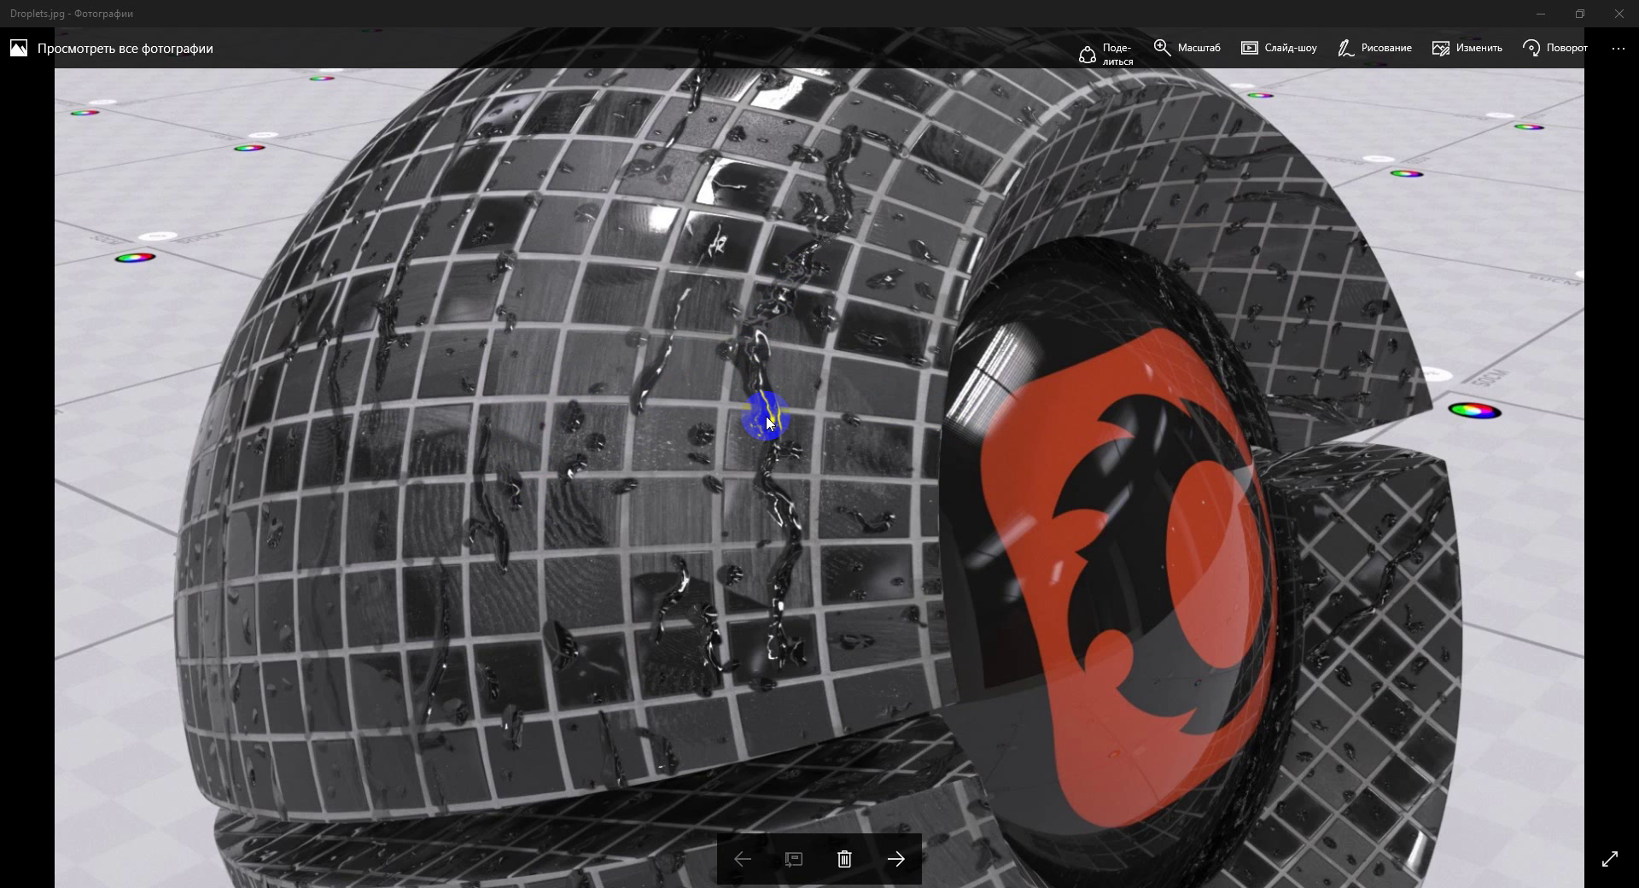
Switch to the Poliigon website and open its Free Textures collection.
left_click(175, 861)
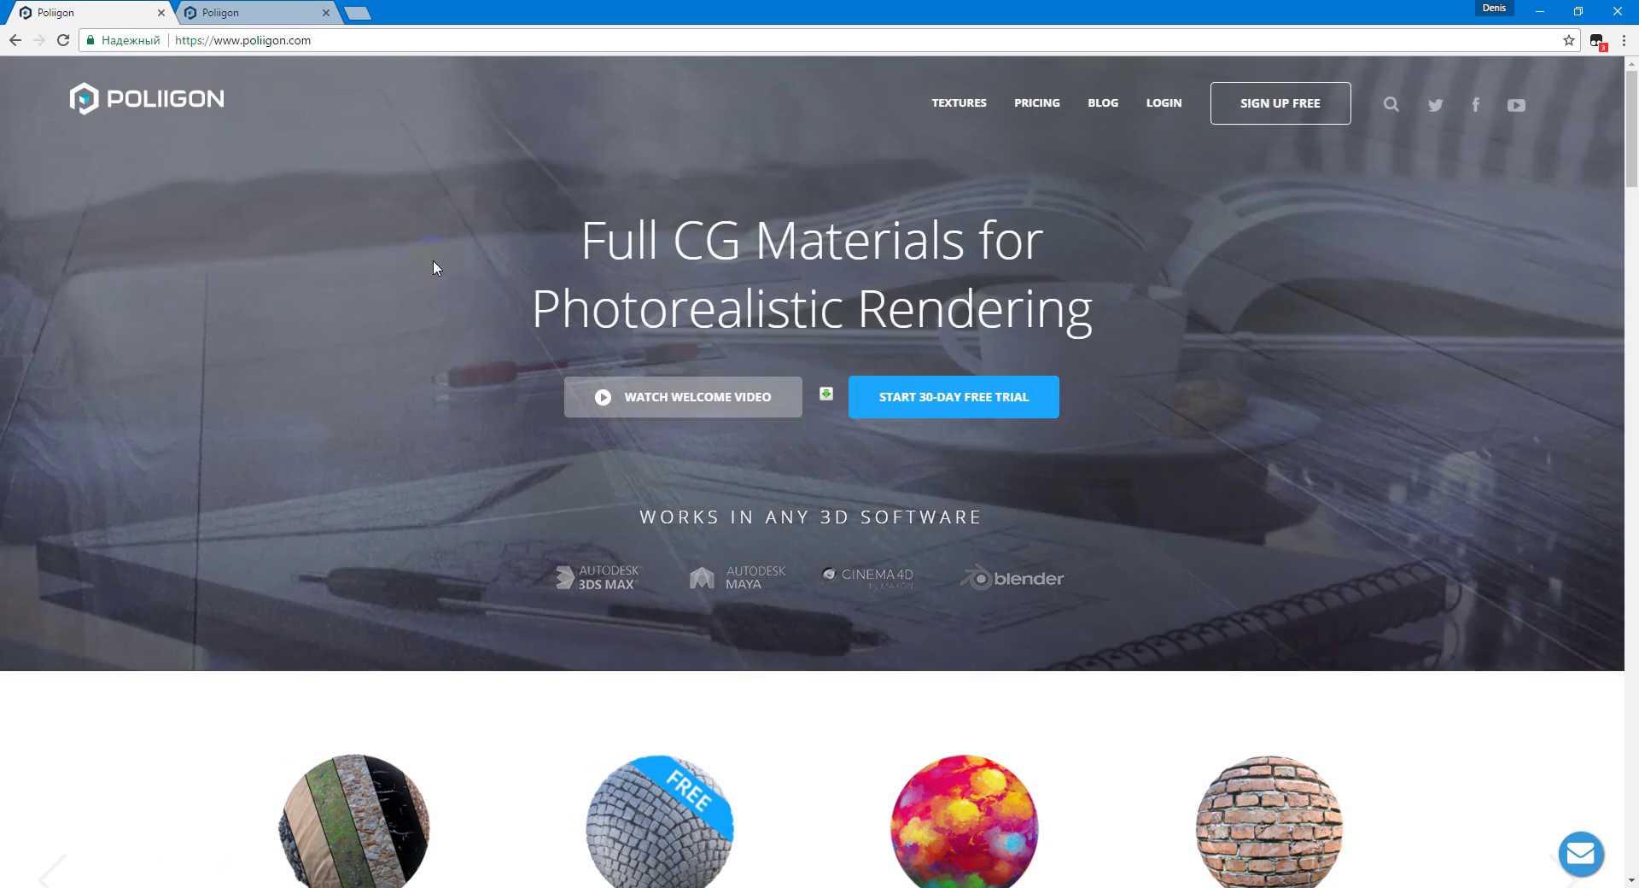
scroll(483, 416, "down", 2)
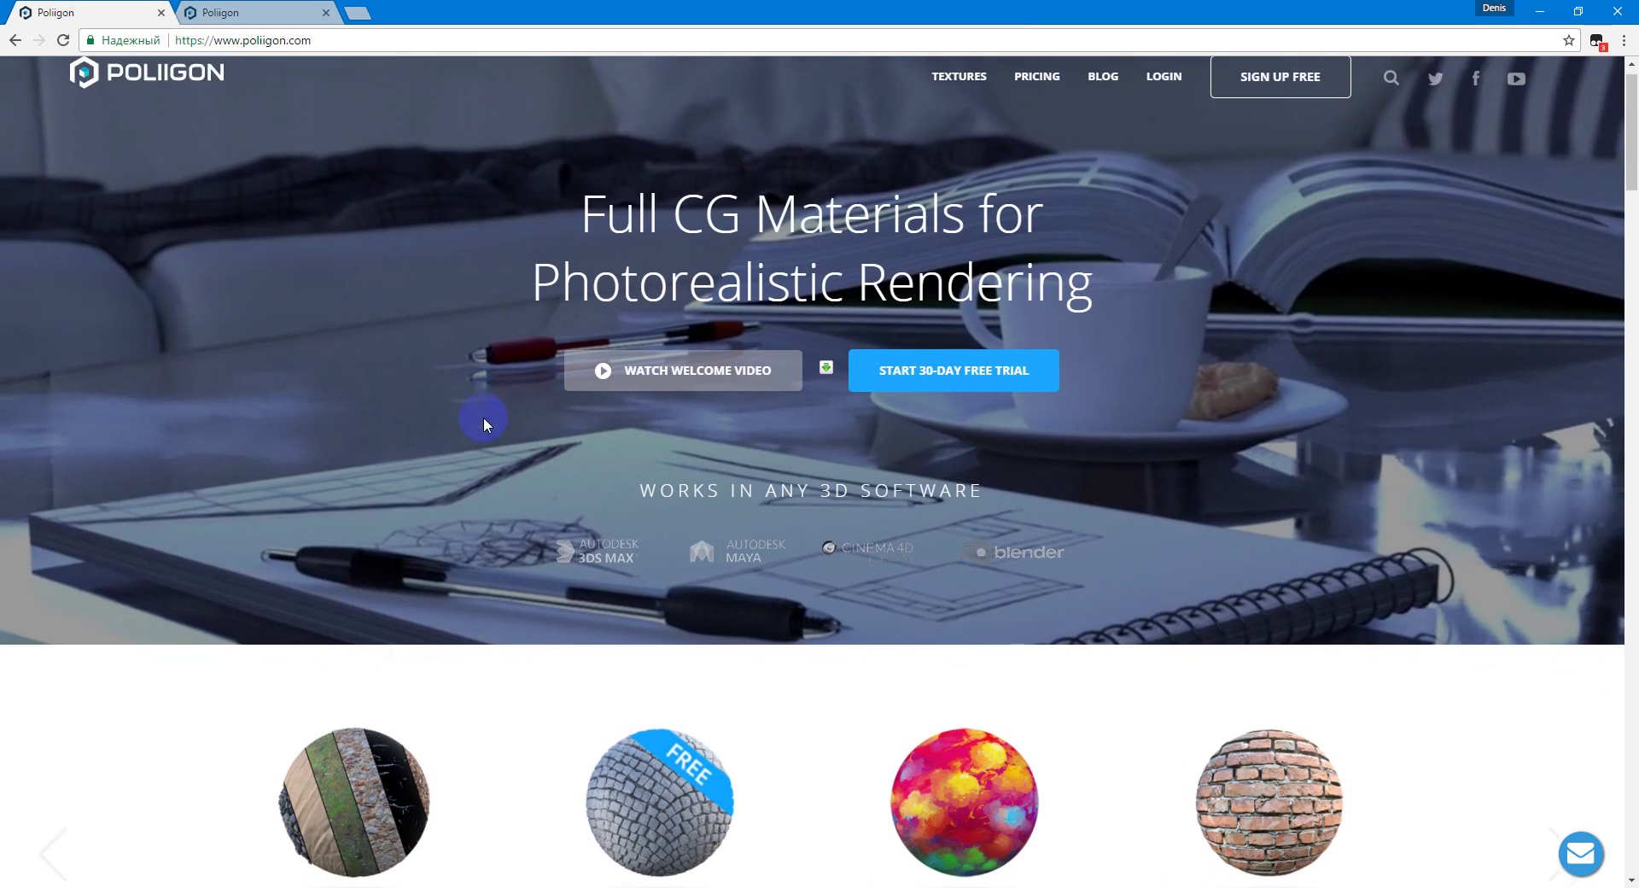
scroll(484, 419, "down", 2)
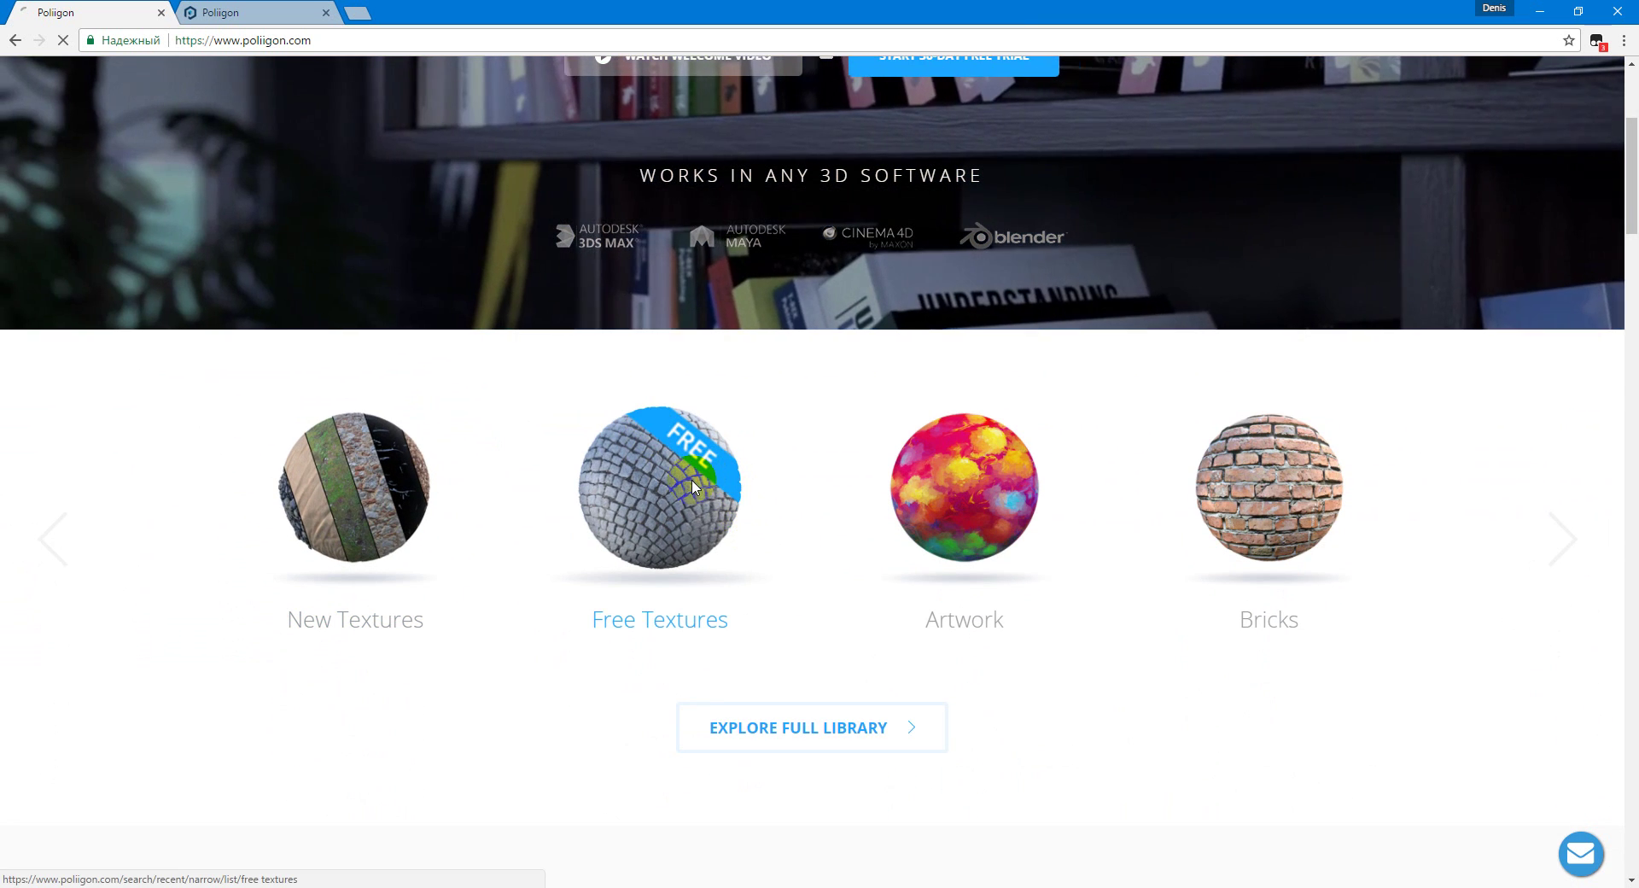
left_click(693, 489)
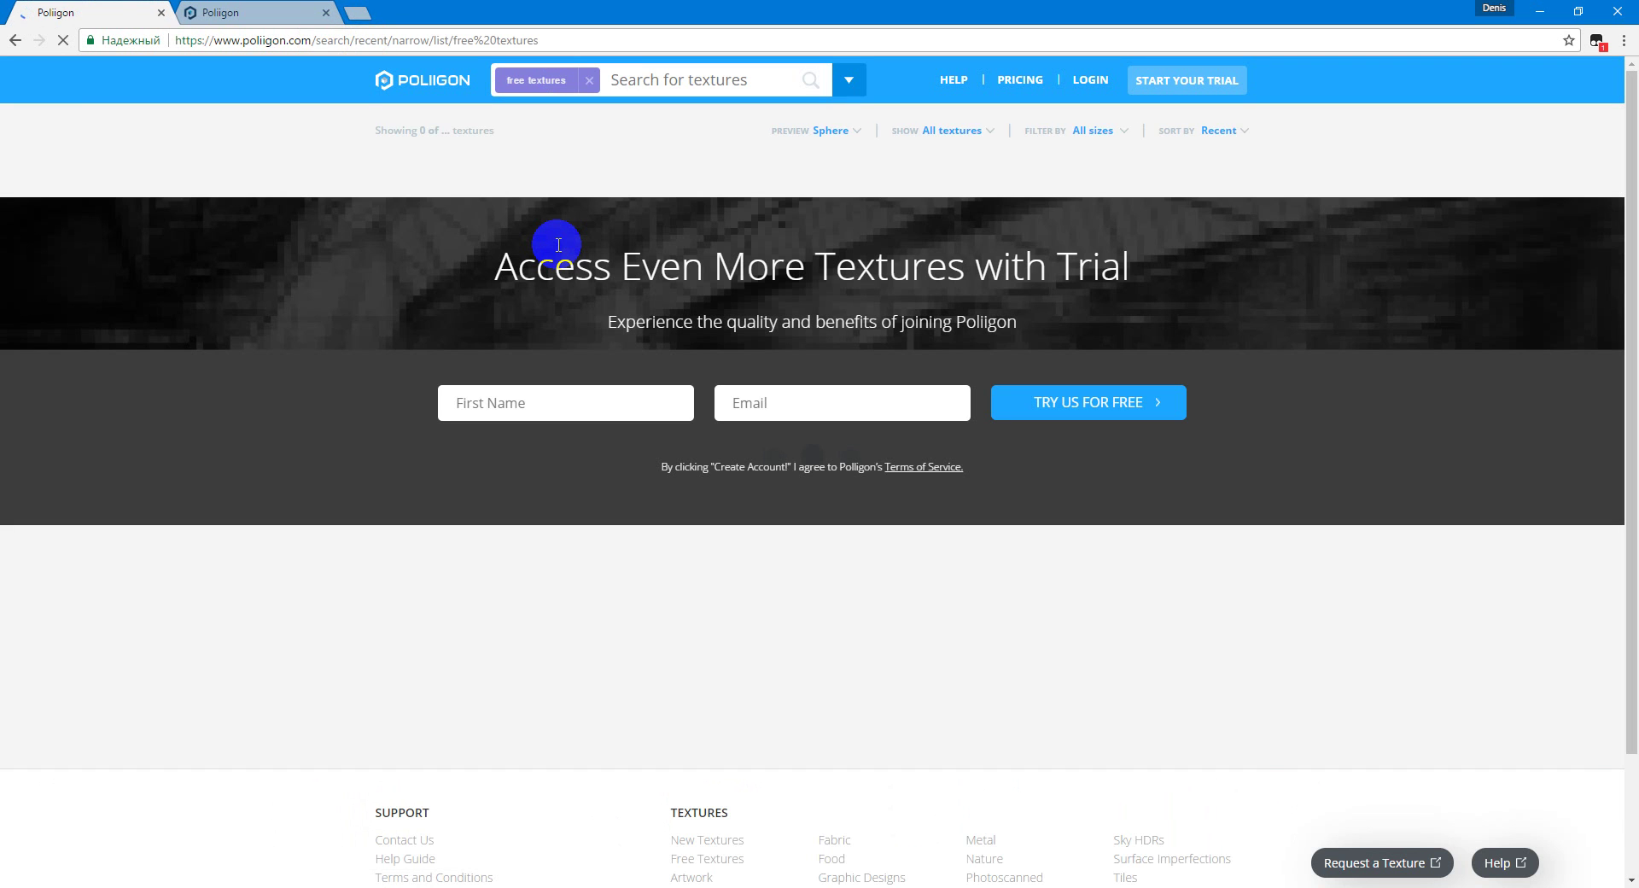
Browse the Surface Imperfections category in the second tab, then scroll the free textures results.
left_click(256, 12)
scroll(566, 538, "down", 5)
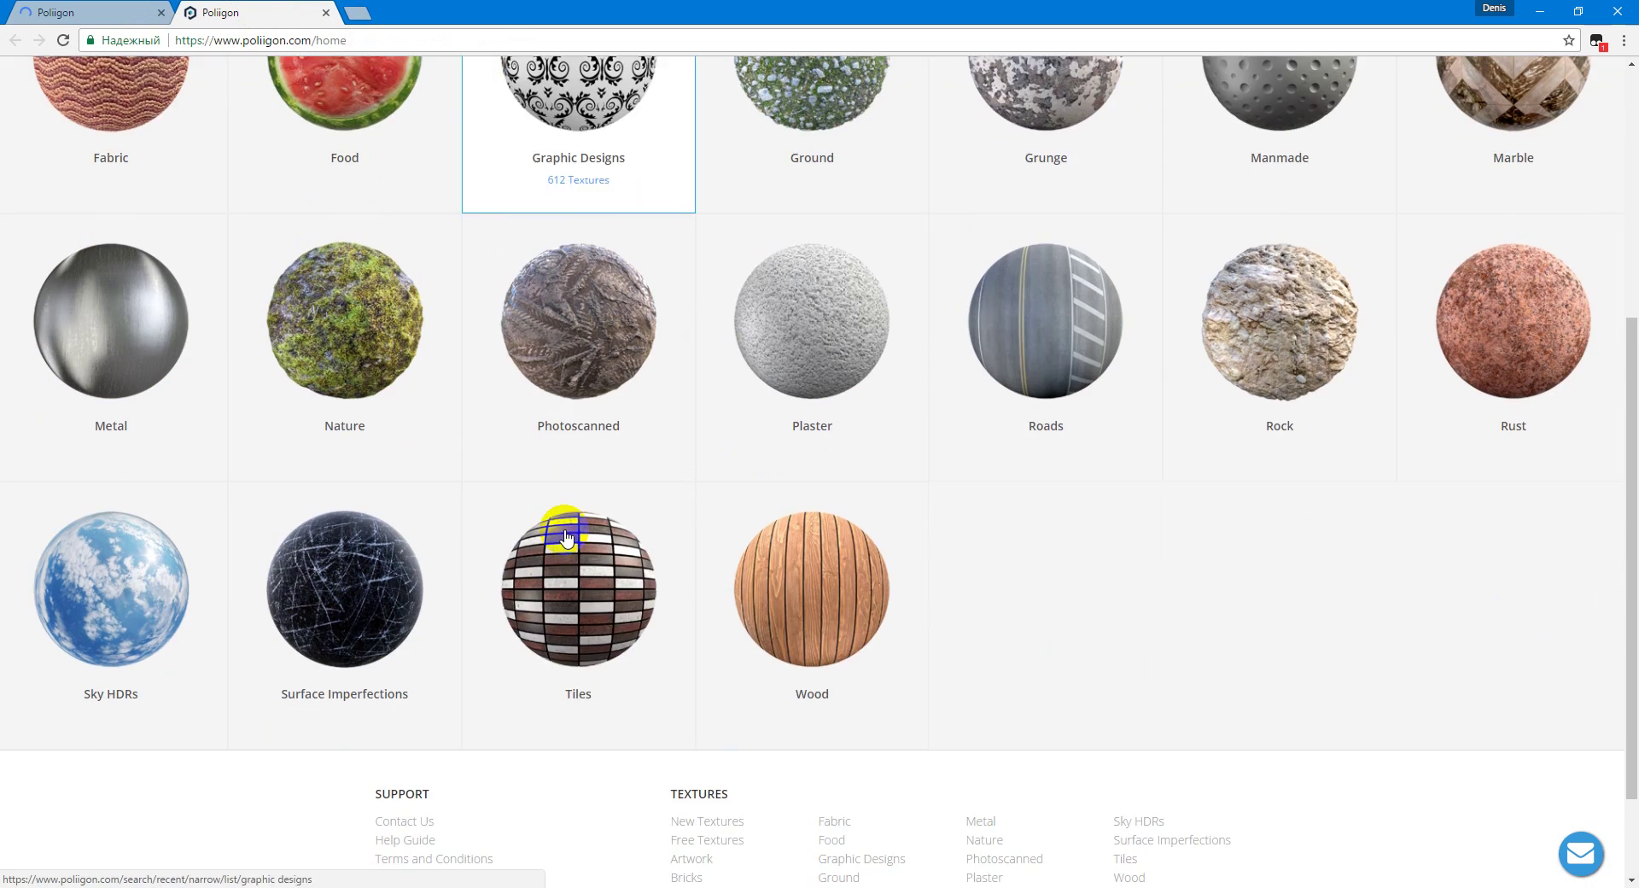
scroll(381, 457, "down", 2)
scroll(379, 478, "up", 7)
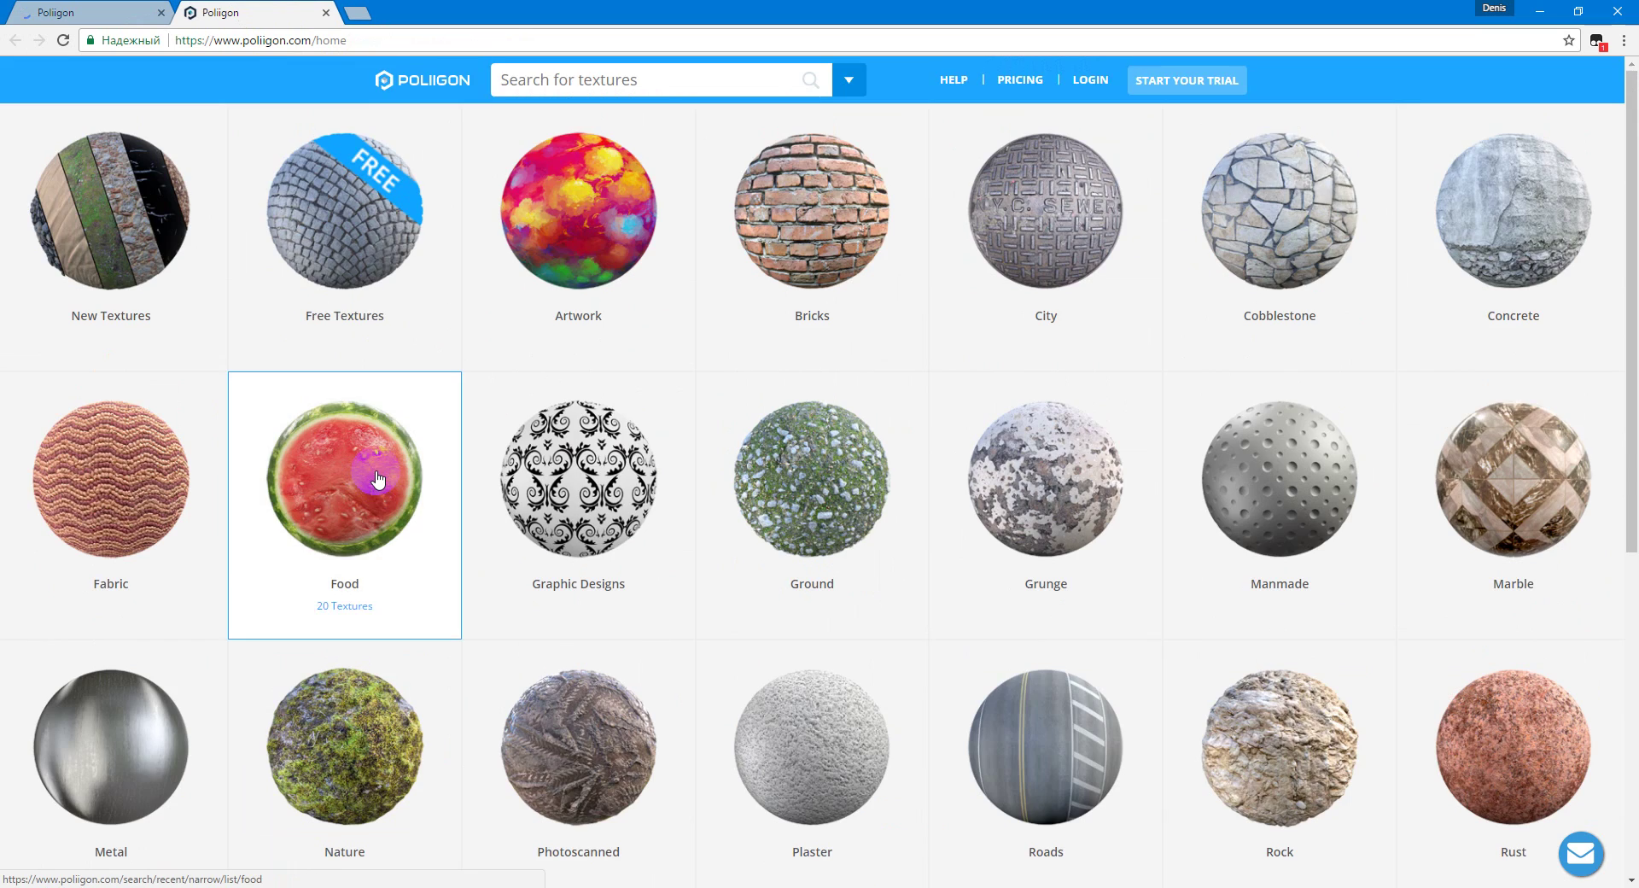
scroll(378, 478, "down", 5)
left_click(380, 454)
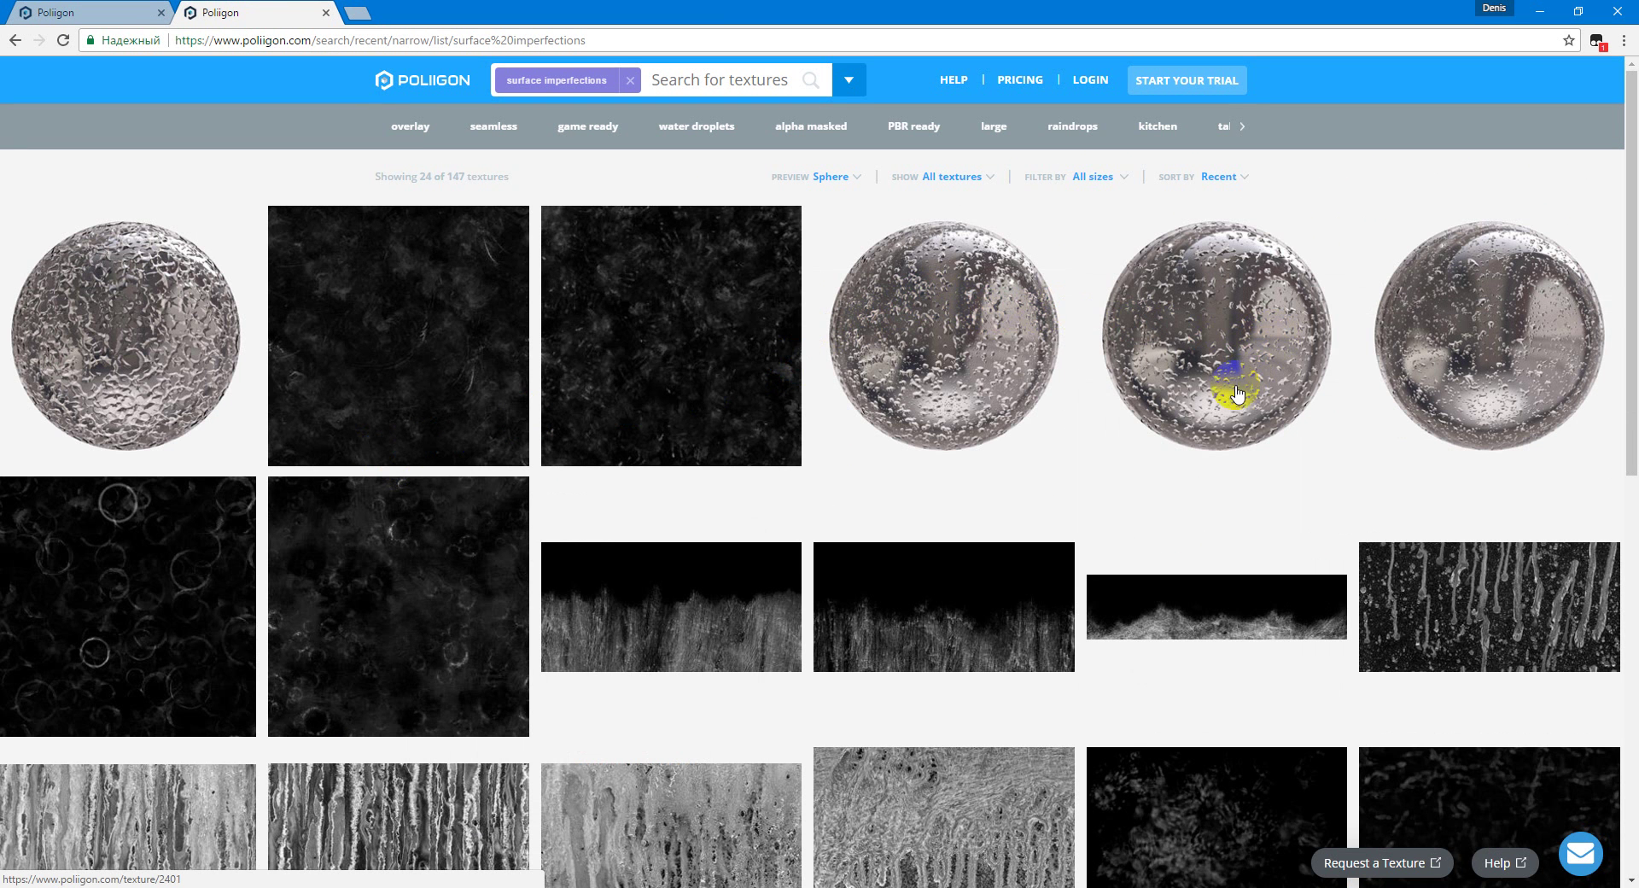
scroll(1187, 405, "down", 3)
scroll(1135, 426, "down", 3)
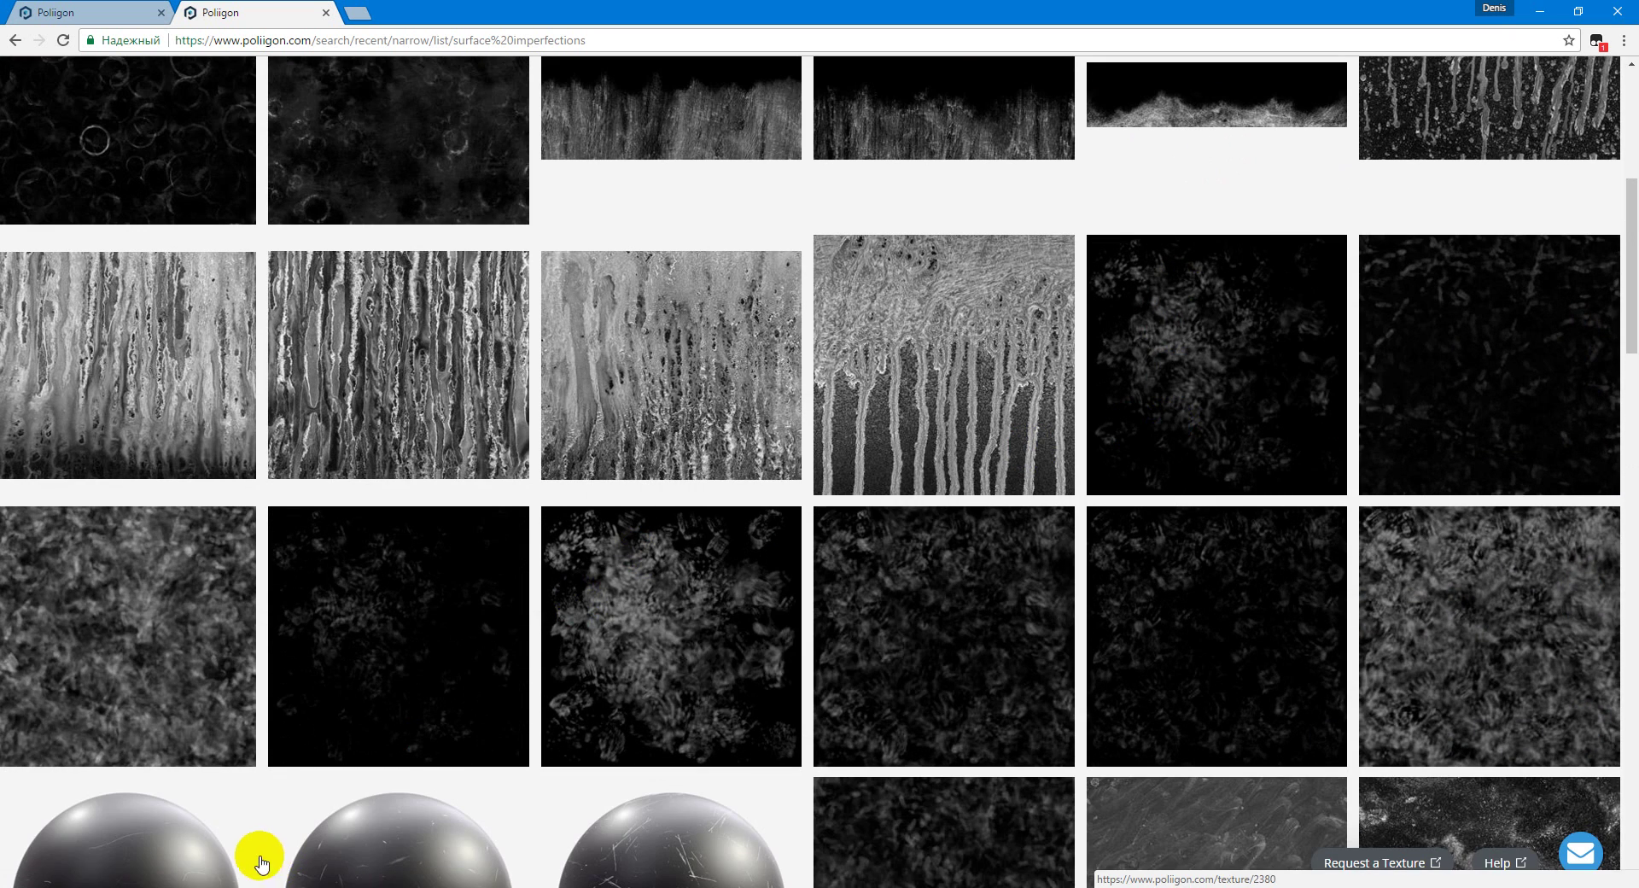
scroll(717, 559, "up", 1)
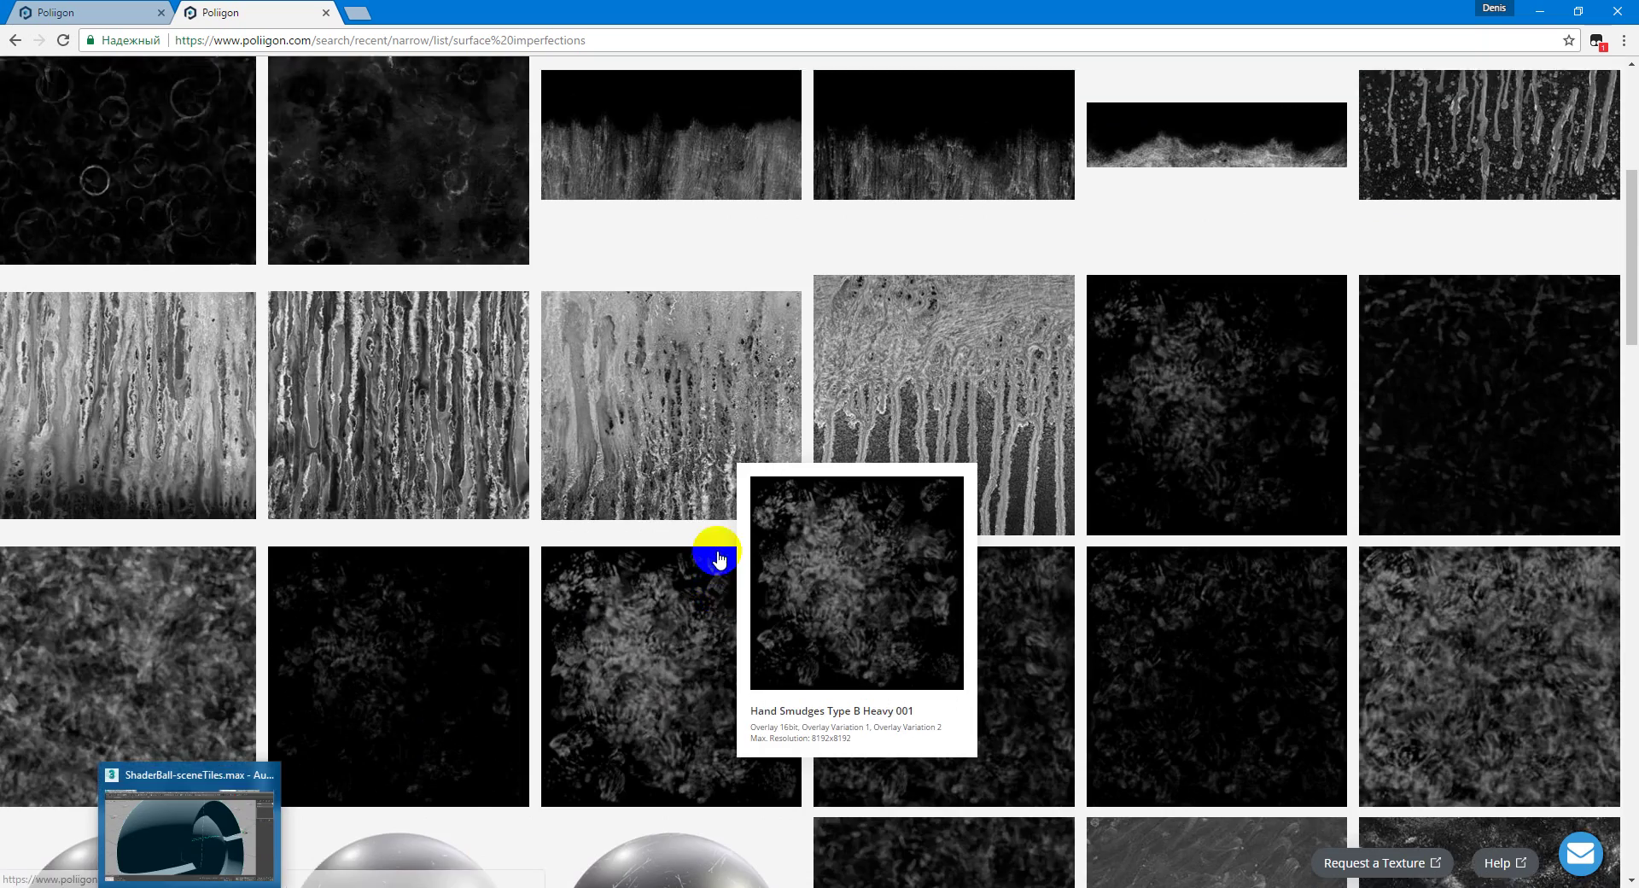
left_click(126, 19)
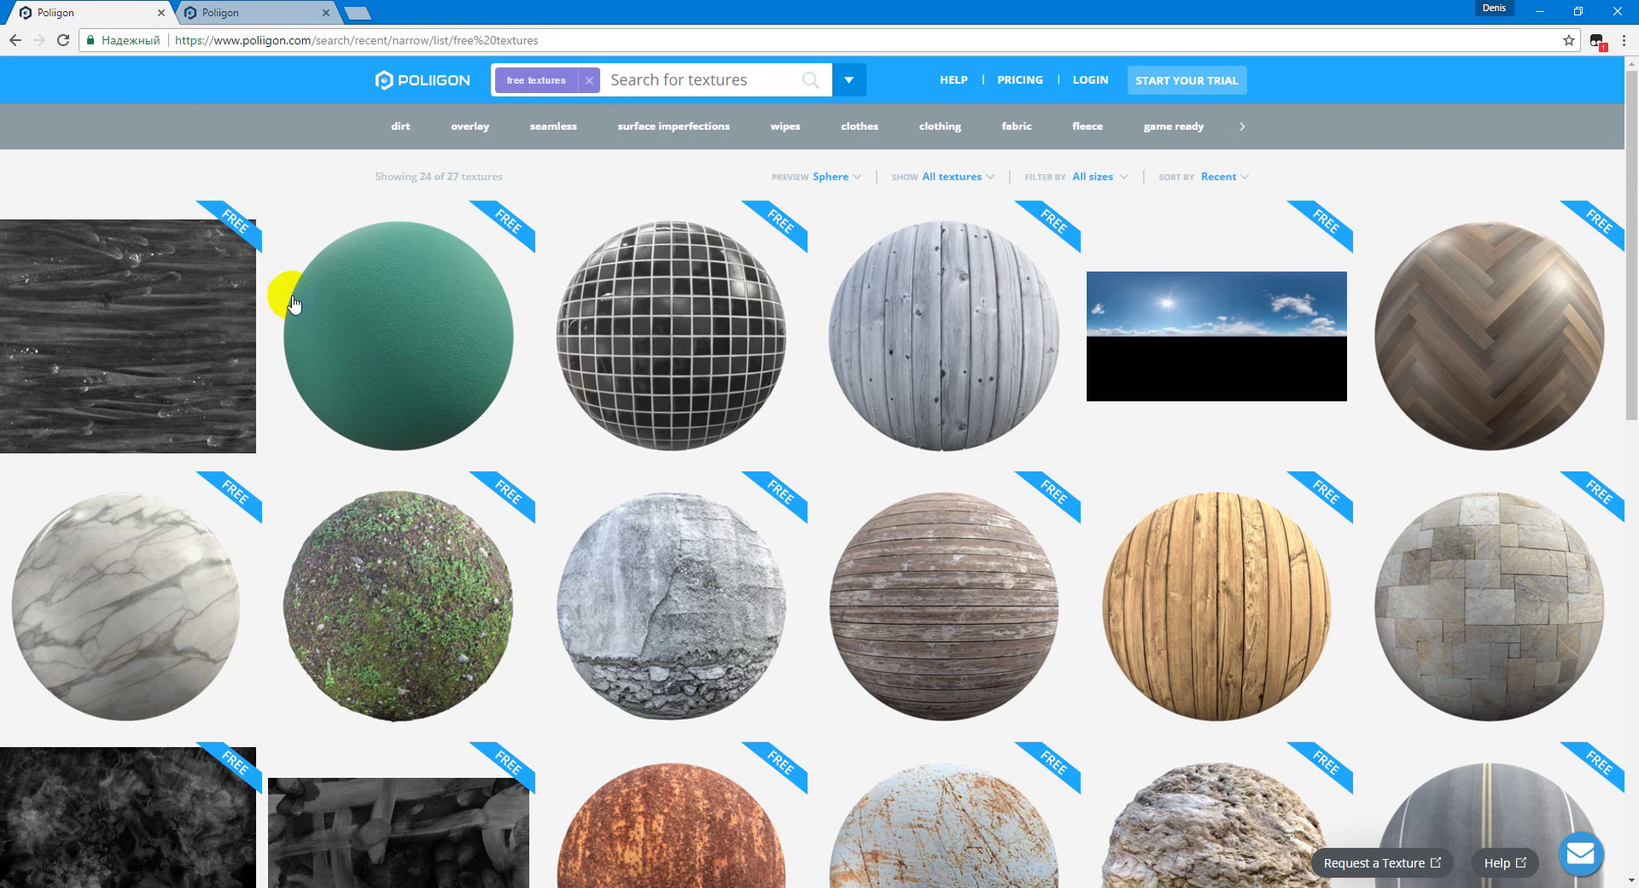
scroll(285, 304, "down", 3)
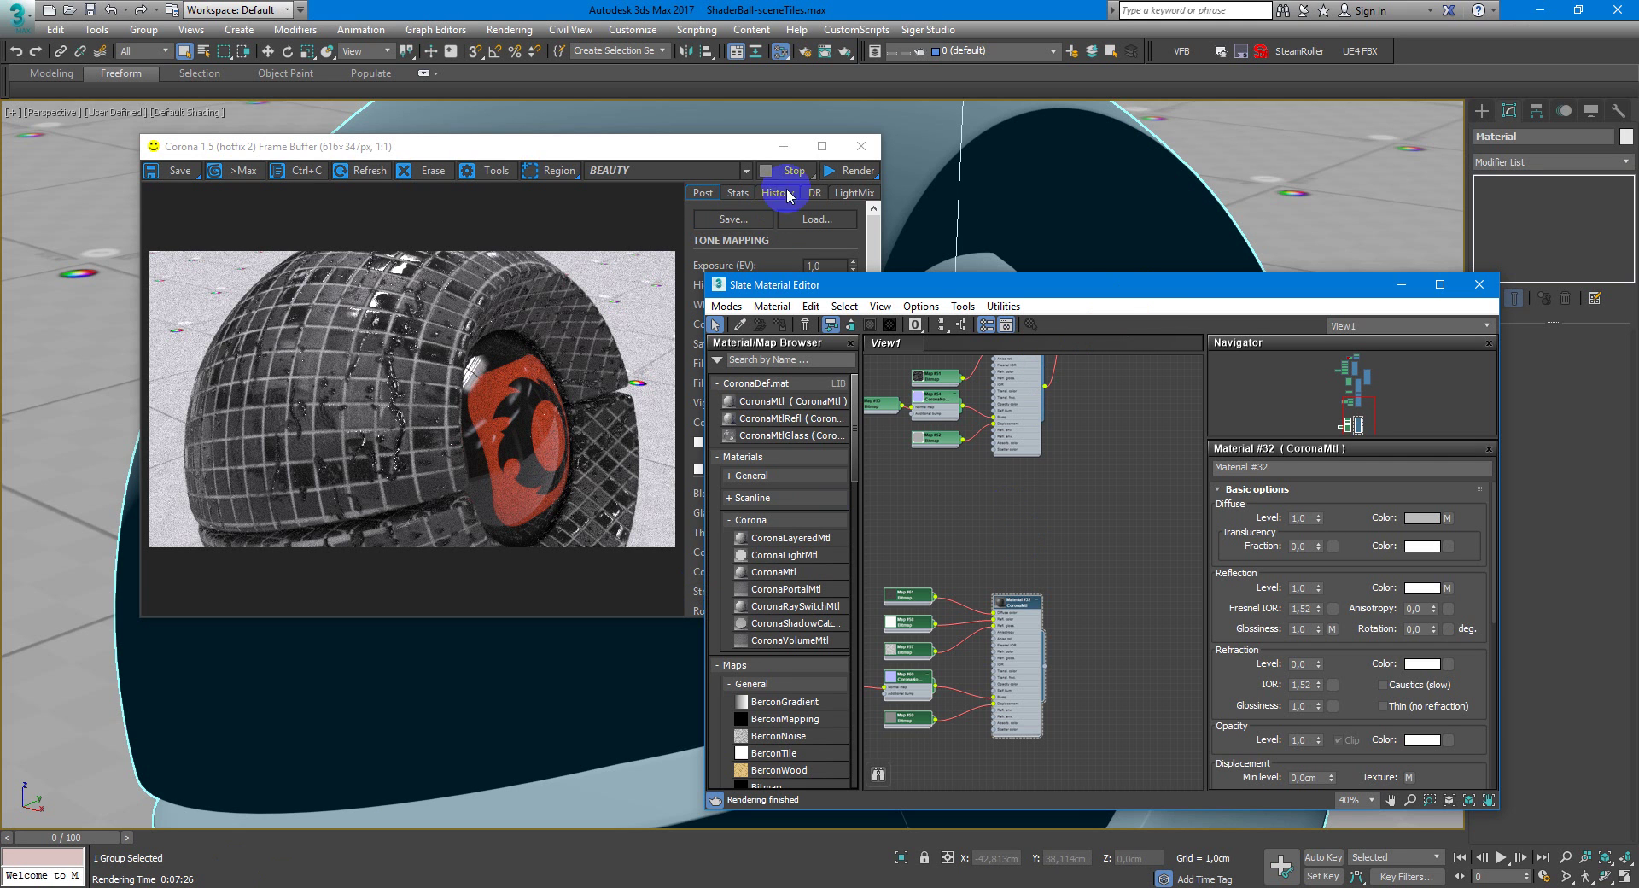
Select Material #32 and start a fresh render, moving the render window aside.
left_click(1017, 610)
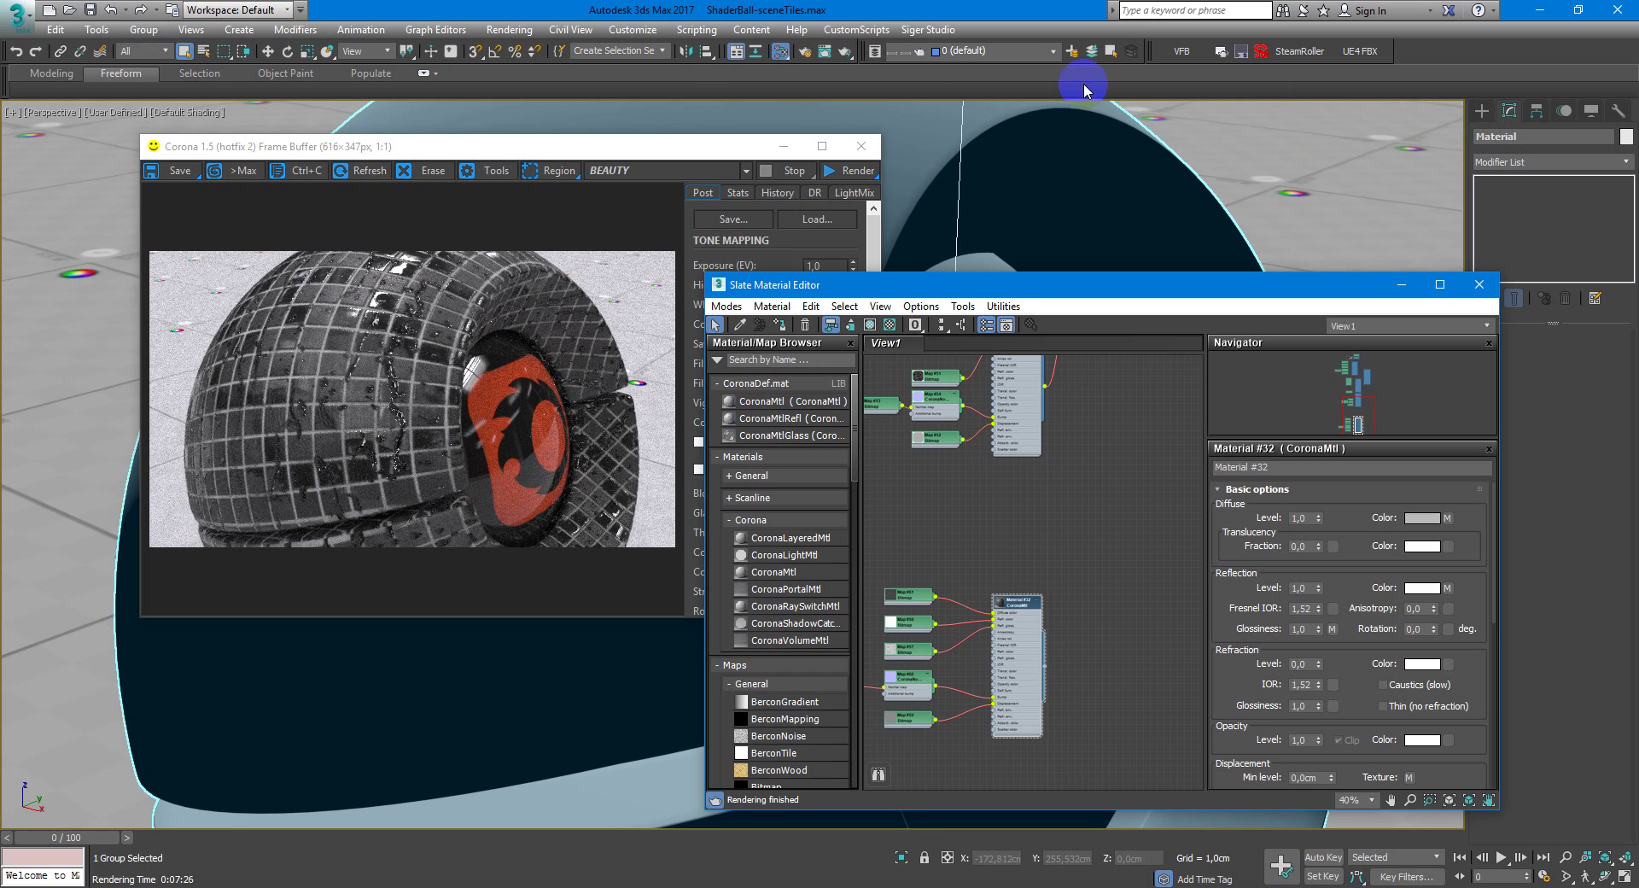
left_click(1229, 52)
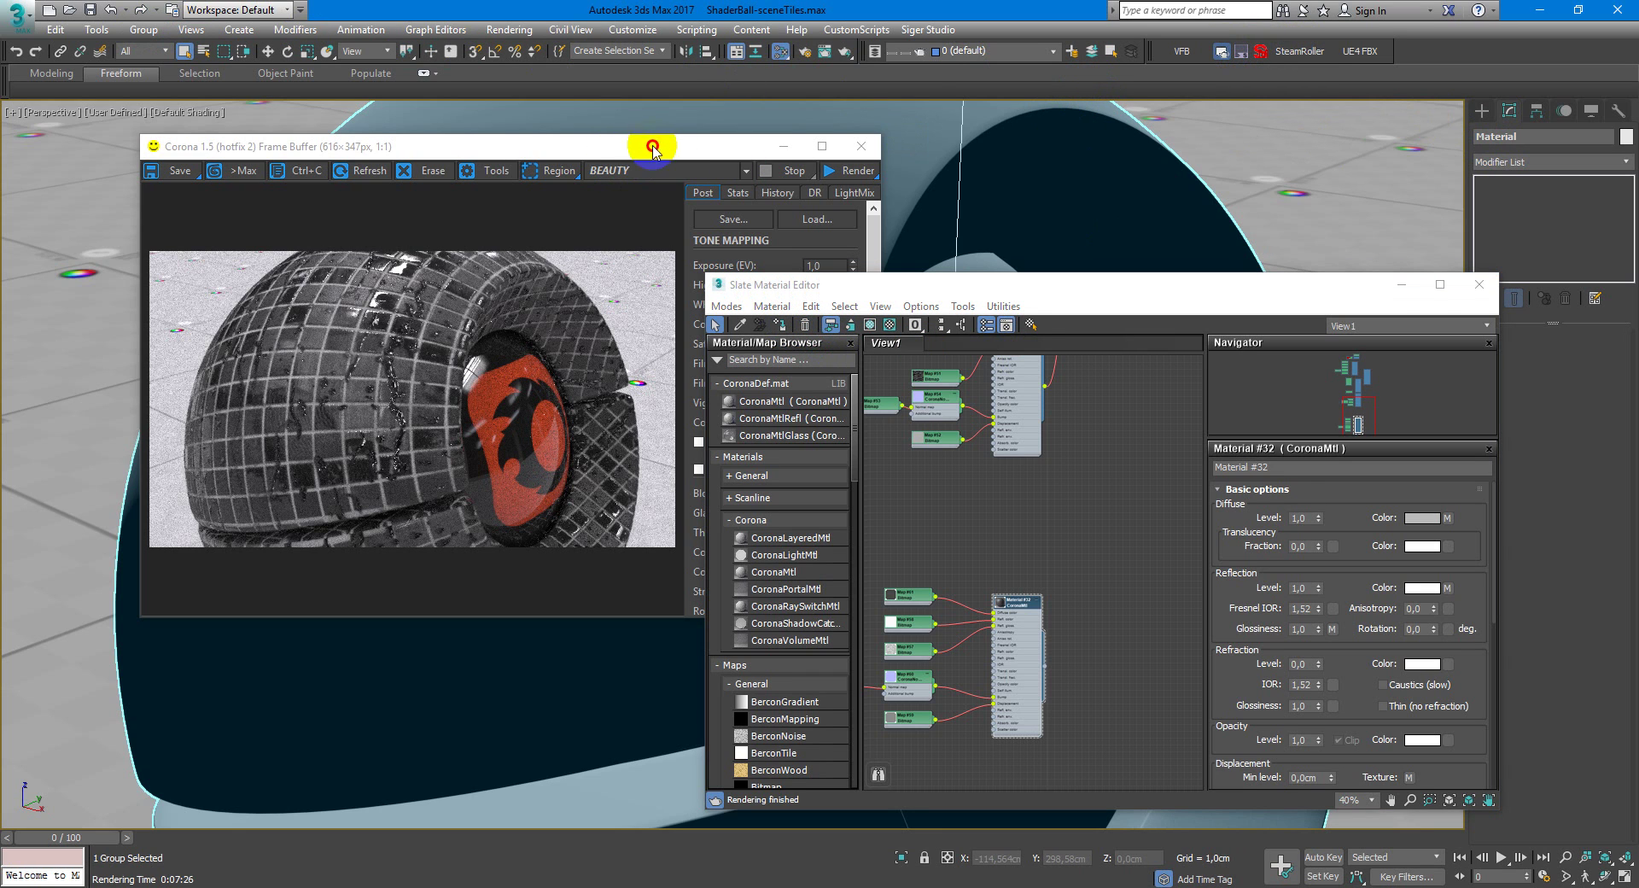
middle_click_drag(1072, 632, 1123, 501)
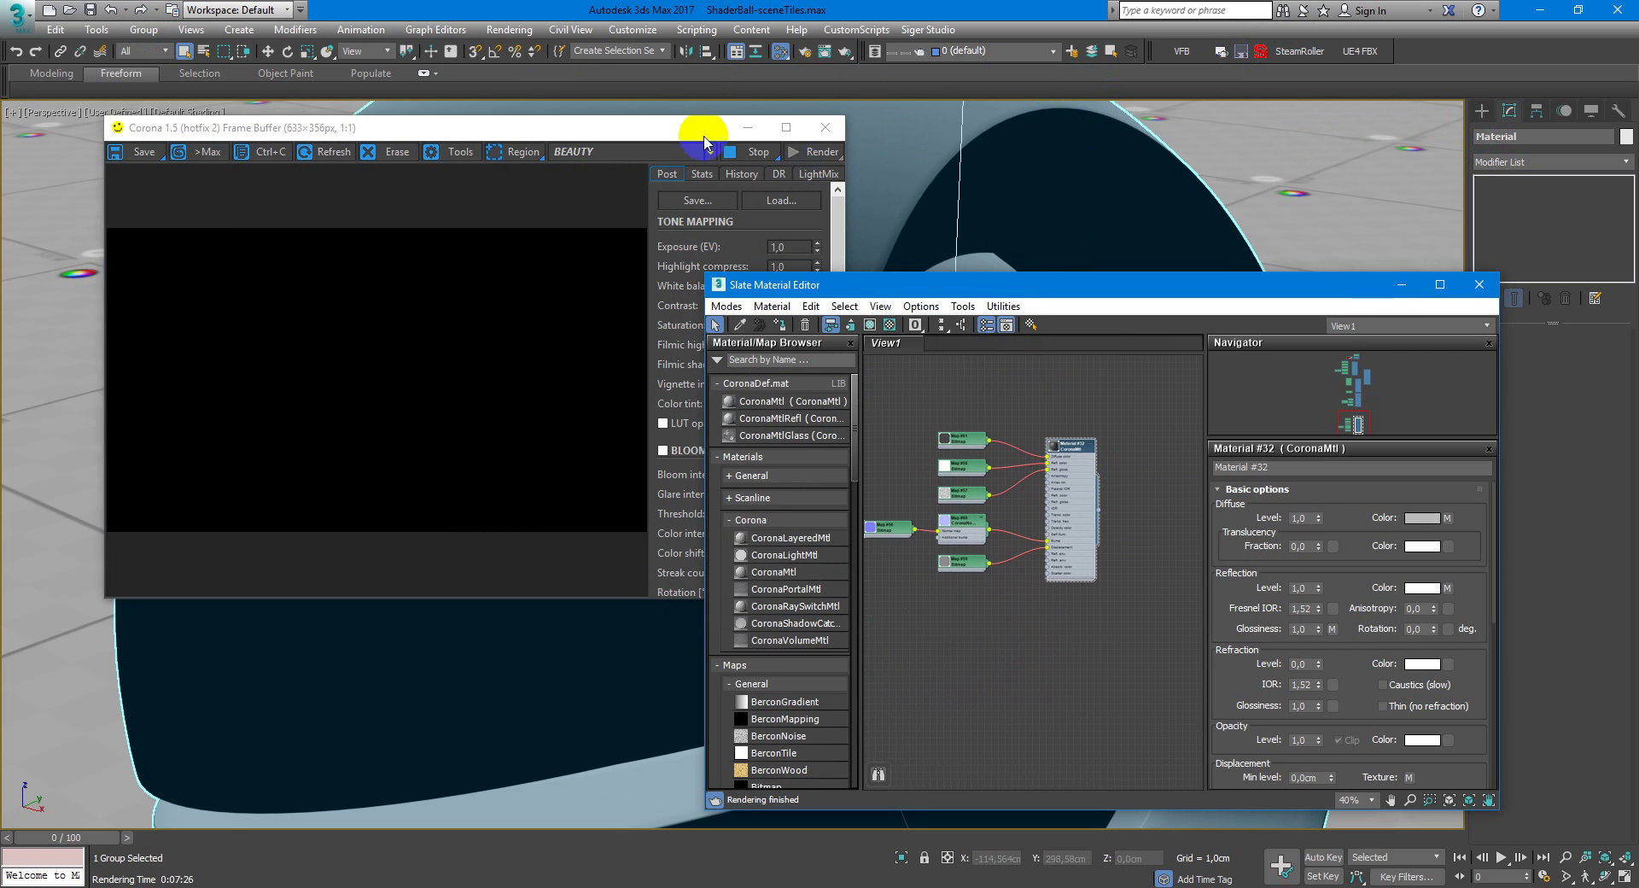
left_click_drag(704, 138, 621, 52)
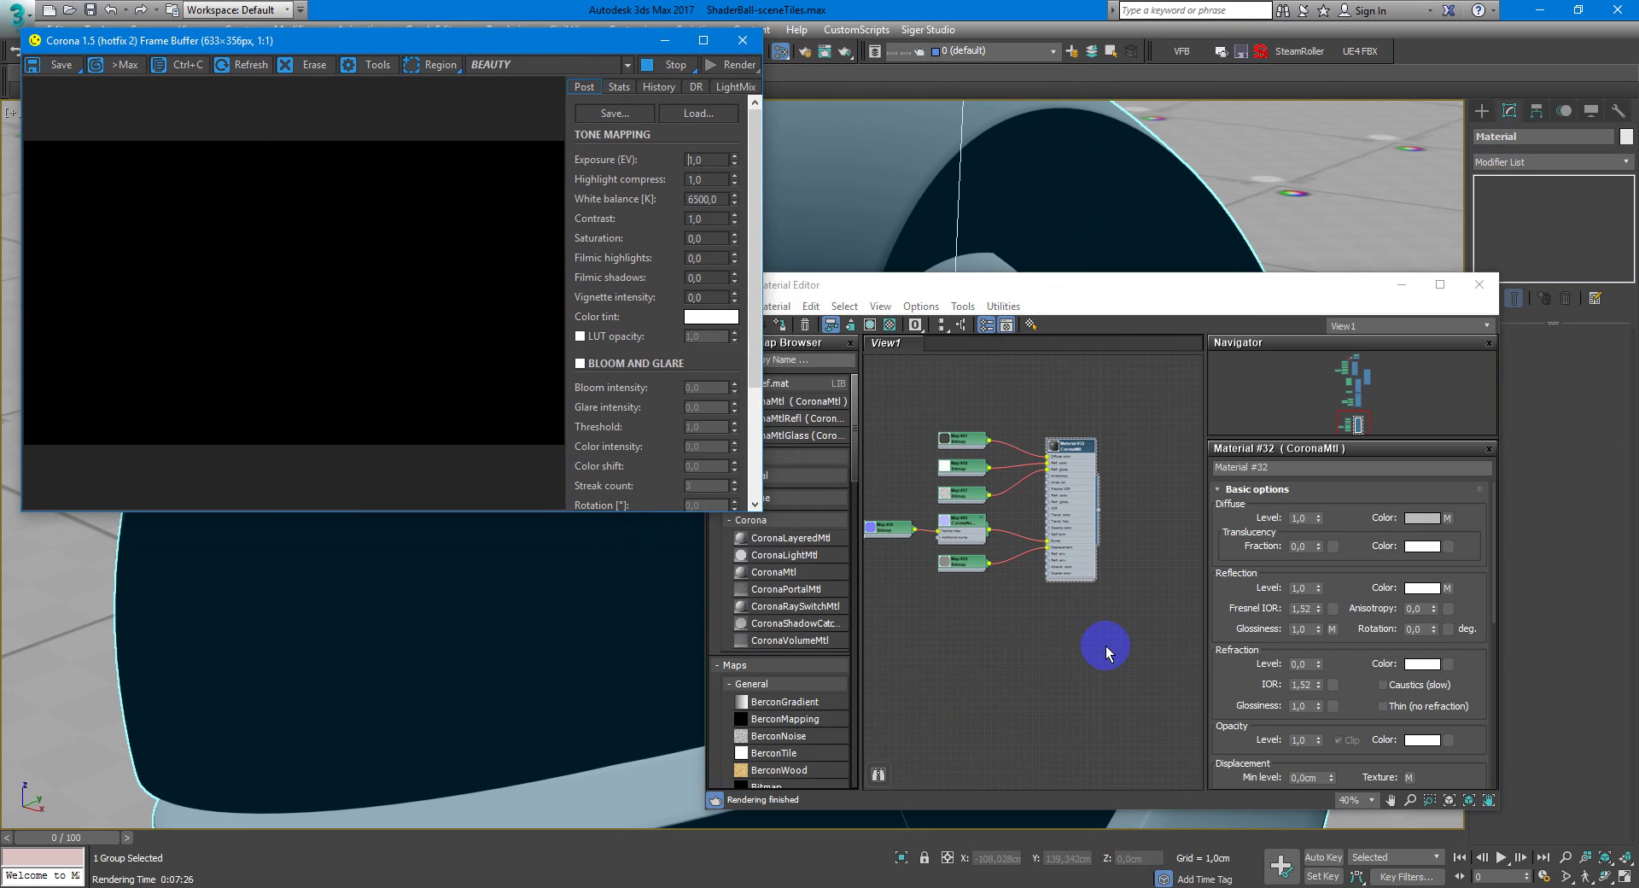
middle_click_drag(1107, 650, 1083, 631)
Add a CoronaLayeredMtl node and wire Material #33 into its Layer 0.
right_click(1134, 583)
mouse_move(1185, 611)
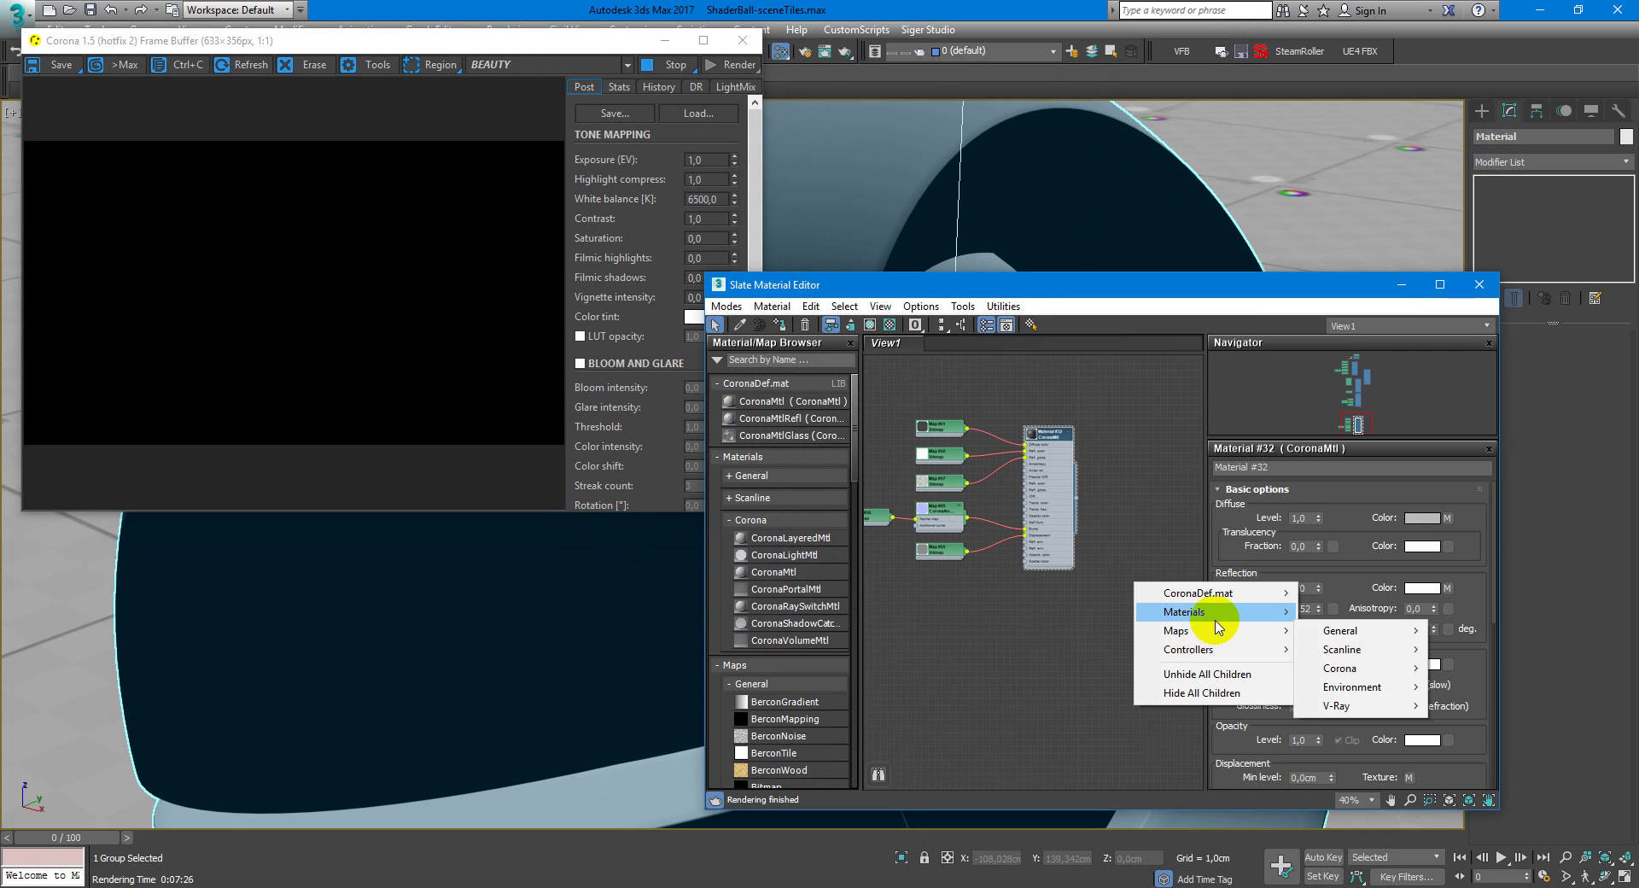
left_click(1051, 619)
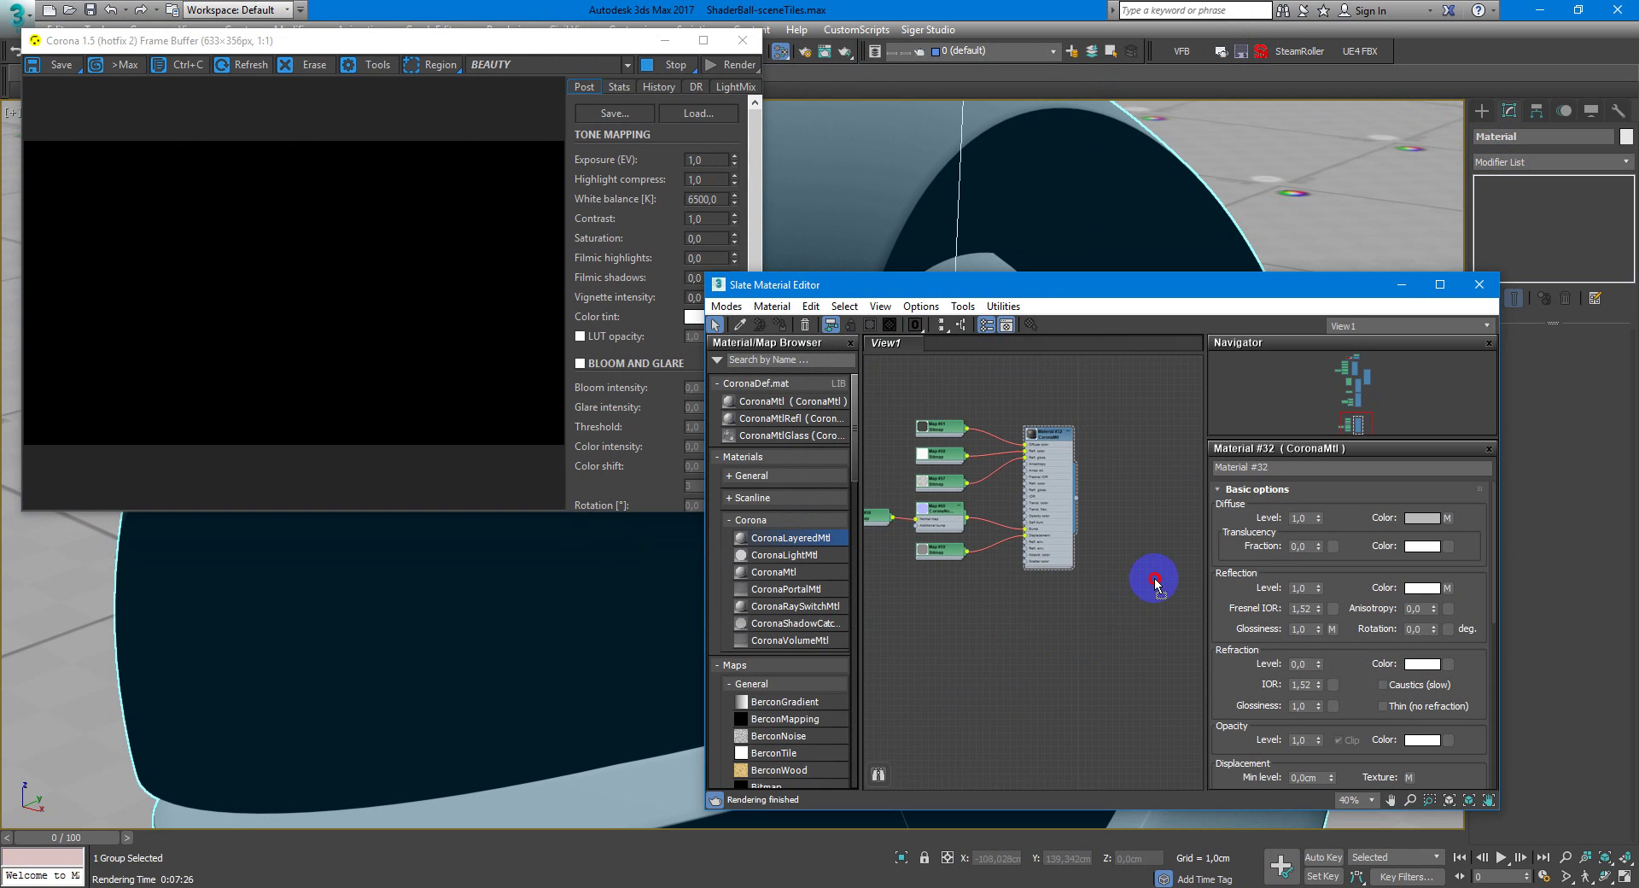
left_click_drag(801, 542, 1153, 581)
left_click_drag(1072, 529, 1032, 648)
left_click(1136, 591)
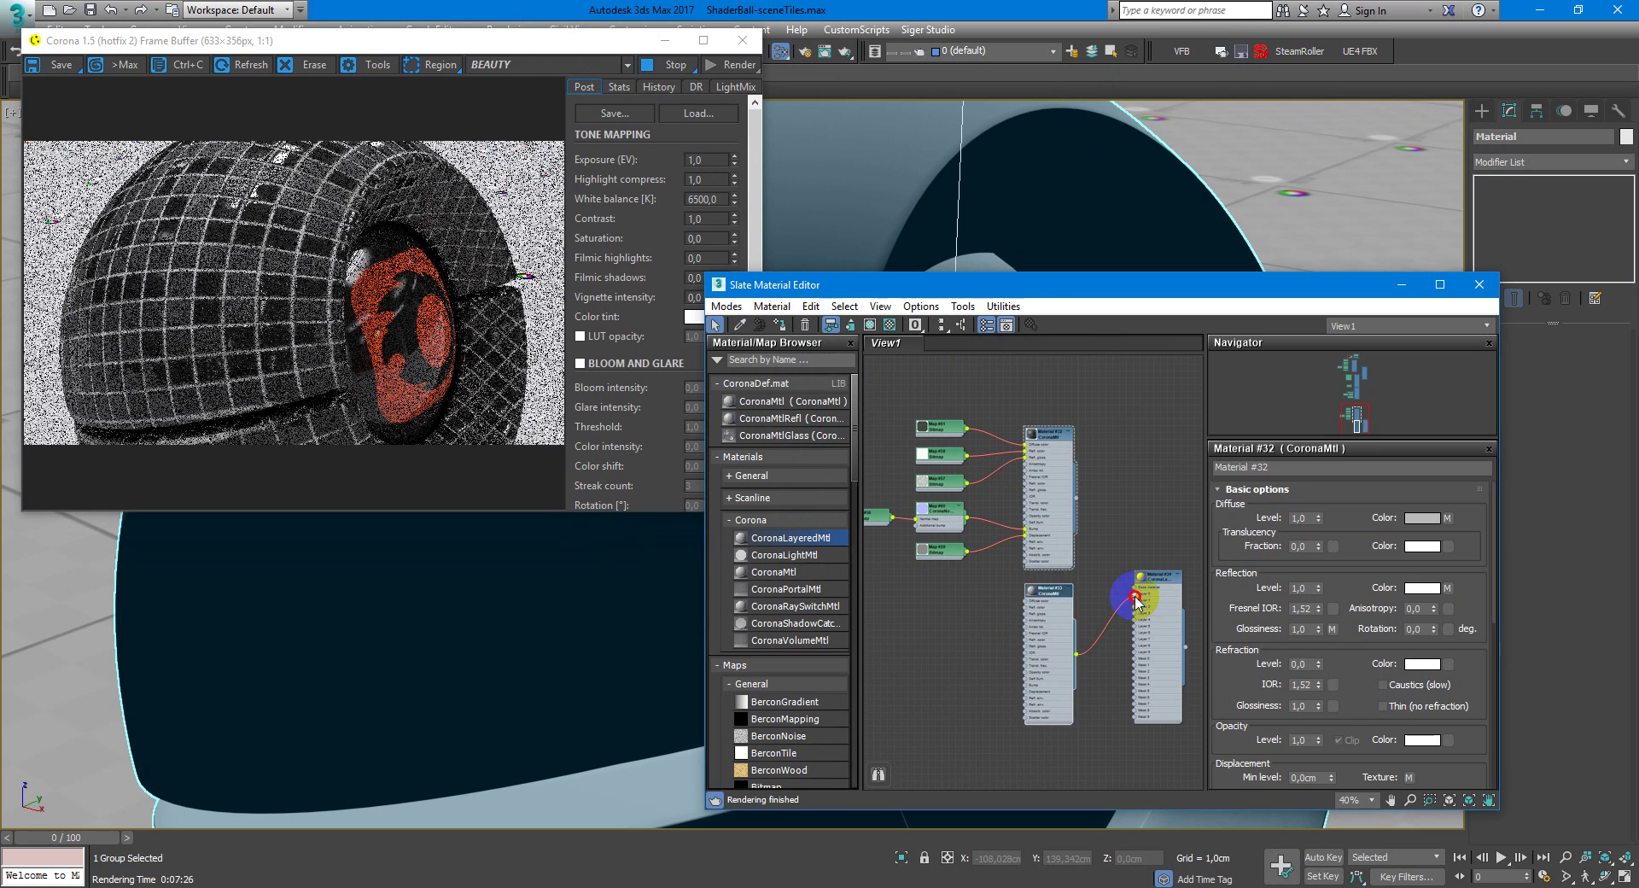
Connect Material #32 as the layered material's Base material.
double_click(1135, 591)
scroll(1144, 595, "up", 3)
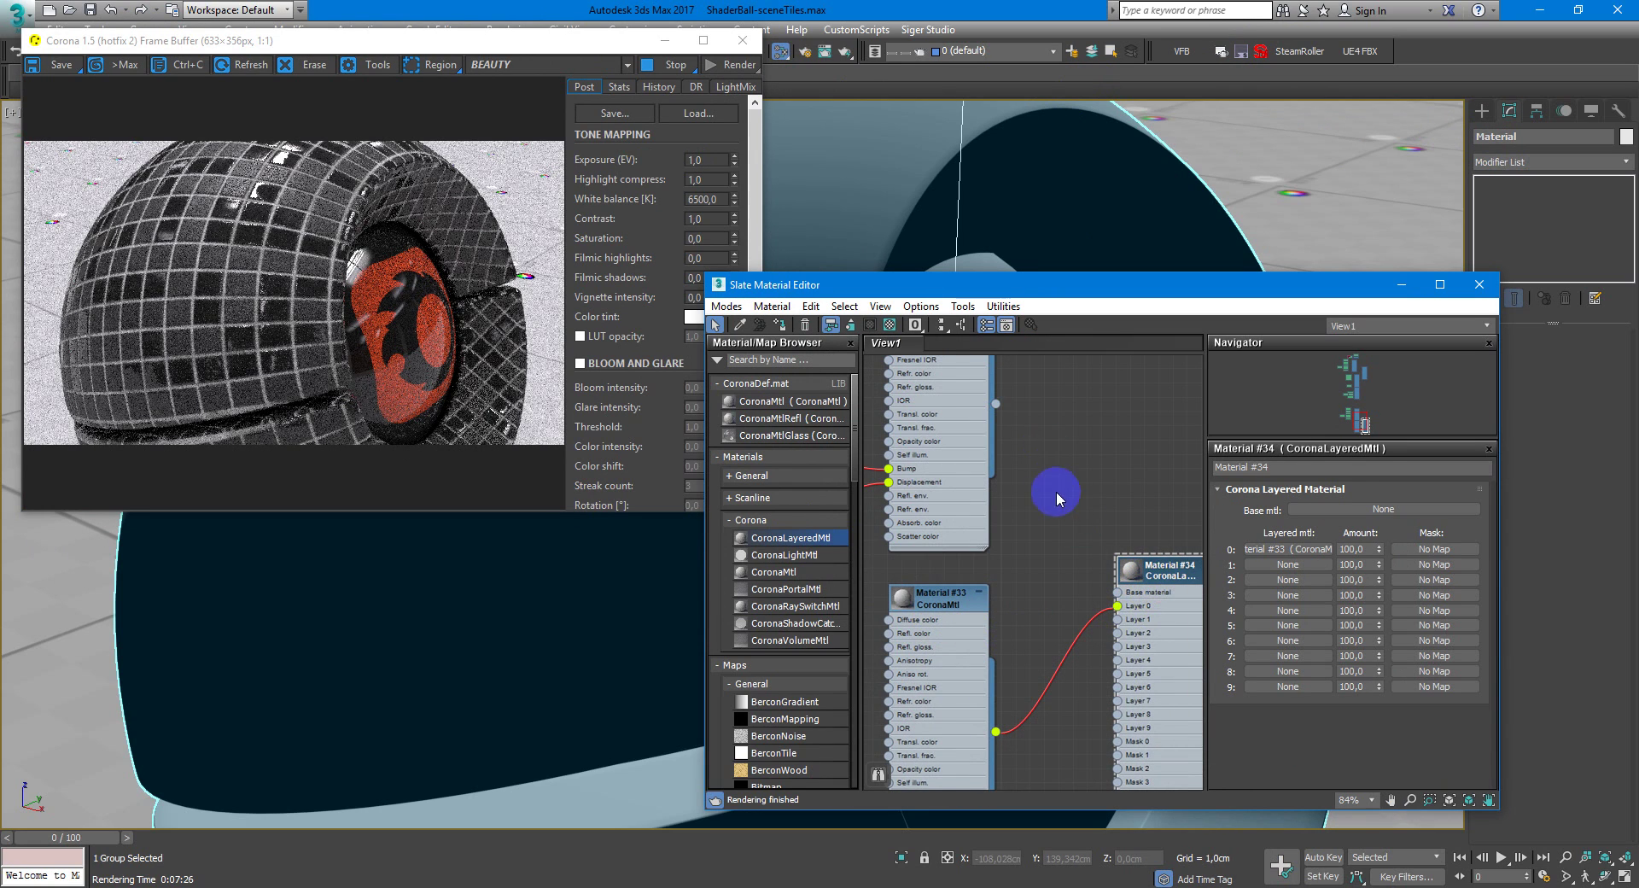
scroll(1053, 487, "down", 1)
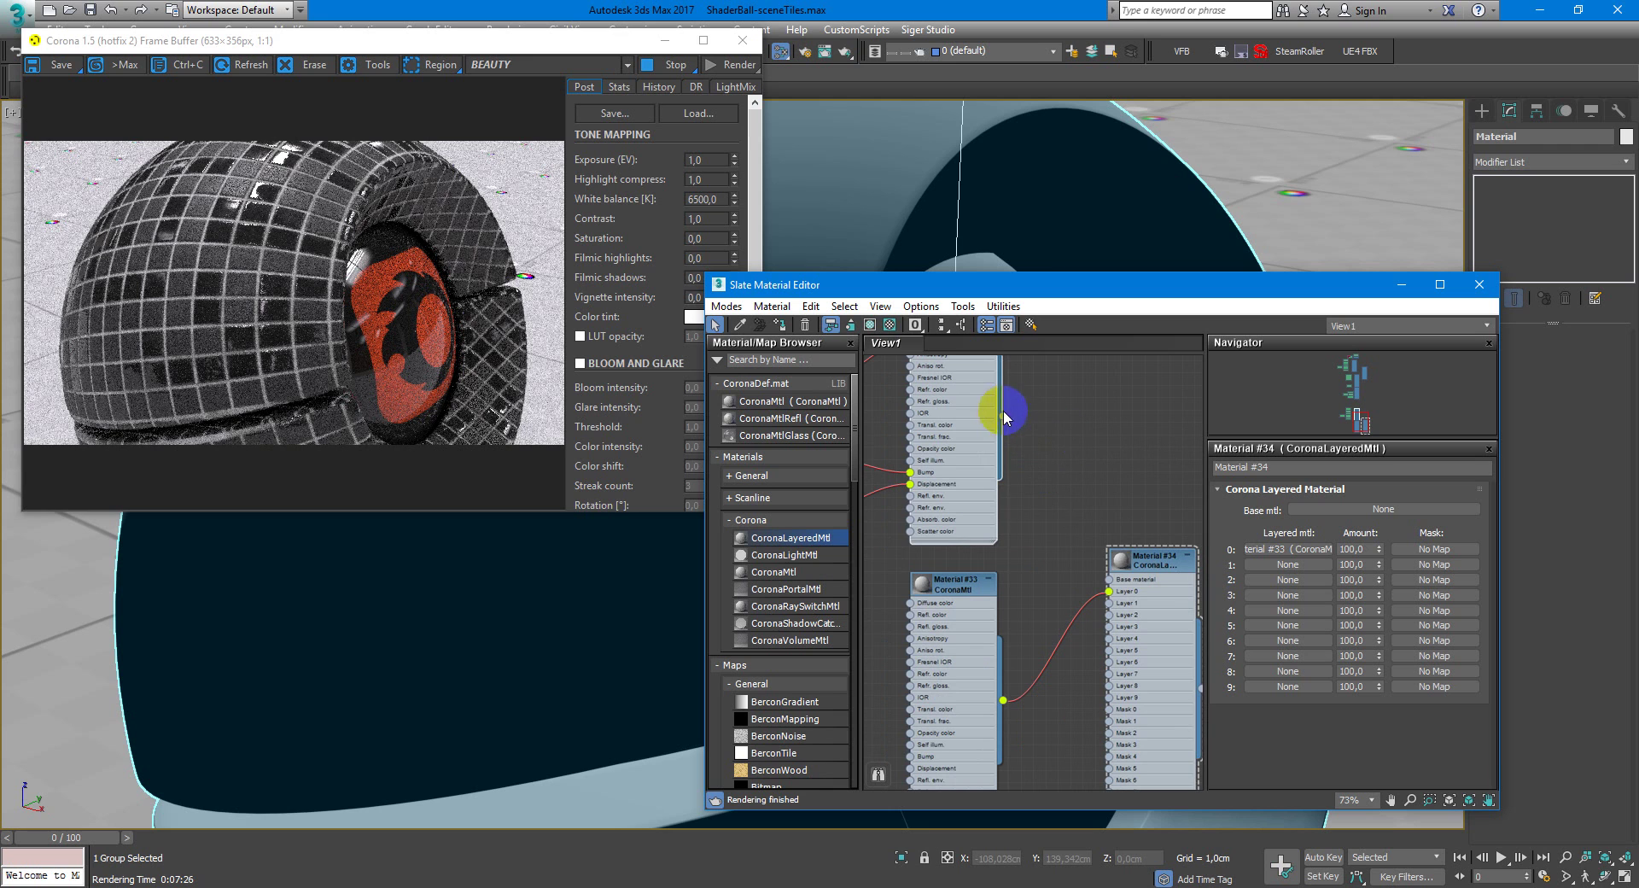
left_click_drag(1003, 418, 1108, 581)
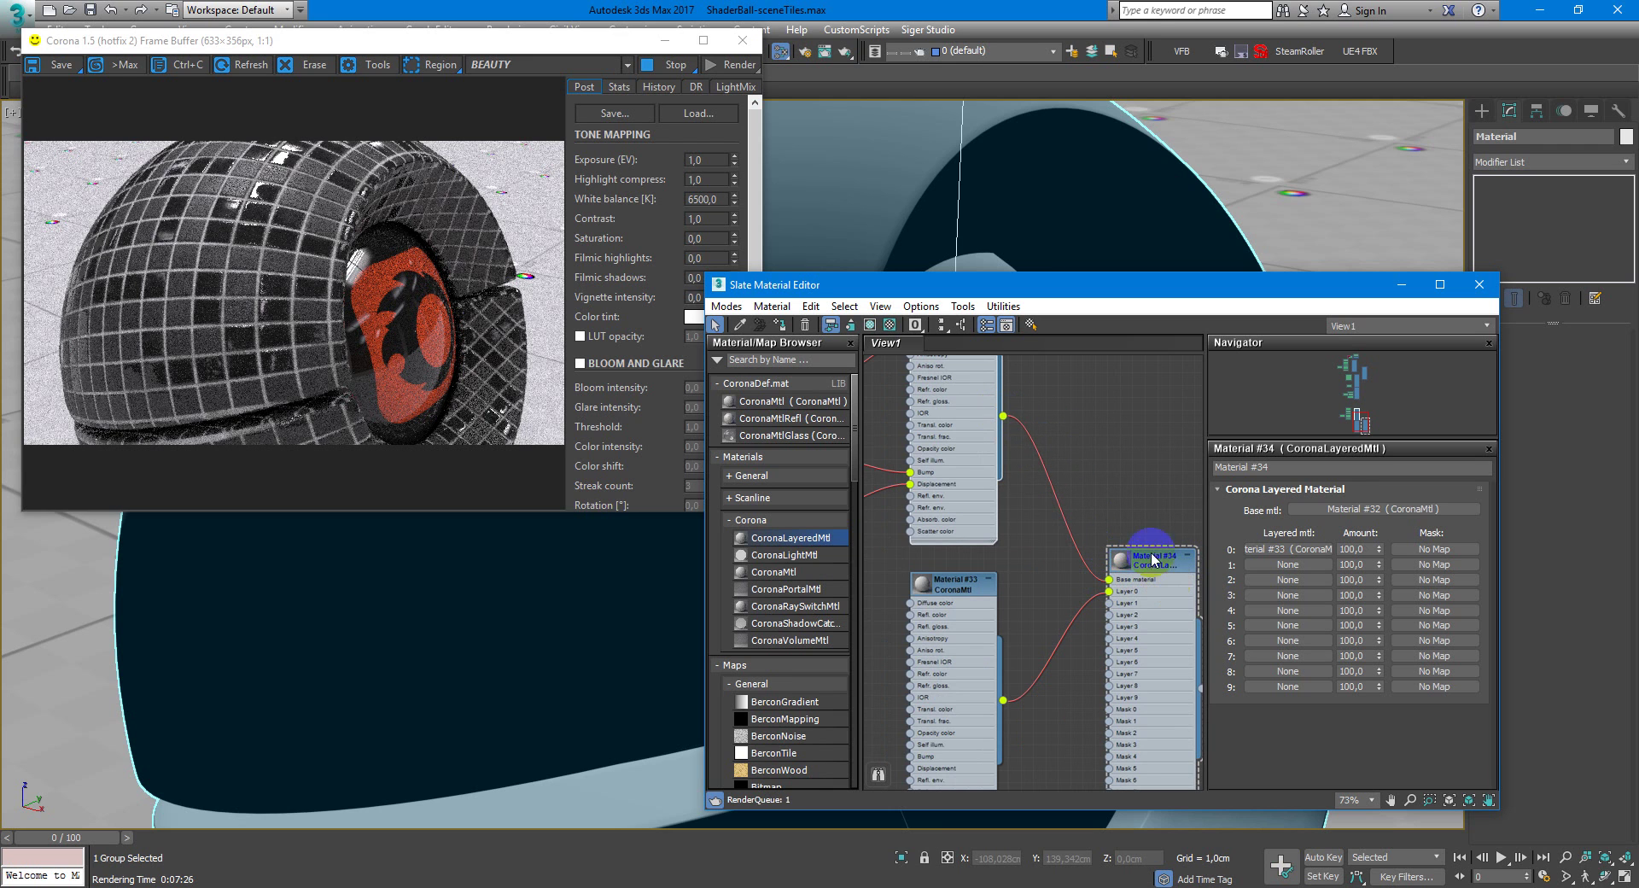
scroll(1134, 556, "down", 1)
middle_click_drag(1138, 629, 1071, 512)
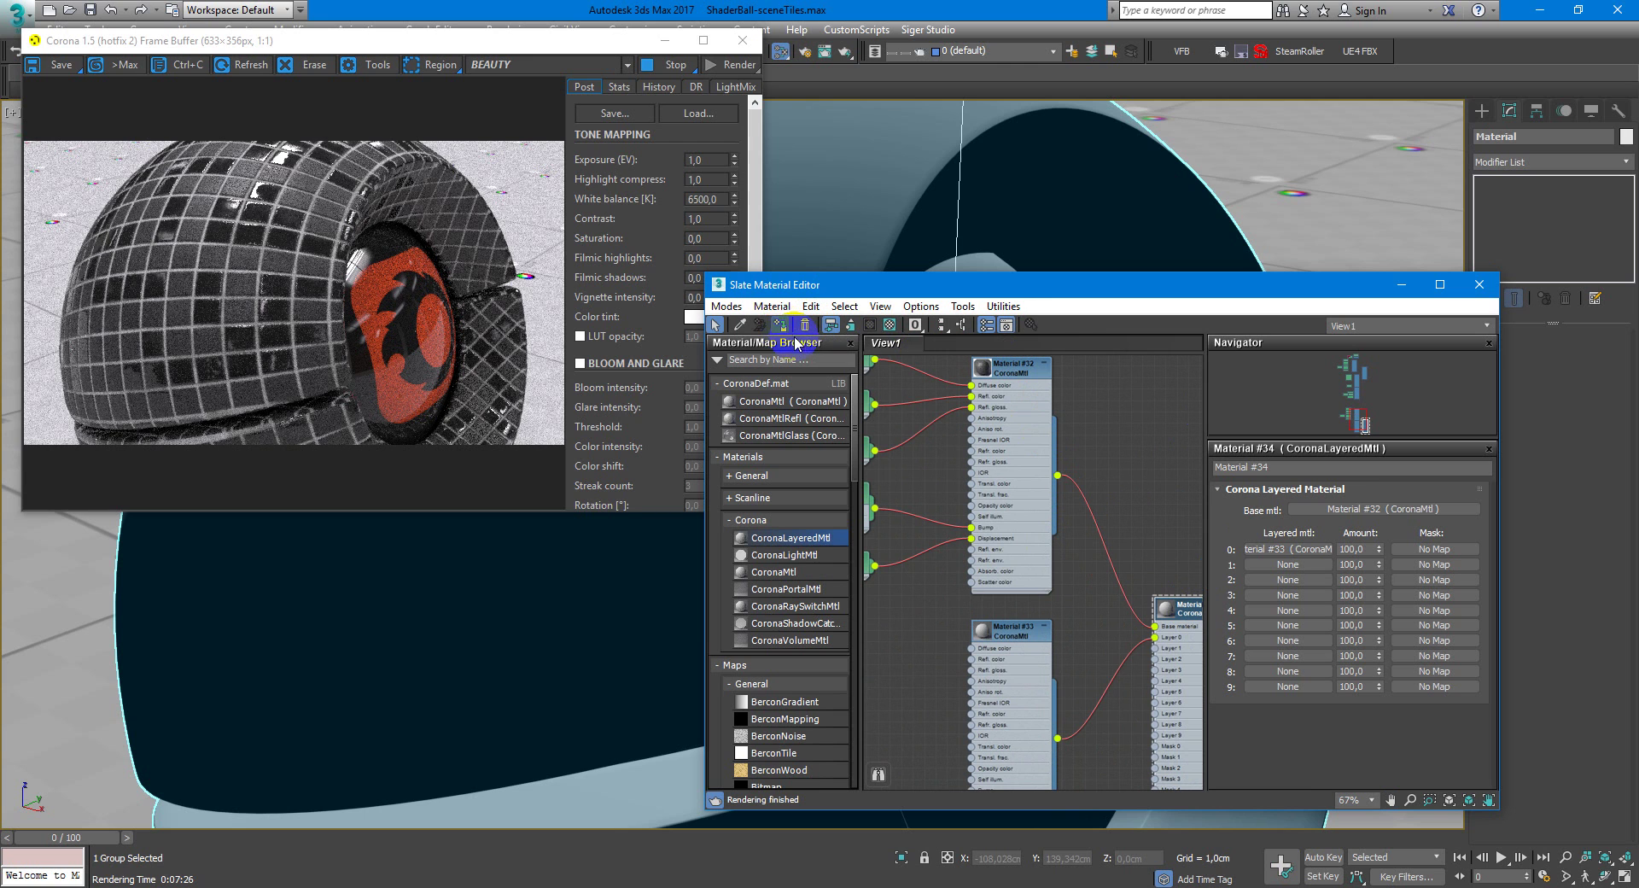
Rearrange the node view and show Material #33's parameters.
middle_click_drag(980, 530, 1035, 519)
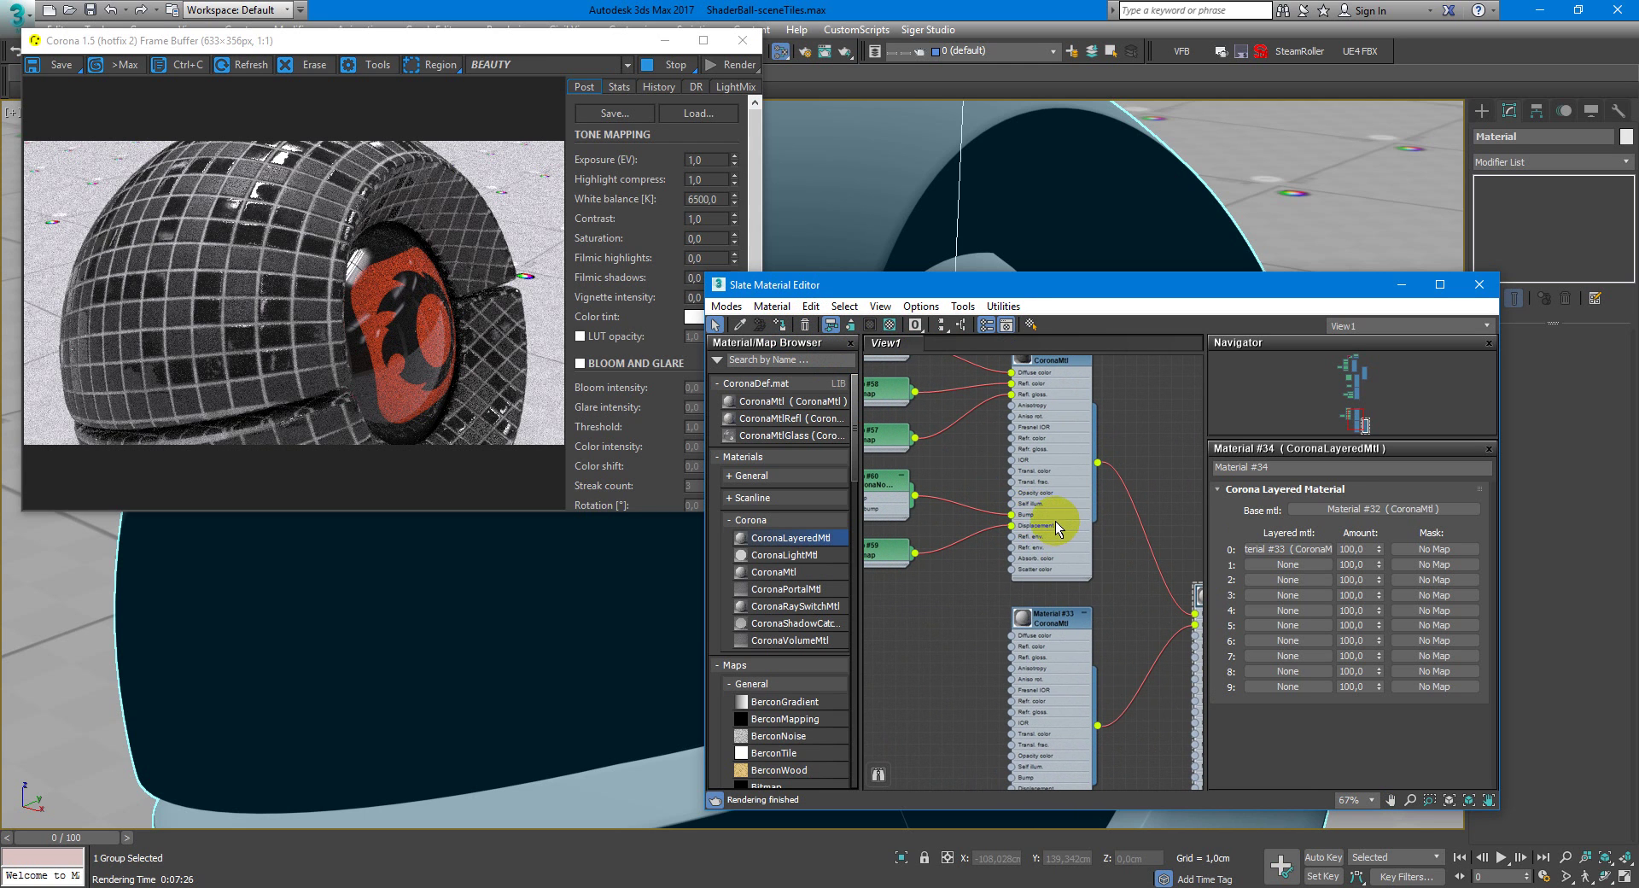
mouse_move(1012, 525)
left_mouse_down()
mouse_move(1019, 536)
mouse_move(984, 555)
left_mouse_up()
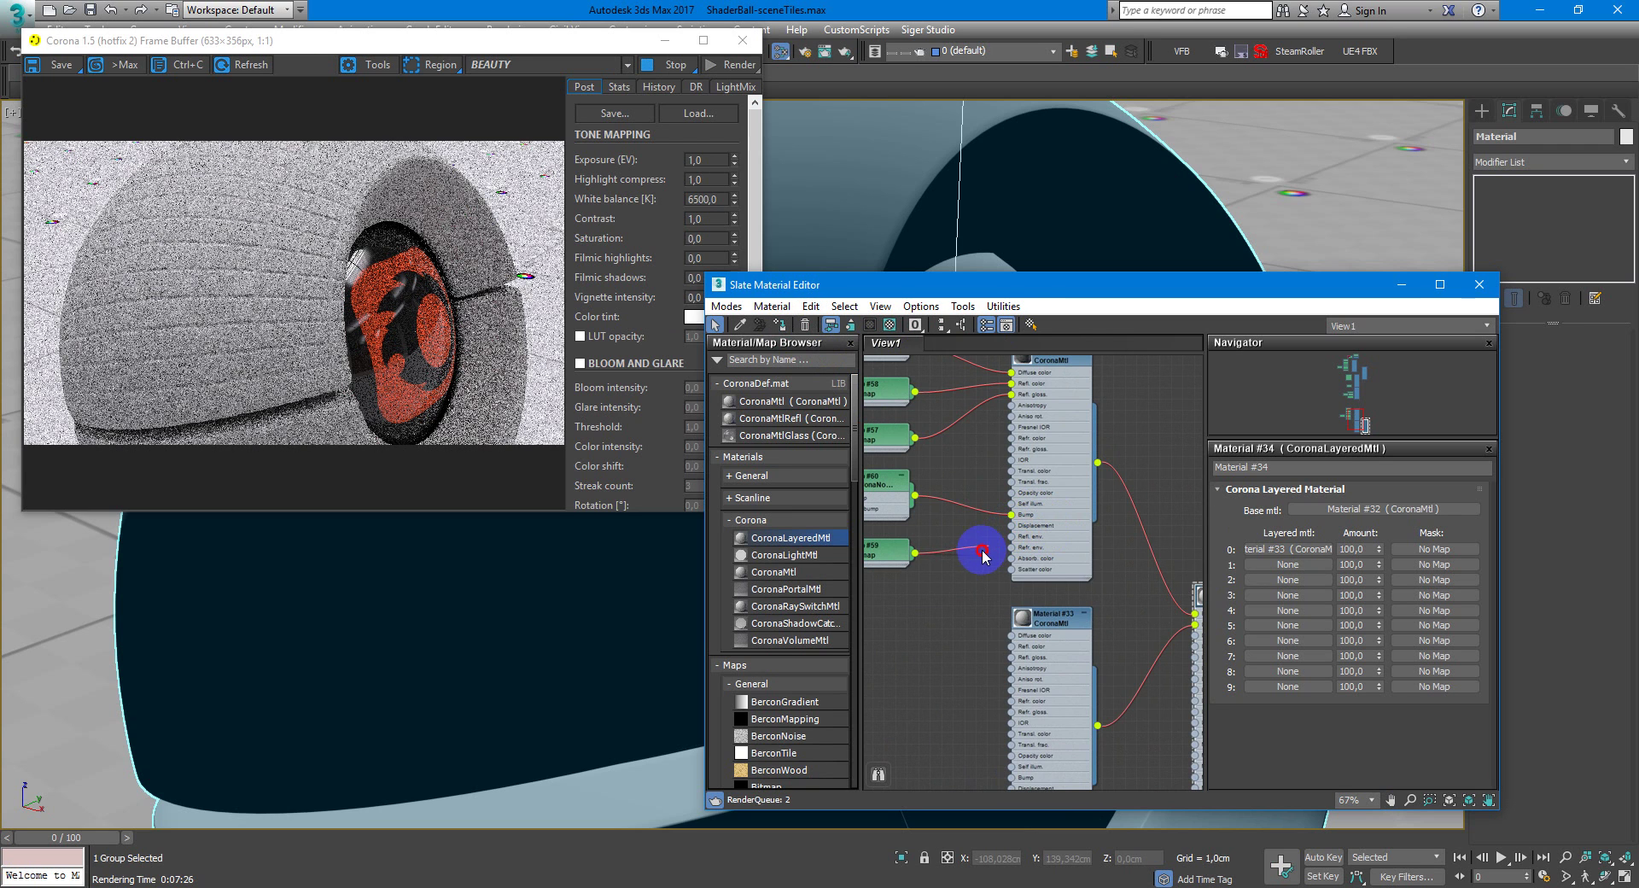
scroll(1059, 599, "down", 2)
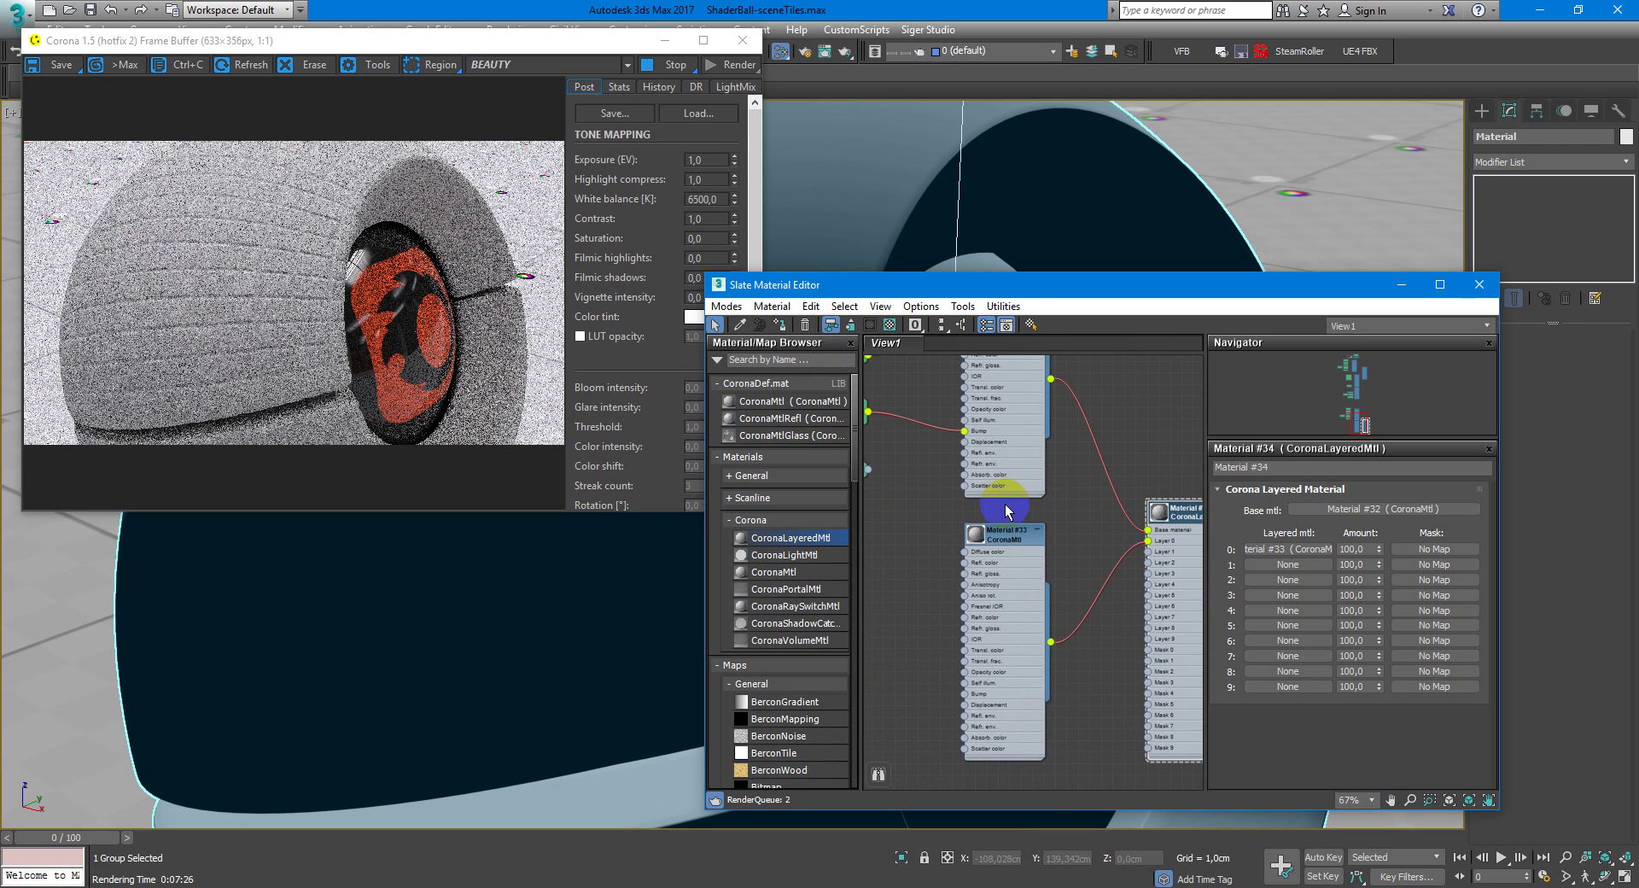
double_click(1019, 553)
left_click_drag(1019, 555, 1020, 565)
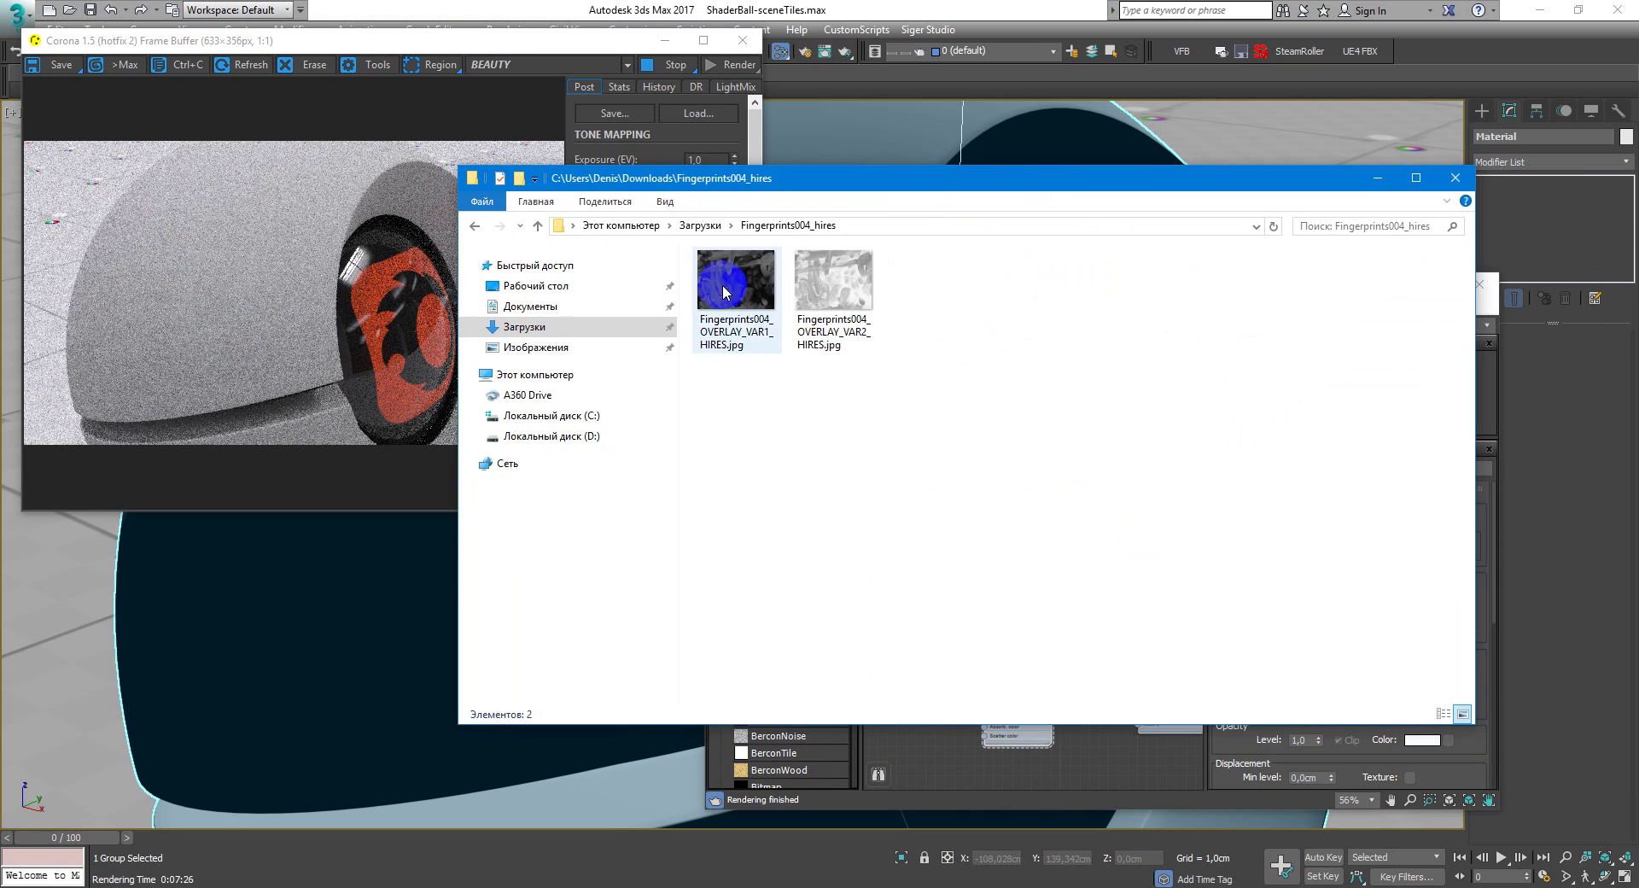
Drag Fingerprints004_OVERLAY_VAR1_HIRES.jpg into the graph as Map #62, placed beside Material #33.
left_click(732, 294)
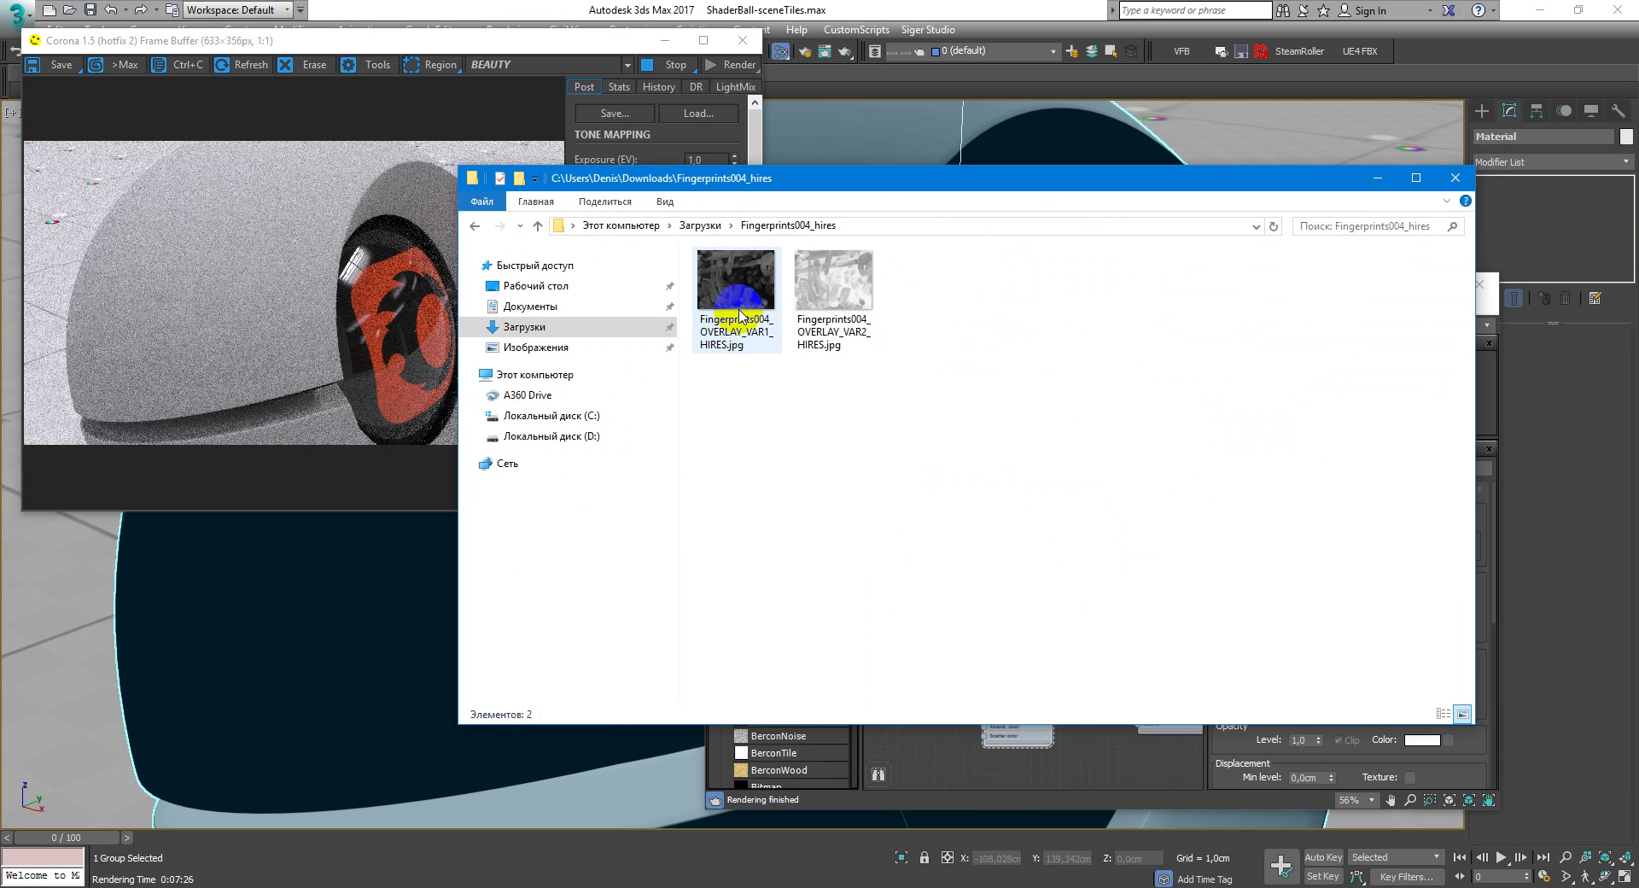
left_click_drag(871, 181, 1638, 209)
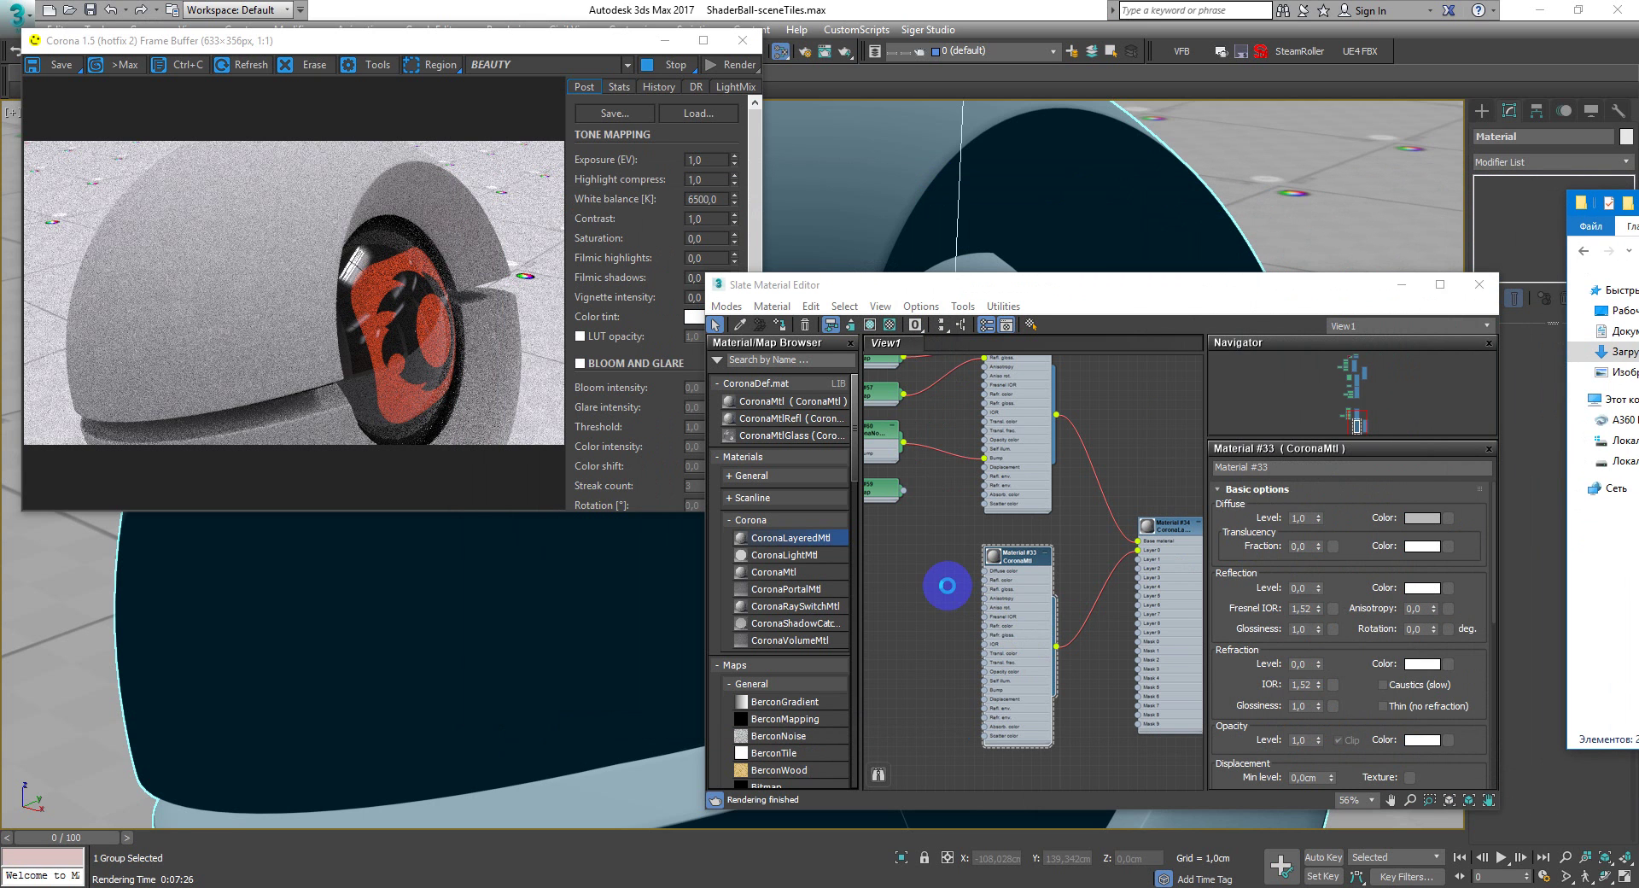
left_click_drag(1085, 624, 939, 603)
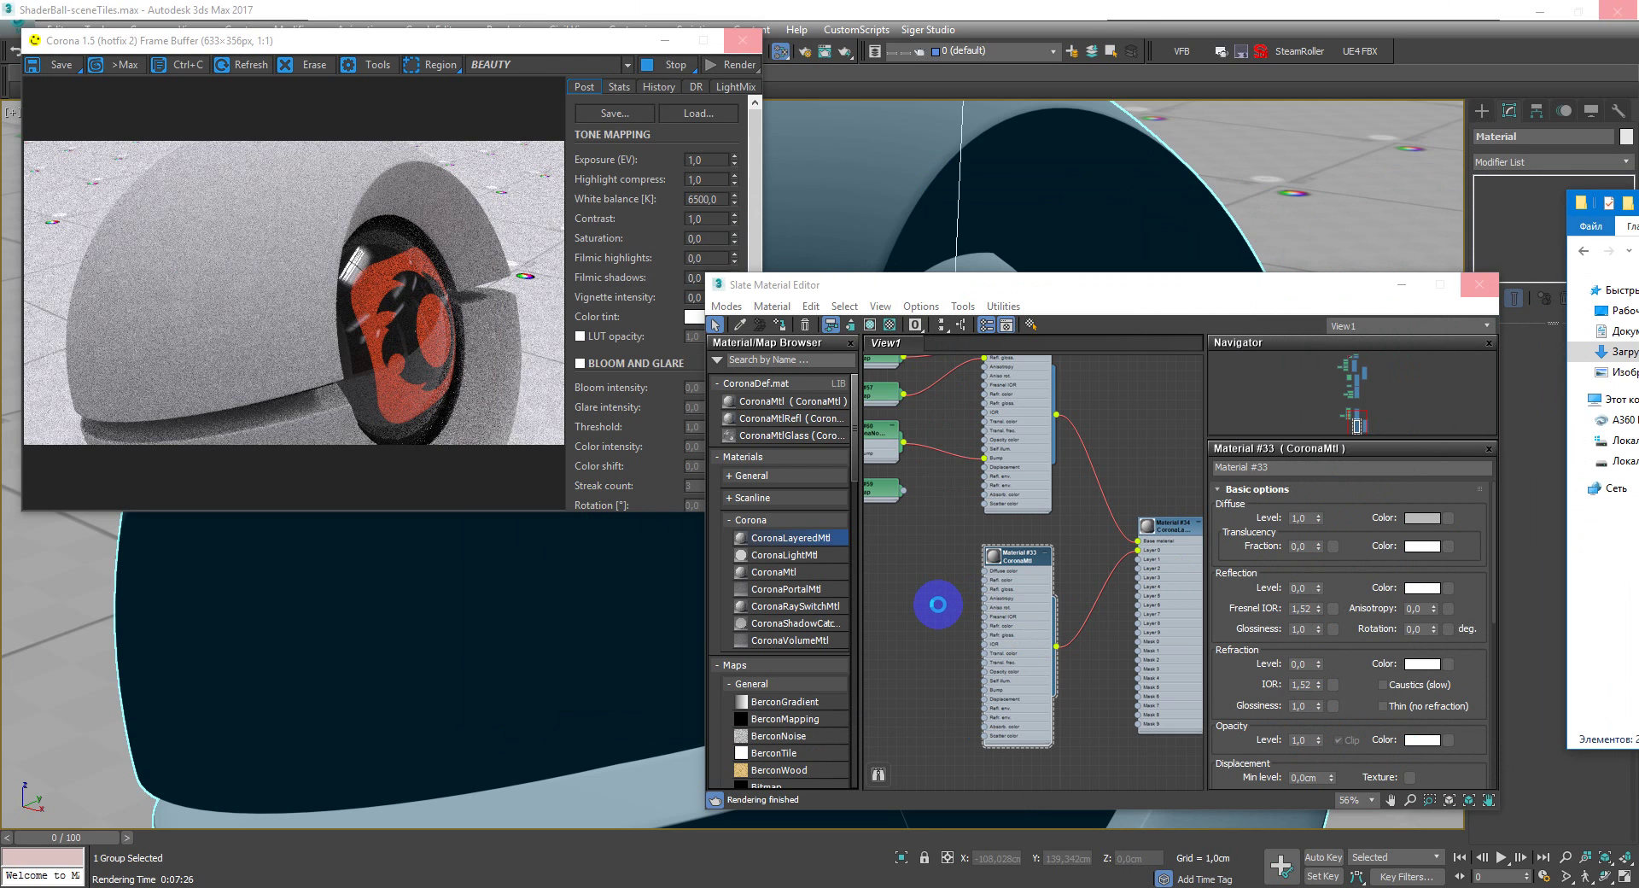
left_click_drag(938, 605, 939, 605)
middle_click_drag(938, 604, 1052, 618)
mouse_move(1069, 599)
left_mouse_down()
mouse_move(1011, 599)
mouse_move(1099, 589)
mouse_move(1083, 578)
left_mouse_up()
Wire Map #62 into Material #33's Diffuse color input.
left_click(1058, 570)
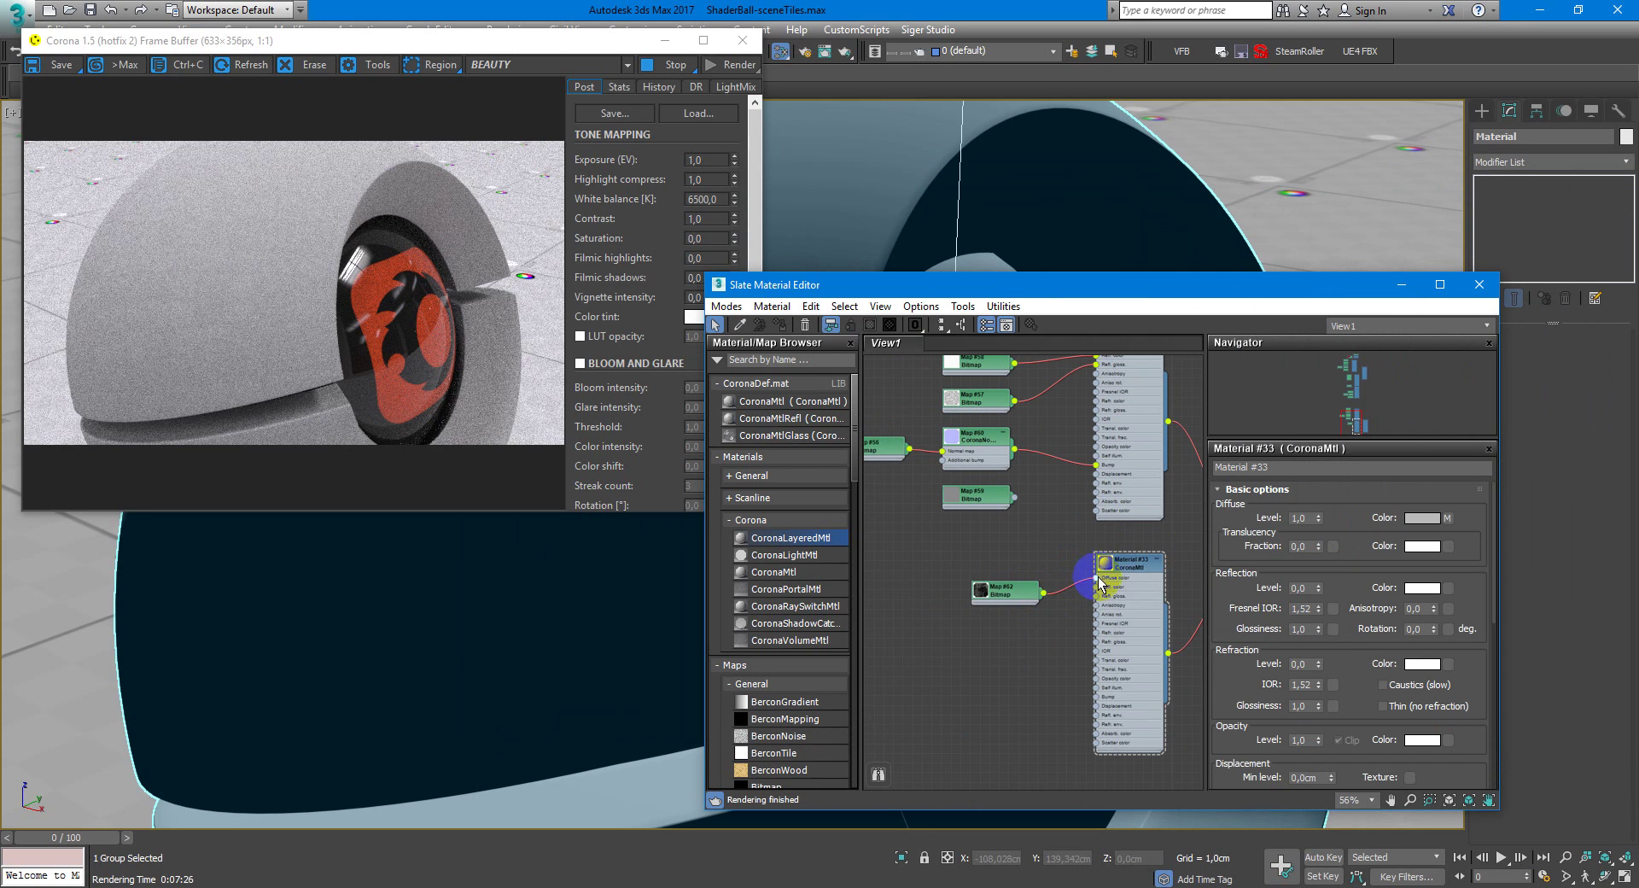
left_click(1135, 570)
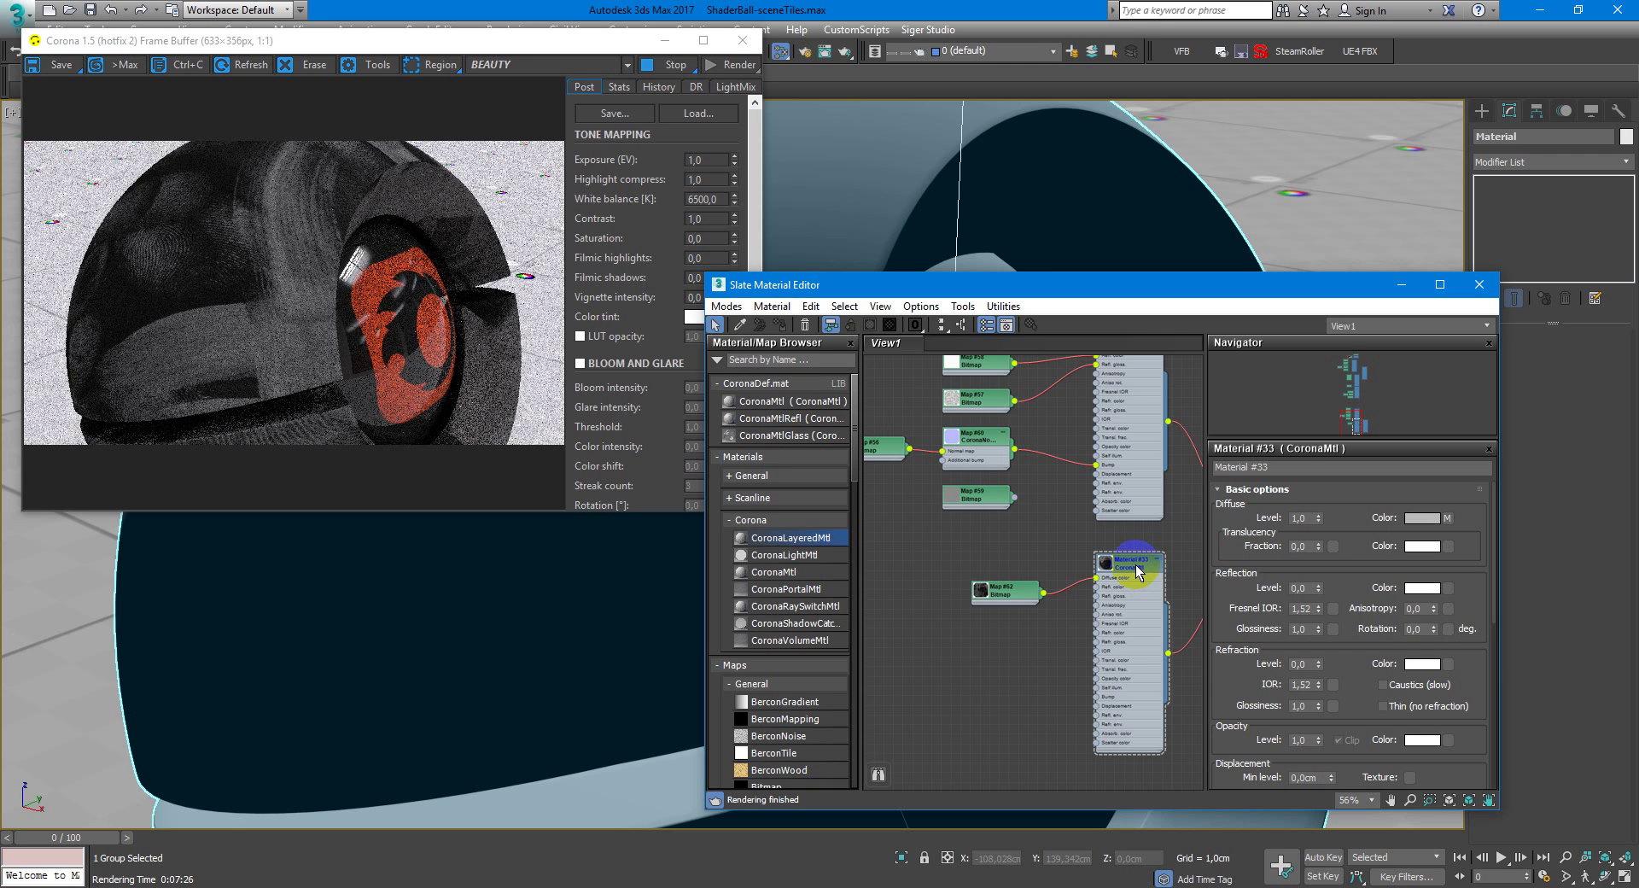
left_click(1137, 571)
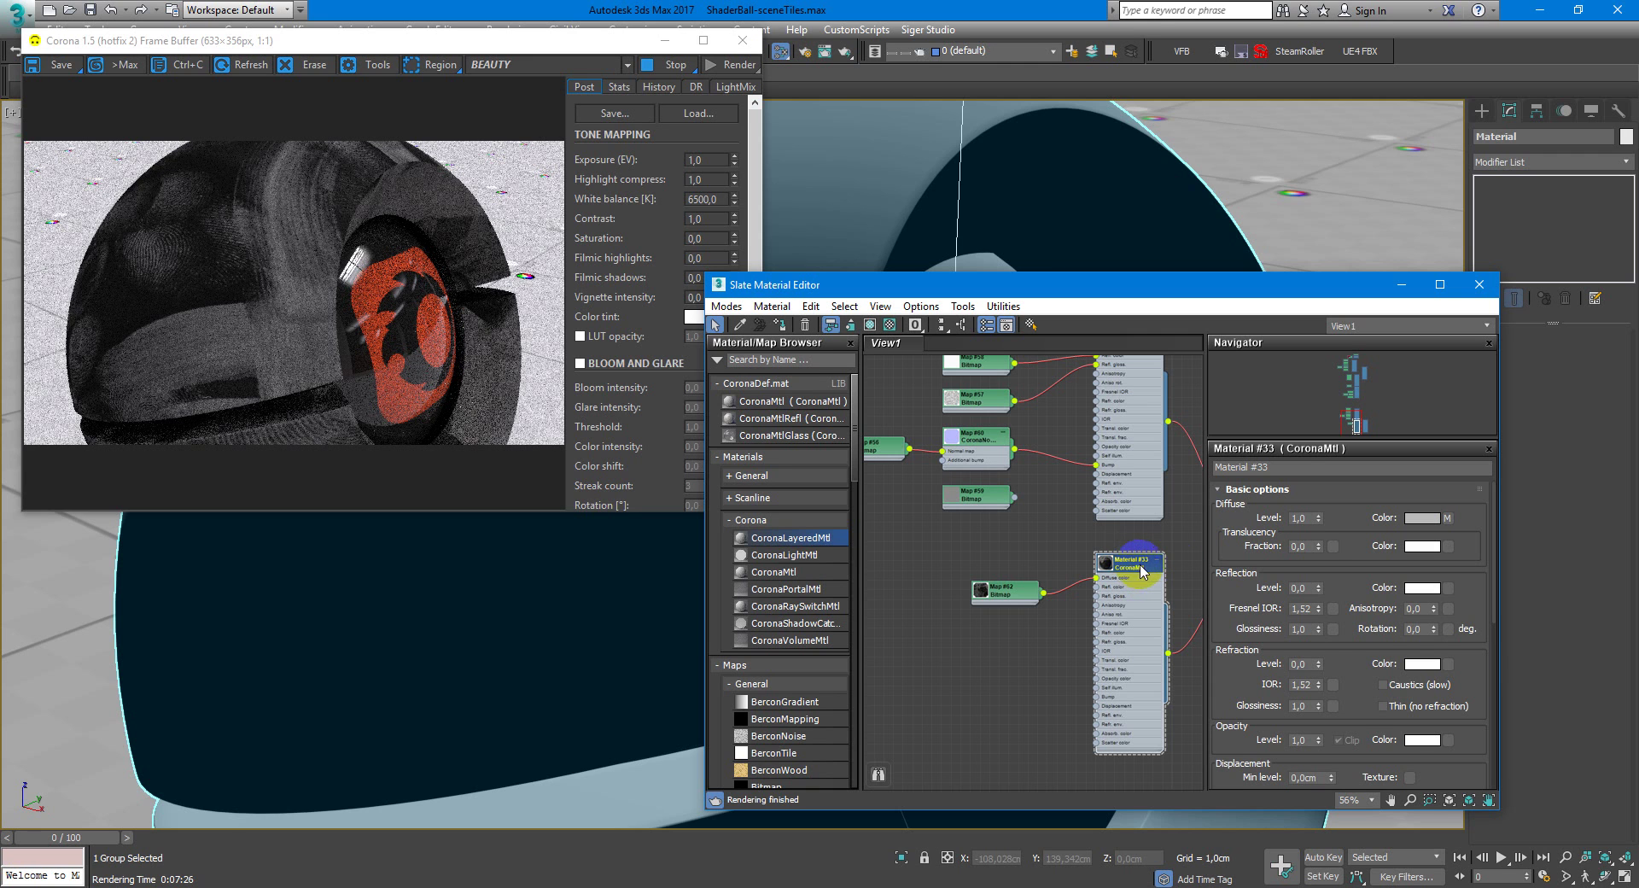
Set Map #62's U and V tiling to 1,5.
left_click(1029, 587)
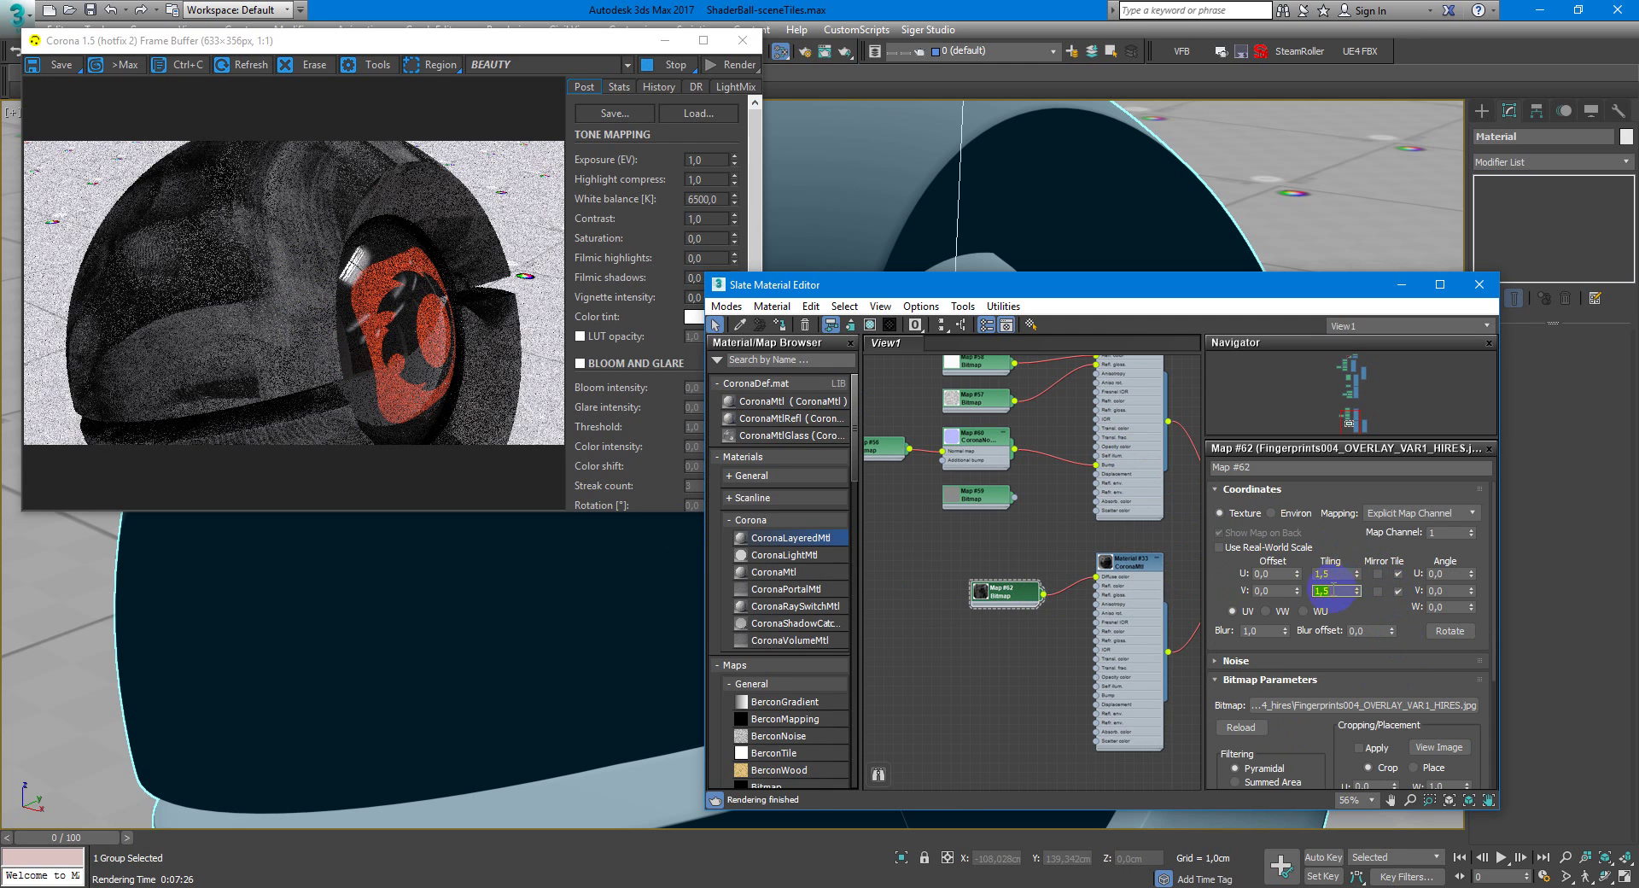
left_click(1335, 589)
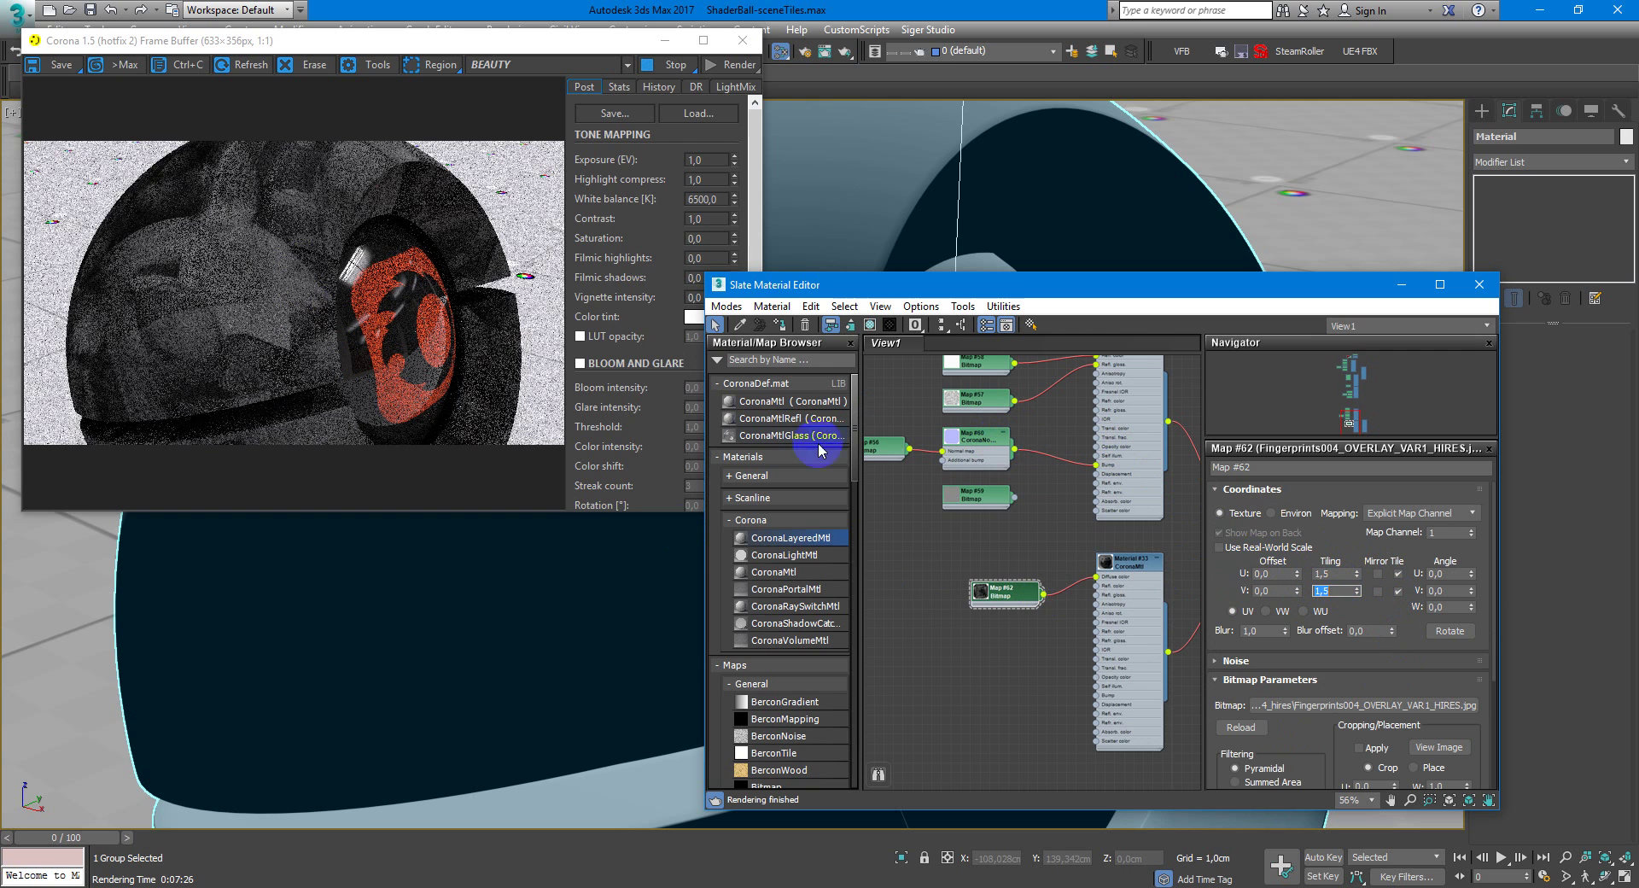
left_click(342, 229)
left_click_drag(341, 229, 256, 273)
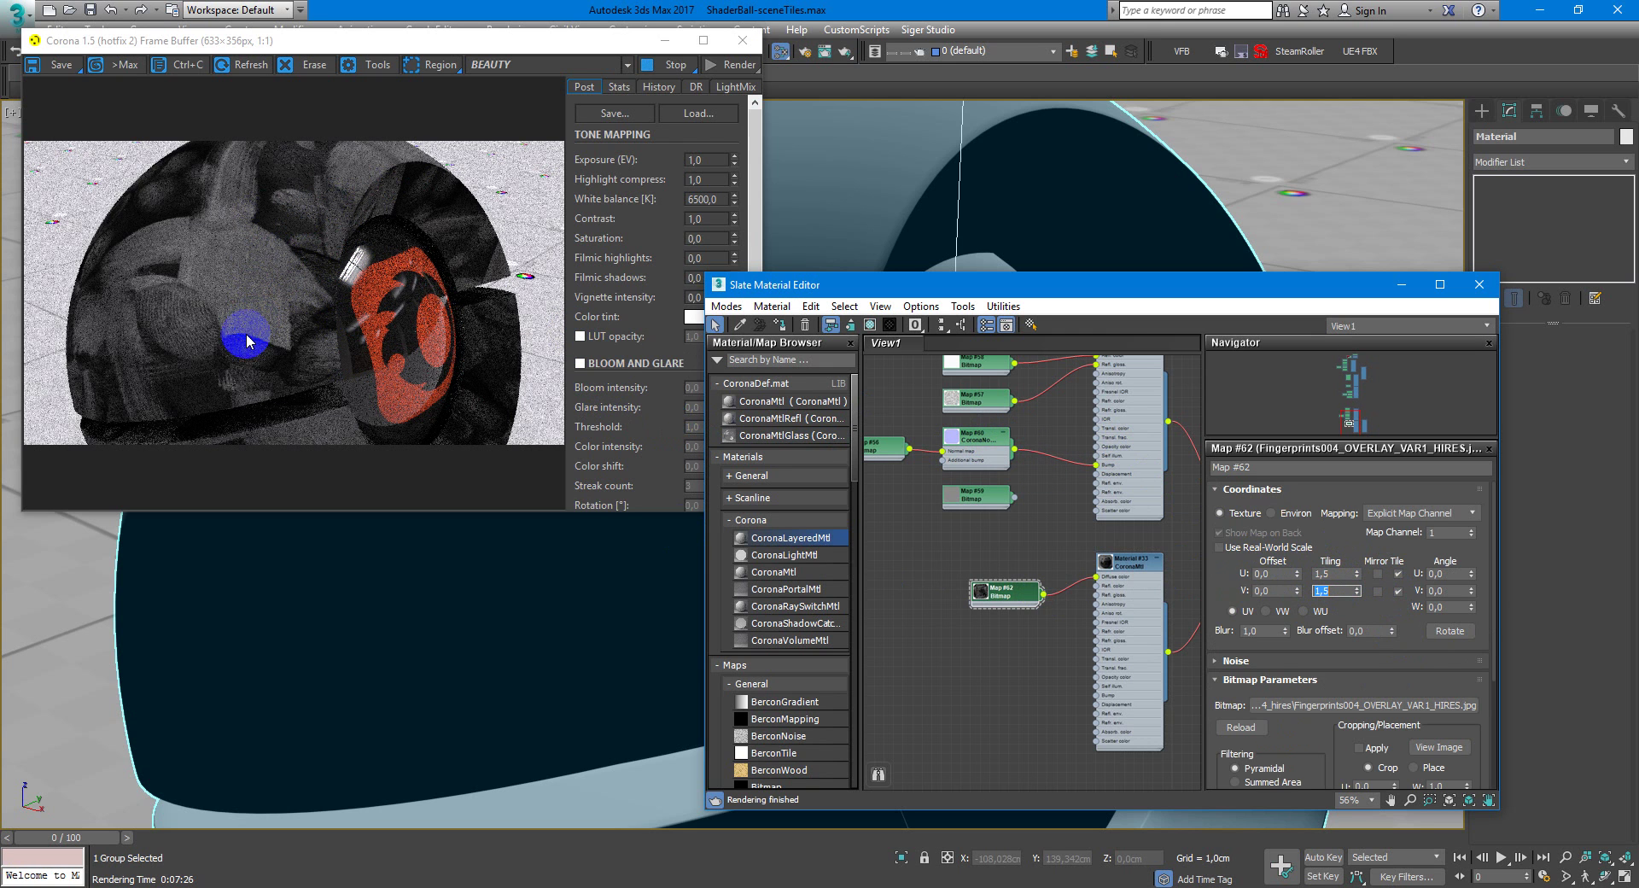
mouse_move(246, 341)
left_mouse_down()
mouse_move(179, 343)
mouse_move(277, 327)
left_mouse_up()
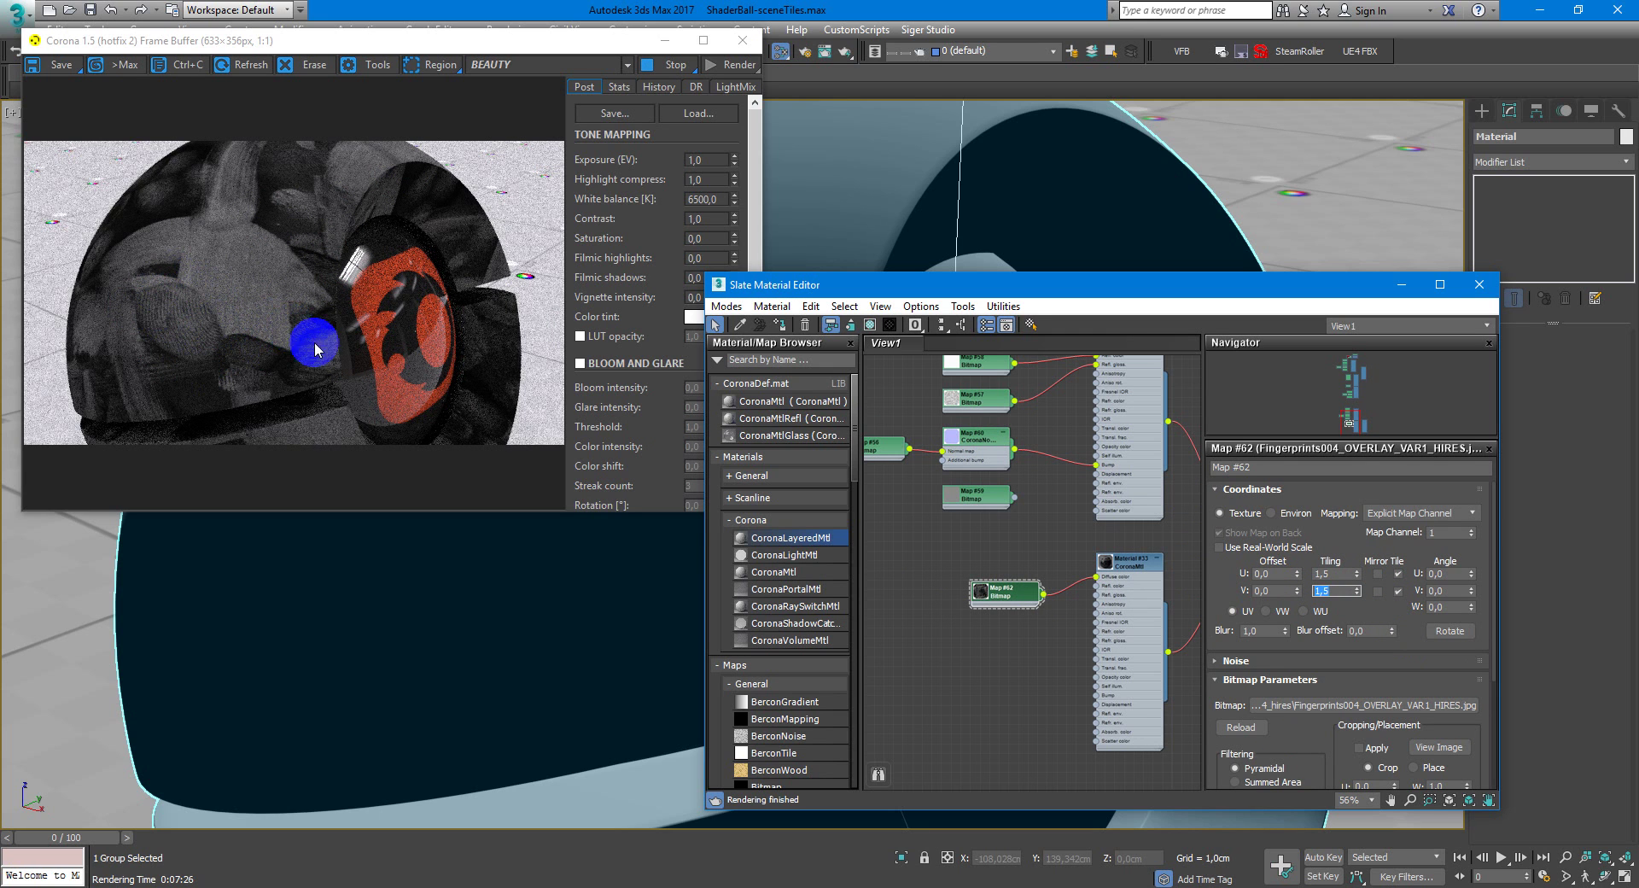
mouse_move(1024, 556)
middle_mouse_down()
mouse_move(948, 574)
mouse_move(936, 549)
middle_mouse_up()
scroll(958, 583, "down", 1)
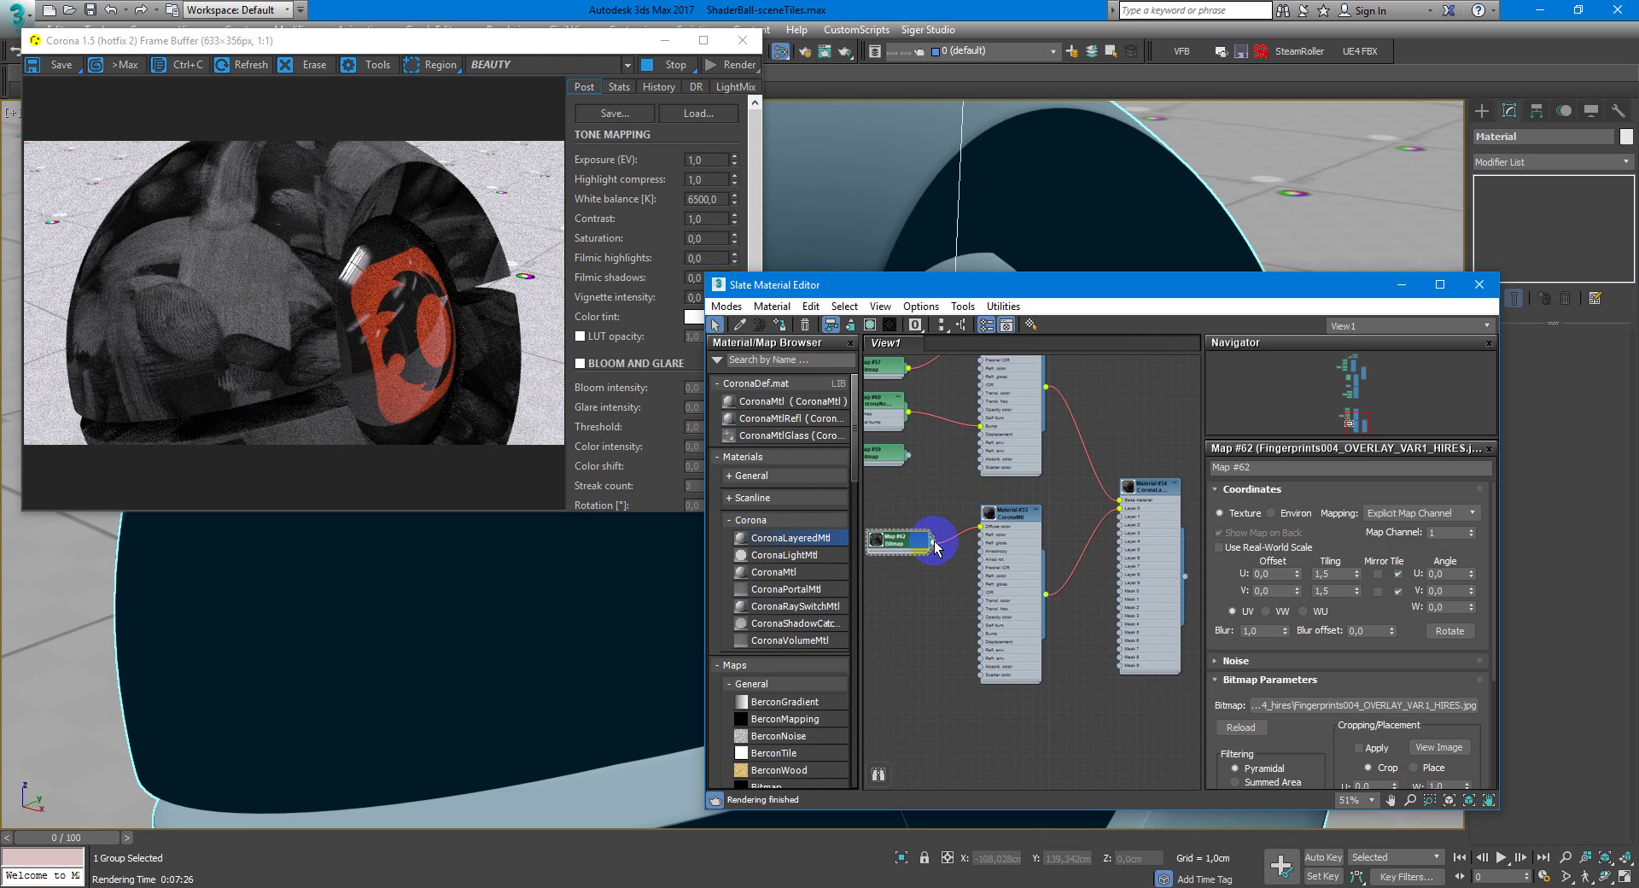
Plug Map #62 into Mask 0 of layered Material #34.
left_click_drag(934, 549, 1120, 585)
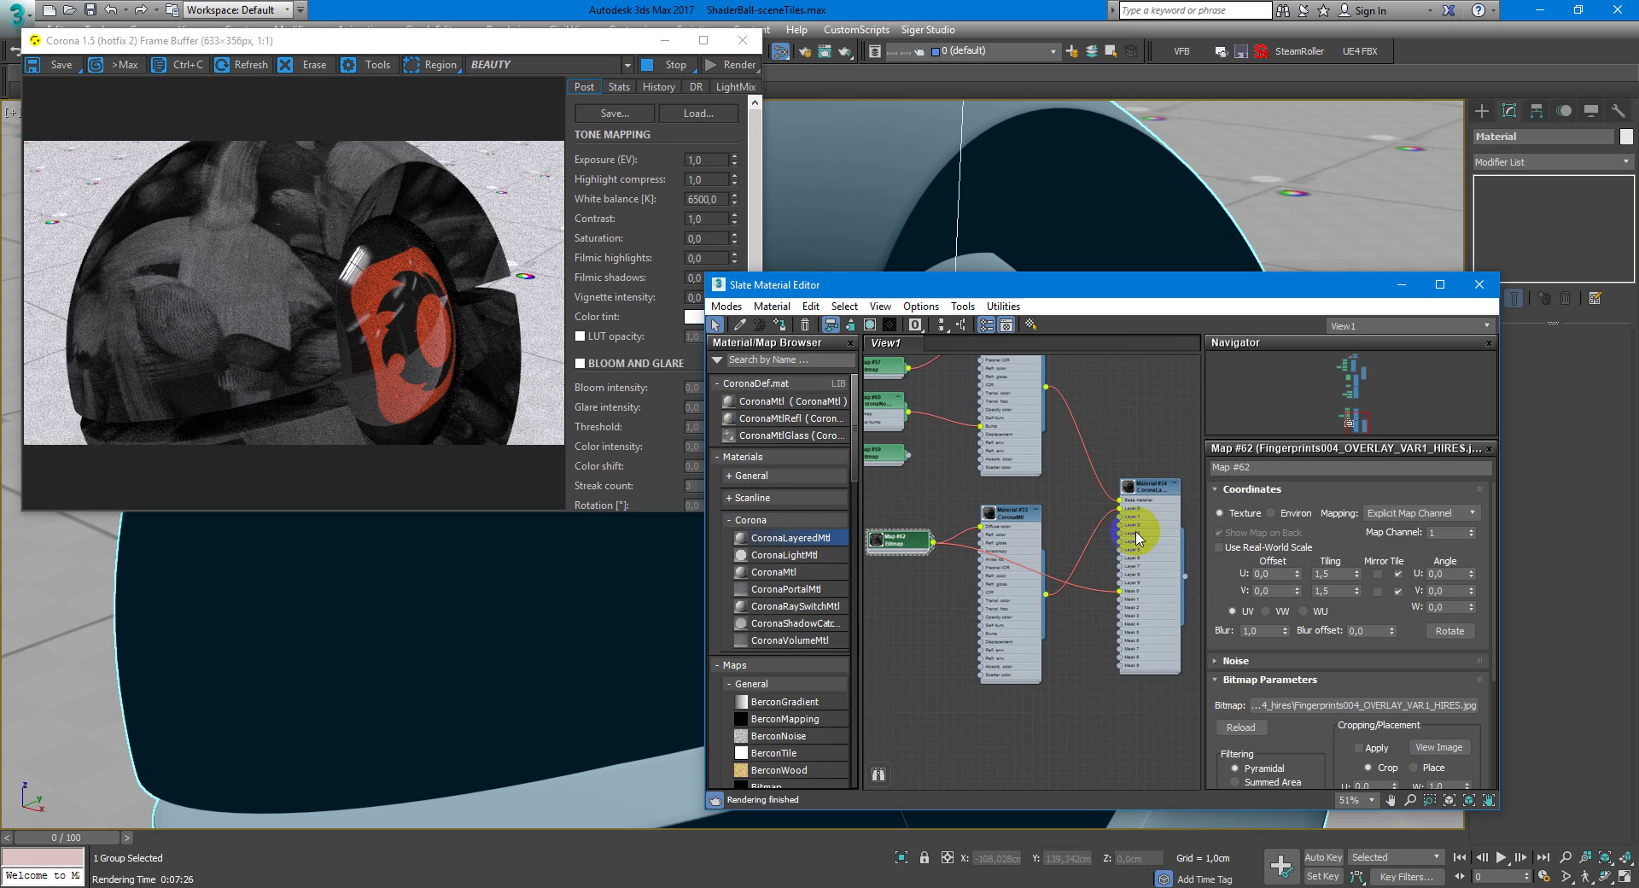
scroll(1121, 598, "up", 2)
scroll(1114, 631, "up", 2)
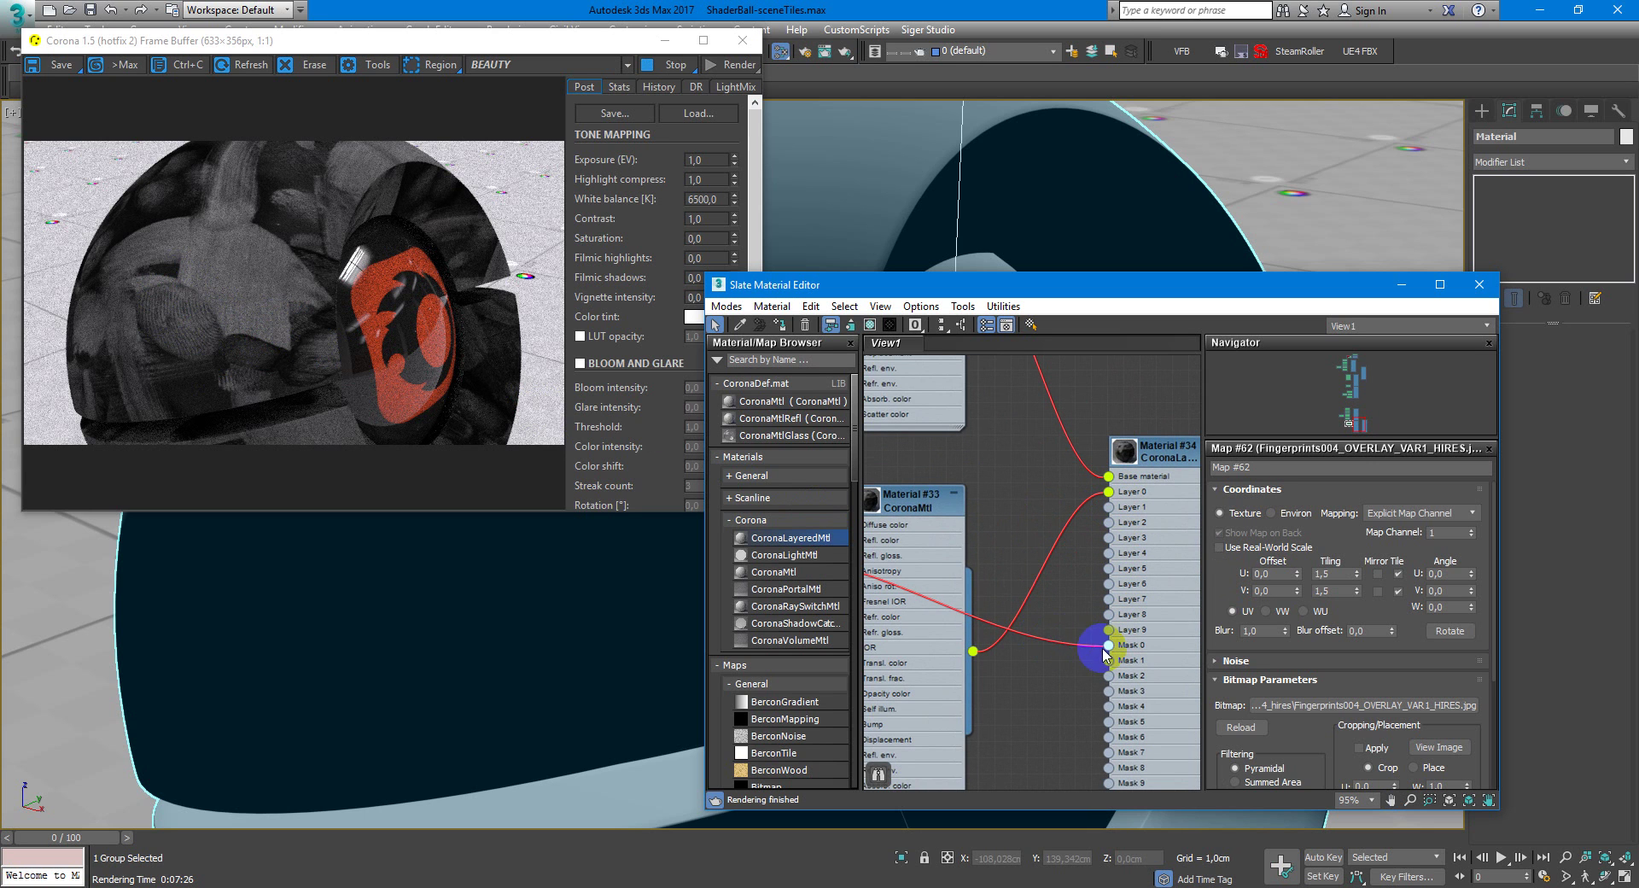
left_click_drag(1108, 658, 1111, 655)
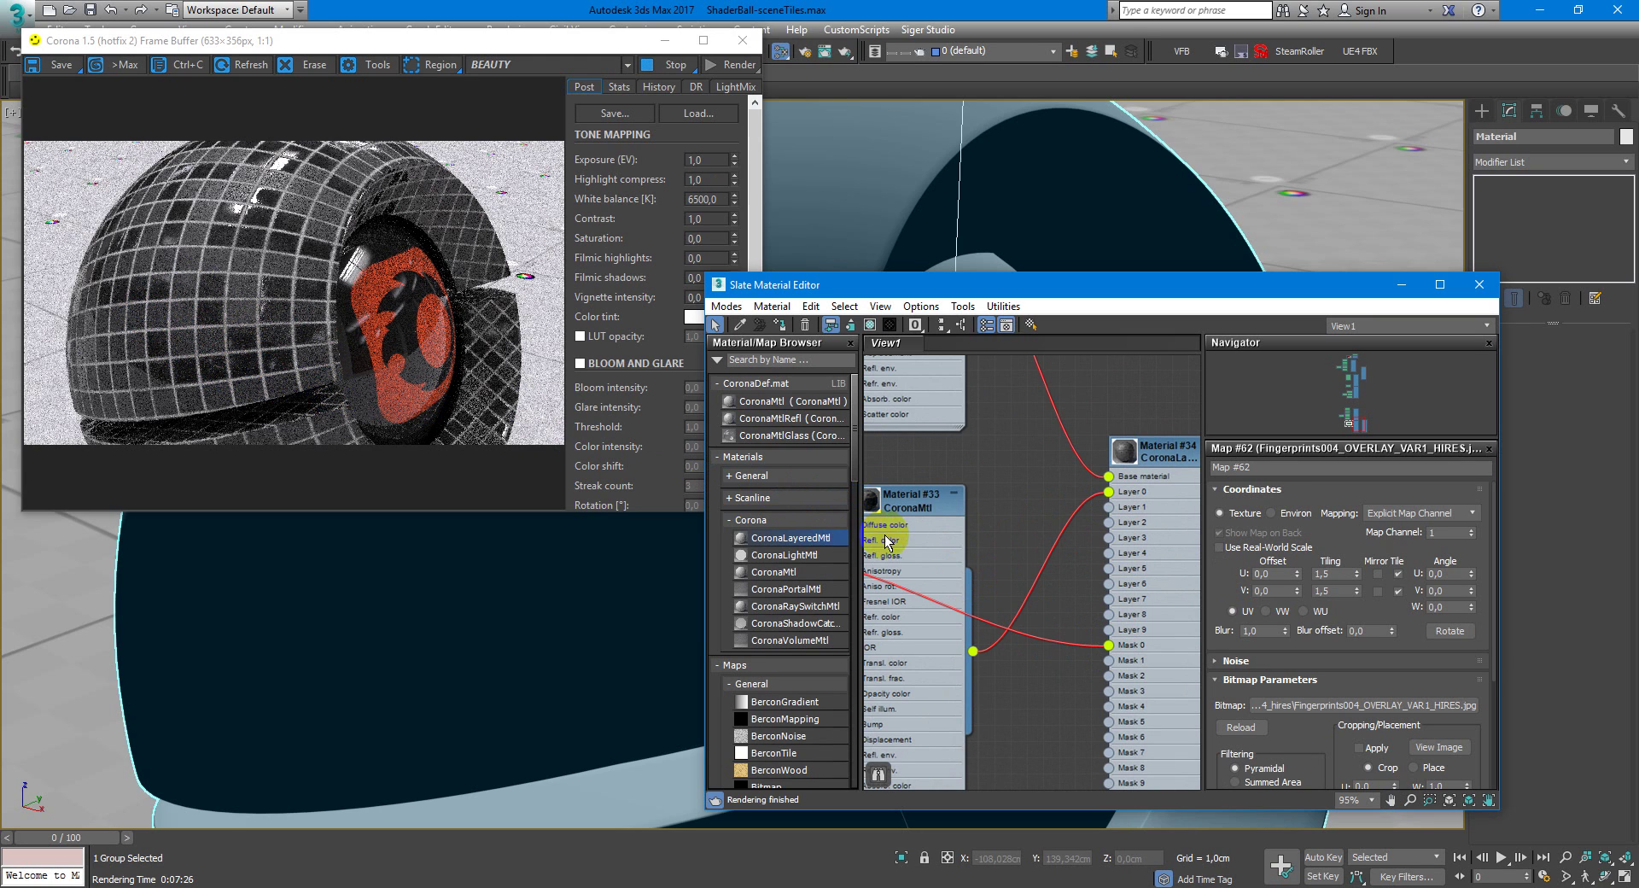
middle_click_drag(933, 549, 1084, 508)
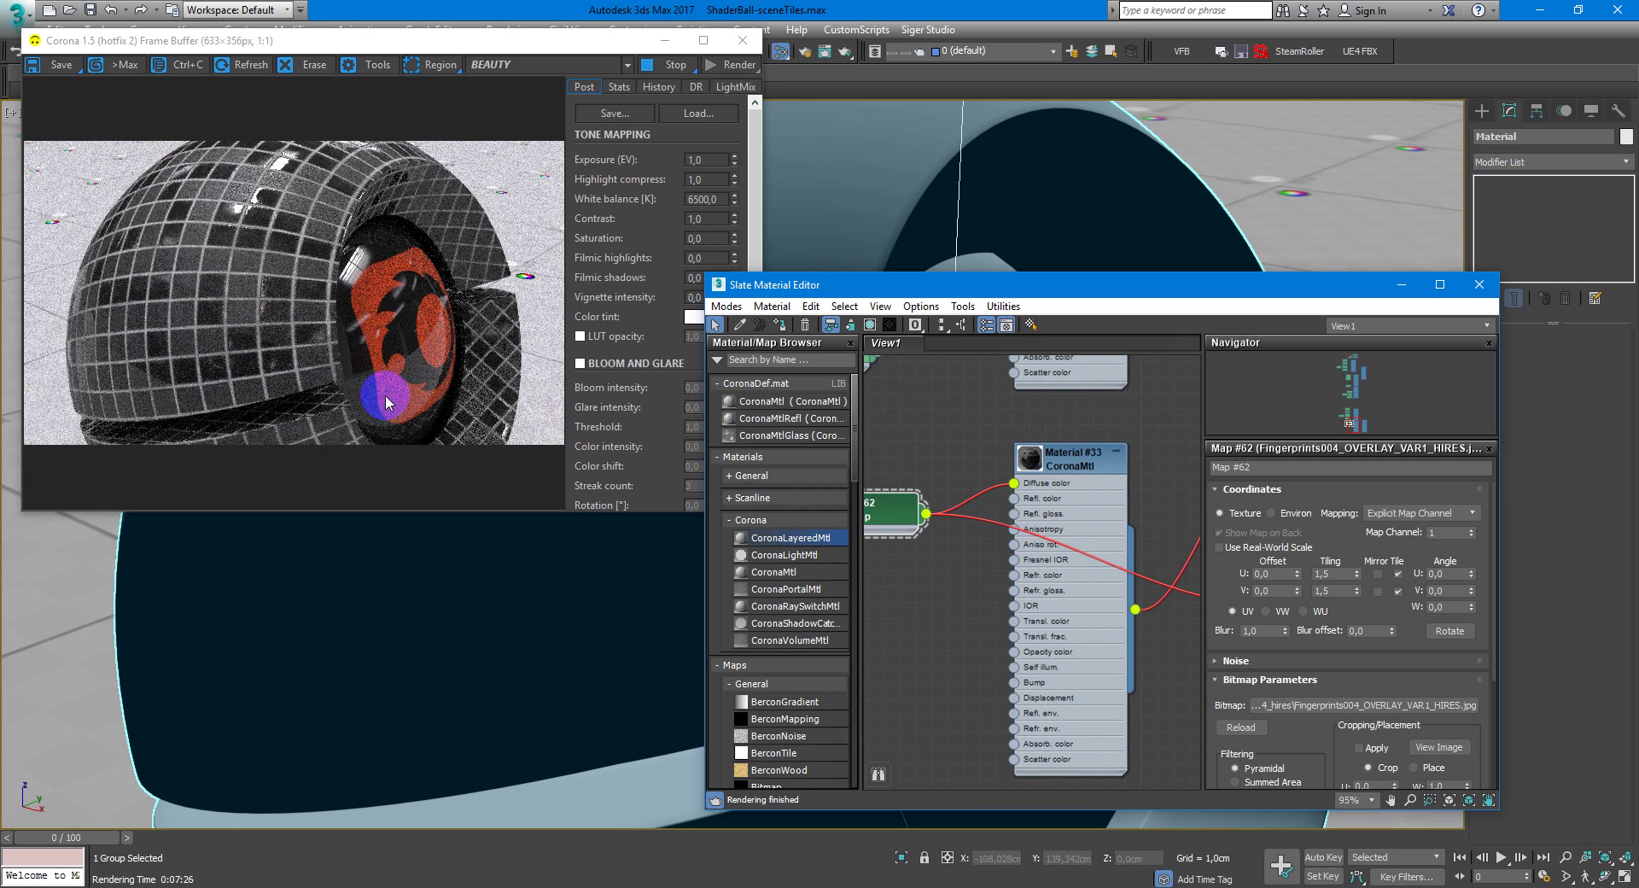
middle_click_drag(936, 476, 983, 459)
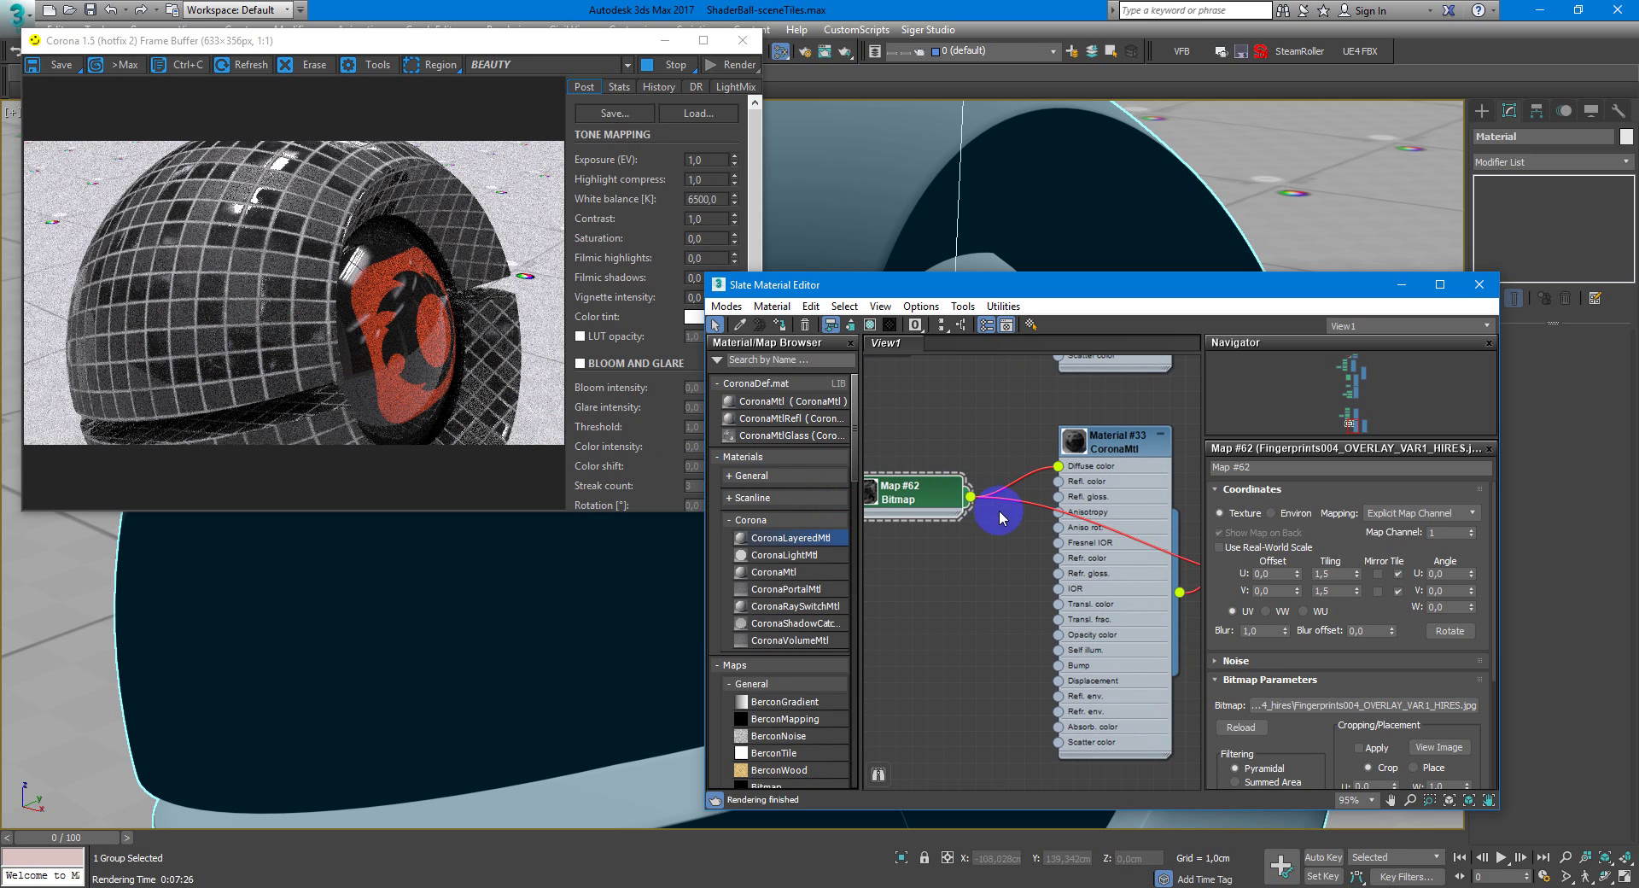
Raise Map #62's Output Amount to 3,0 in its Output rollout.
scroll(1219, 580, "down", 3)
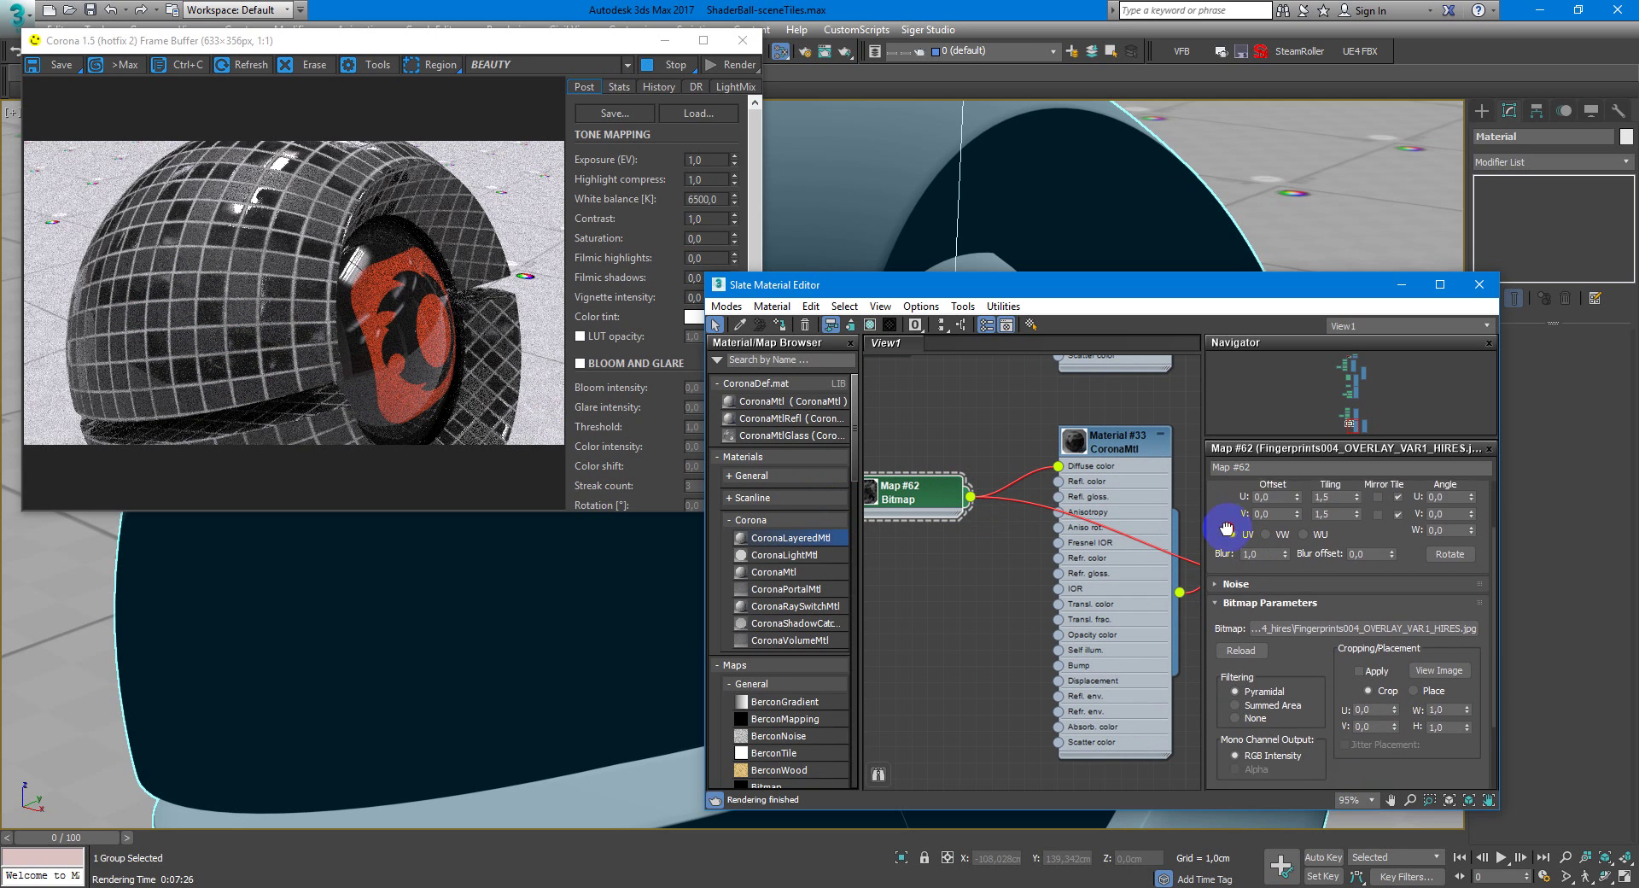
scroll(1225, 598, "down", 2)
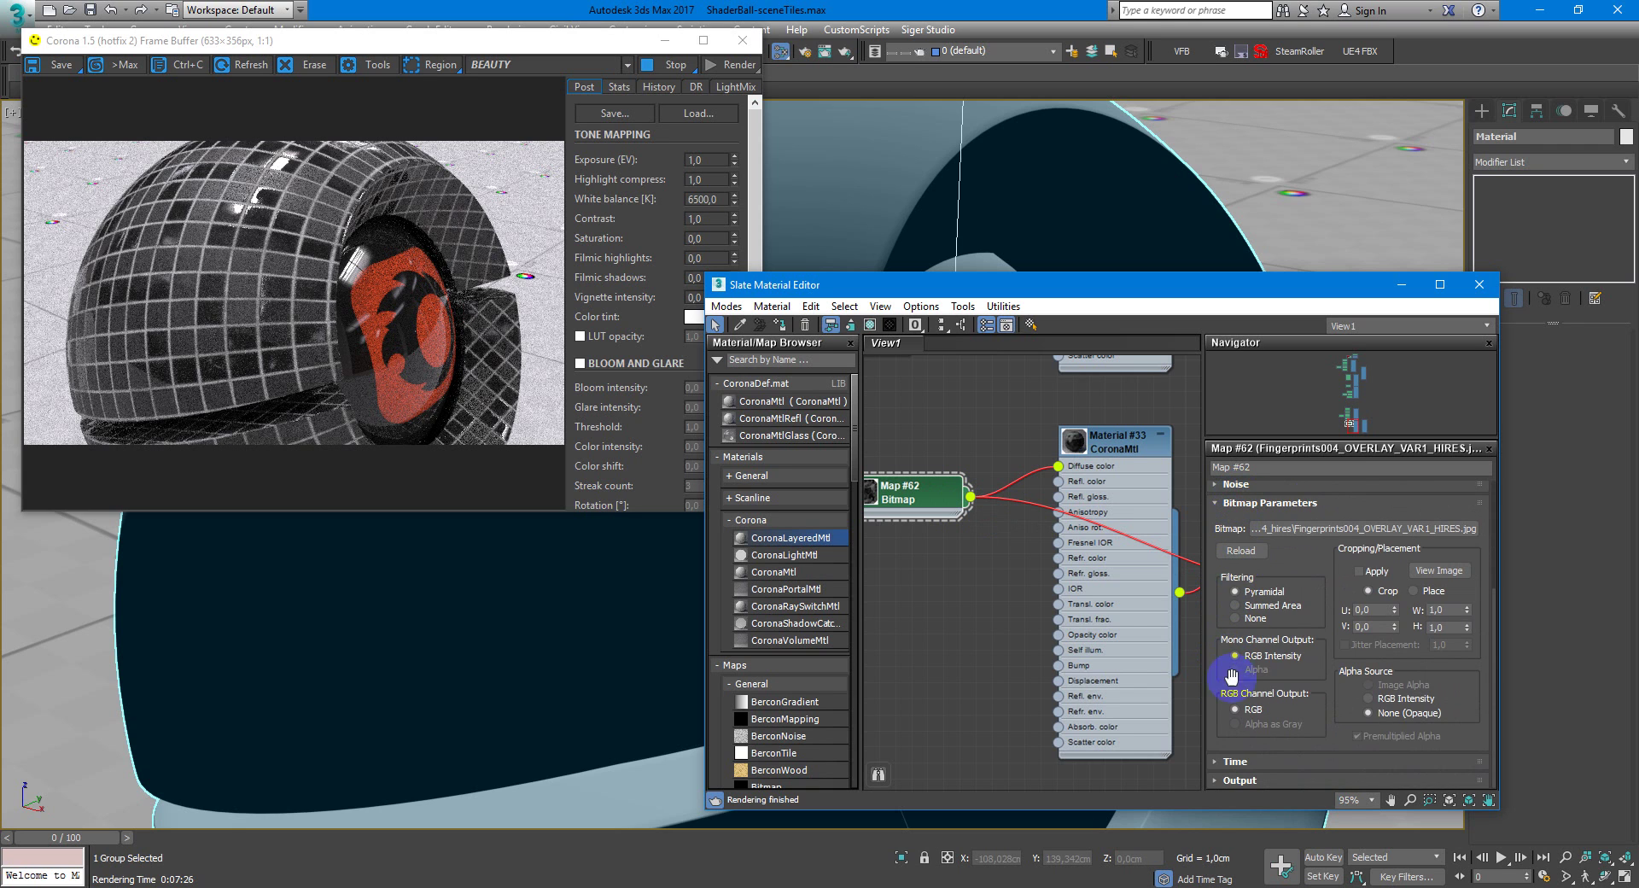
left_click(1240, 779)
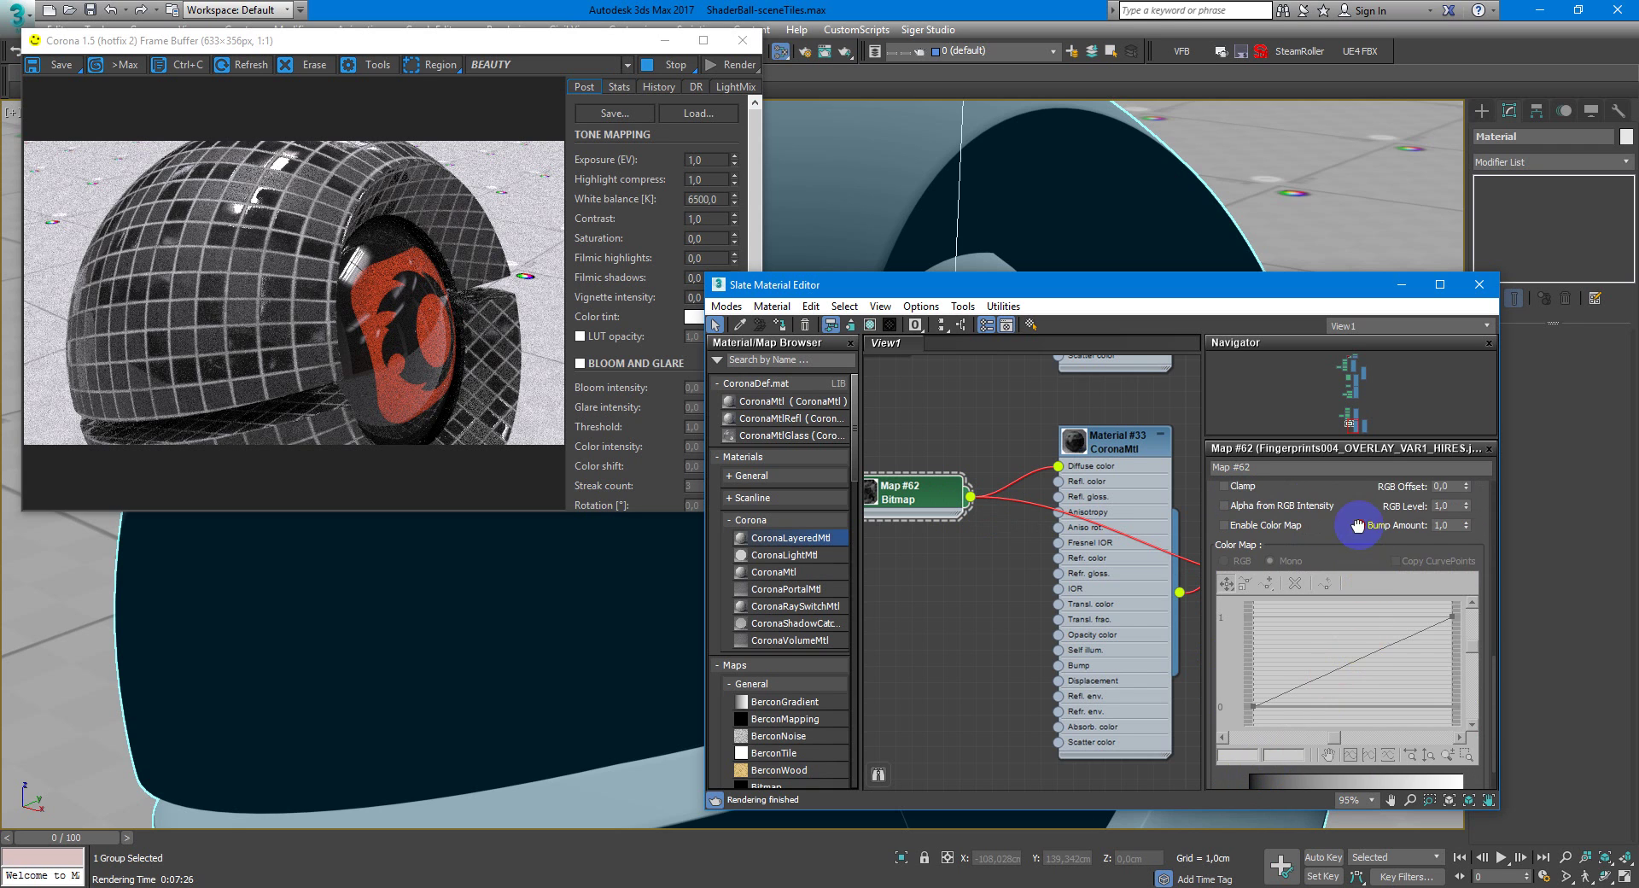
left_click_drag(1365, 523, 1361, 628)
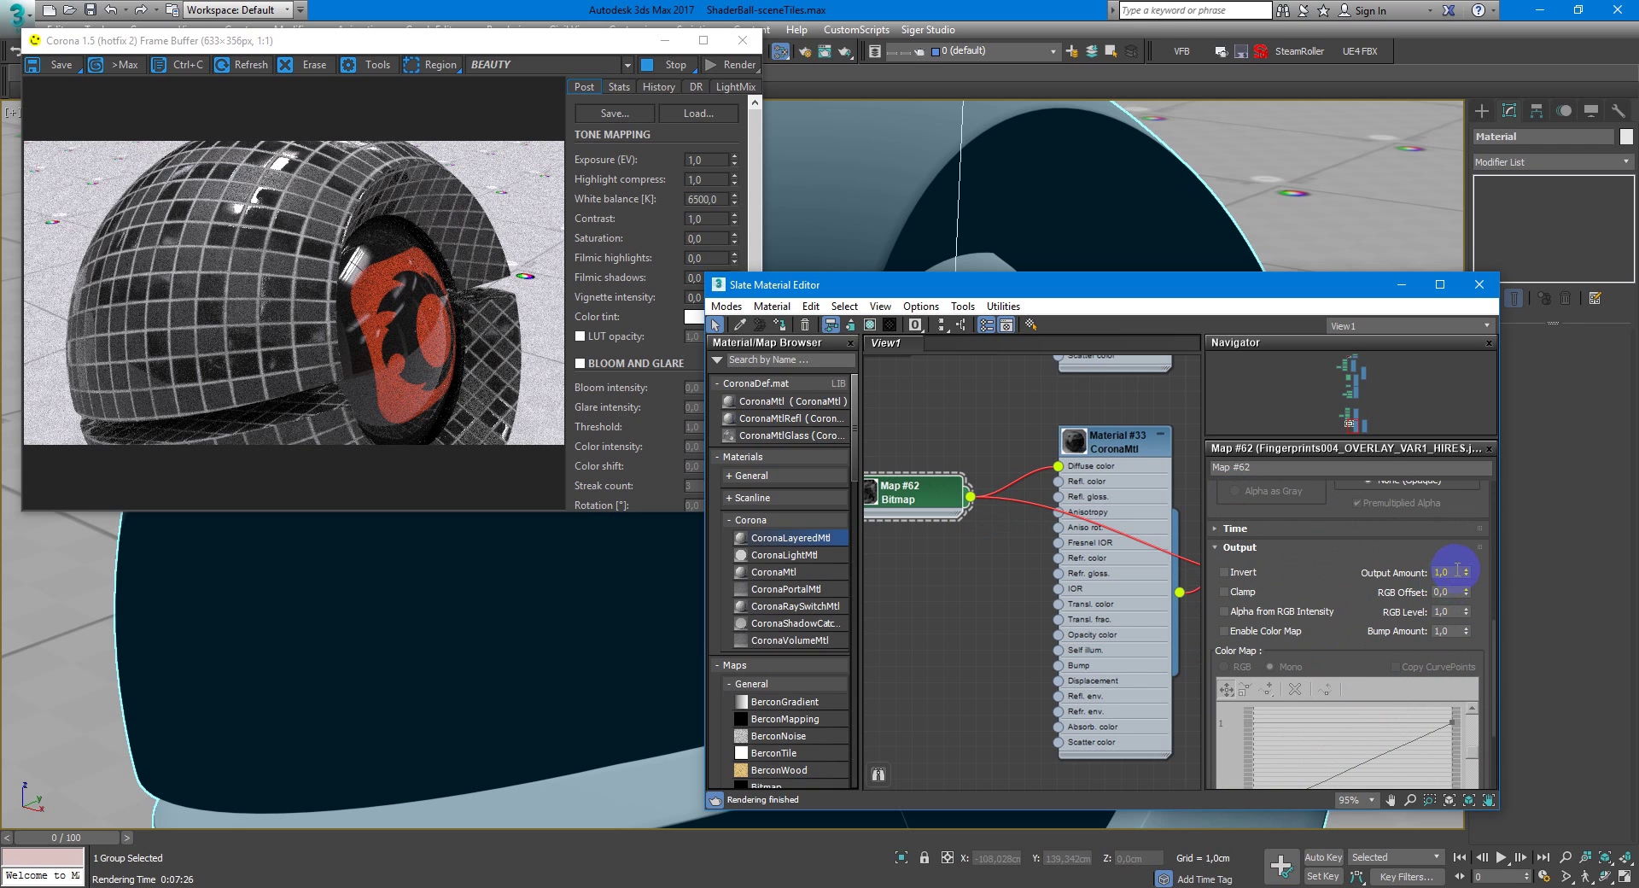
left_click_drag(1456, 569, 1426, 566)
type("5")
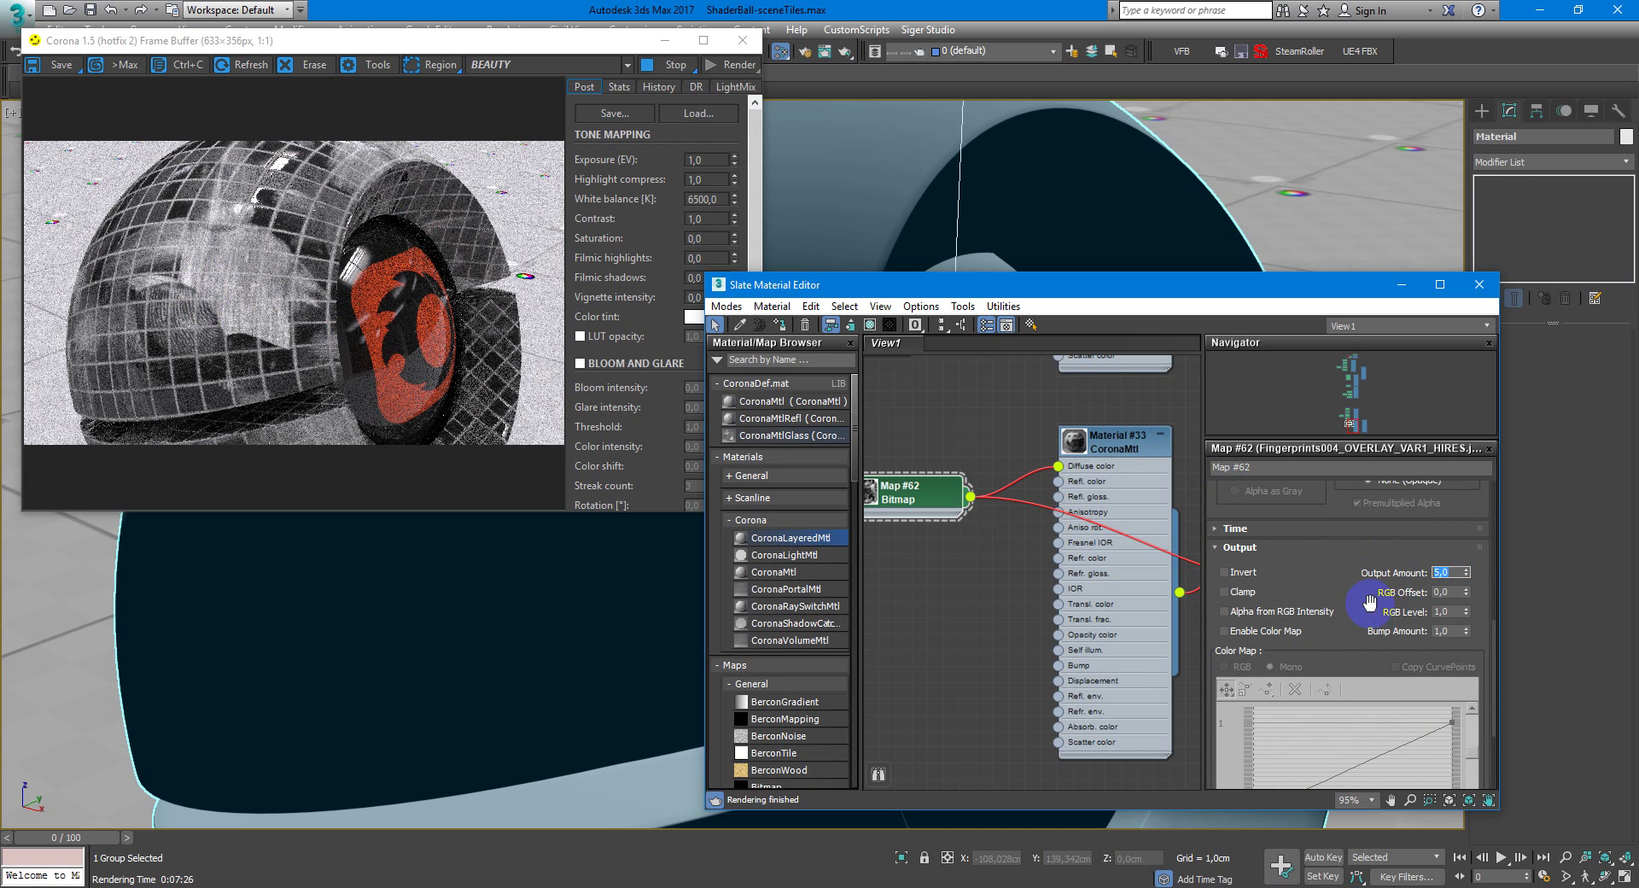
left_click(1456, 595)
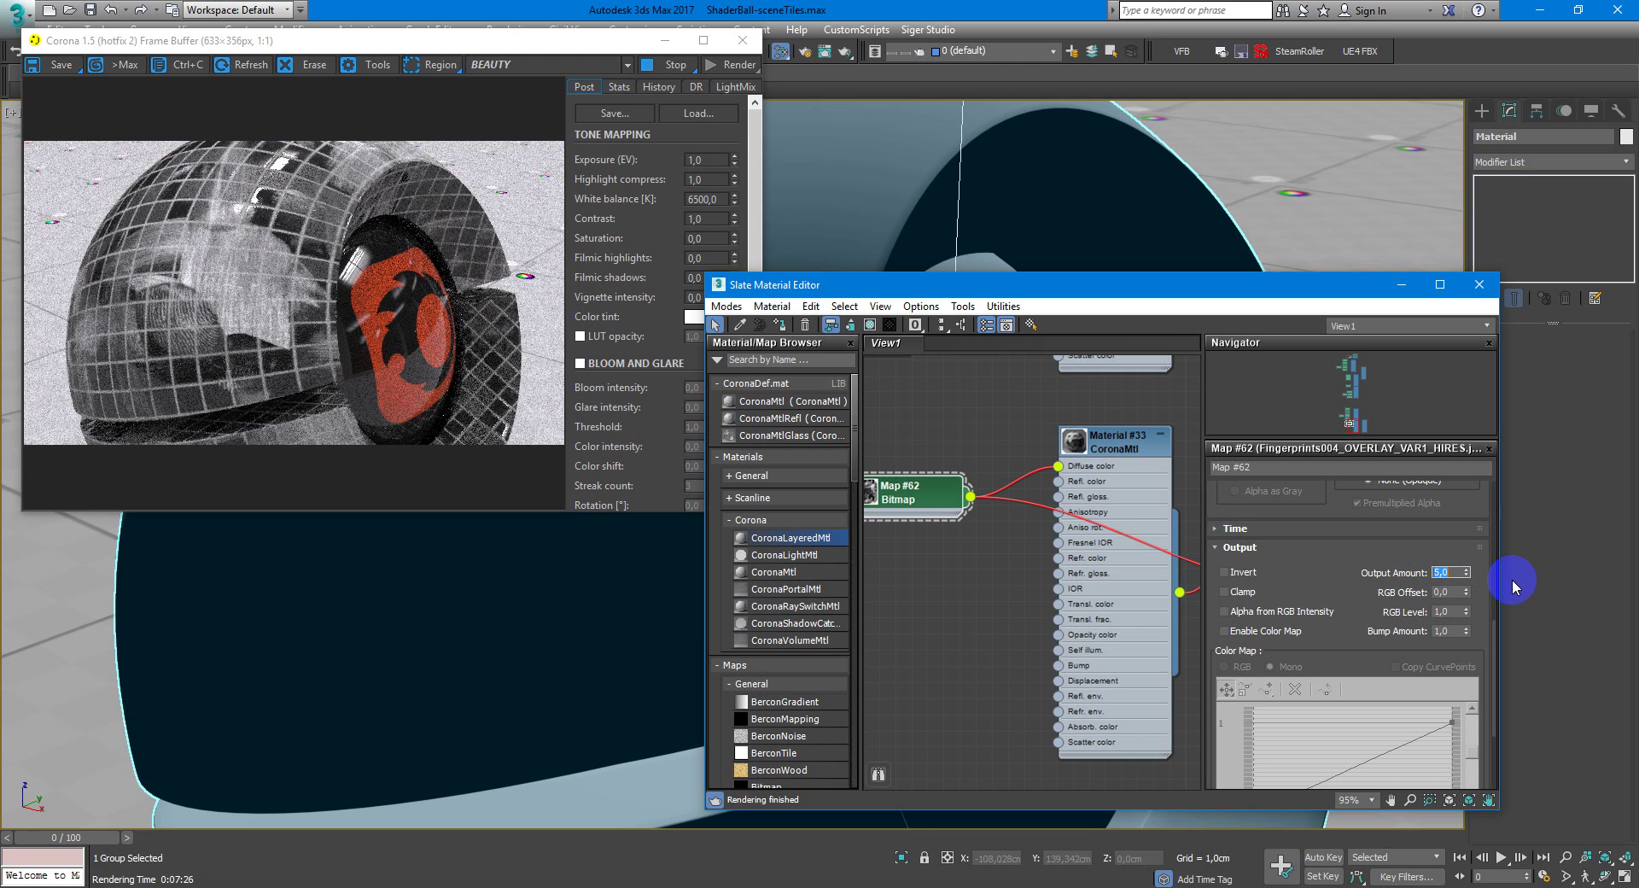
type("1,")
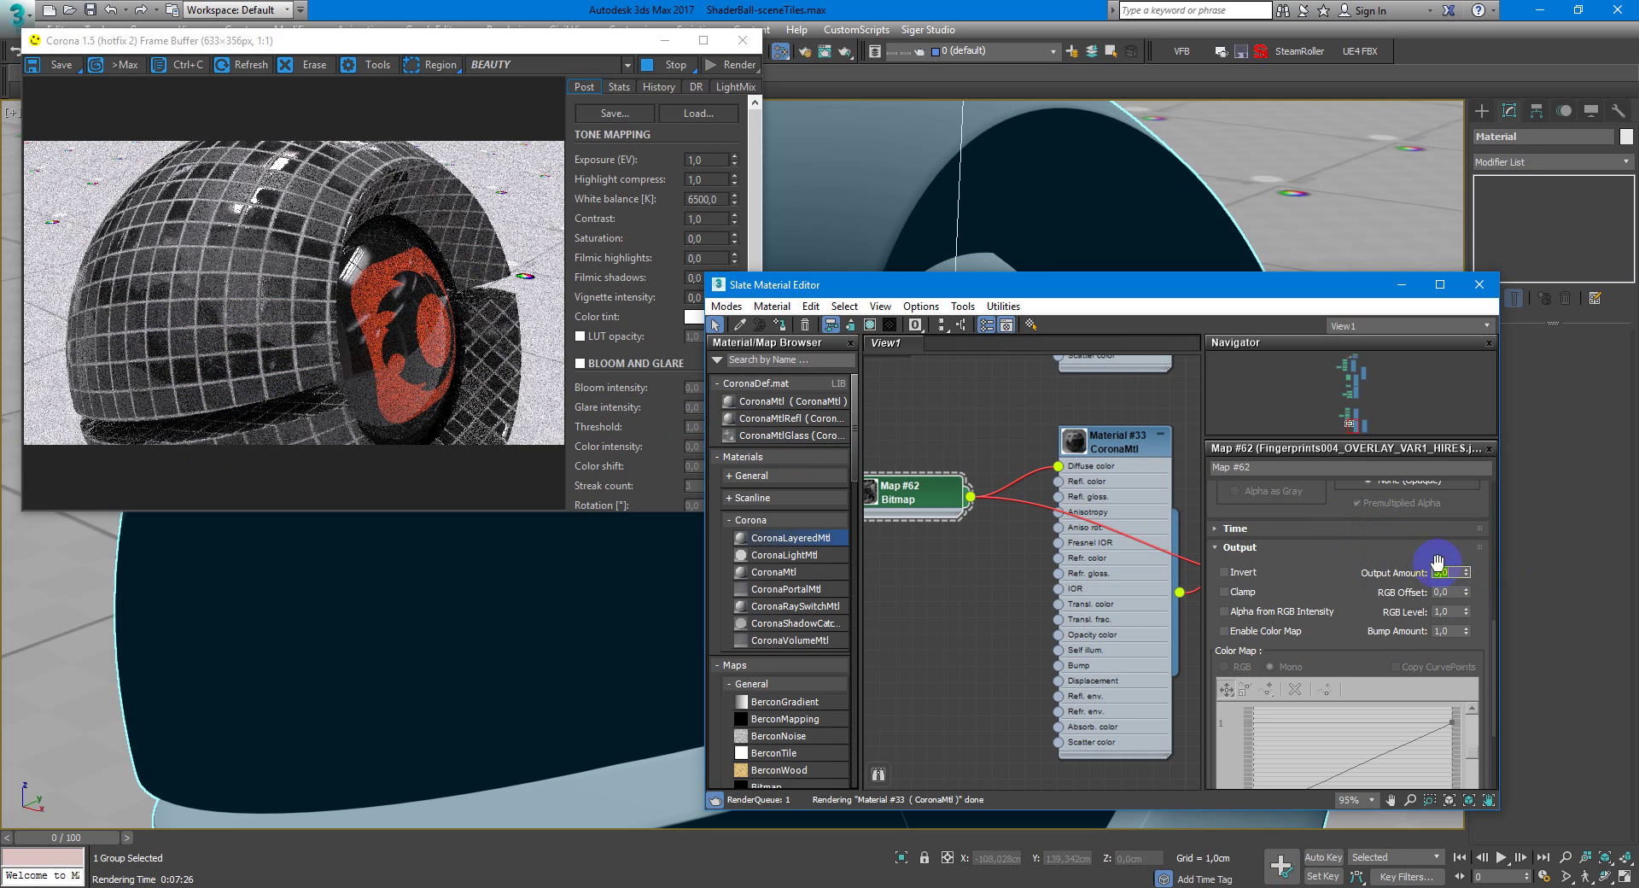
middle_click_drag(1163, 518, 1131, 525)
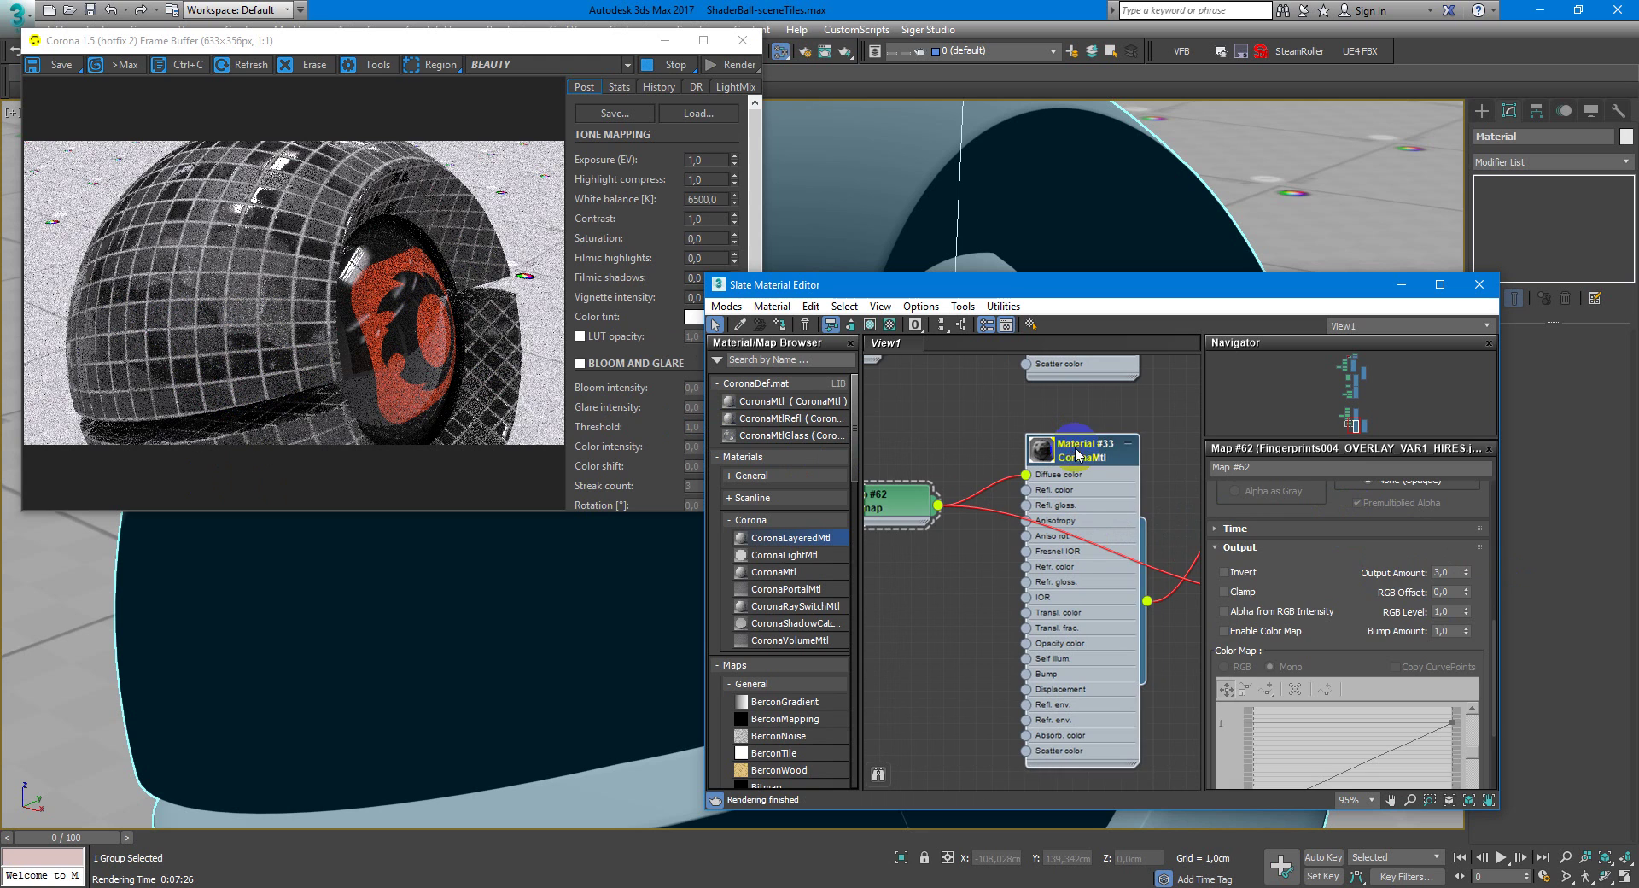
Give Material #33 reflection level 1,0 and reflection glossiness 0,29.
left_click(1077, 455)
left_click_drag(1319, 591, 1318, 572)
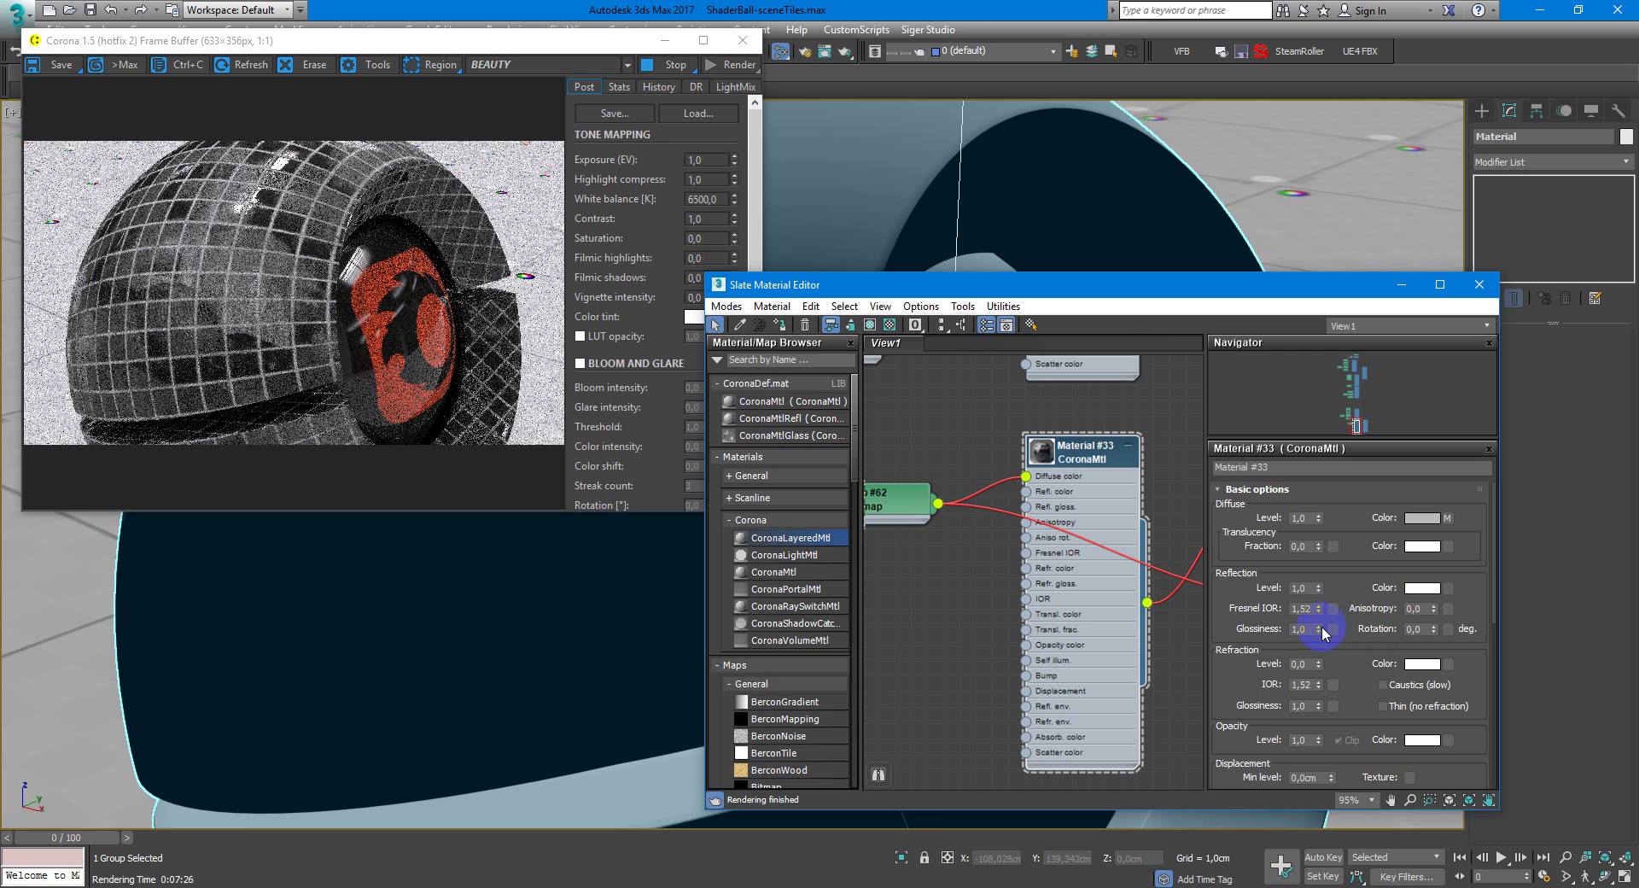
left_click_drag(1320, 629, 1325, 706)
left_click_drag(1320, 632, 1320, 626)
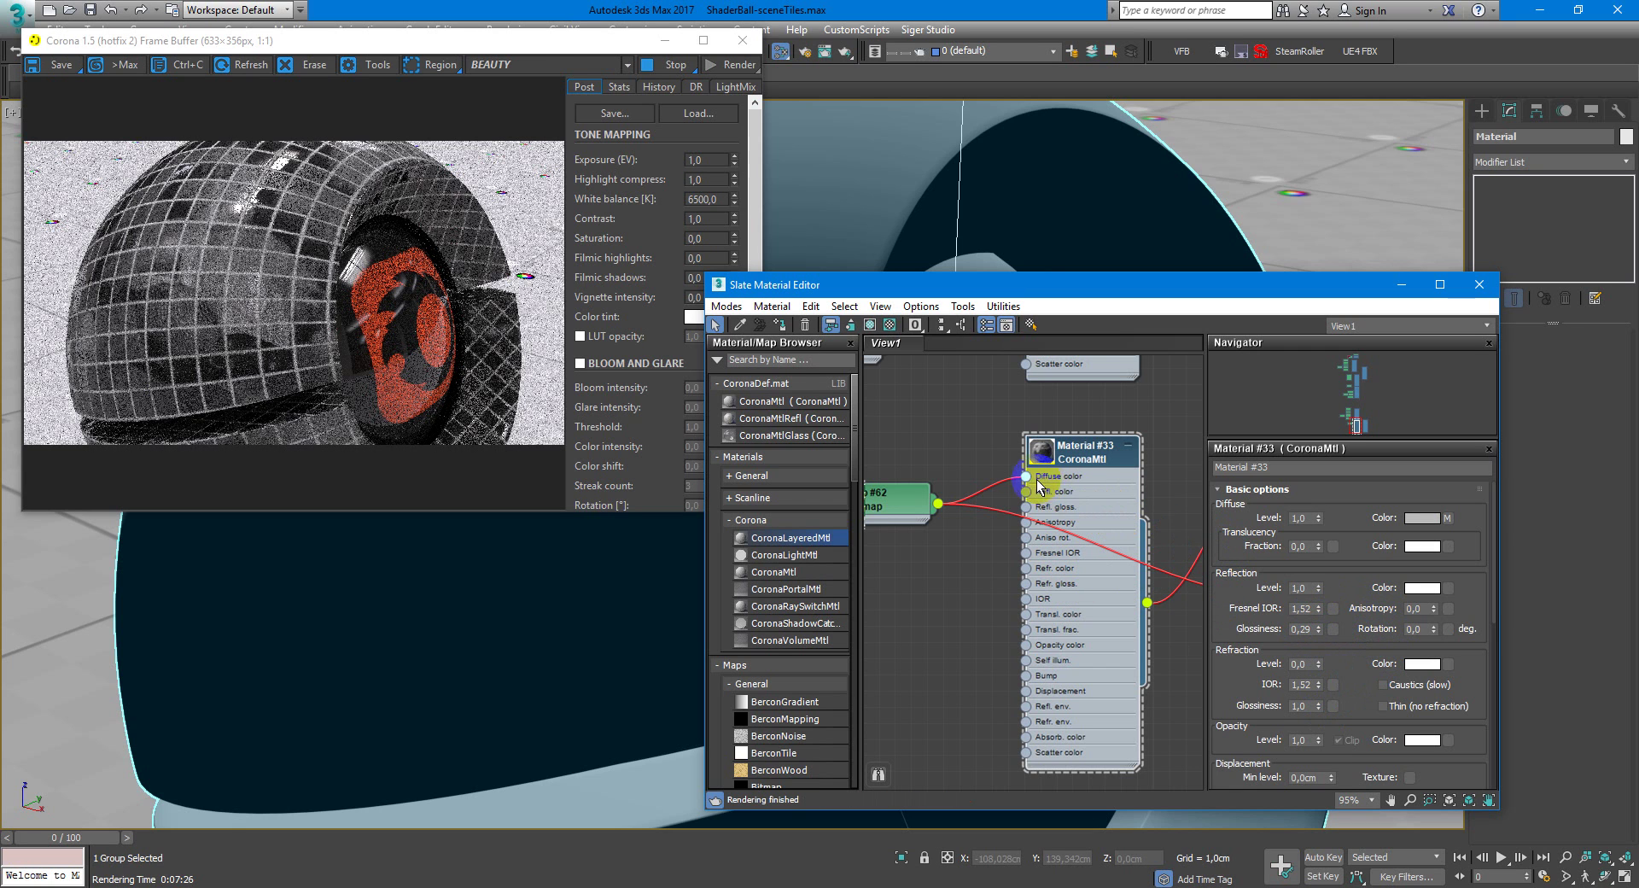
Disconnect the fingerprint map and set Material #33's diffuse colour to deep blue.
mouse_move(1026, 476)
left_mouse_down()
mouse_move(1003, 493)
mouse_move(1078, 461)
left_mouse_up()
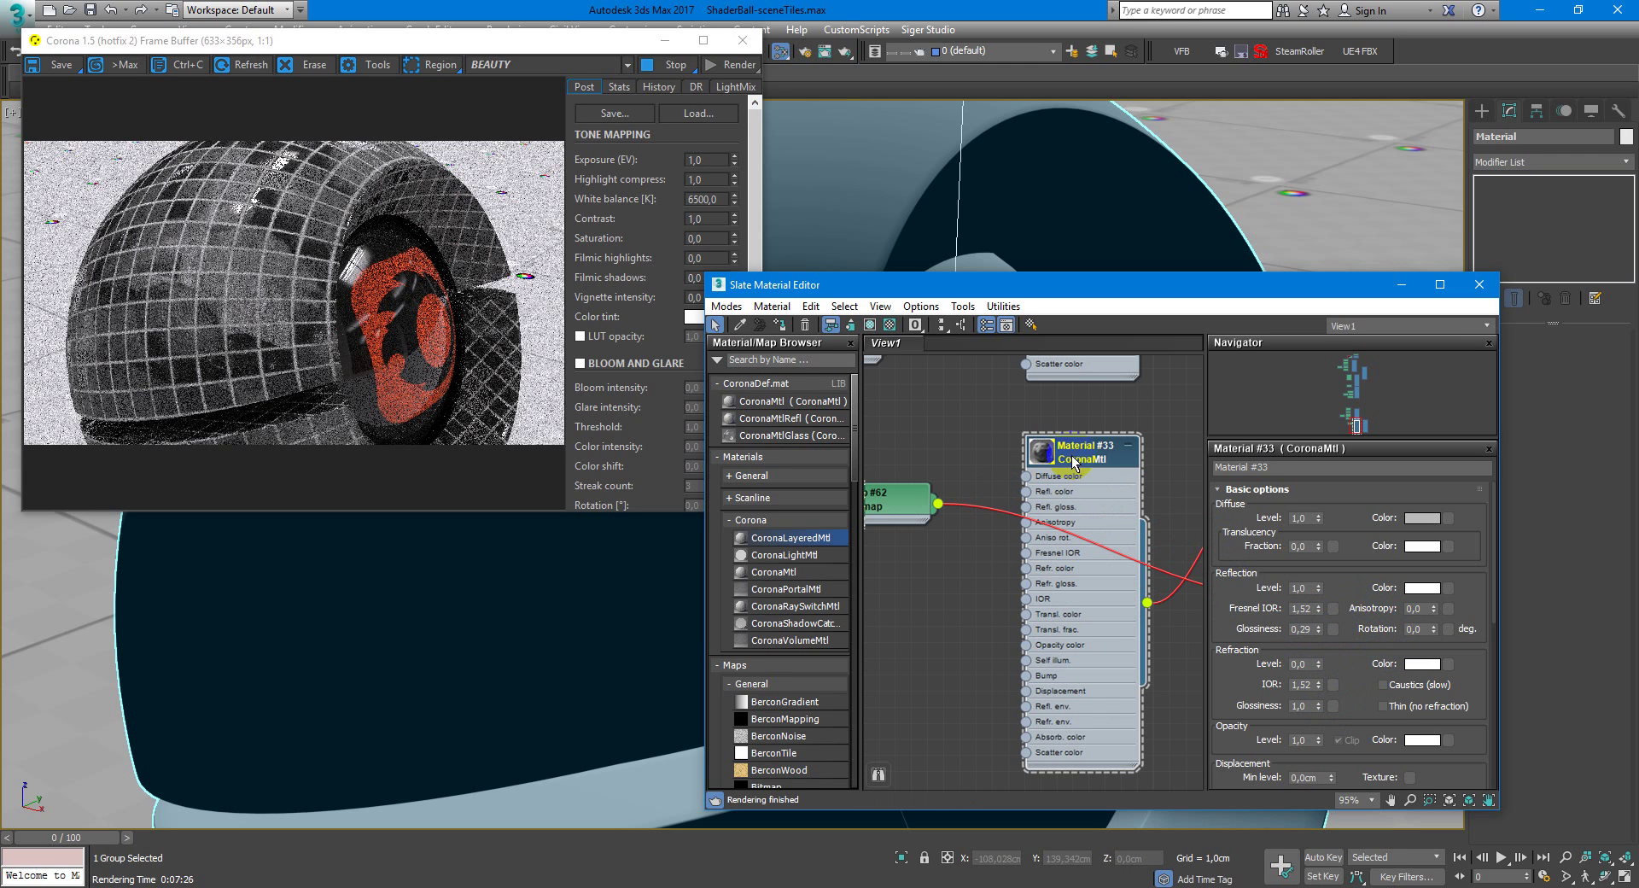
scroll(1012, 546, "down", 2)
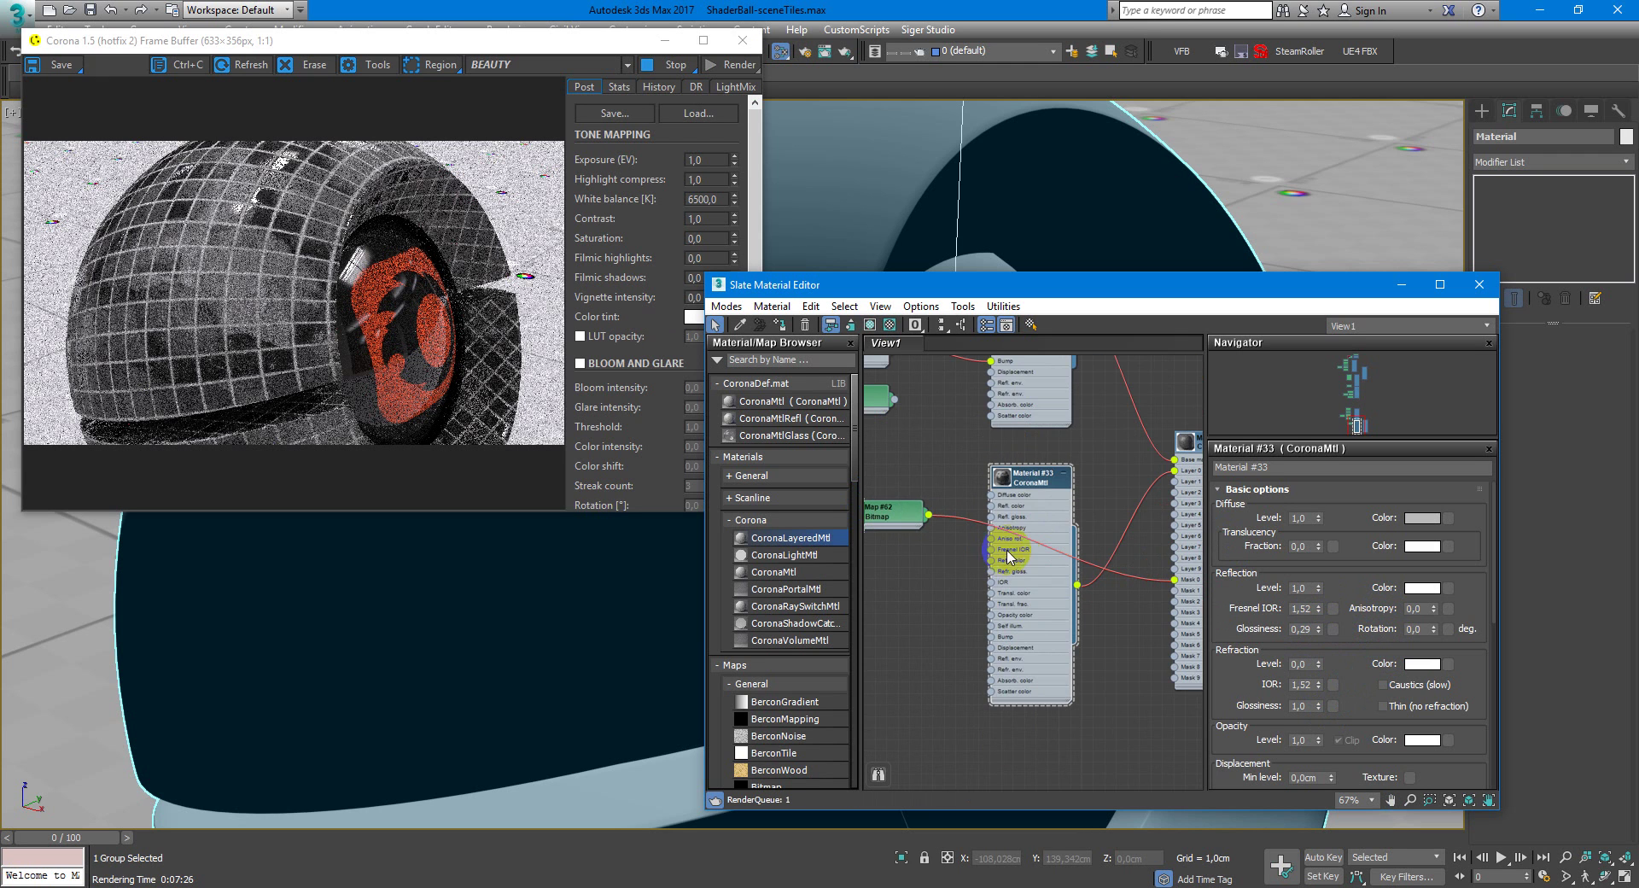
scroll(1024, 512, "down", 1)
left_click(1422, 517)
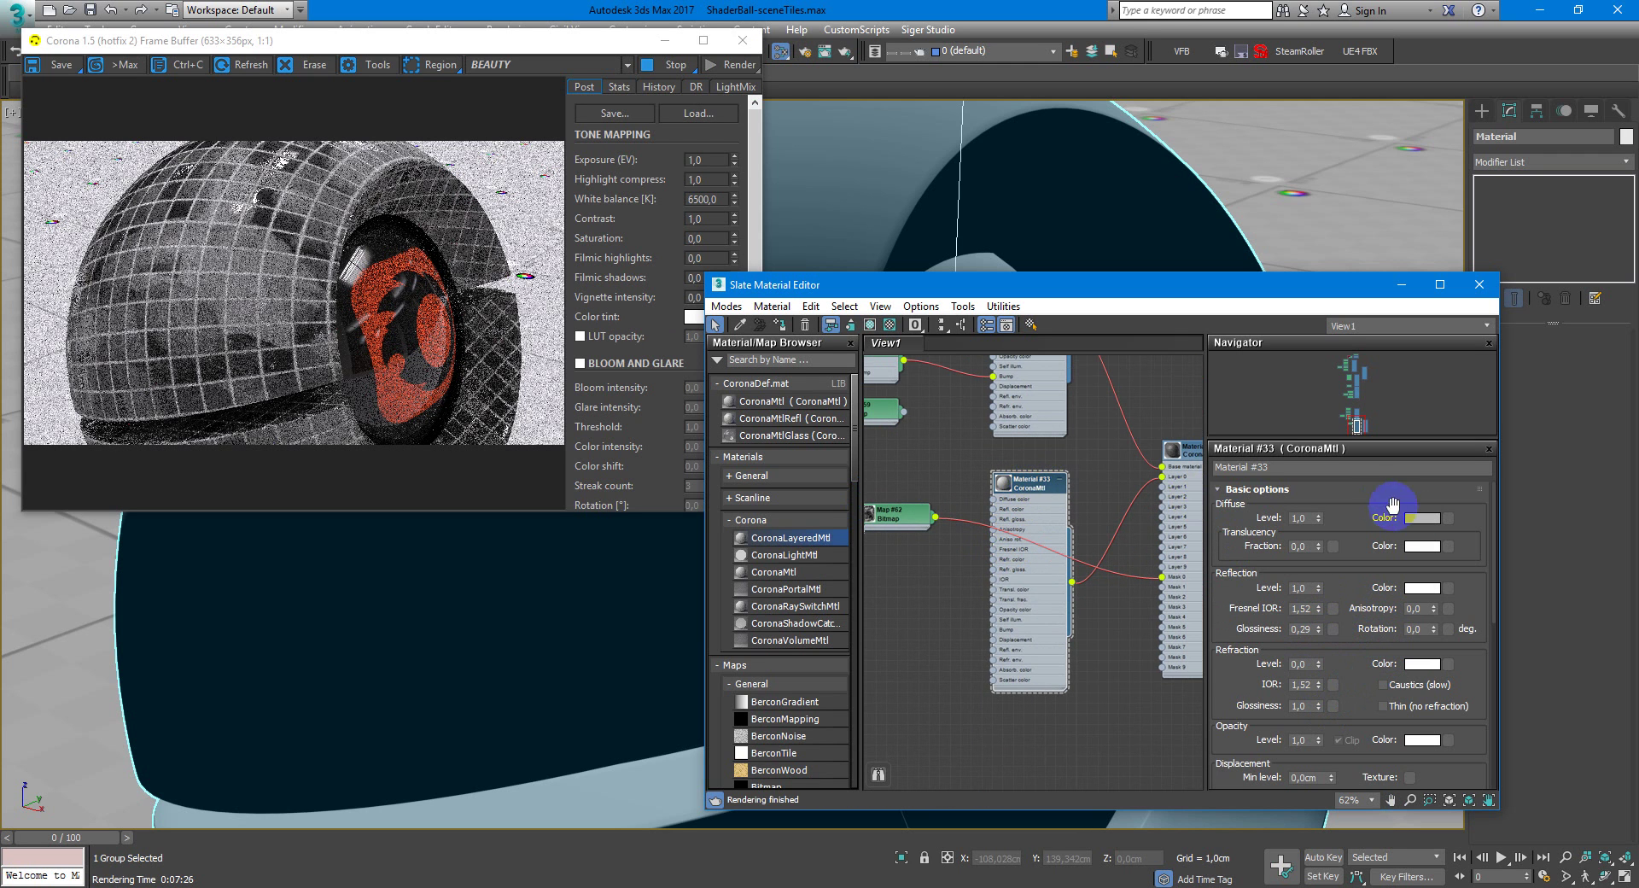
mouse_move(632, 181)
left_mouse_down()
mouse_move(651, 181)
mouse_move(621, 165)
left_mouse_up()
left_click(633, 262)
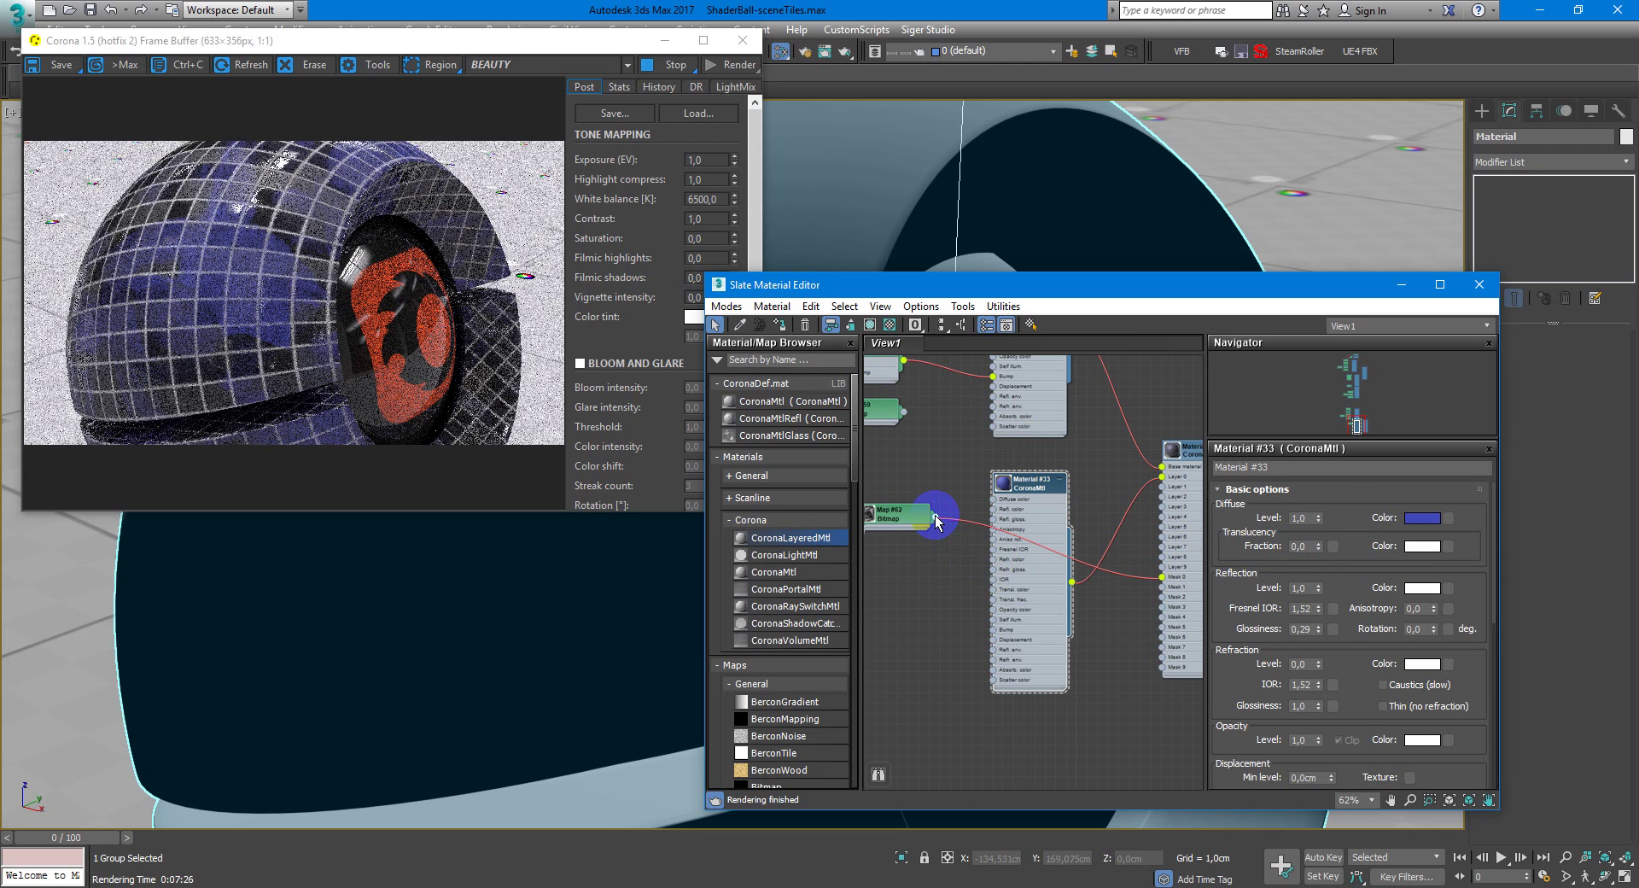
Reconnect the fingerprint map to Material #33's Diffuse color.
left_click_drag(935, 513, 993, 500)
left_click(1027, 486)
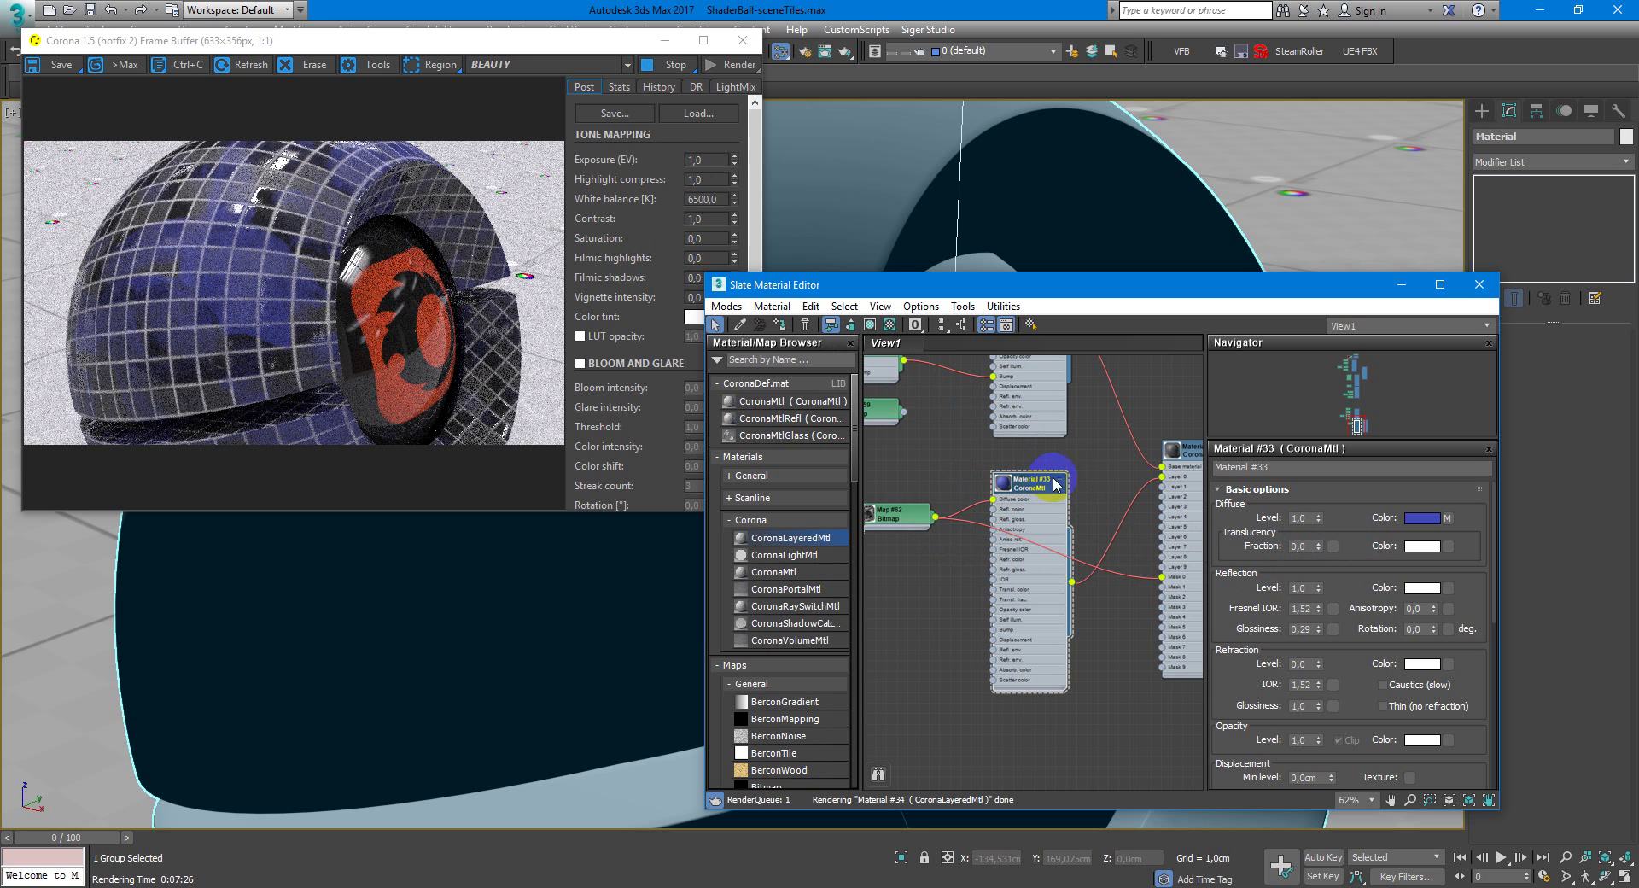
middle_click_drag(1056, 484, 976, 487)
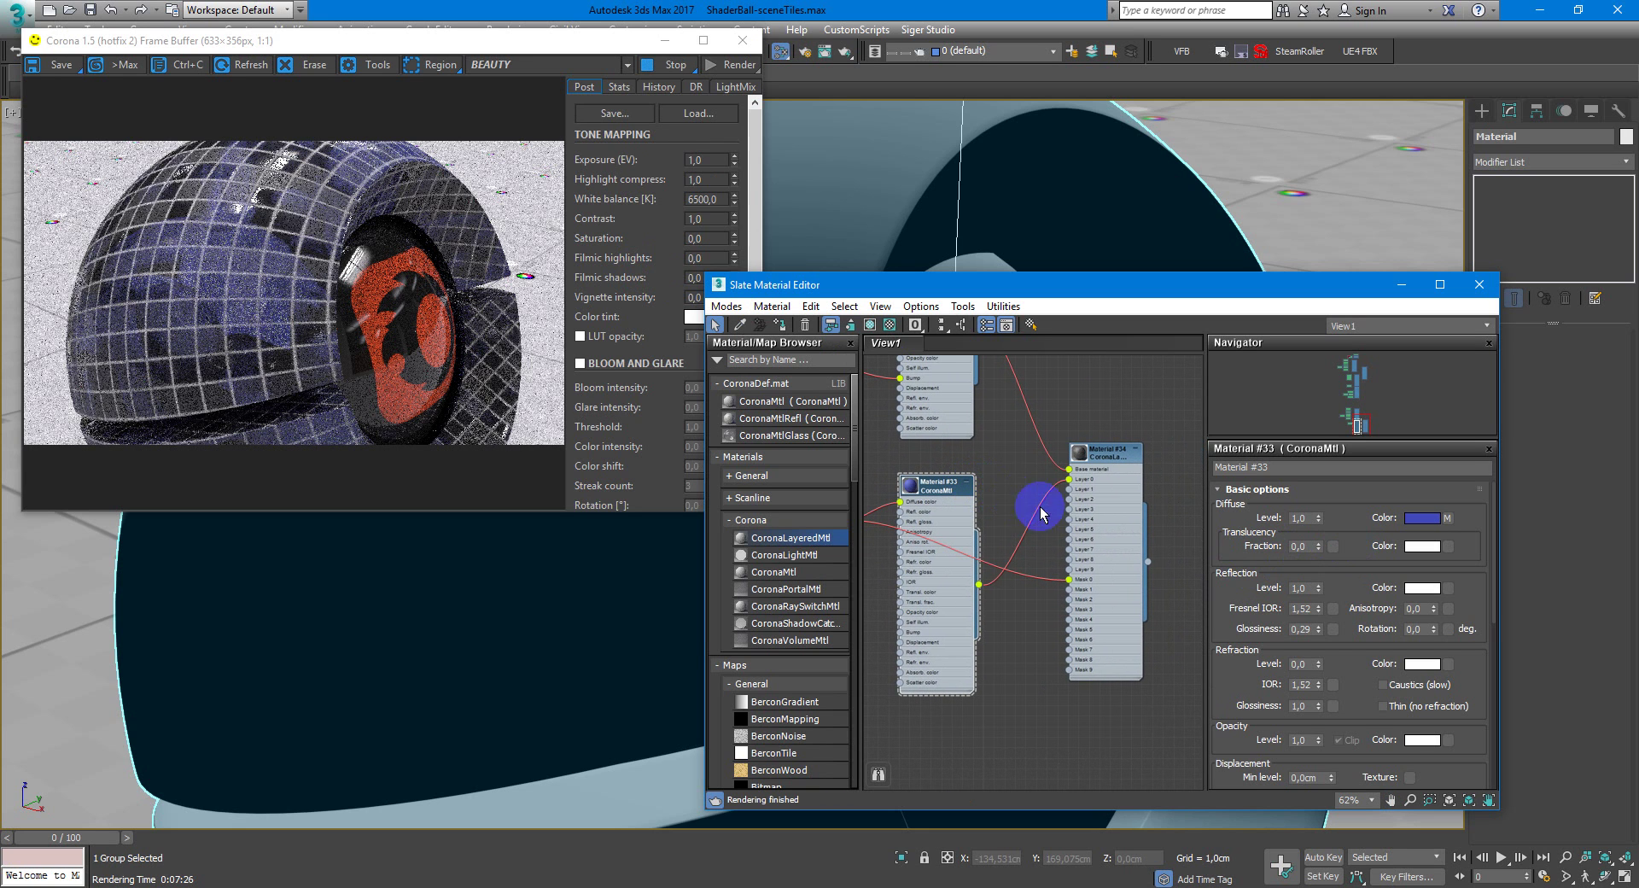
middle_click_drag(1042, 566, 1107, 458)
scroll(1093, 486, "down", 1)
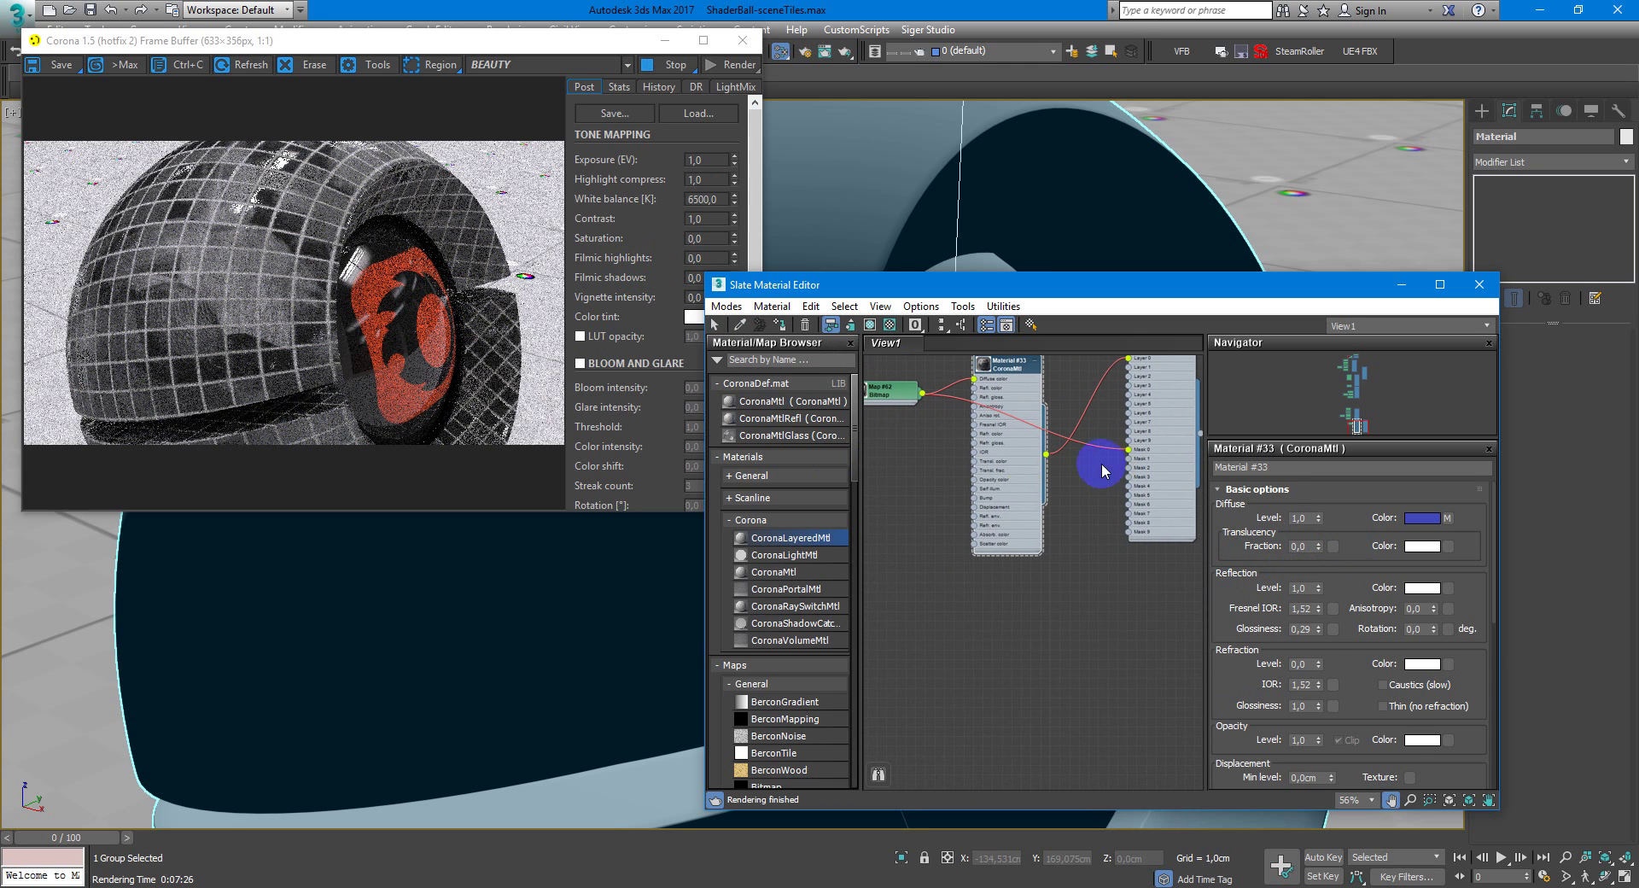
Add a new CoronaMtl, Material #36, and wire it into a layer input.
left_click(794, 579)
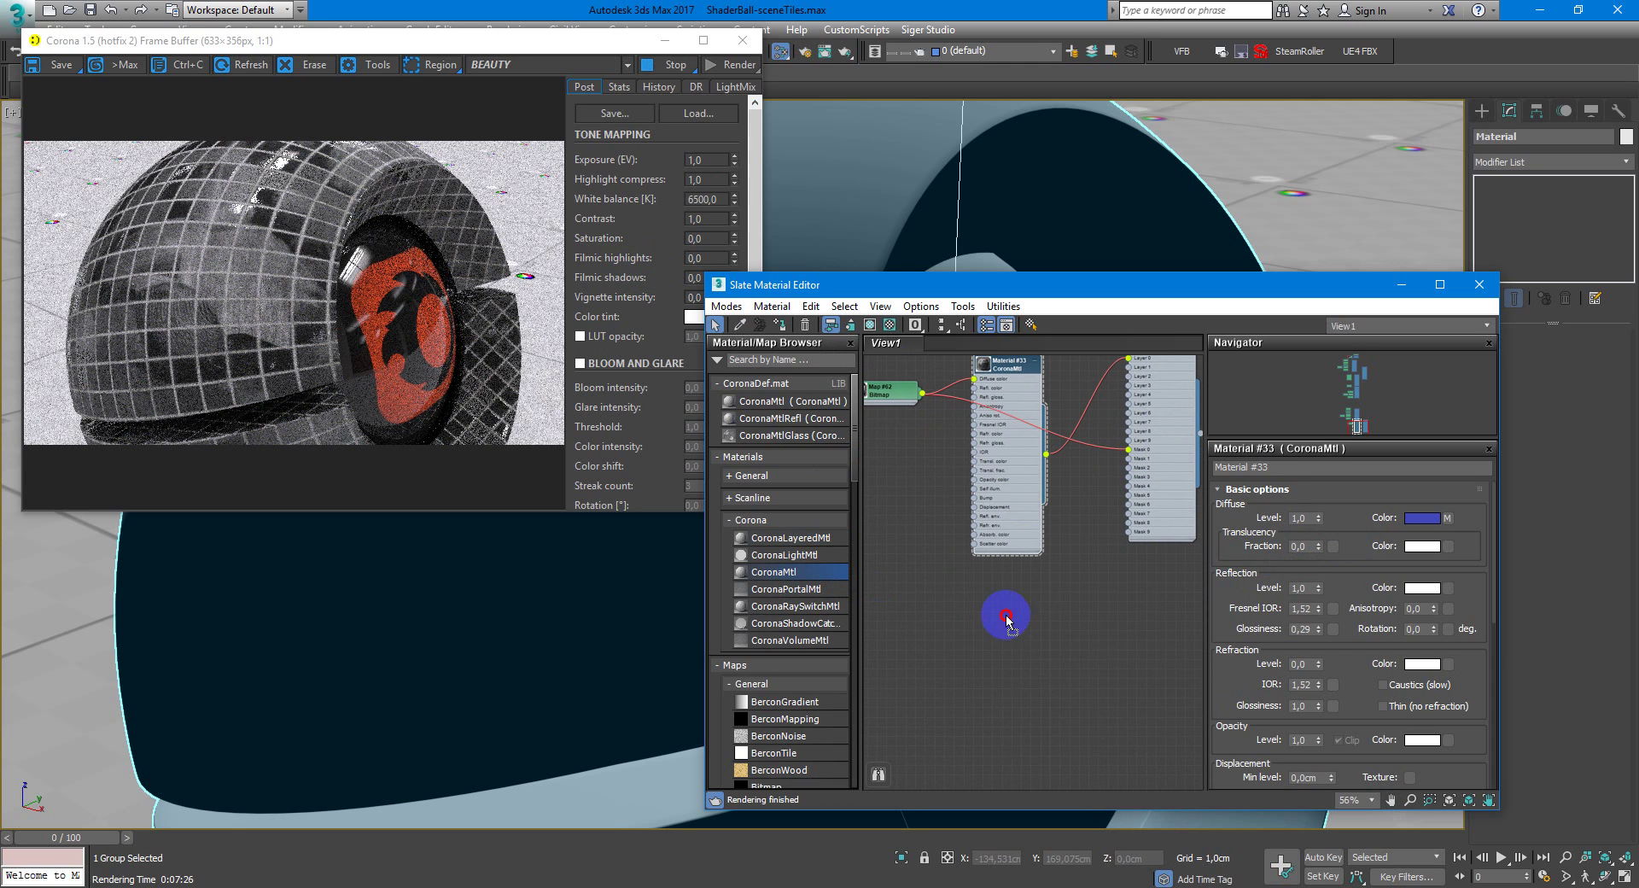
left_click_drag(792, 577, 996, 611)
left_click_drag(1045, 674, 1133, 376)
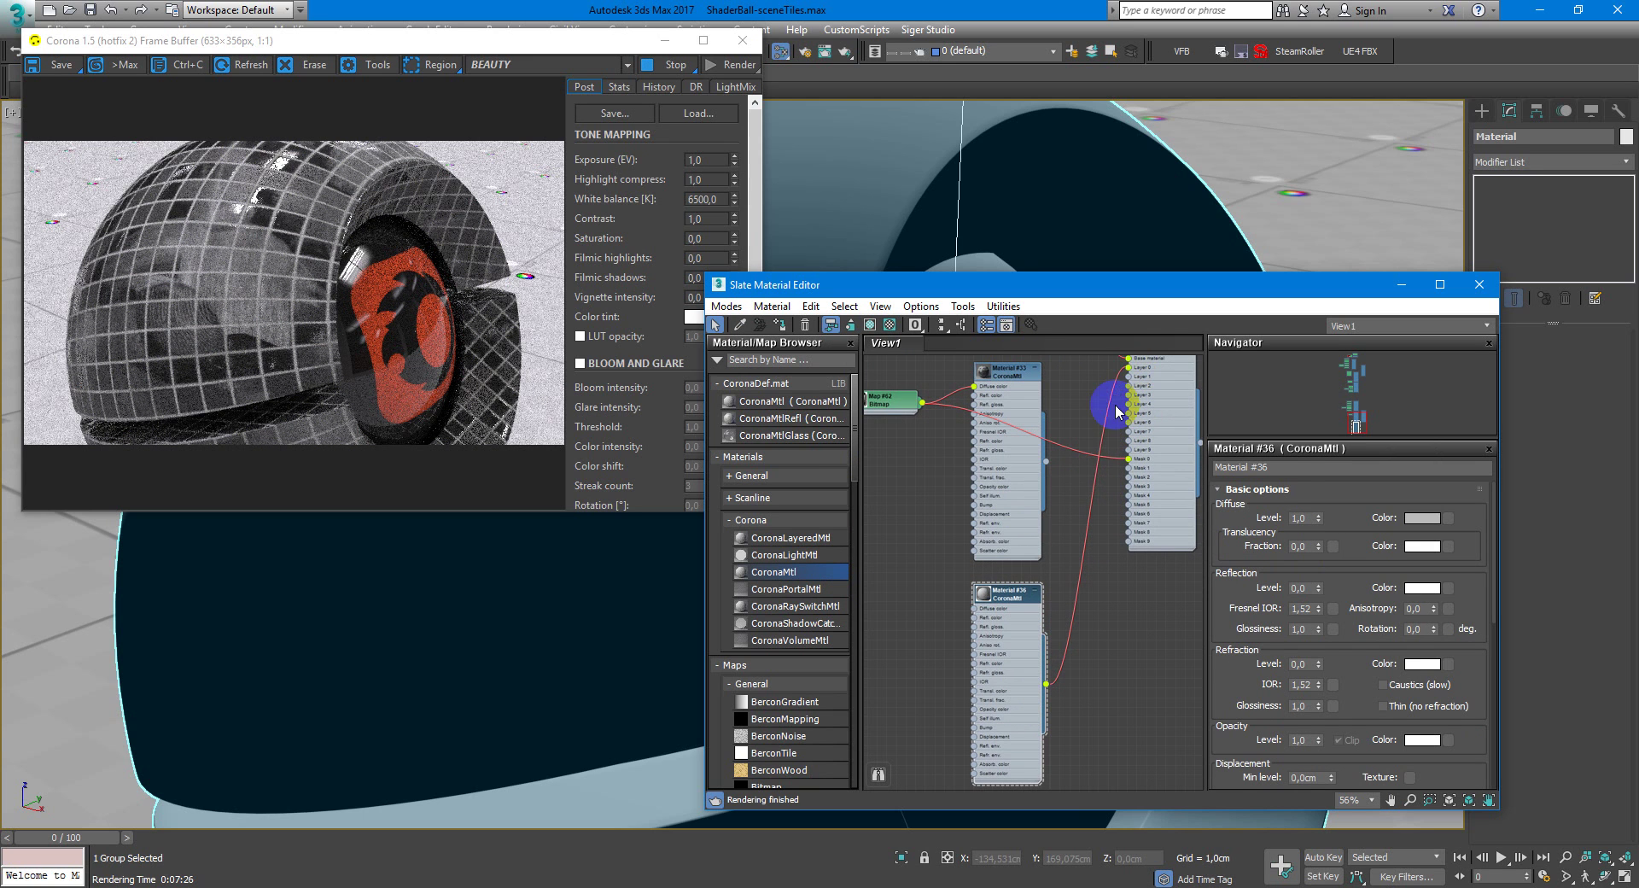
Rewire Material #33 into Layer 1 and Material #36 into Layer 3 of Material #34.
middle_click_drag(1154, 406, 1147, 469)
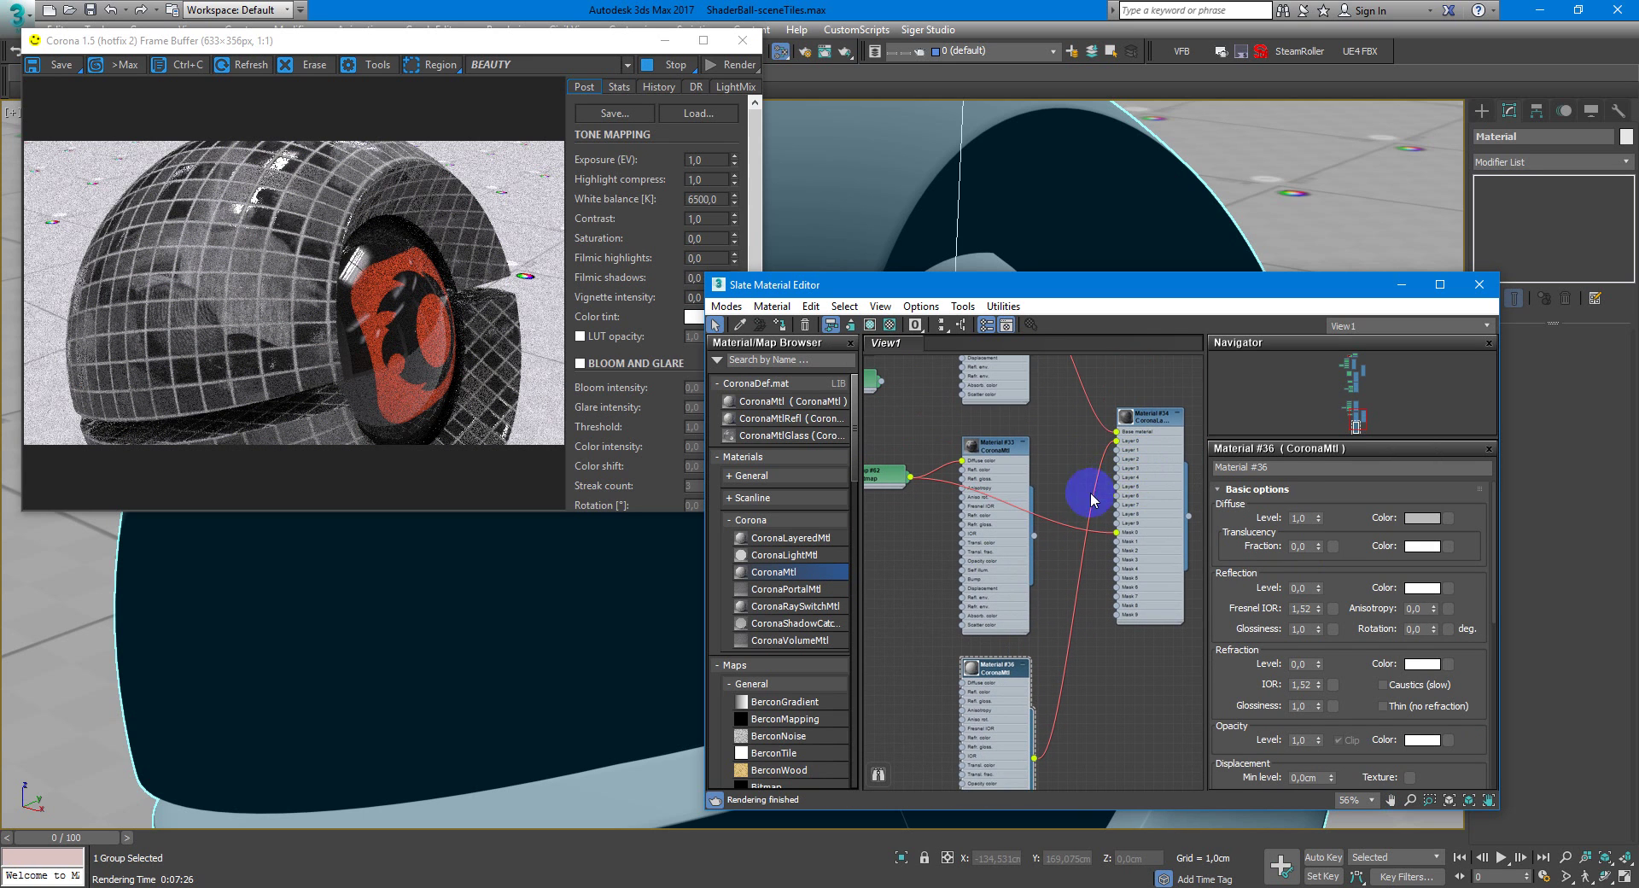
left_click_drag(1101, 454, 1035, 540)
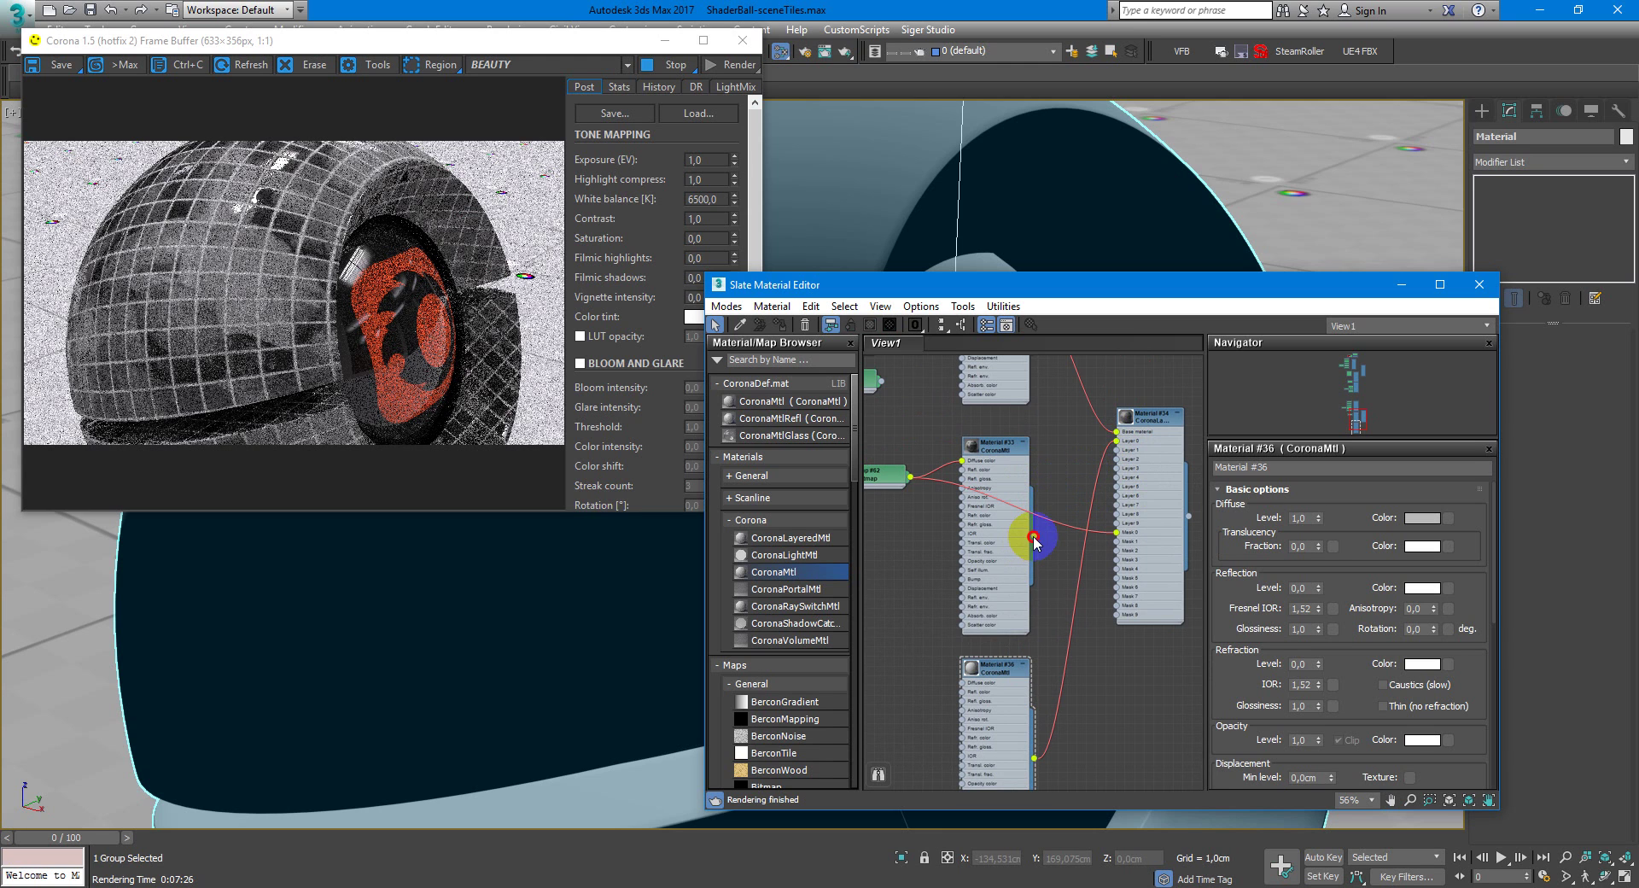
left_click_drag(1033, 540, 1128, 450)
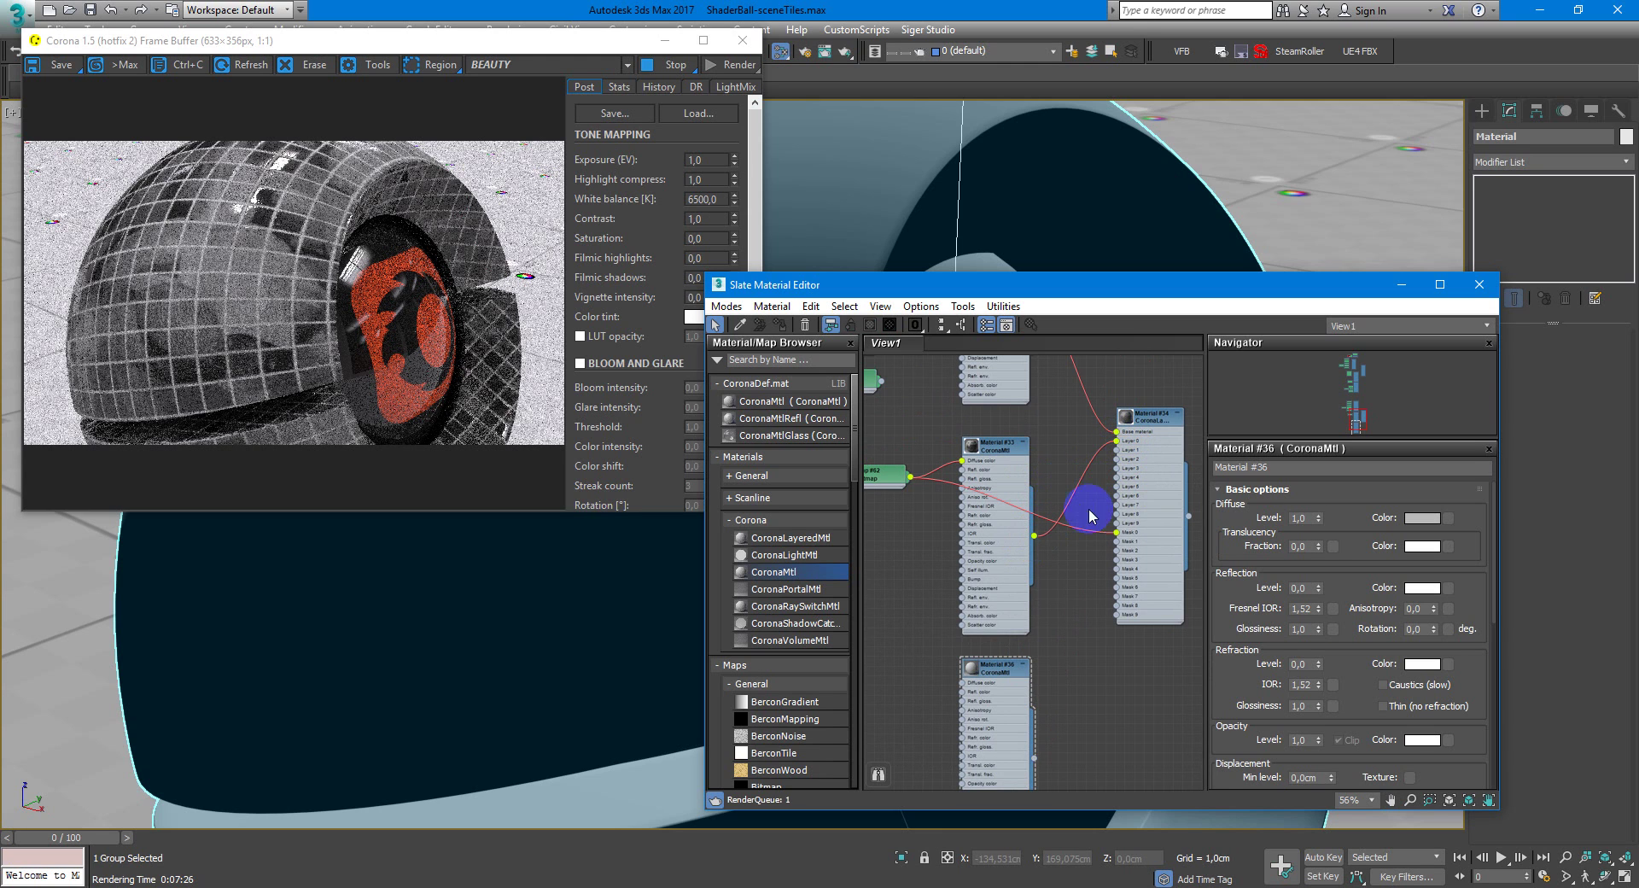
left_click_drag(1035, 757, 1110, 524)
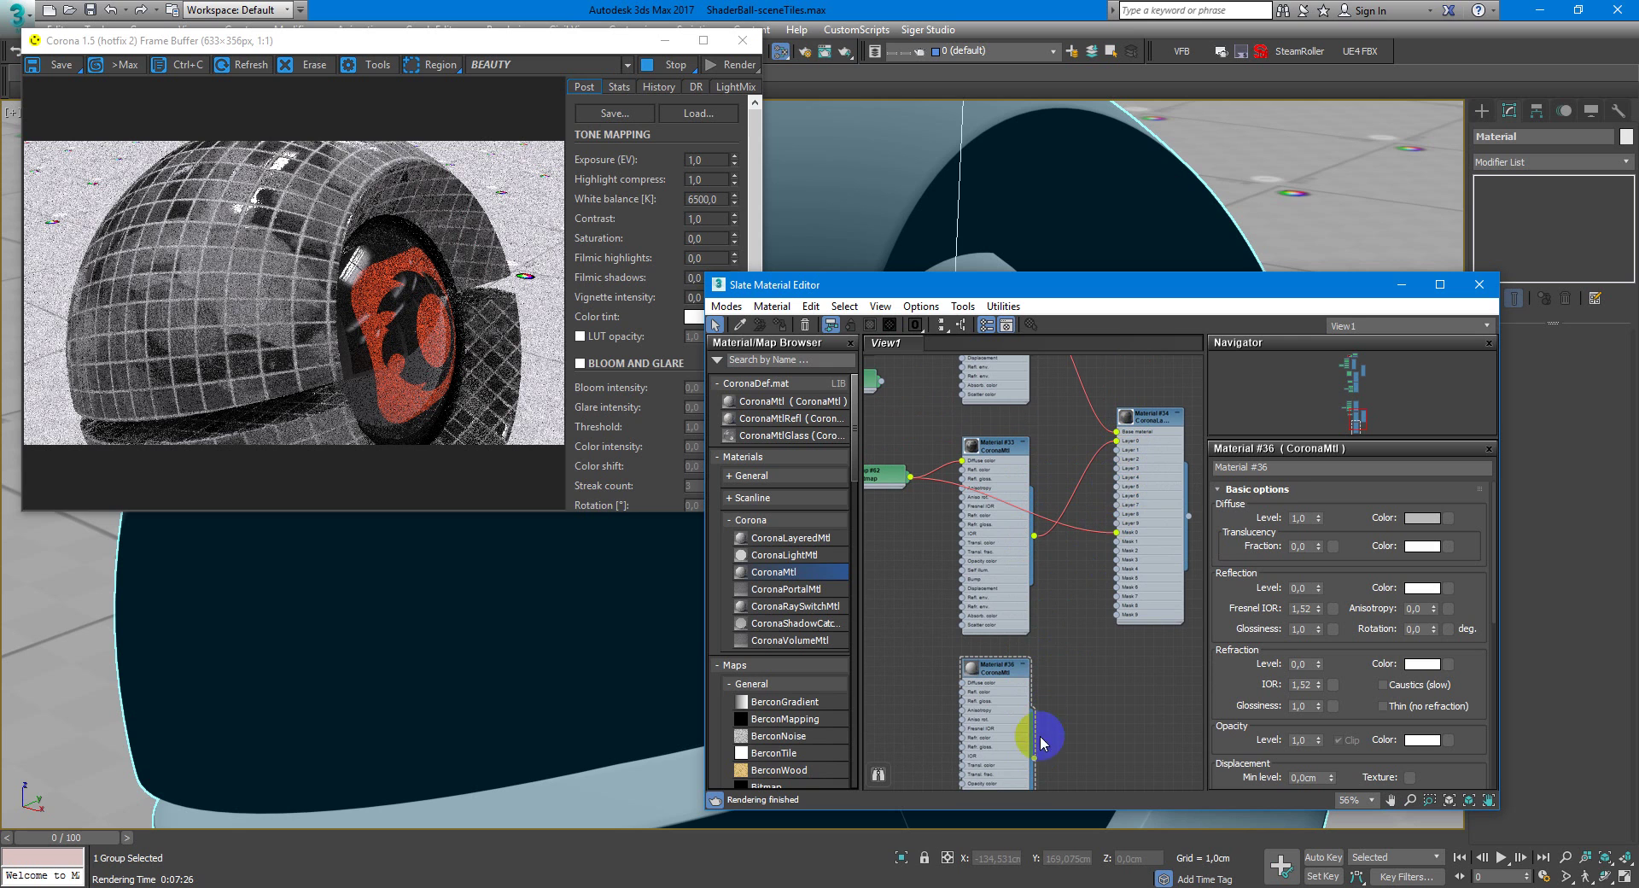
left_click_drag(1033, 757, 1110, 472)
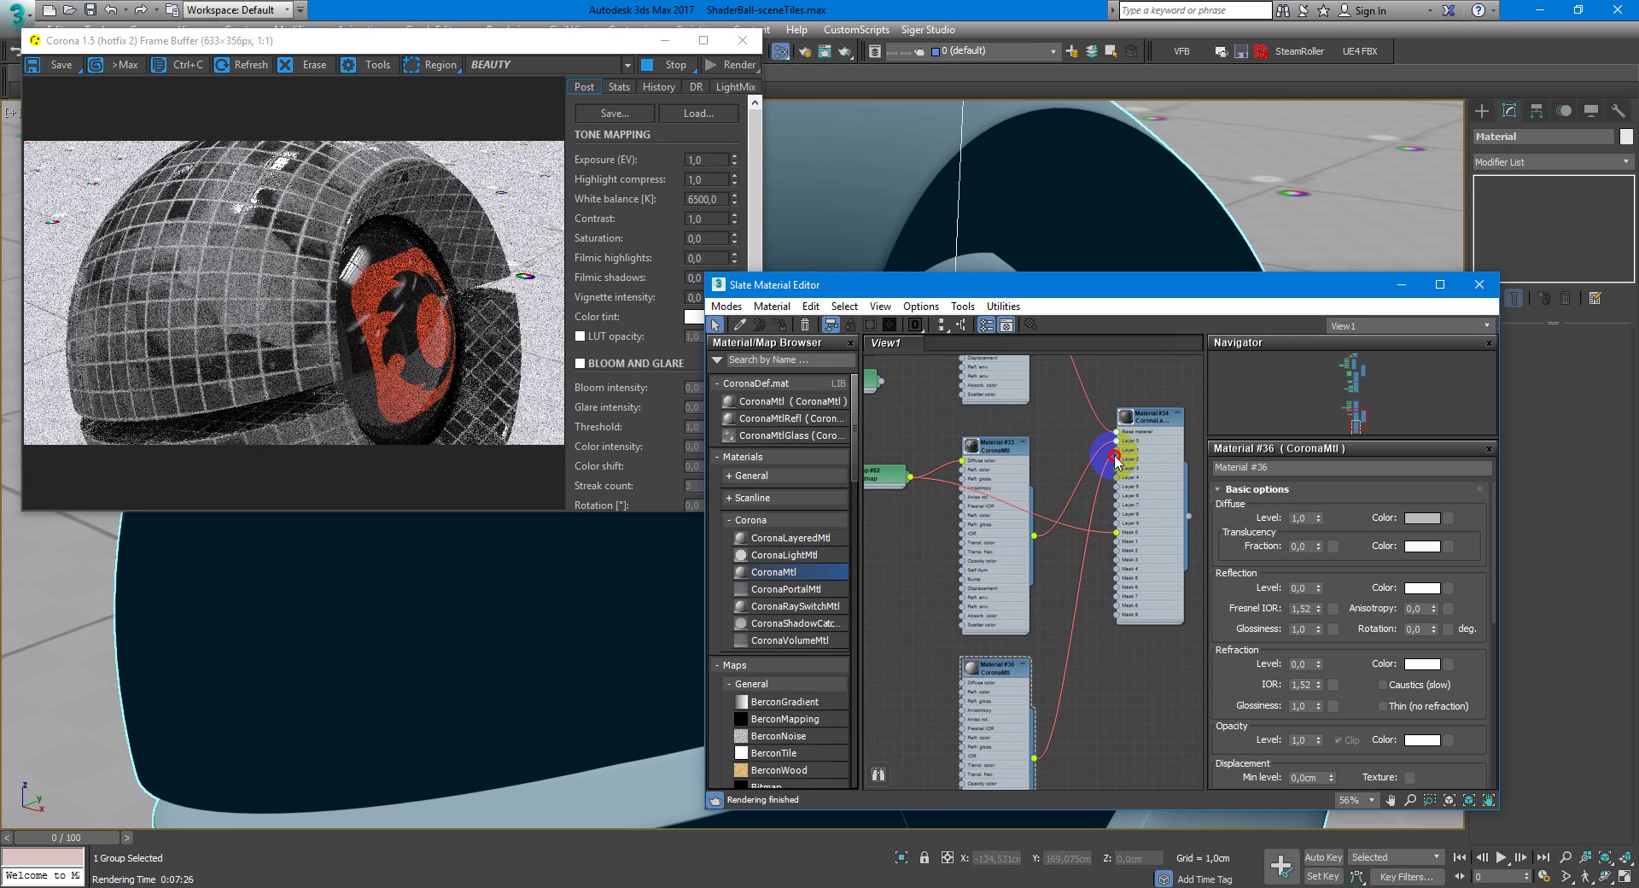
mouse_move(1013, 671)
middle_mouse_down()
mouse_move(1031, 613)
mouse_move(1122, 493)
middle_mouse_up()
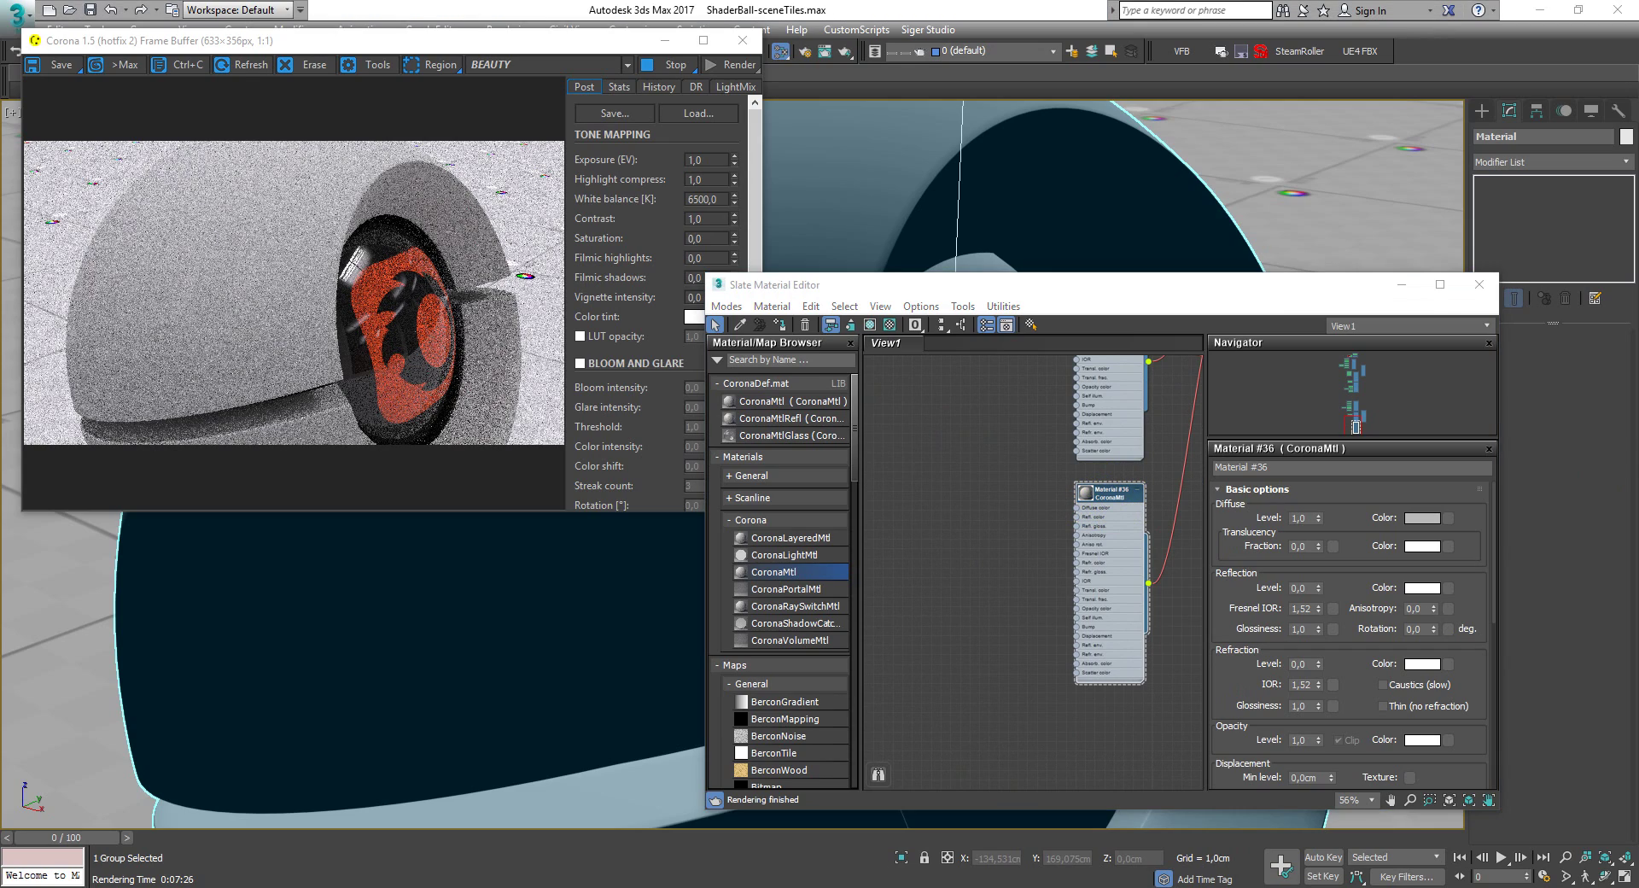
Add RainDropsAndStreaks001_REFL_HIRES.jpg from the Rain folder as Bitmap node Map #63.
left_click_drag(1638, 149, 939, 198)
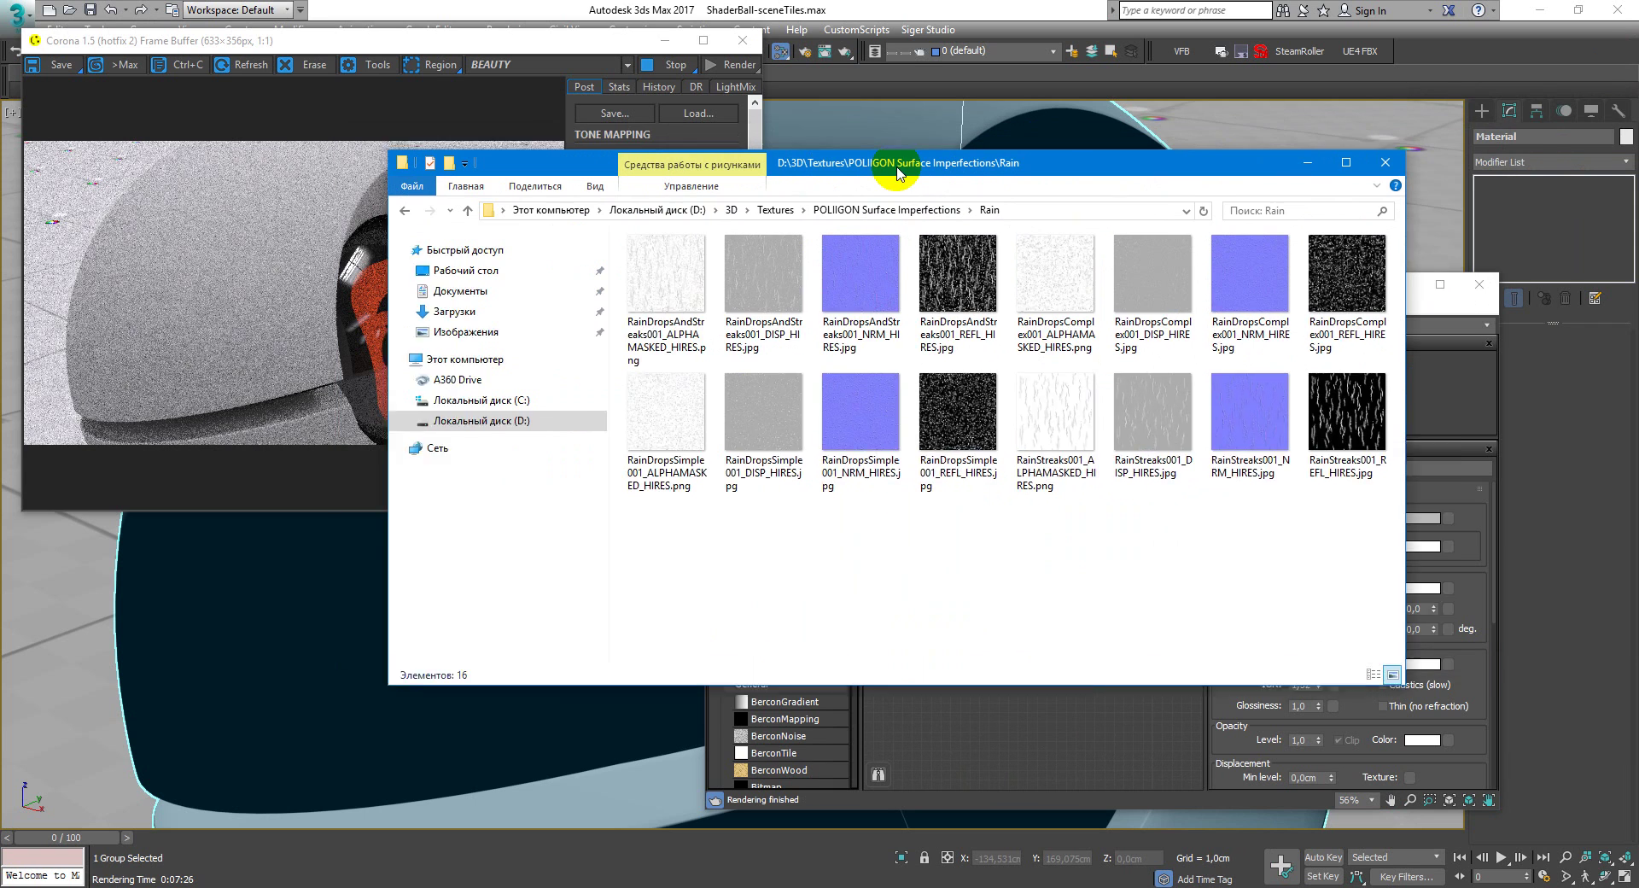
left_click(727, 337)
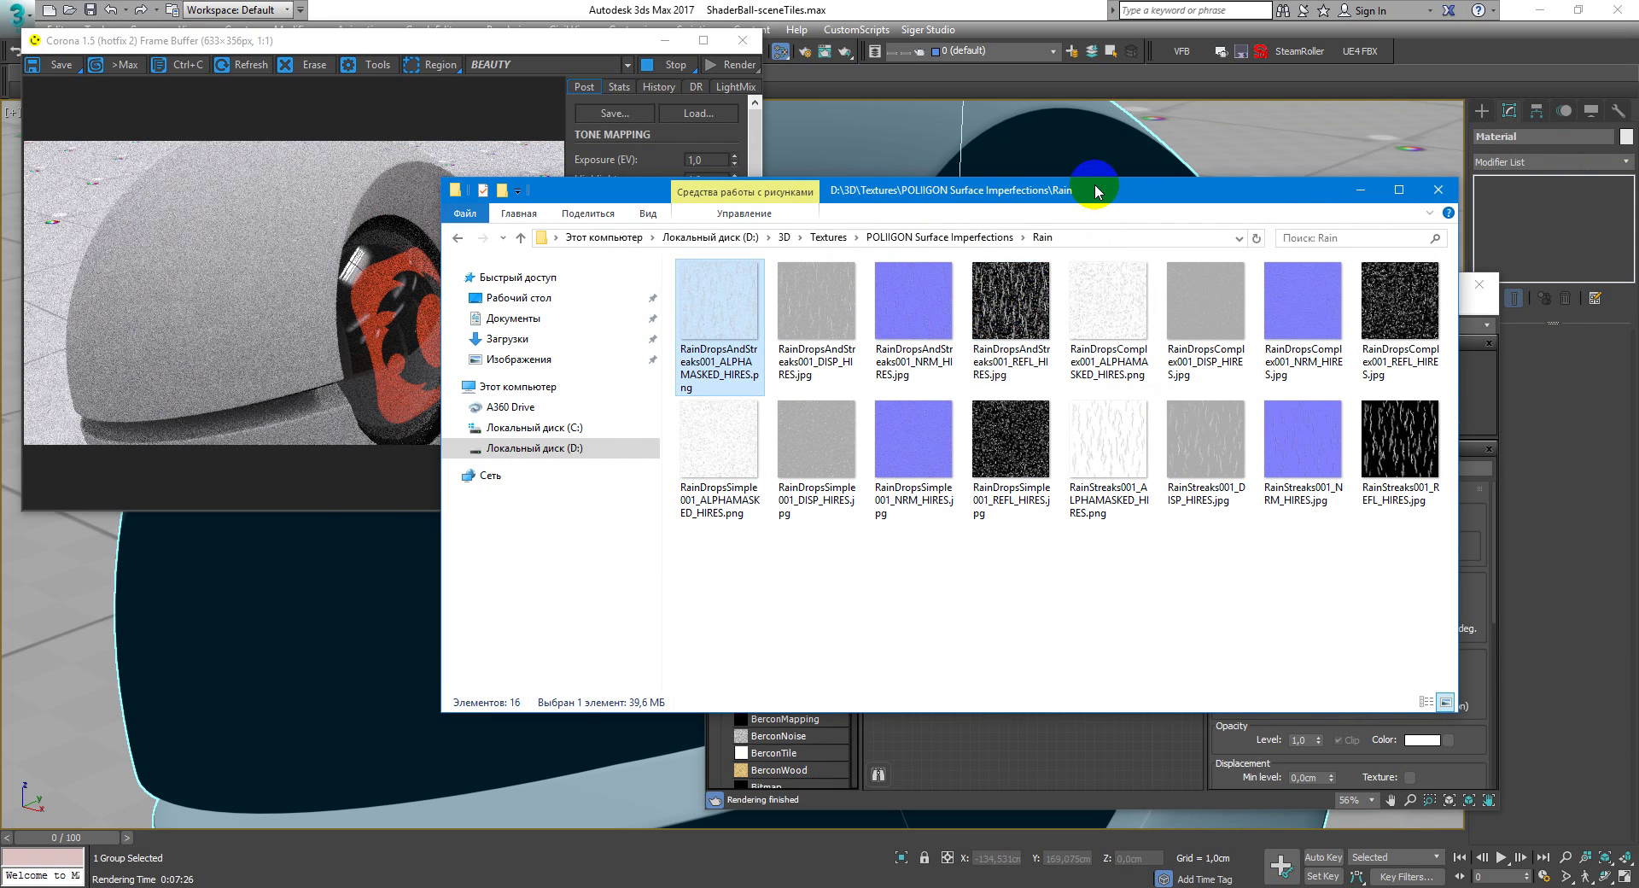
left_click(1028, 308)
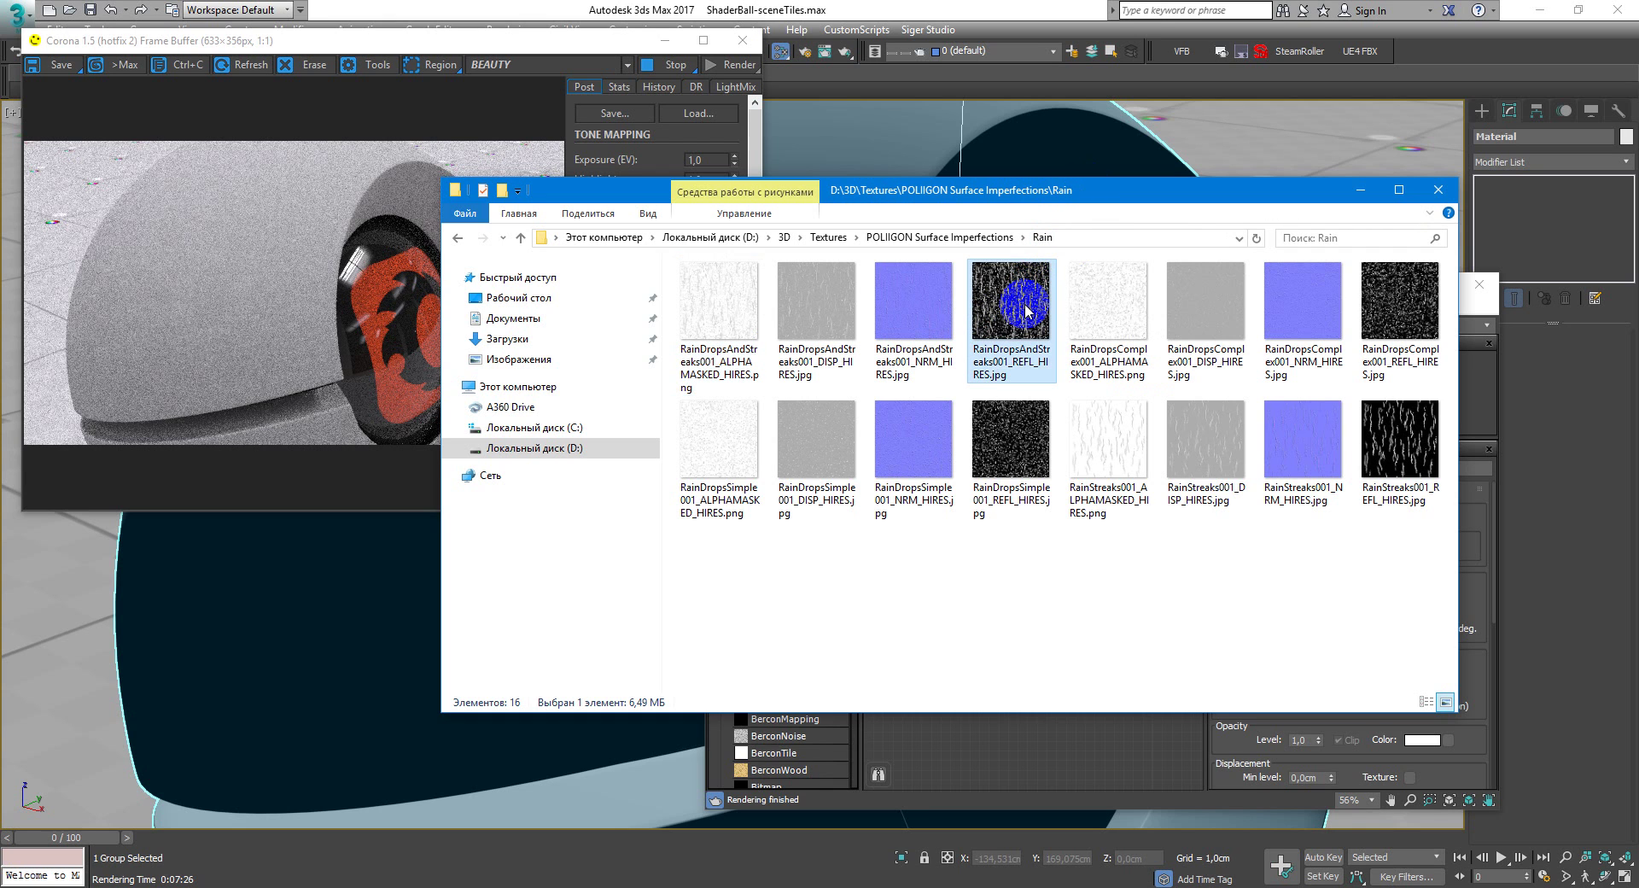
left_click_drag(1025, 322, 988, 748)
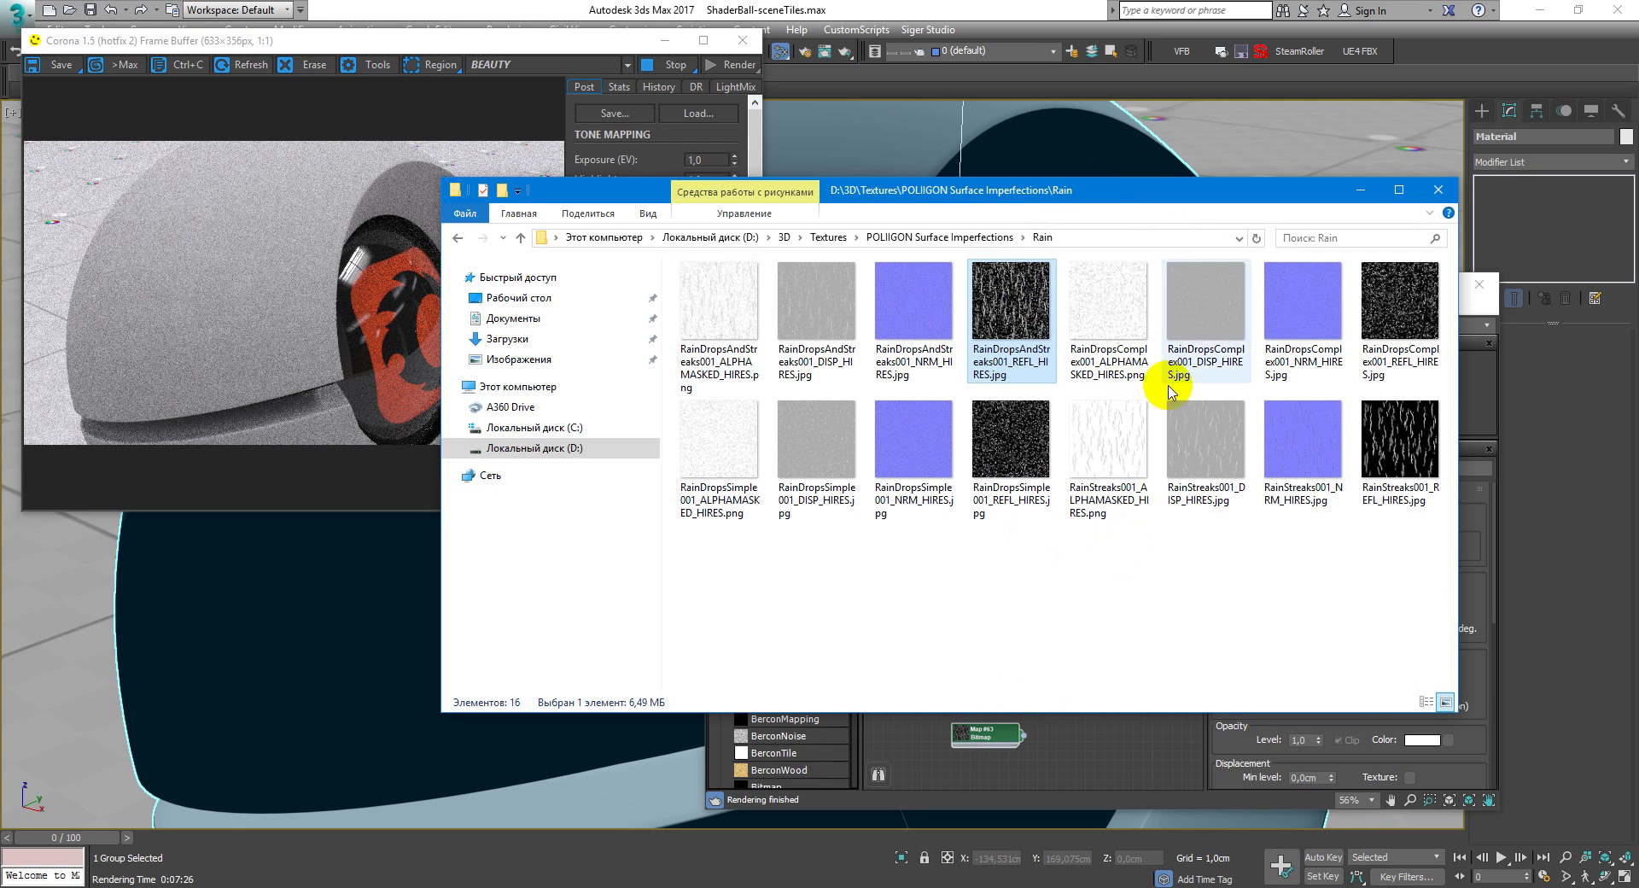
left_click(1119, 200)
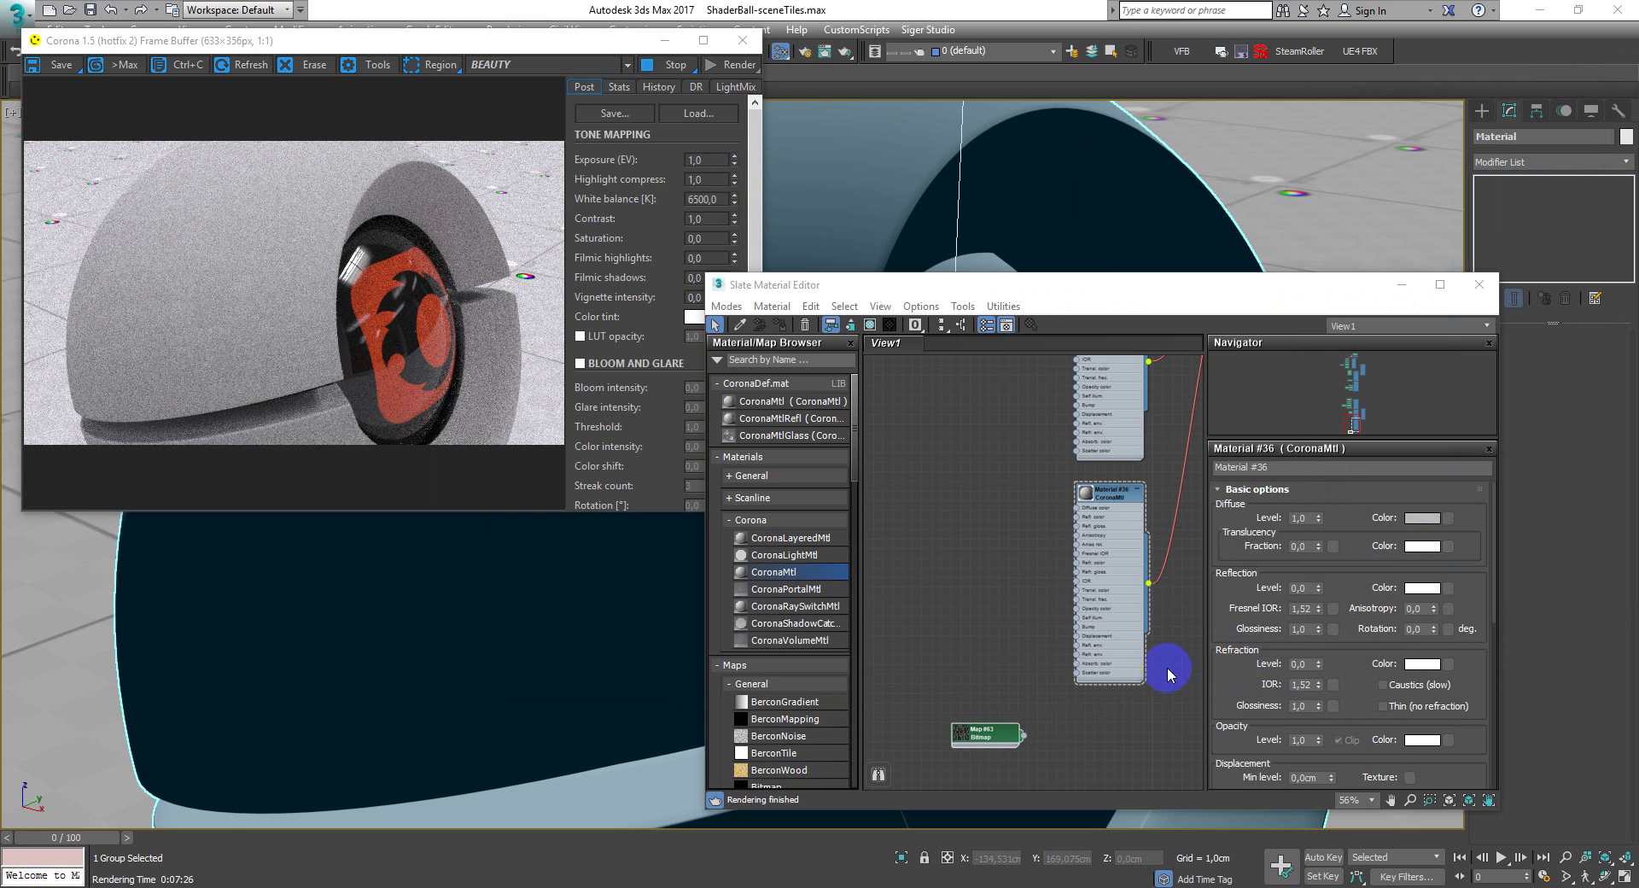
Place Map #63 beside Material #36 and rotate it 90° in W.
left_click_drag(990, 736, 1043, 483)
scroll(1030, 563, "up", 2)
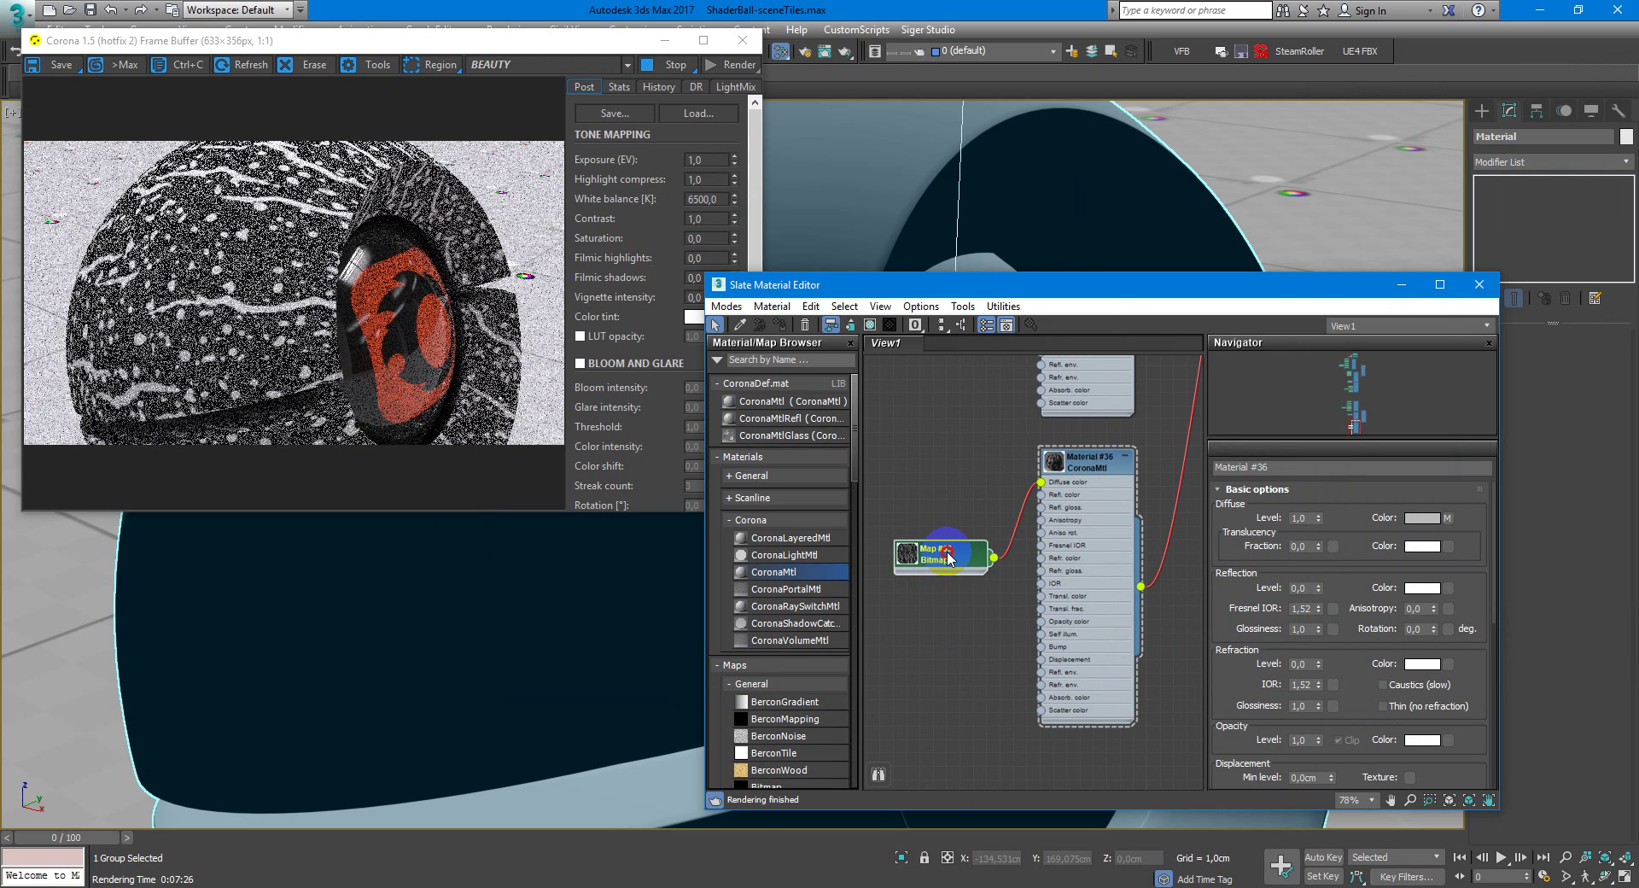
double_click(950, 559)
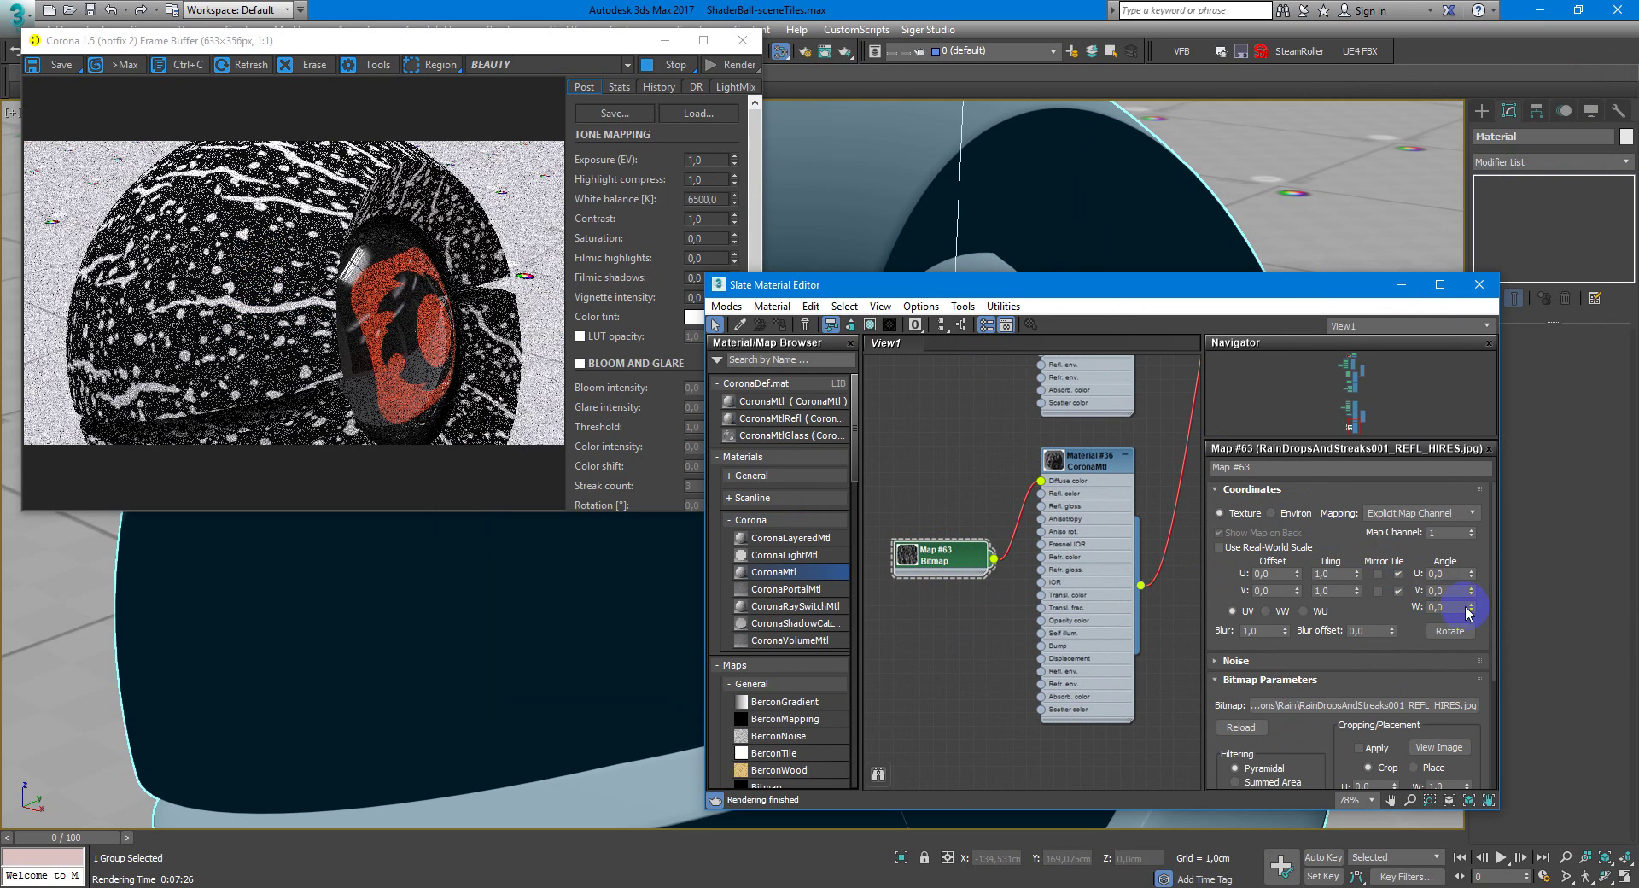
double_click(1429, 606)
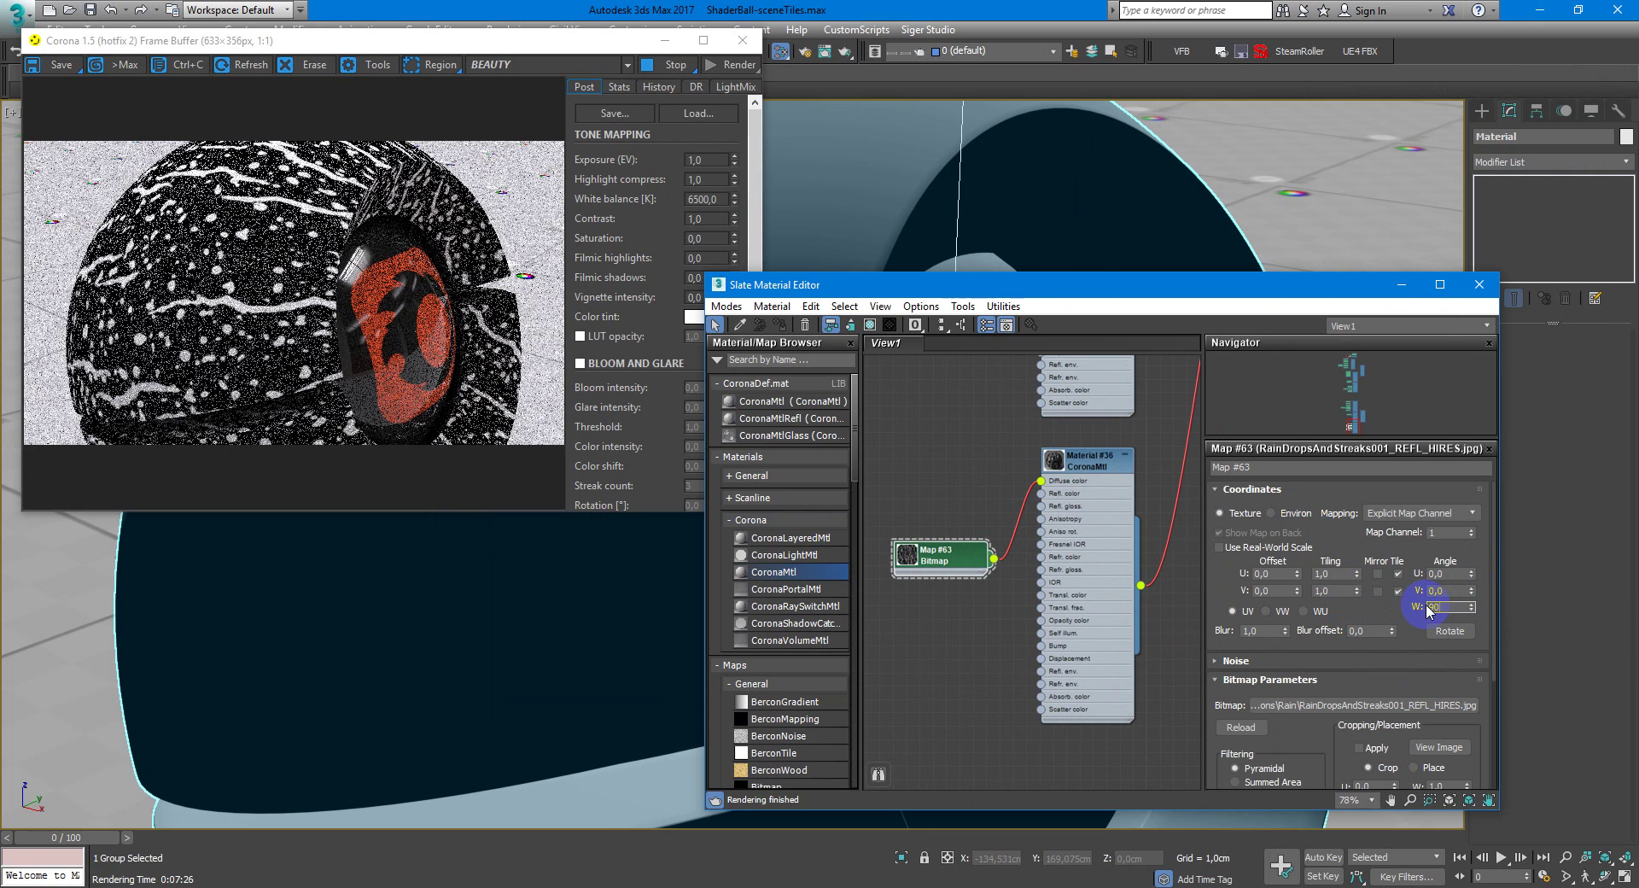
type("90")
key("Return")
type("0,7")
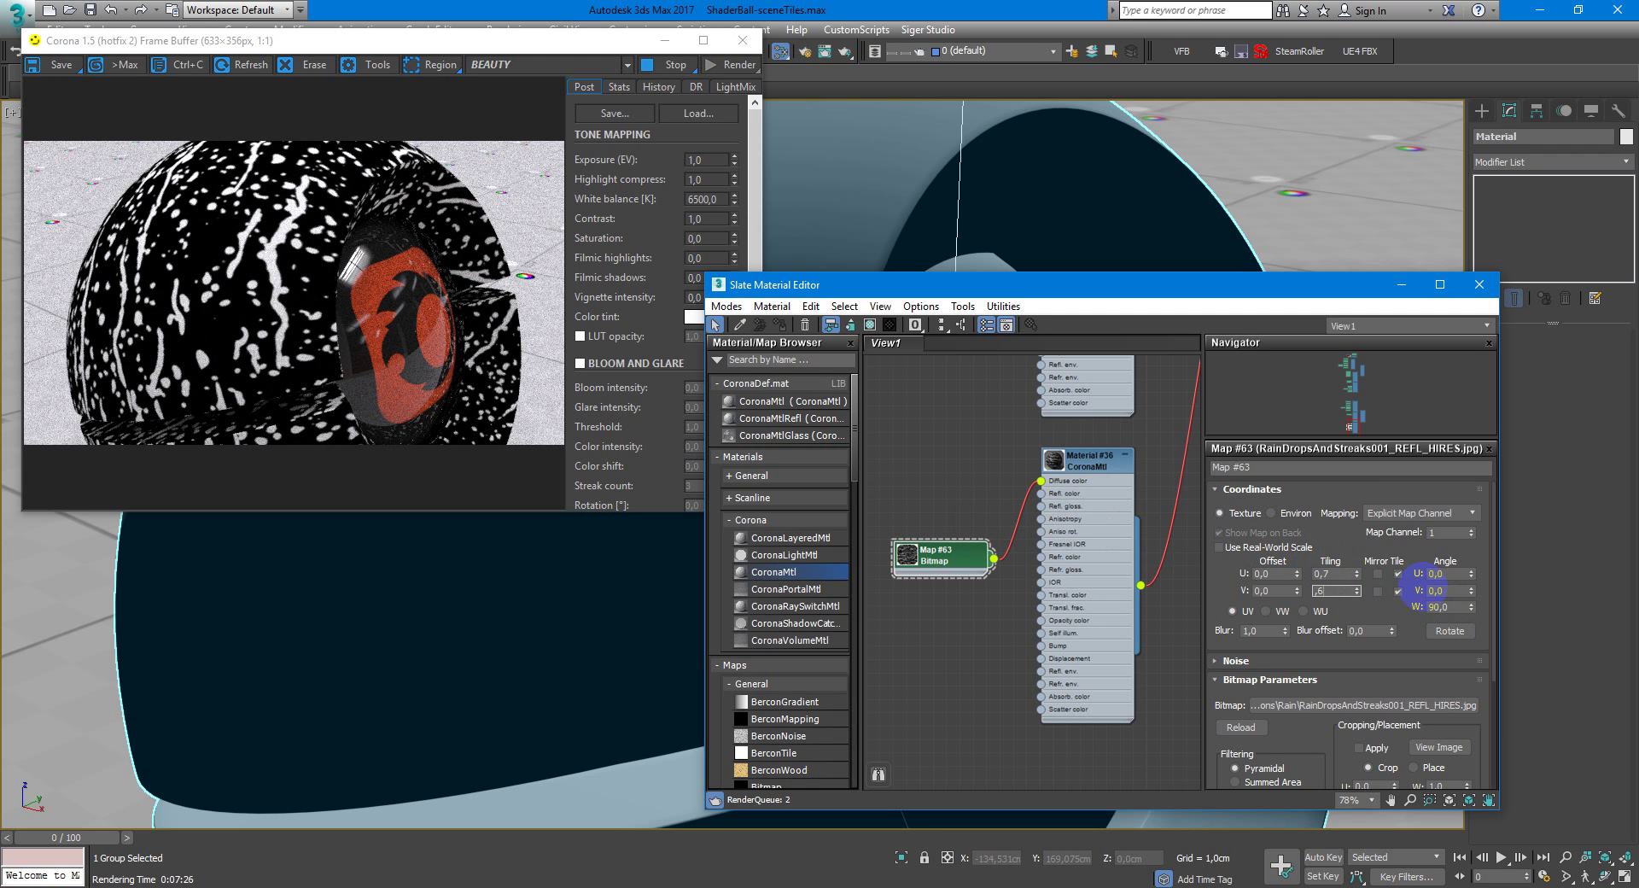
Change Map #63's tiling values to 1,0.
key("BackSpace")
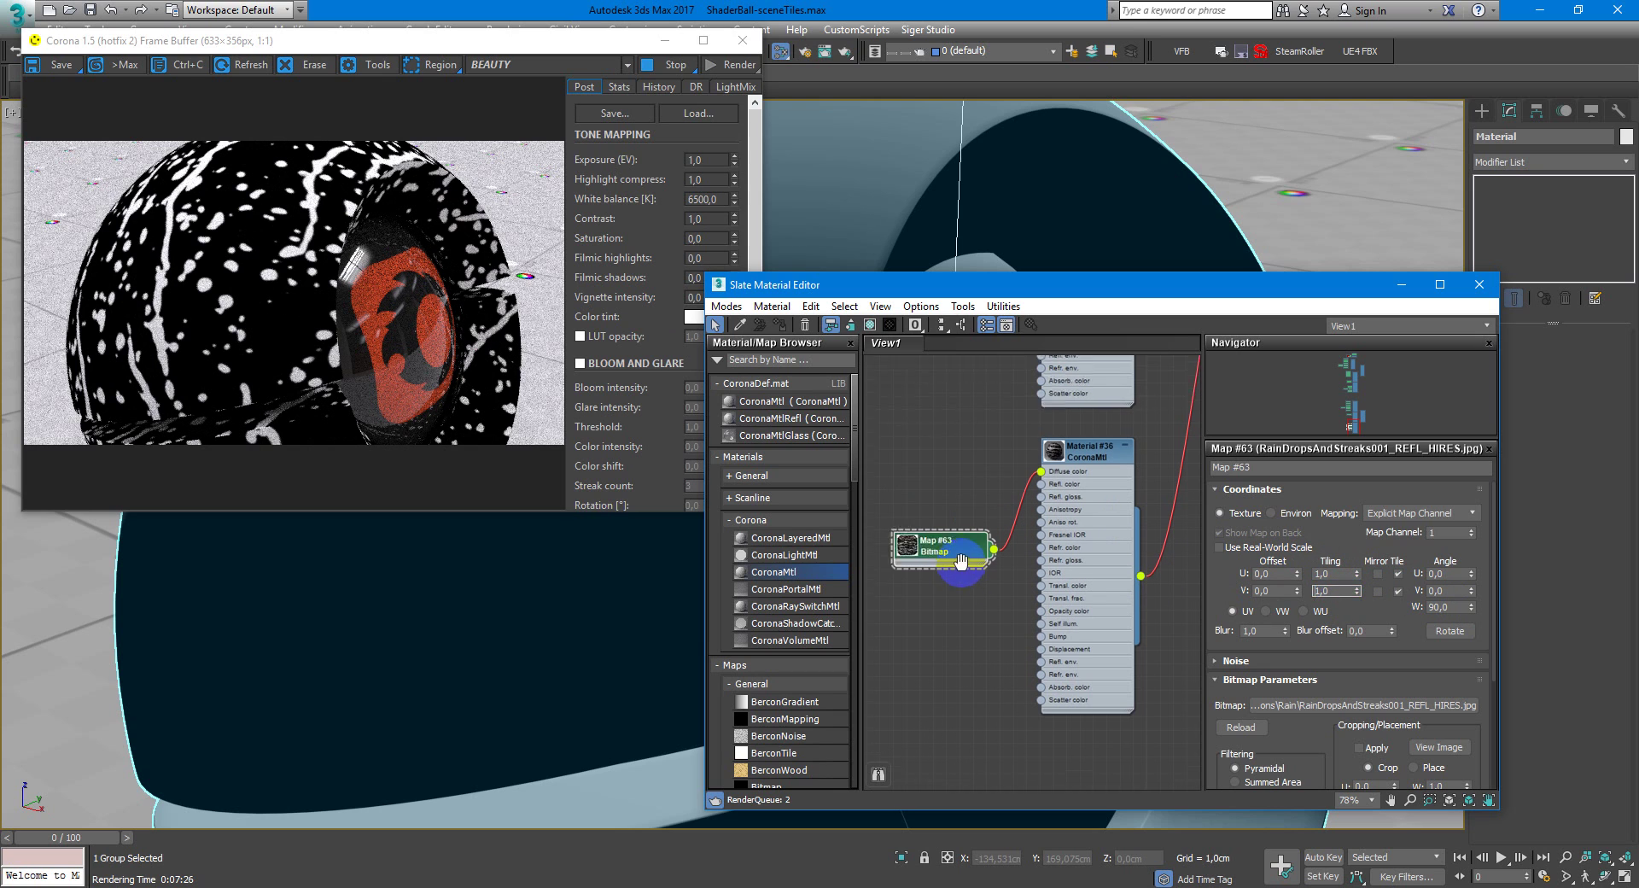
middle_click_drag(956, 584, 966, 538)
left_click(965, 496)
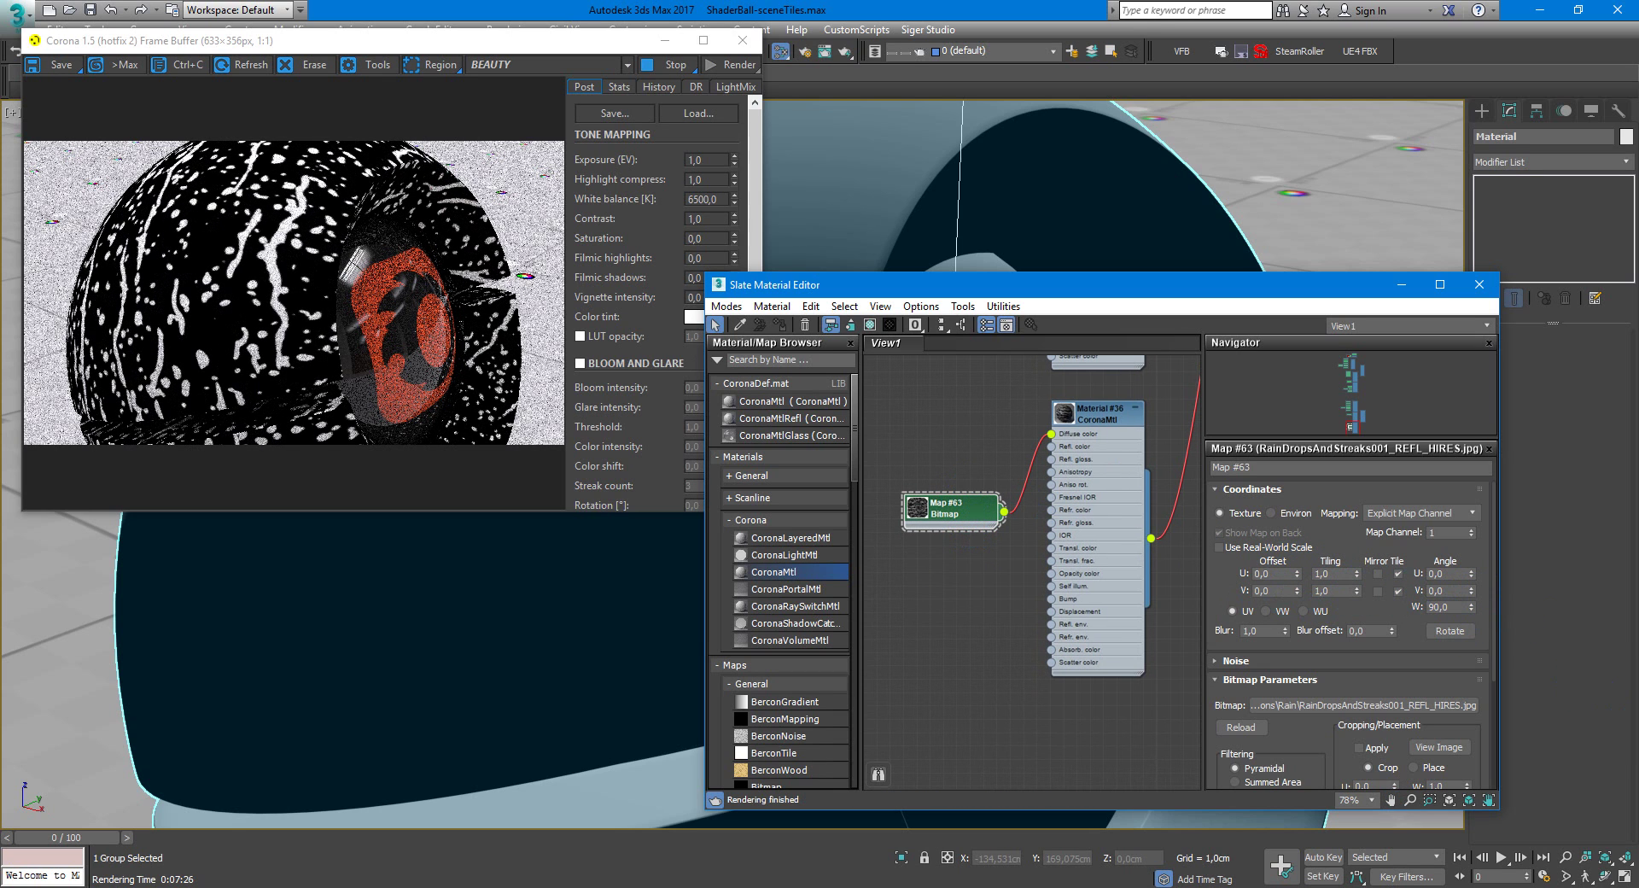
Add the rain ALPHAMASKED, DISP and NRM textures as Bitmaps #64, #65 and #66.
key("alt+Tab")
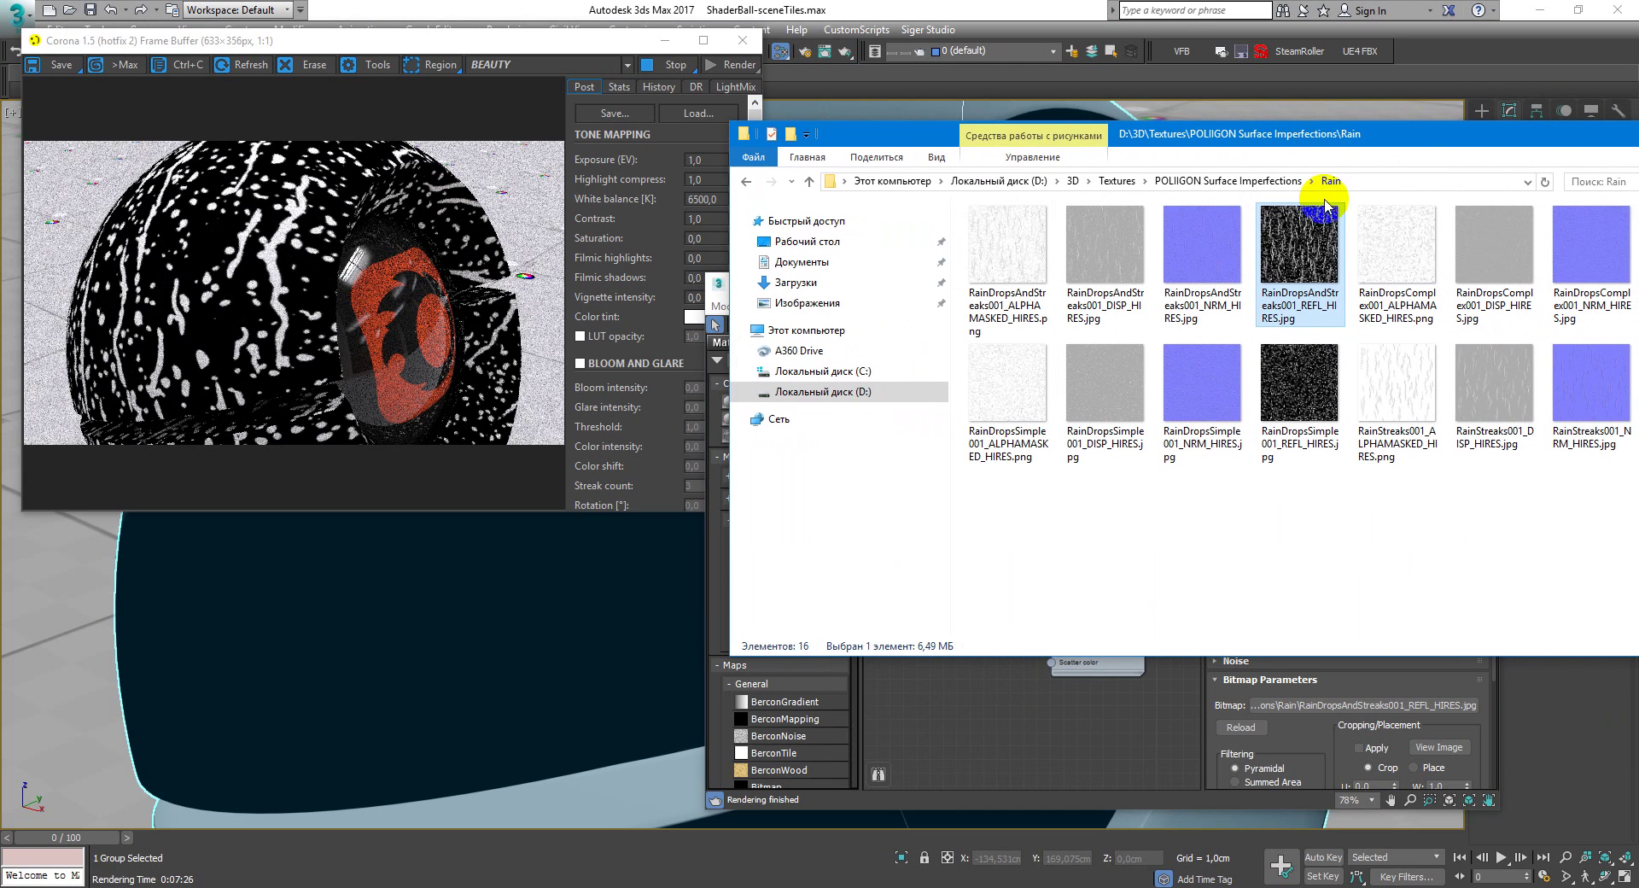
left_click_drag(1035, 256, 946, 705)
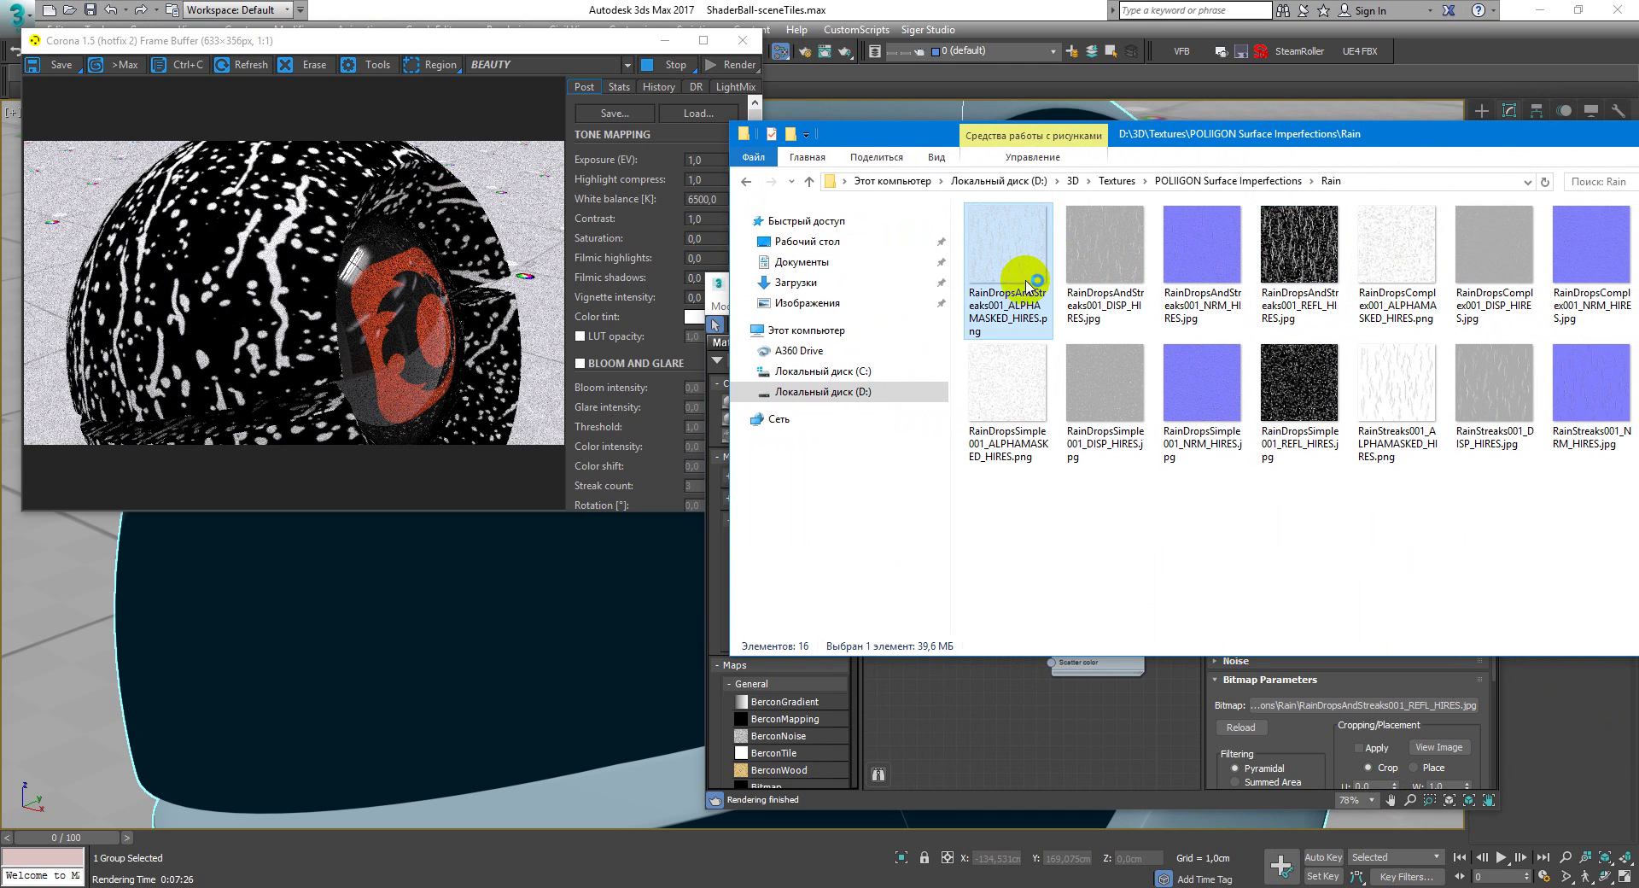
left_click_drag(1101, 257, 943, 743)
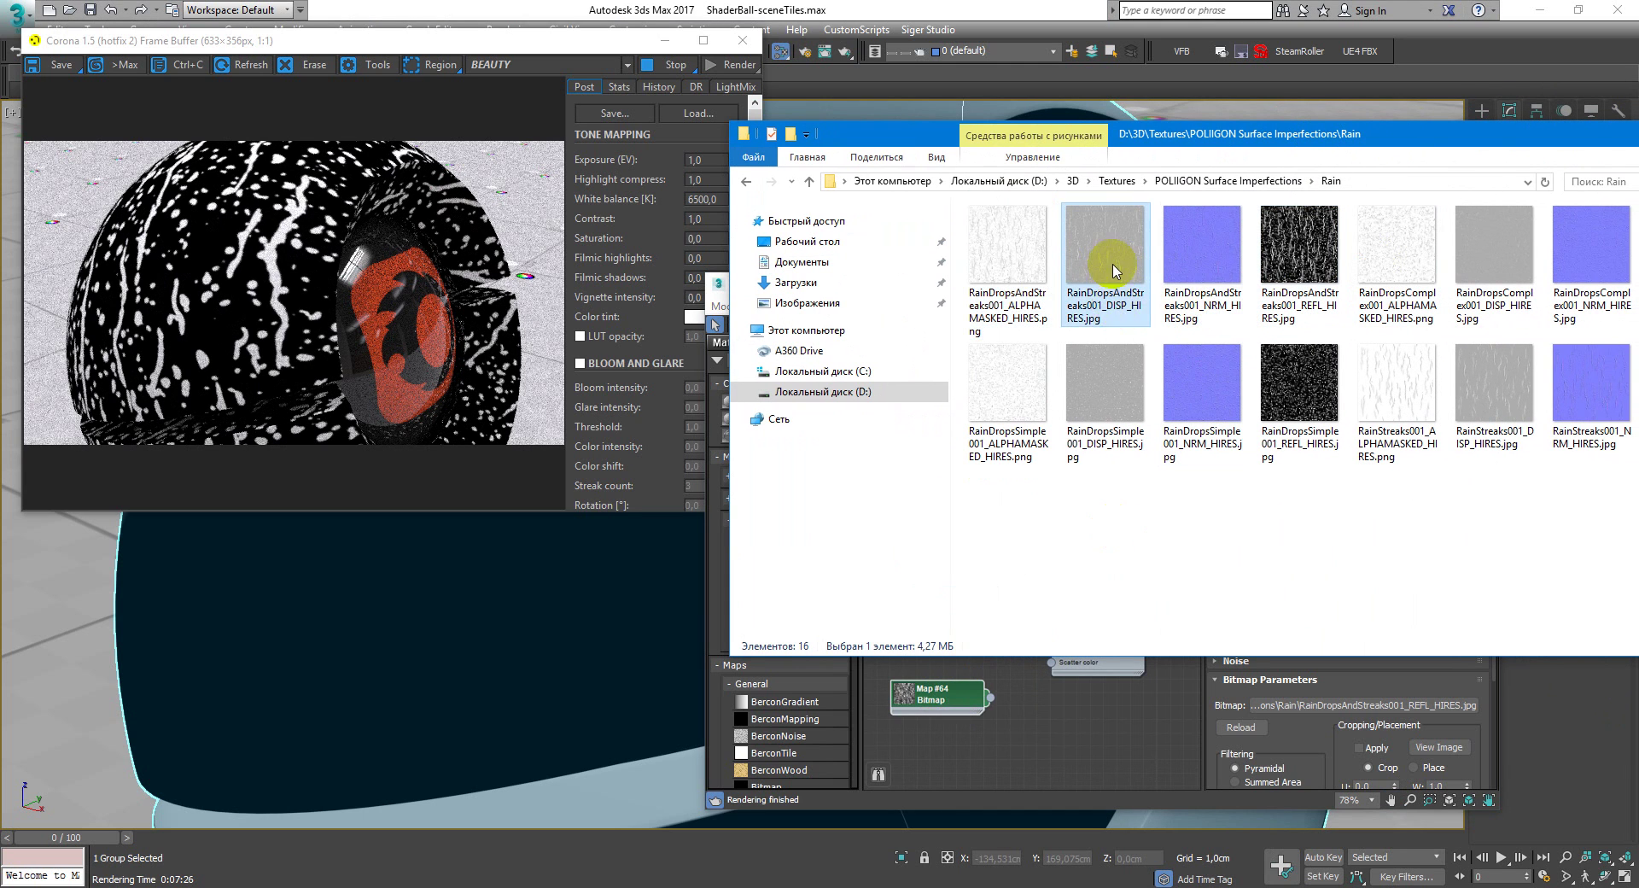
left_click_drag(1202, 273, 940, 778)
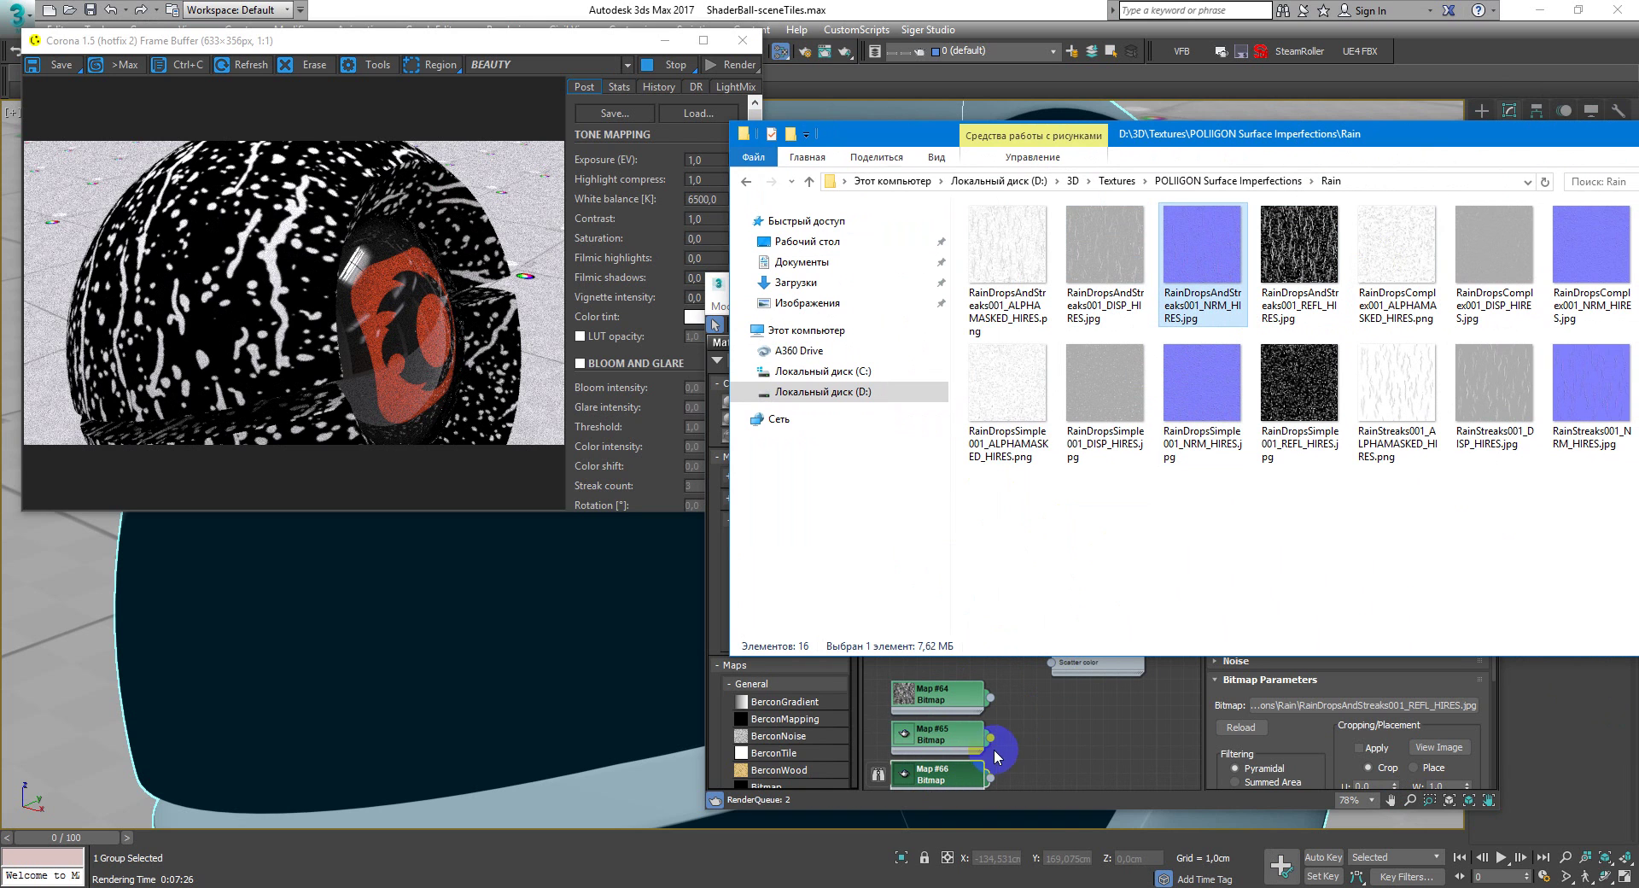
left_click_drag(1341, 152, 1638, 154)
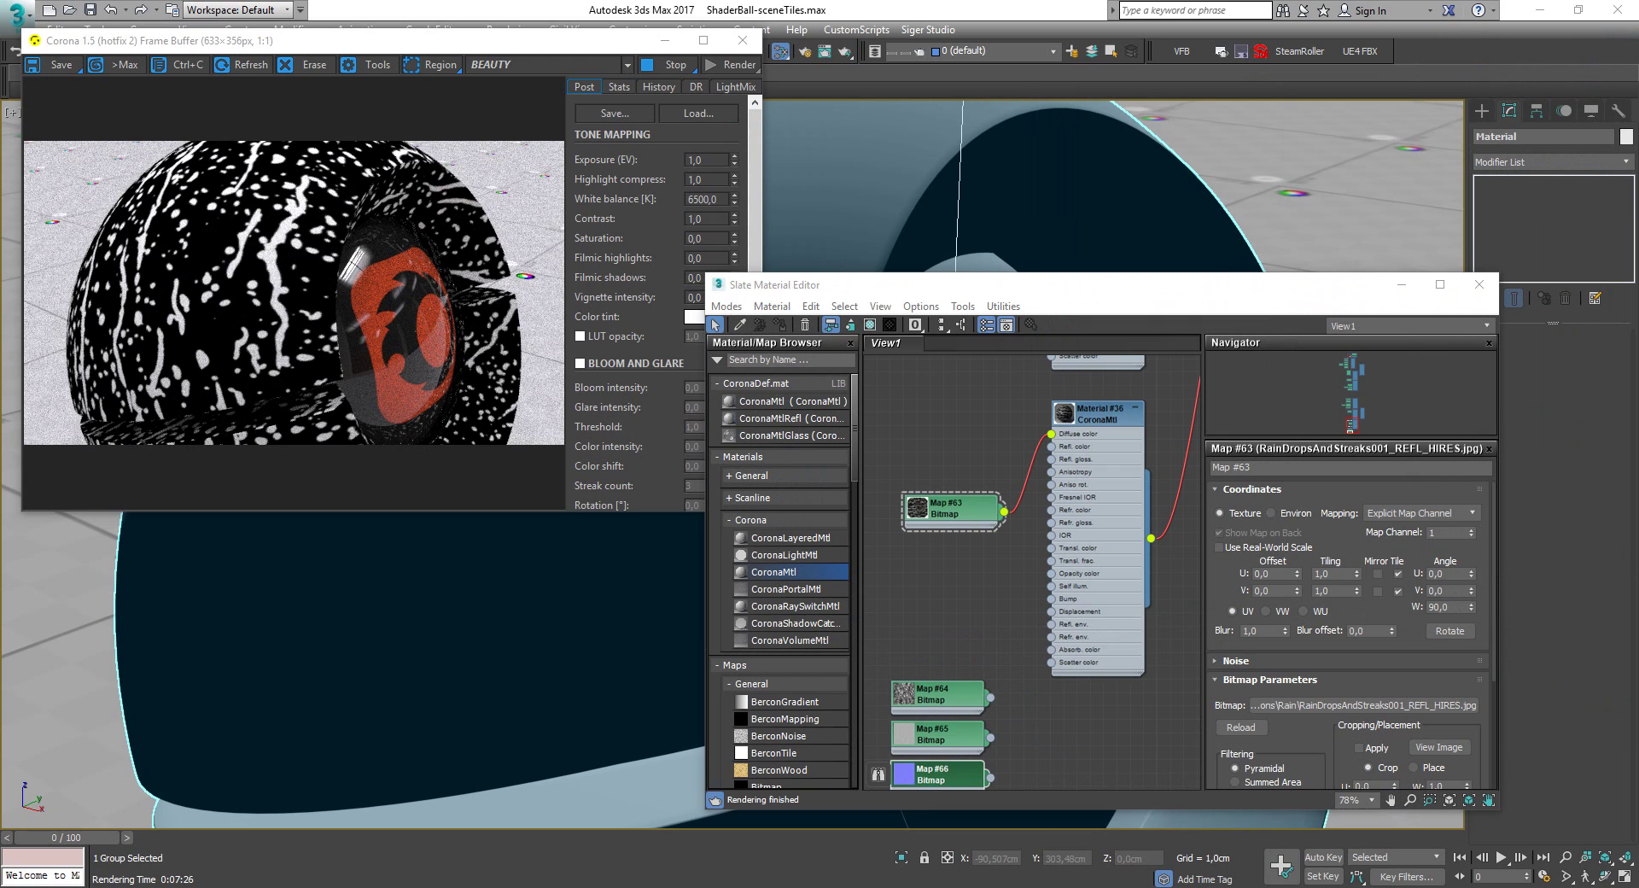
Check the bitmaps' W rotation angles and set the rain-drops normal map's W angle to 90°.
left_click_drag(1036, 431, 1090, 396)
left_click(973, 614)
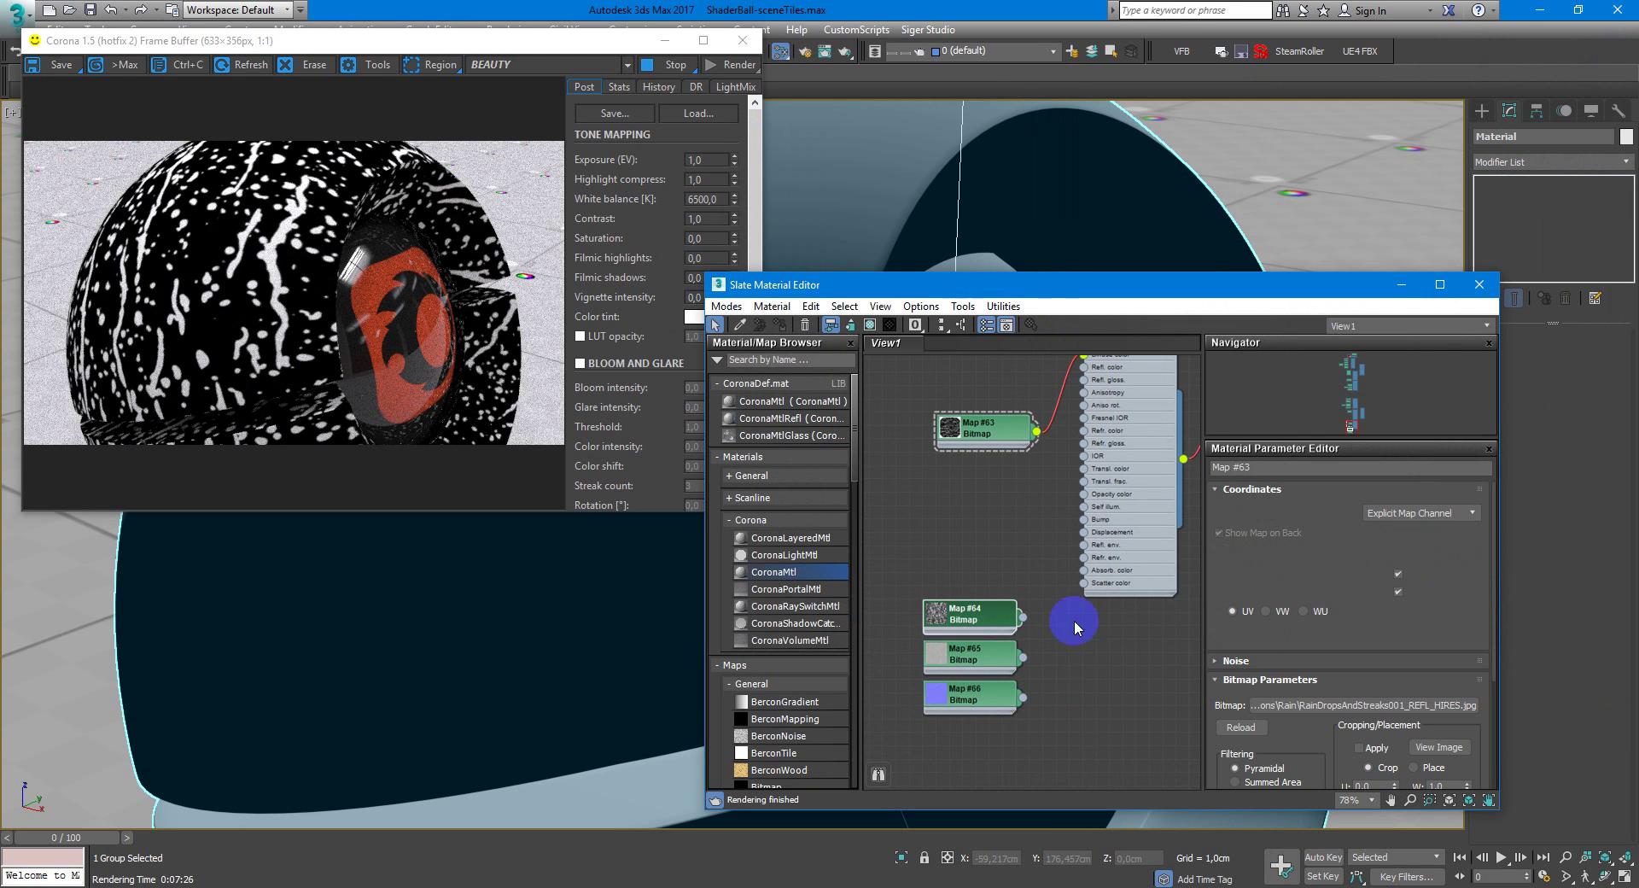
left_click(1443, 608)
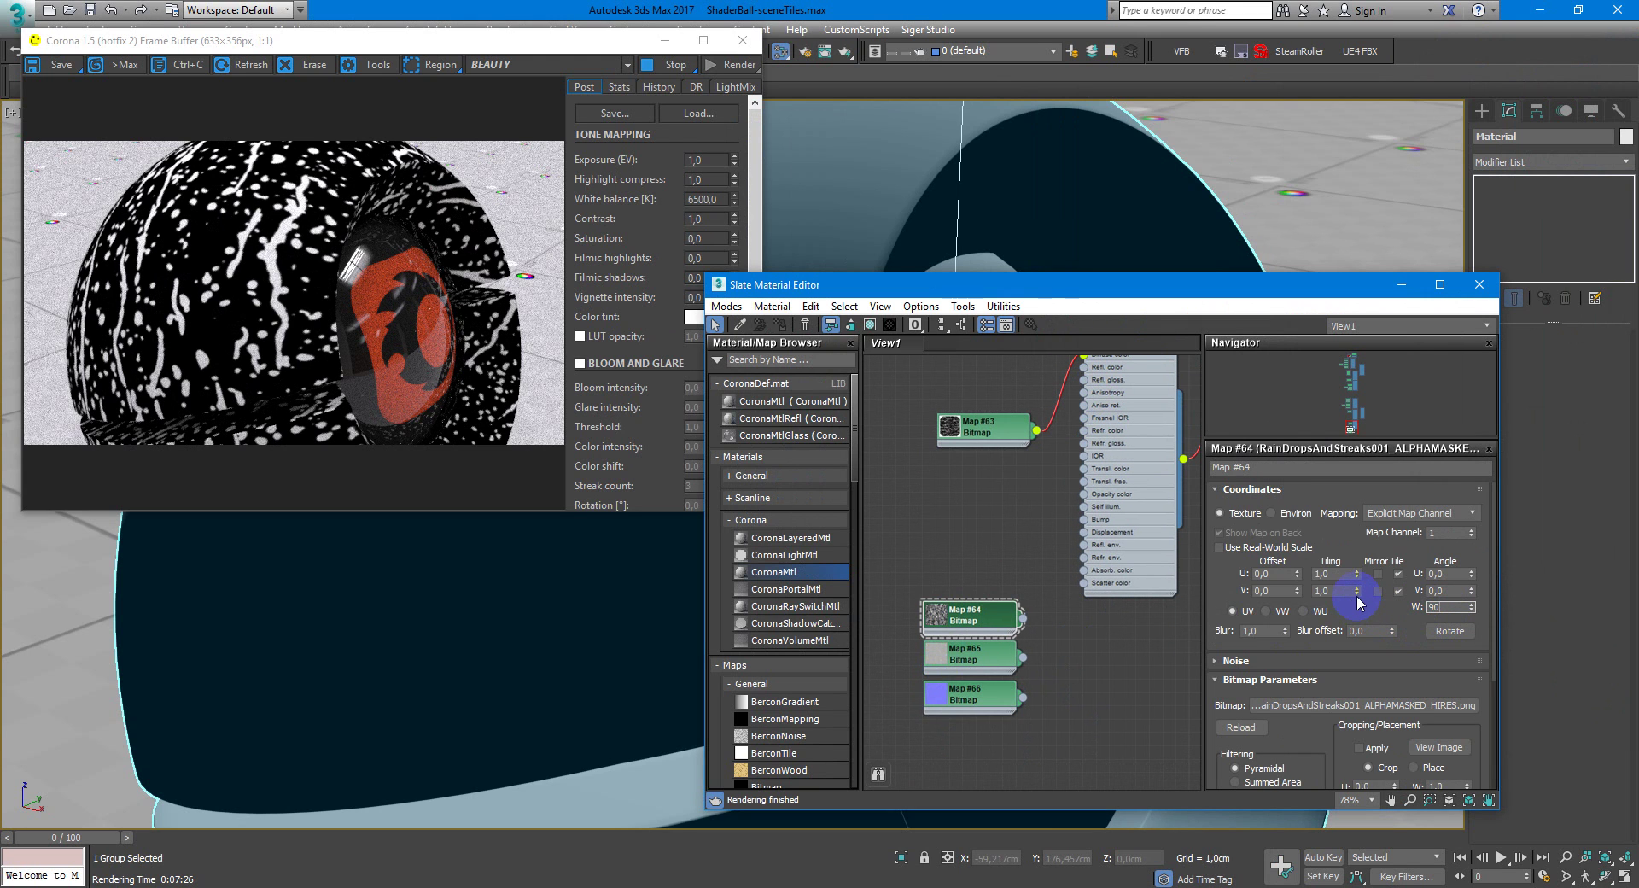
left_click(969, 653)
left_click(1449, 607)
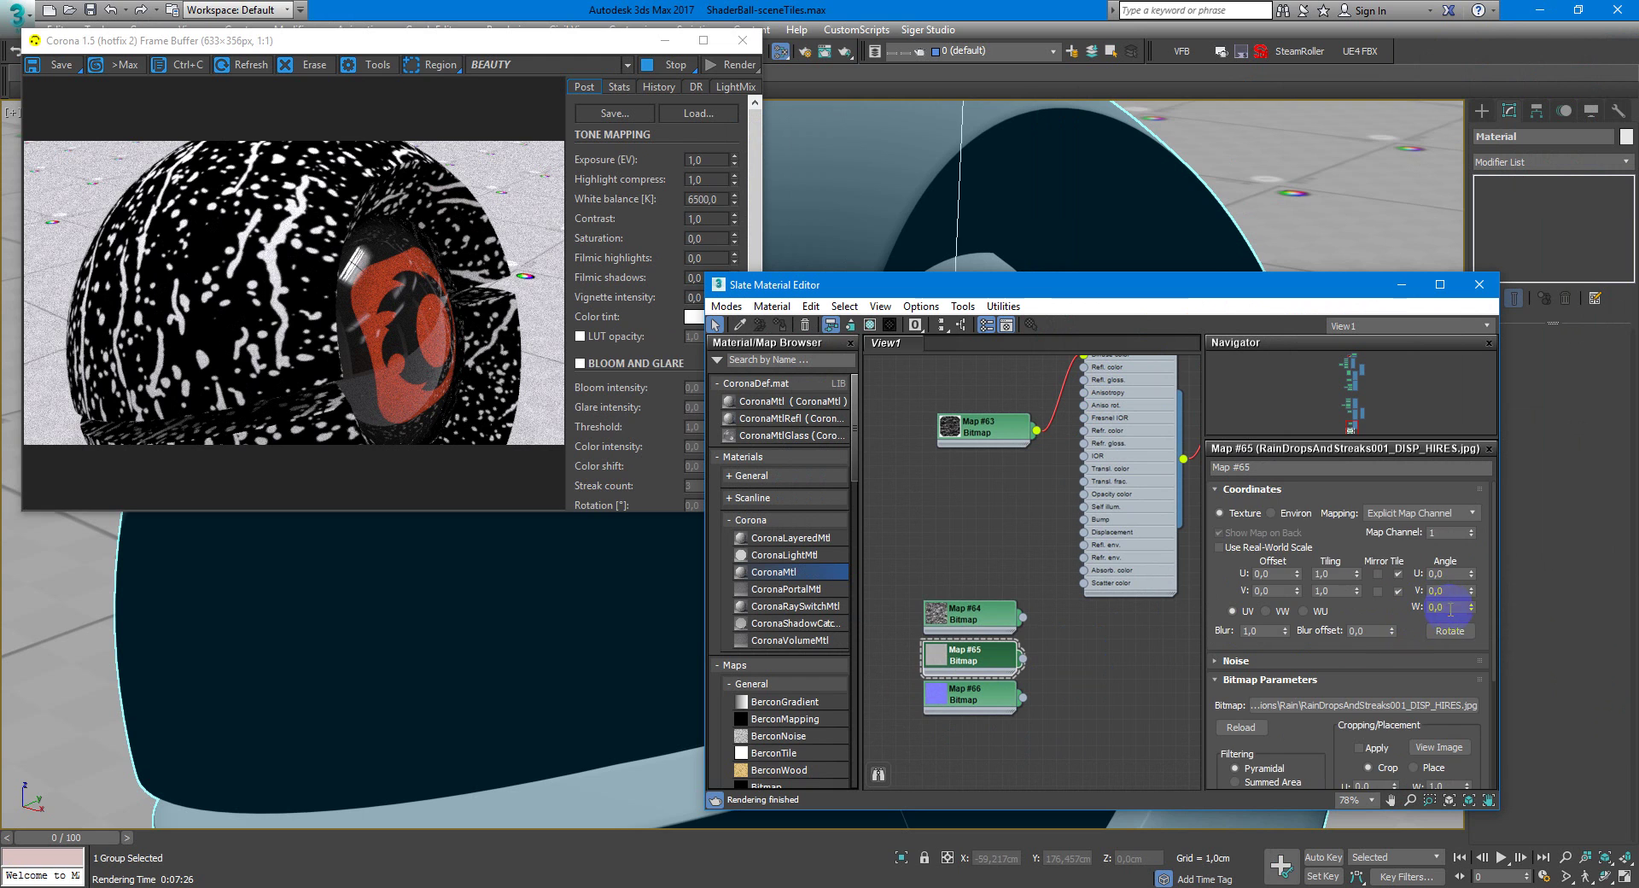
middle_click_drag(1025, 683, 1033, 632)
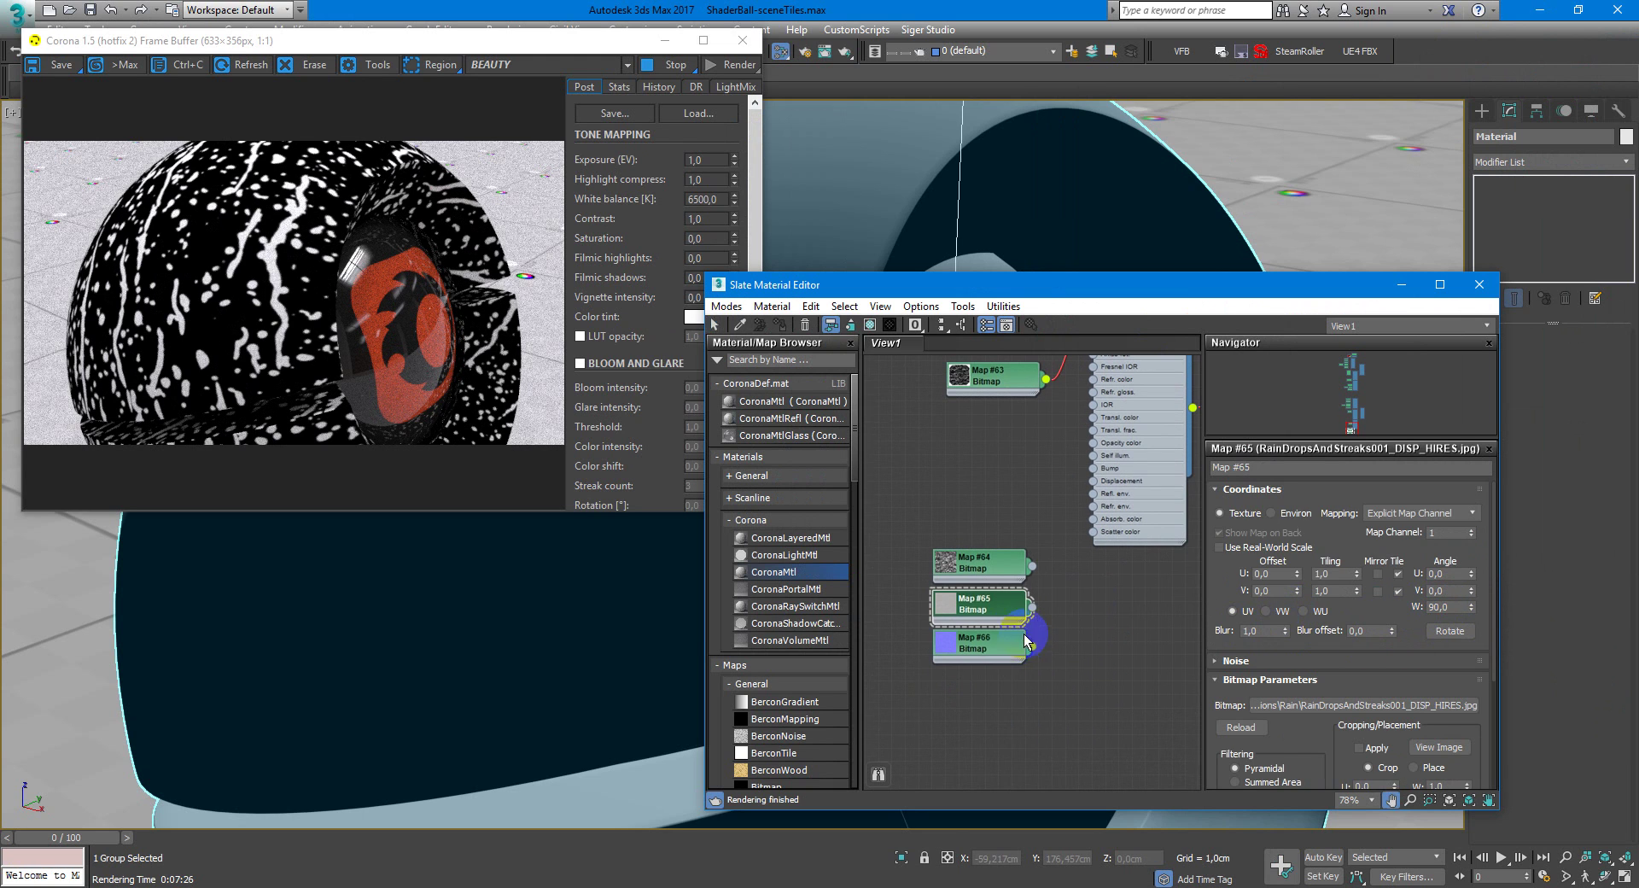
left_click(981, 645)
left_click(1454, 603)
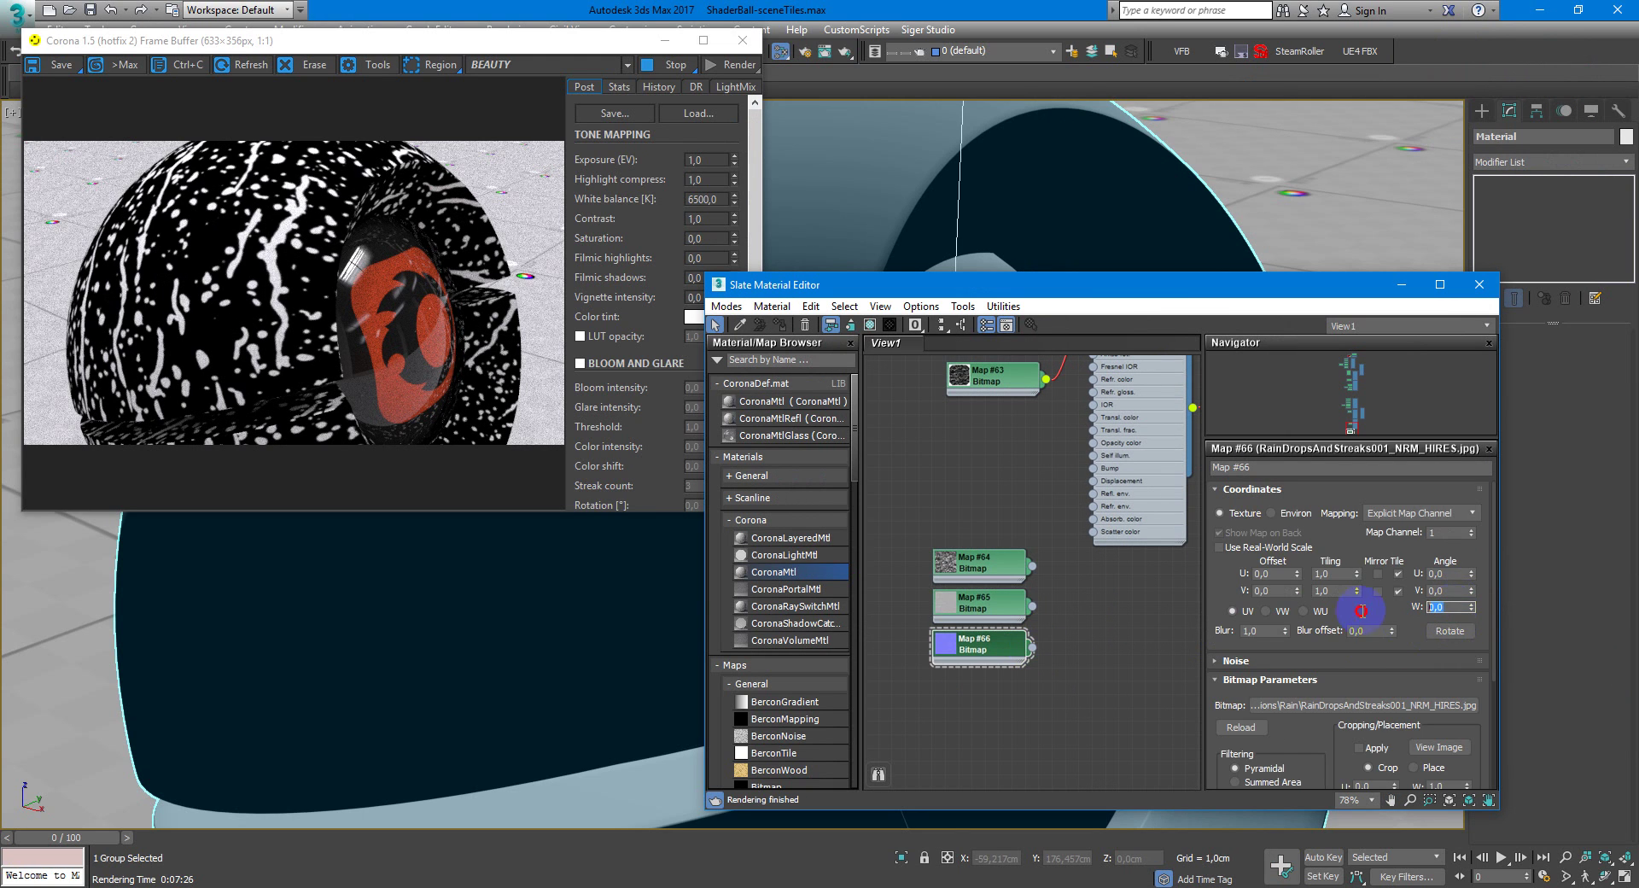
Add a CoronaNormal map fed by normal map Map #66, with Flip green (Y) enabled.
scroll(1024, 574, "down", 2)
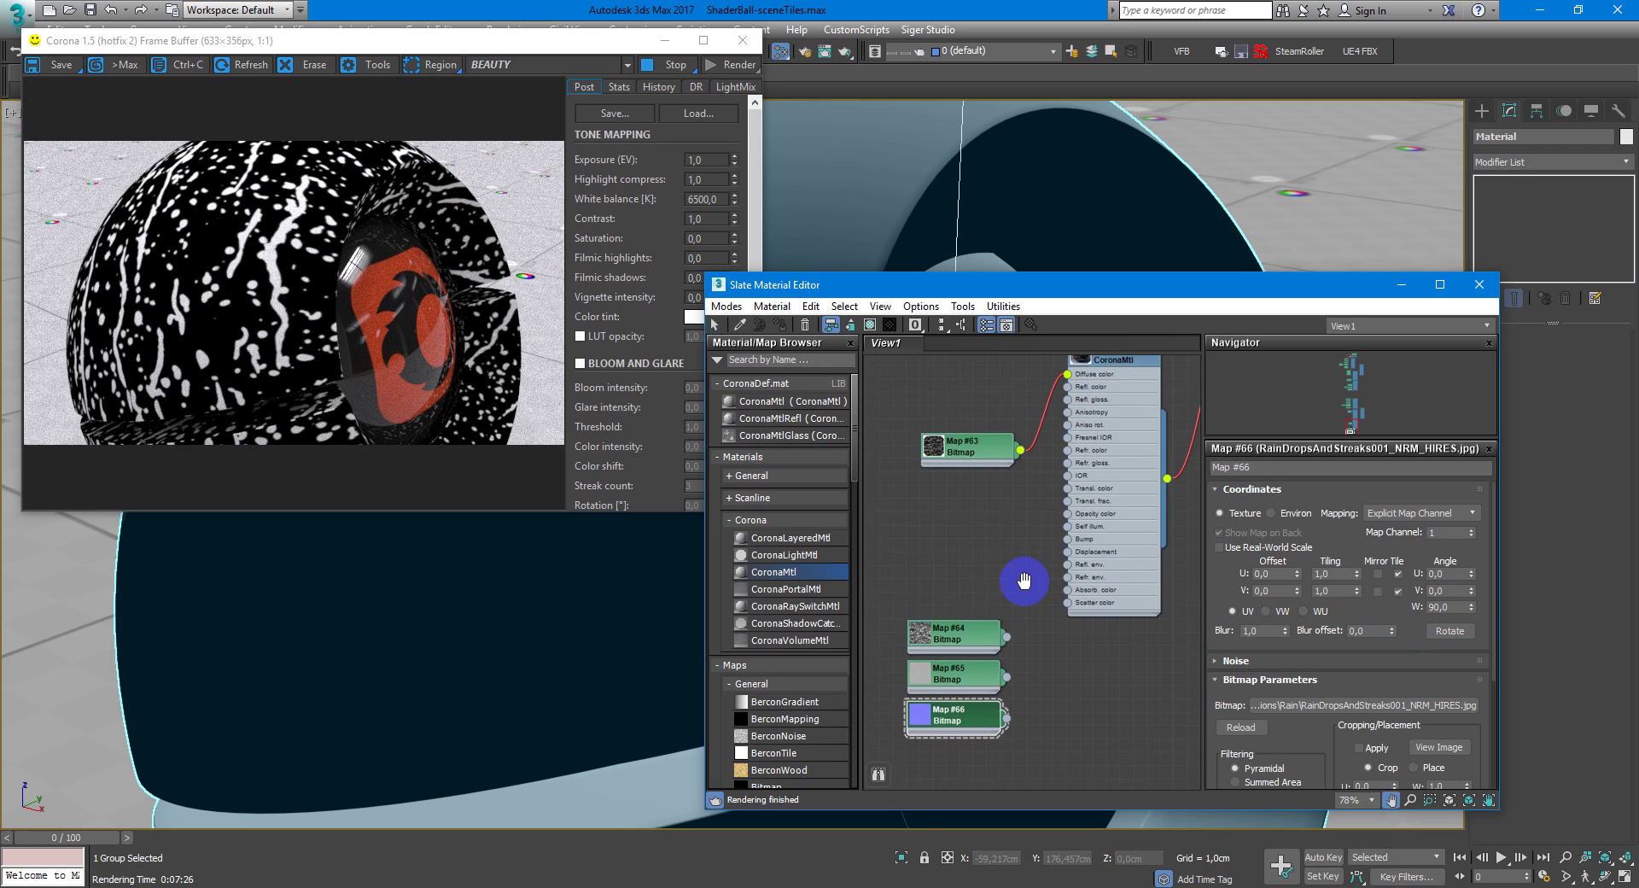
scroll(1028, 580, "down", 1)
scroll(1033, 586, "down", 2)
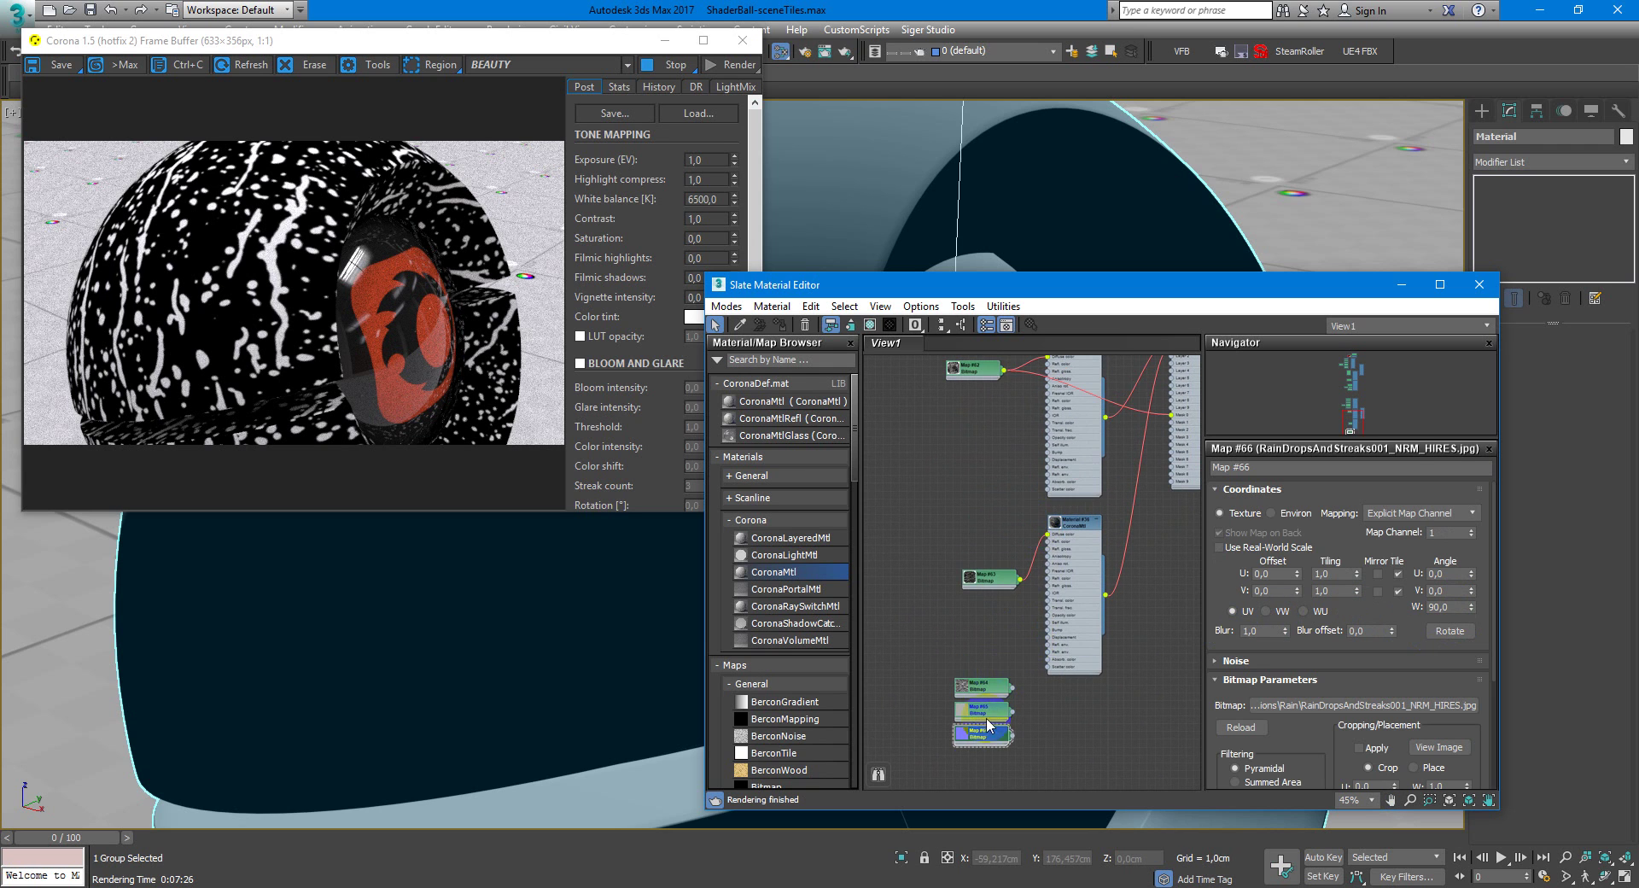
scroll(981, 729, "up", 5)
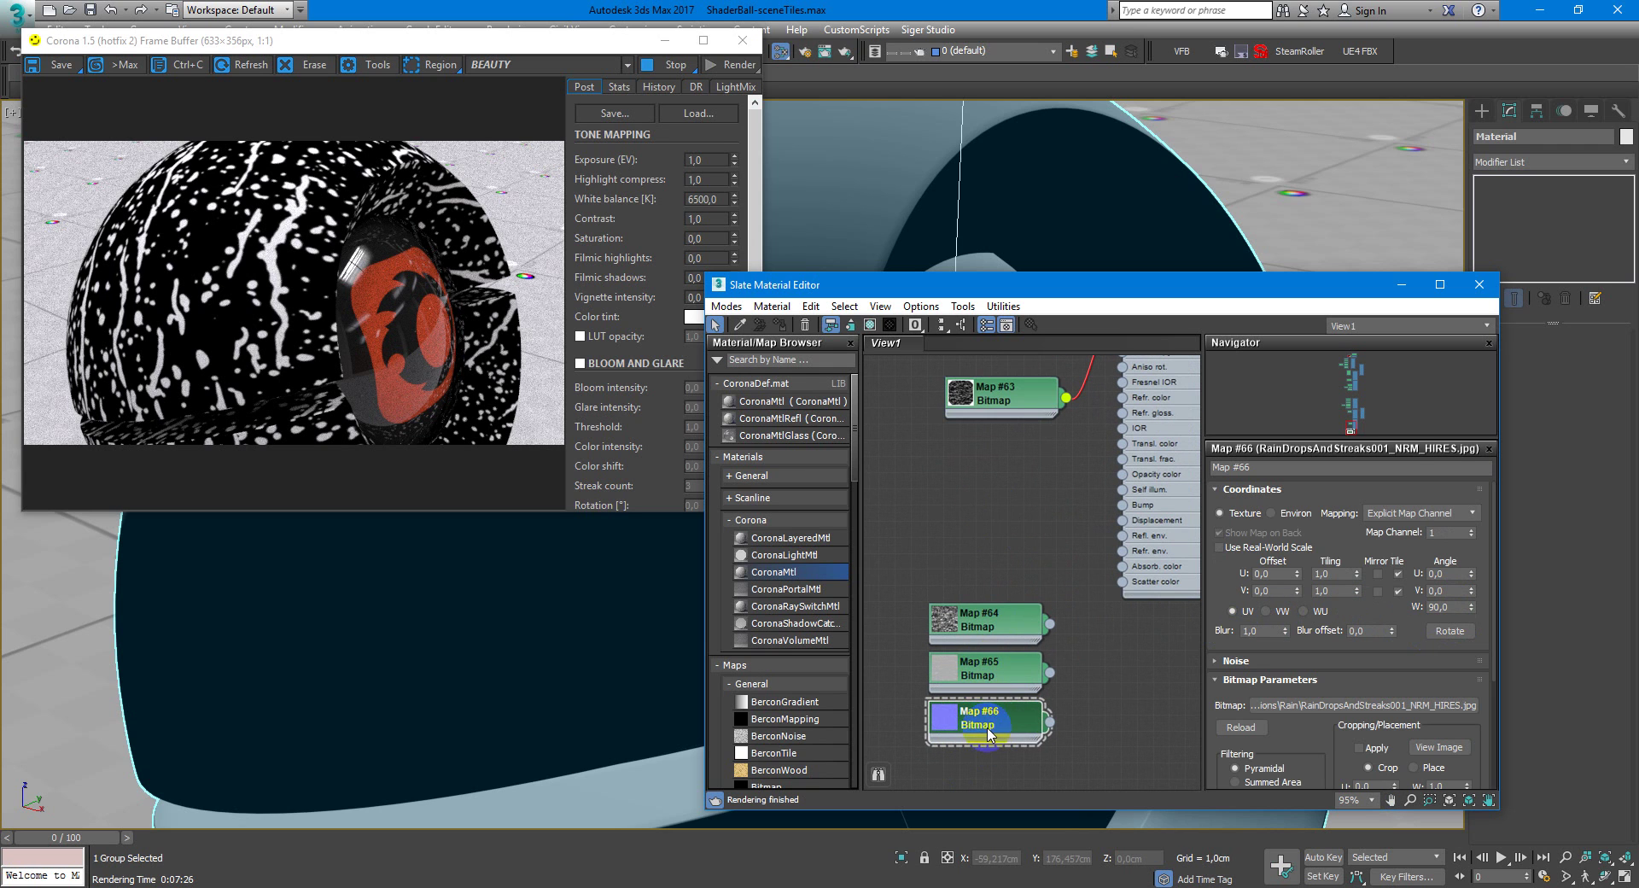
mouse_move(995, 705)
left_mouse_down()
mouse_move(995, 529)
mouse_move(921, 505)
left_mouse_up()
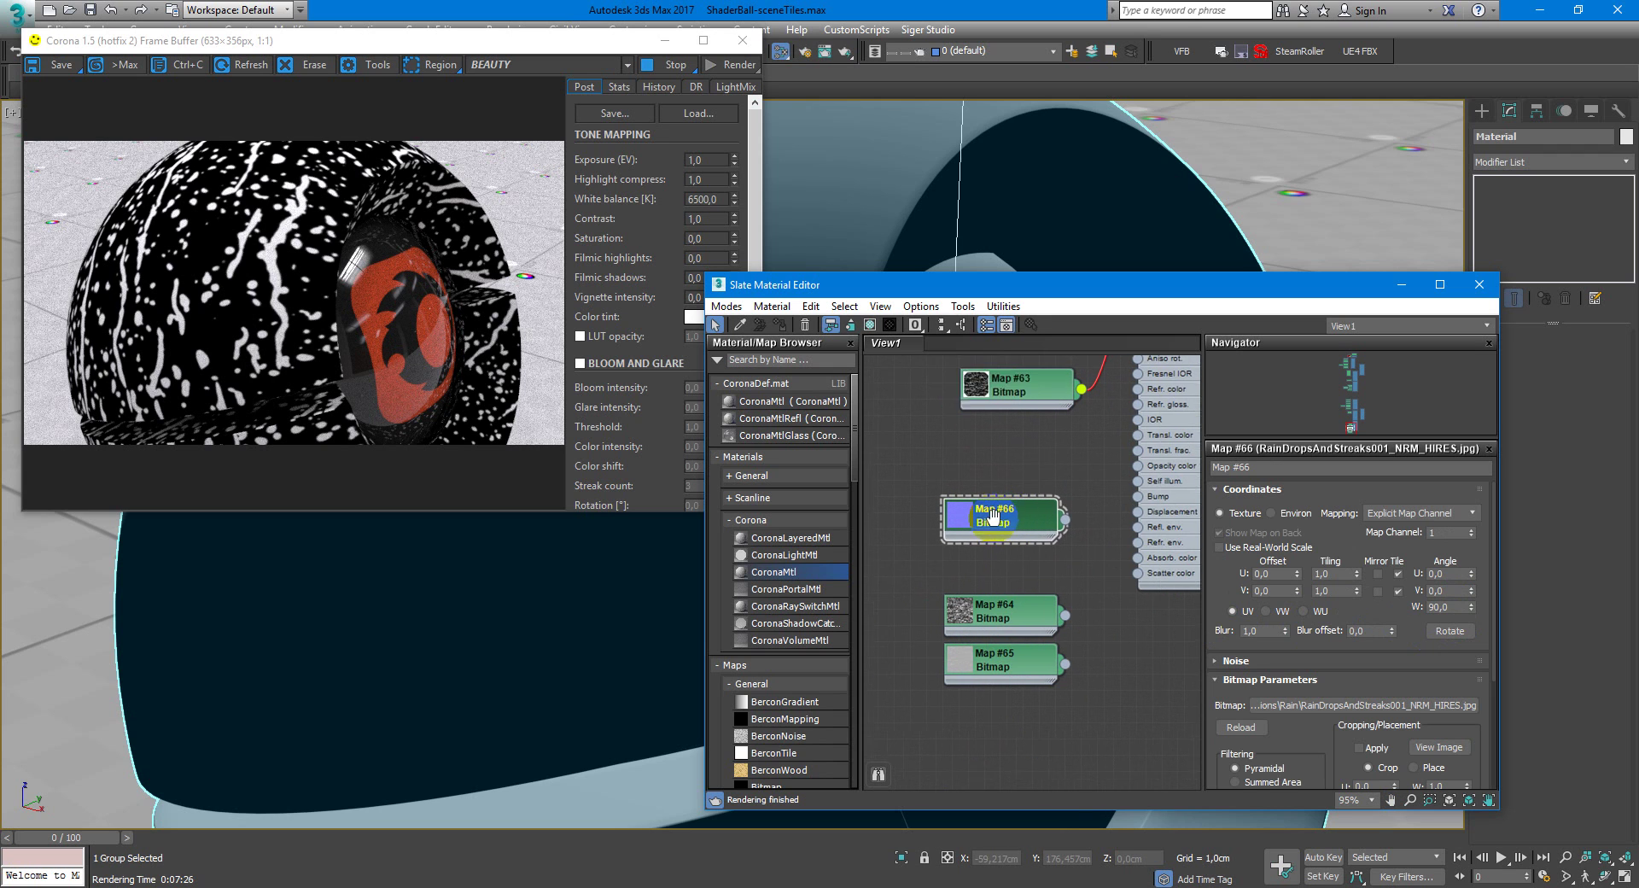
scroll(781, 723, "down", 5)
scroll(782, 724, "down", 5)
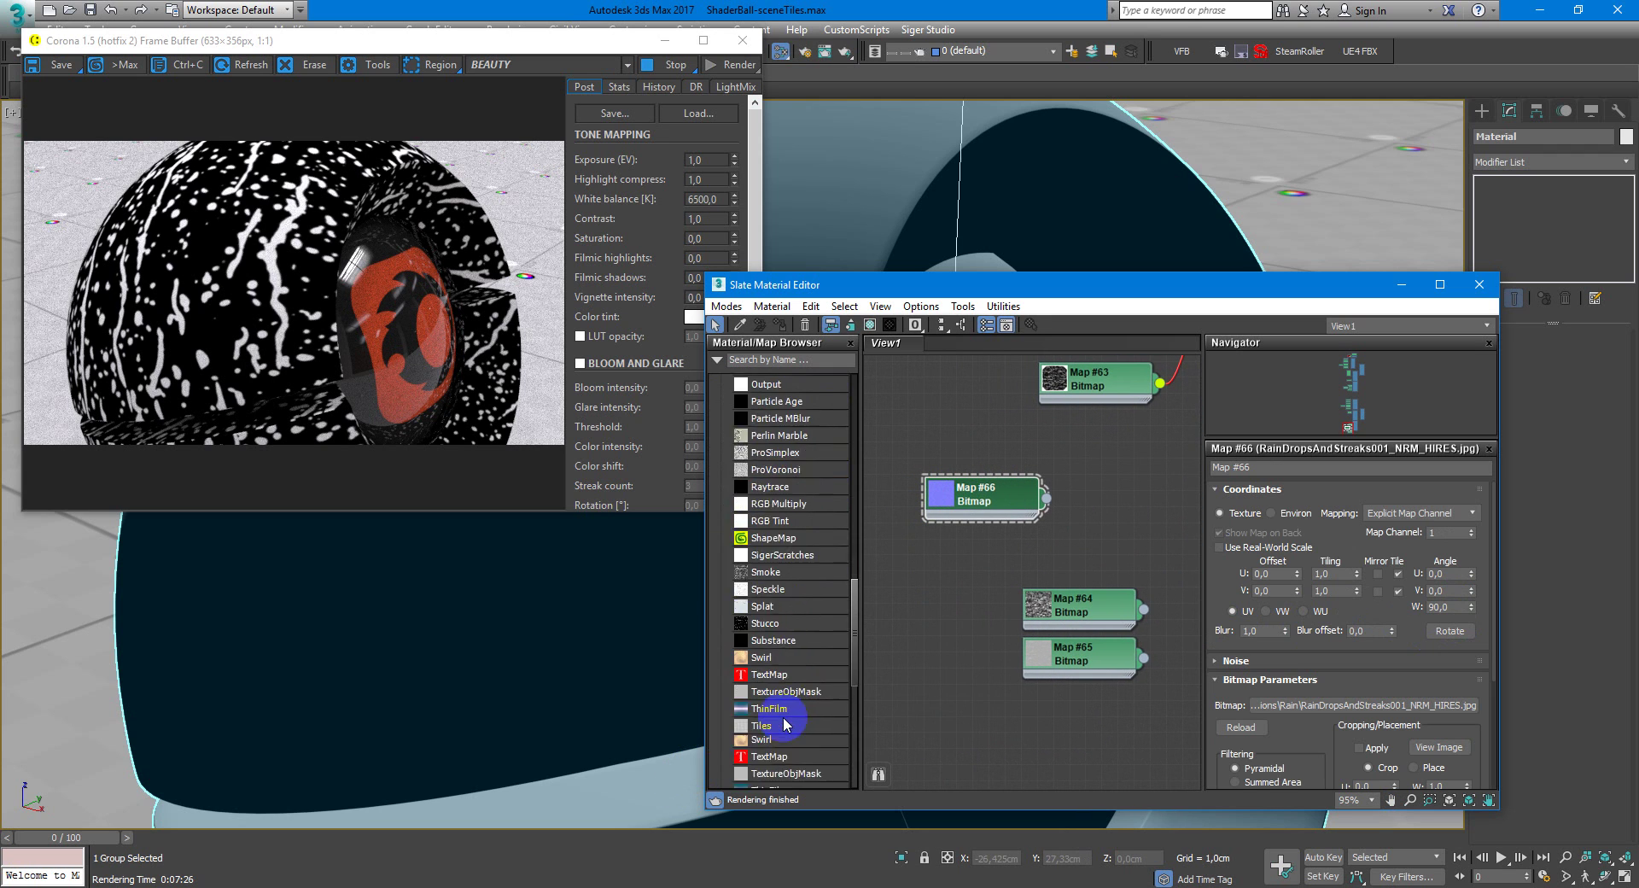
scroll(781, 723, "down", 5)
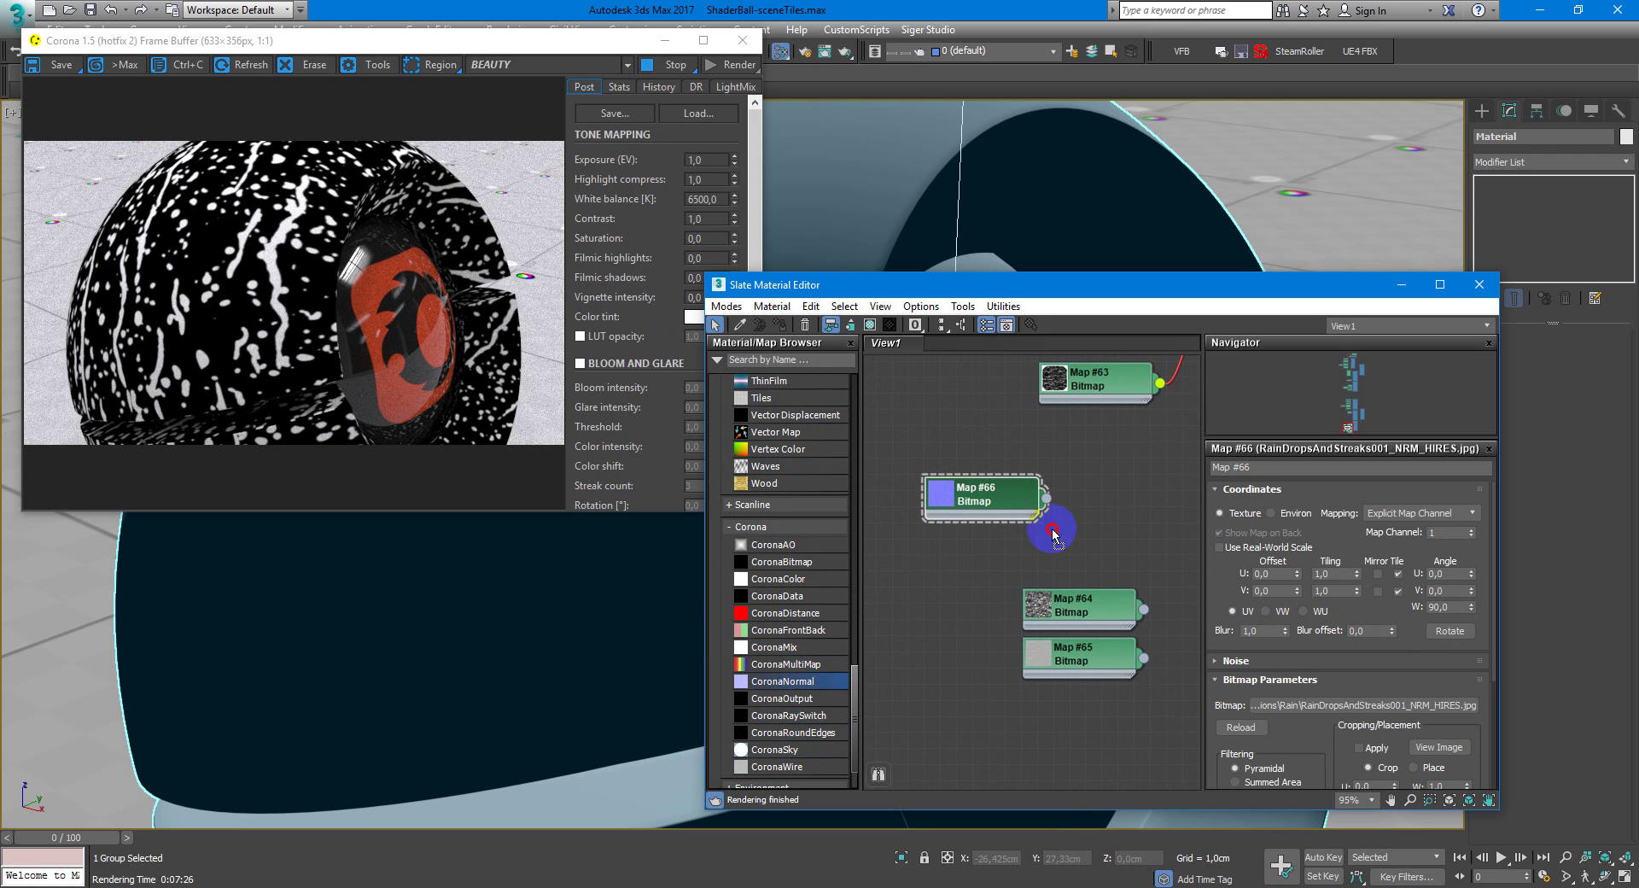
left_click_drag(781, 681, 1016, 519)
double_click(1016, 519)
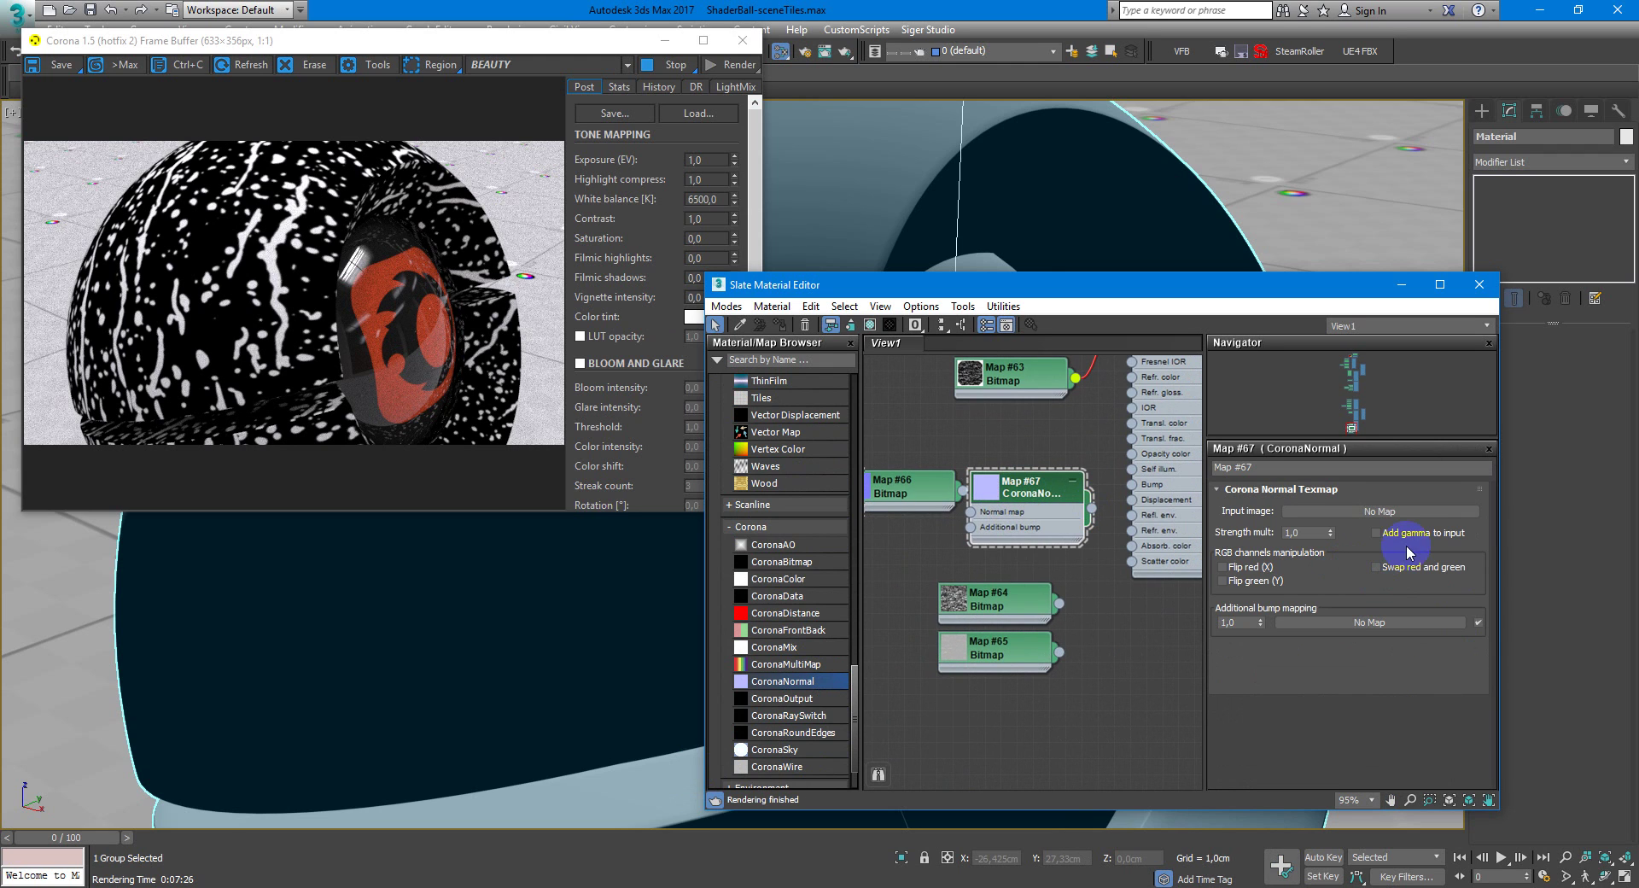
middle_click_drag(1030, 522, 1089, 508)
mouse_move(994, 485)
left_mouse_down()
mouse_move(945, 500)
mouse_move(1029, 500)
left_mouse_up()
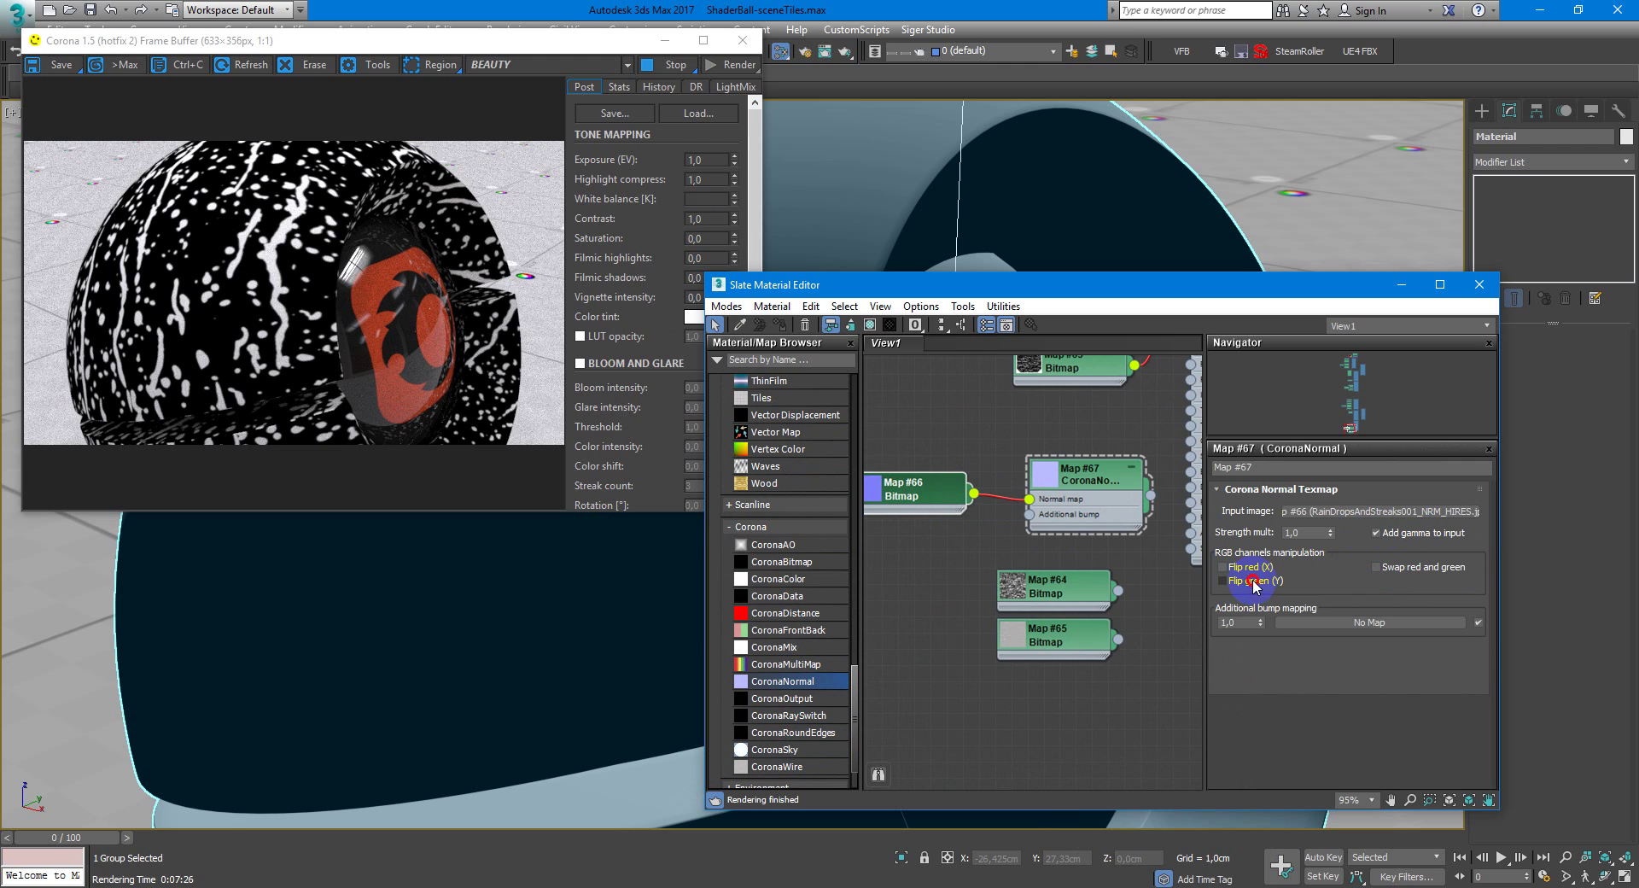
left_click(1254, 585)
Connect the CoronaNormal to Material #36's Bump and Map #65 to its Displacement.
middle_click_drag(1101, 560, 890, 538)
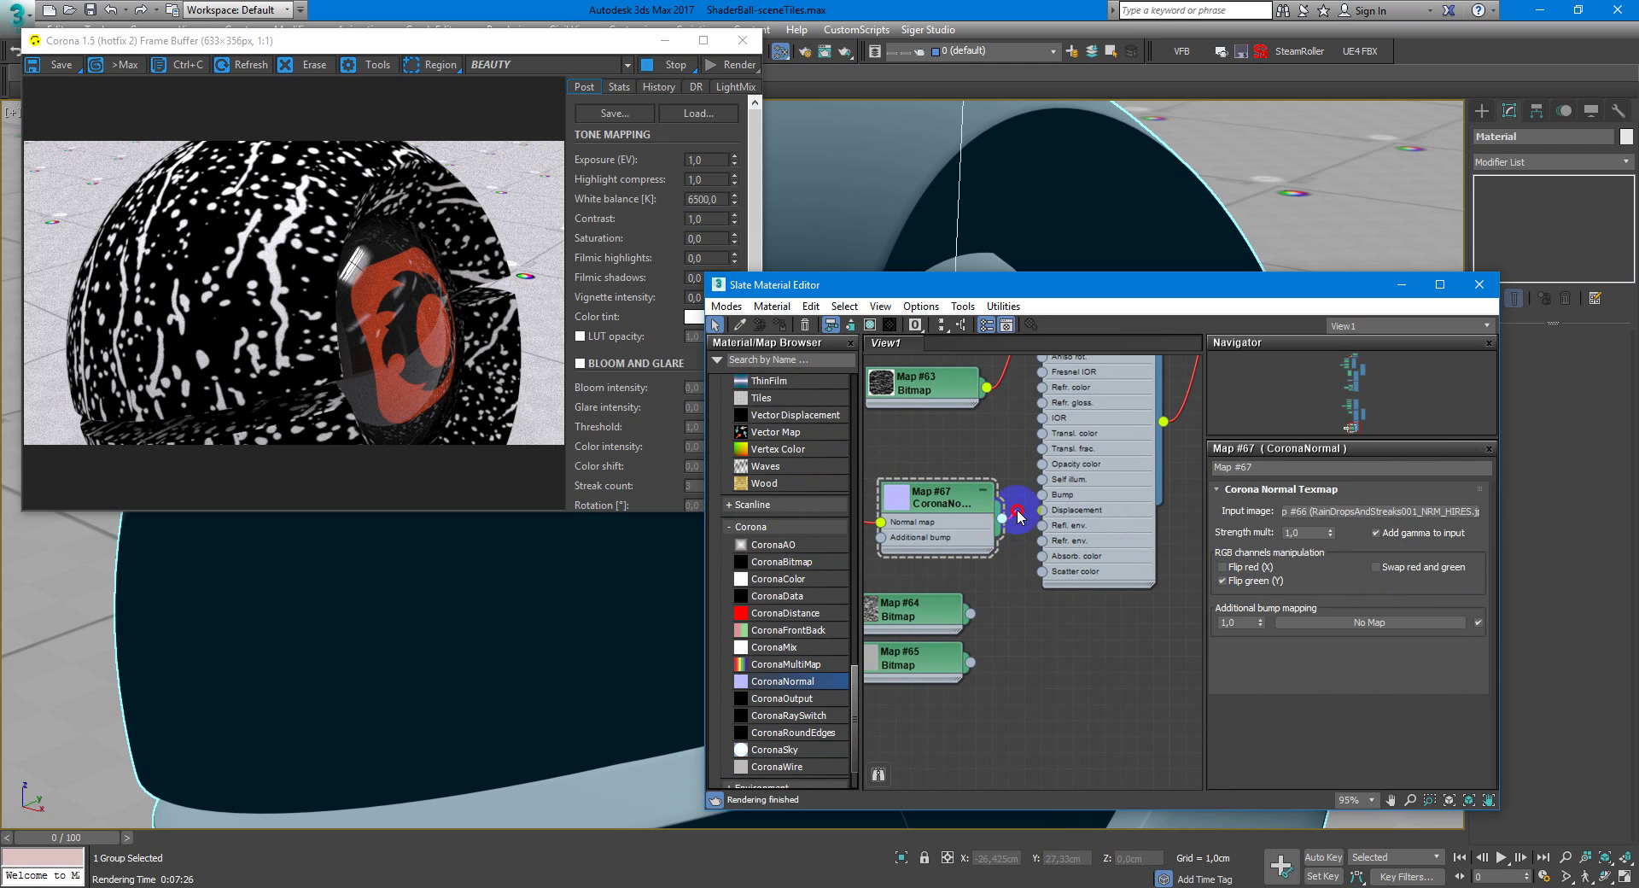
mouse_move(1018, 515)
left_mouse_down()
mouse_move(1042, 494)
mouse_move(946, 447)
left_mouse_up()
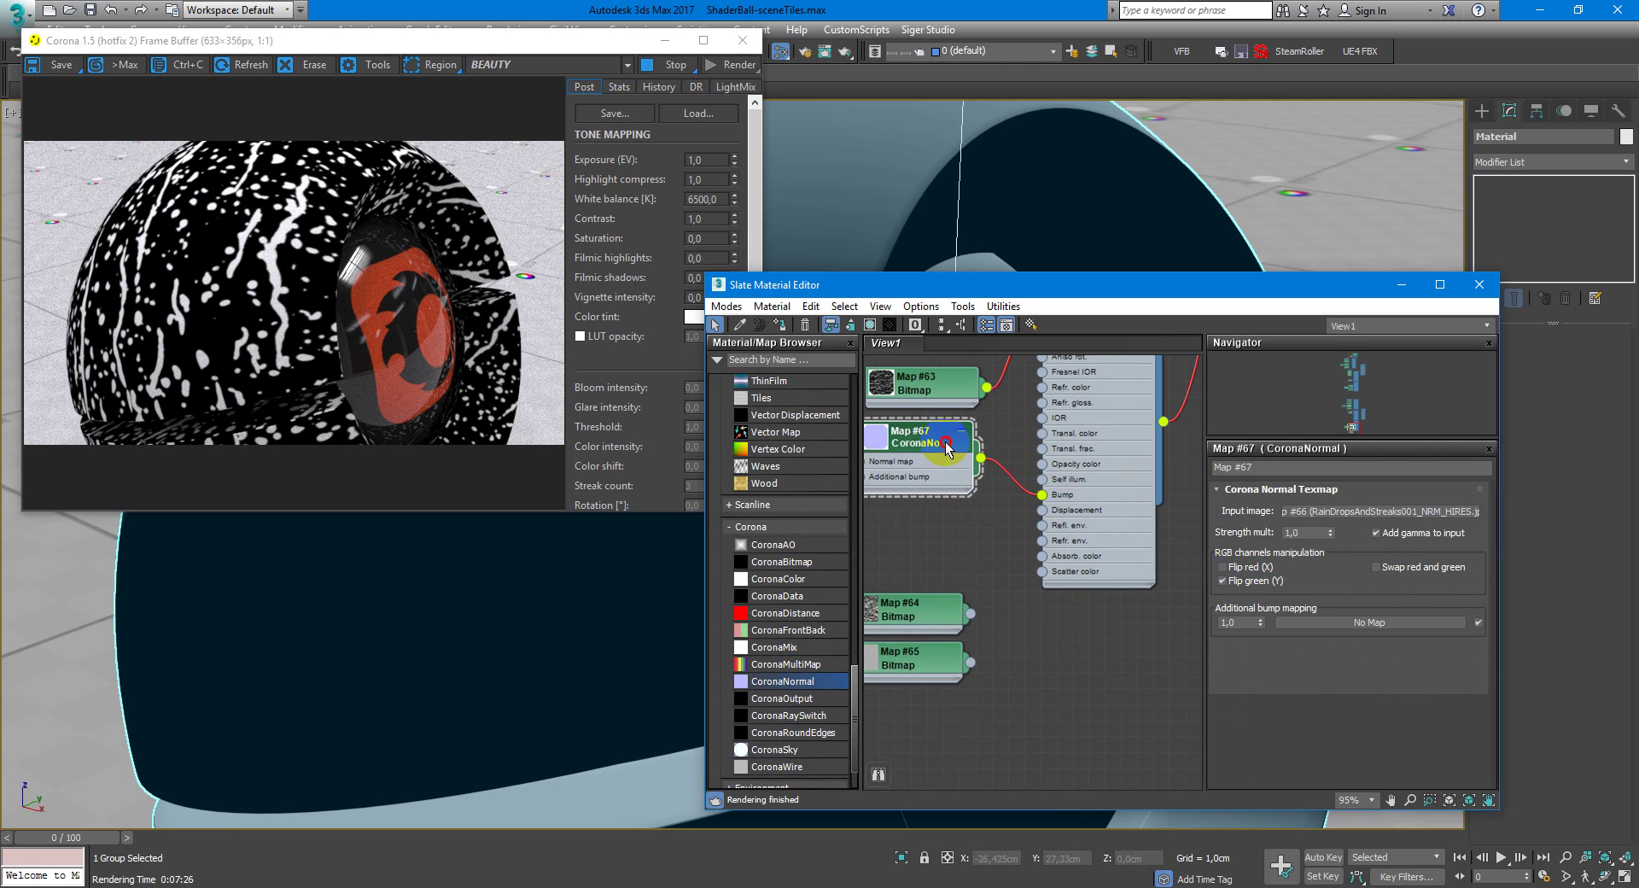
middle_click_drag(946, 446, 1049, 439)
left_click_drag(1026, 657, 1024, 526)
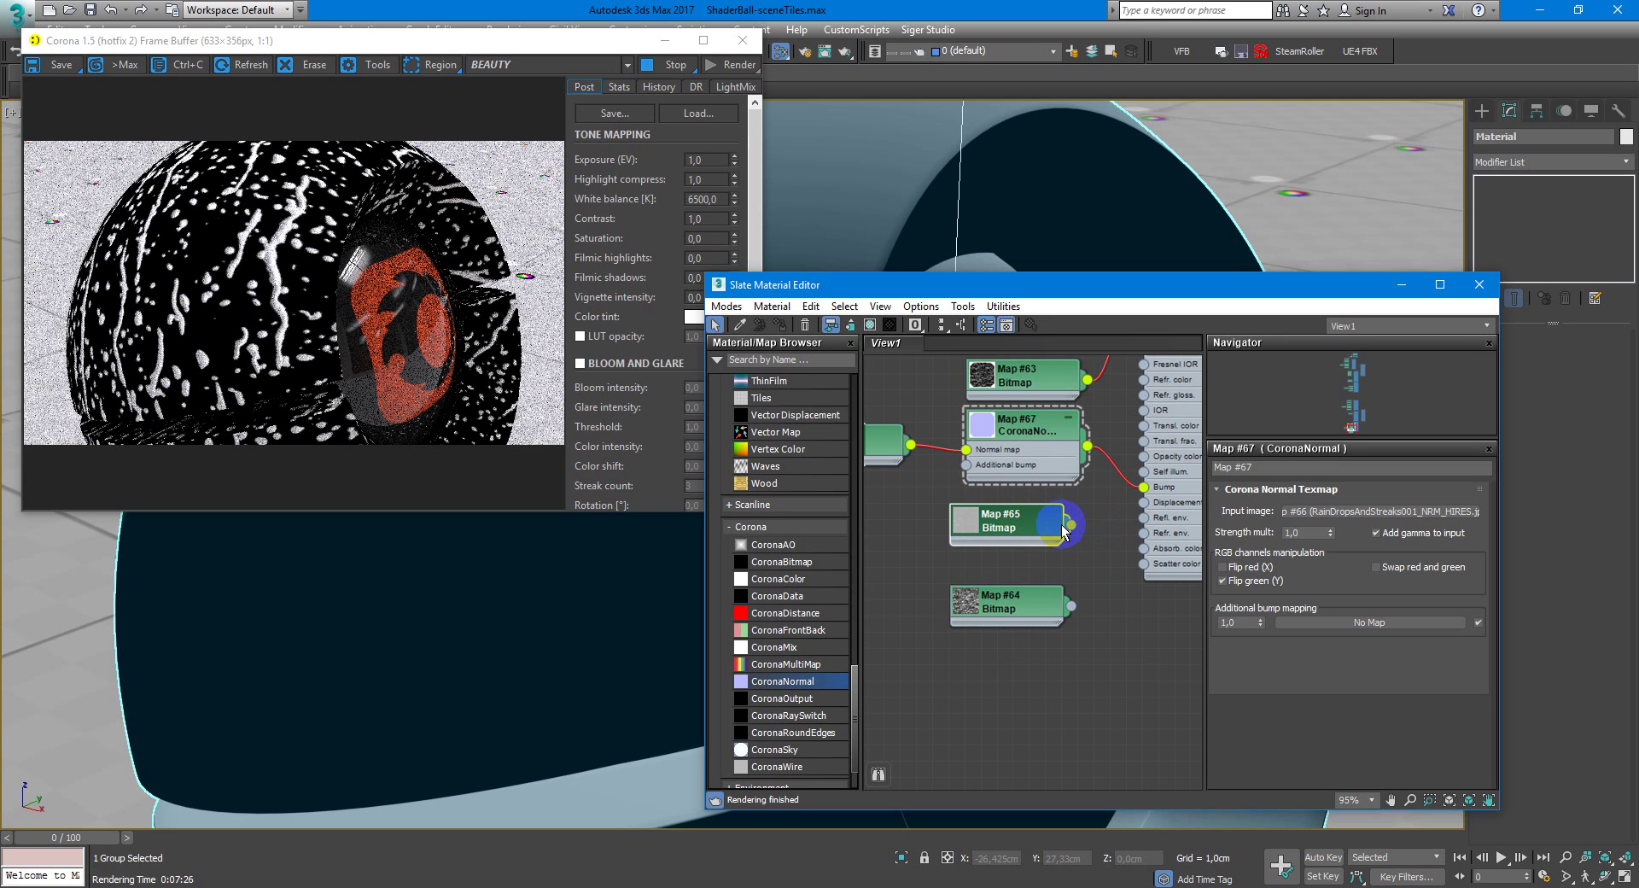
left_click_drag(1070, 524, 1144, 502)
middle_click_drag(1144, 503, 990, 618)
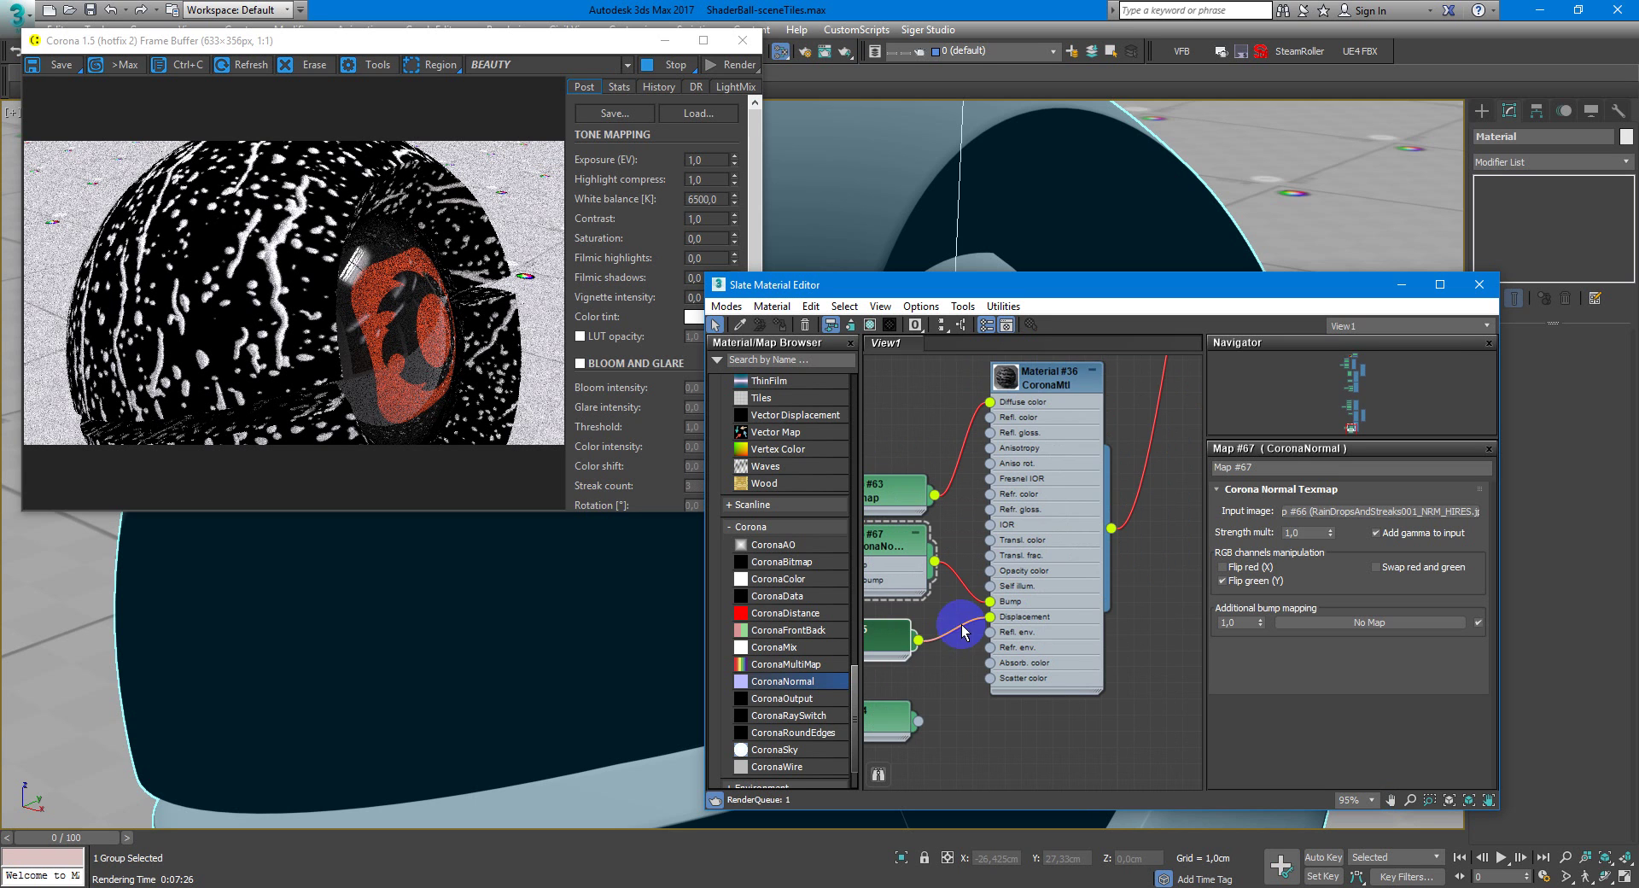
left_click(1082, 378)
Set Material #36's maximum displacement level to 1,0cm.
double_click(1082, 378)
scroll(1237, 683, "down", 3)
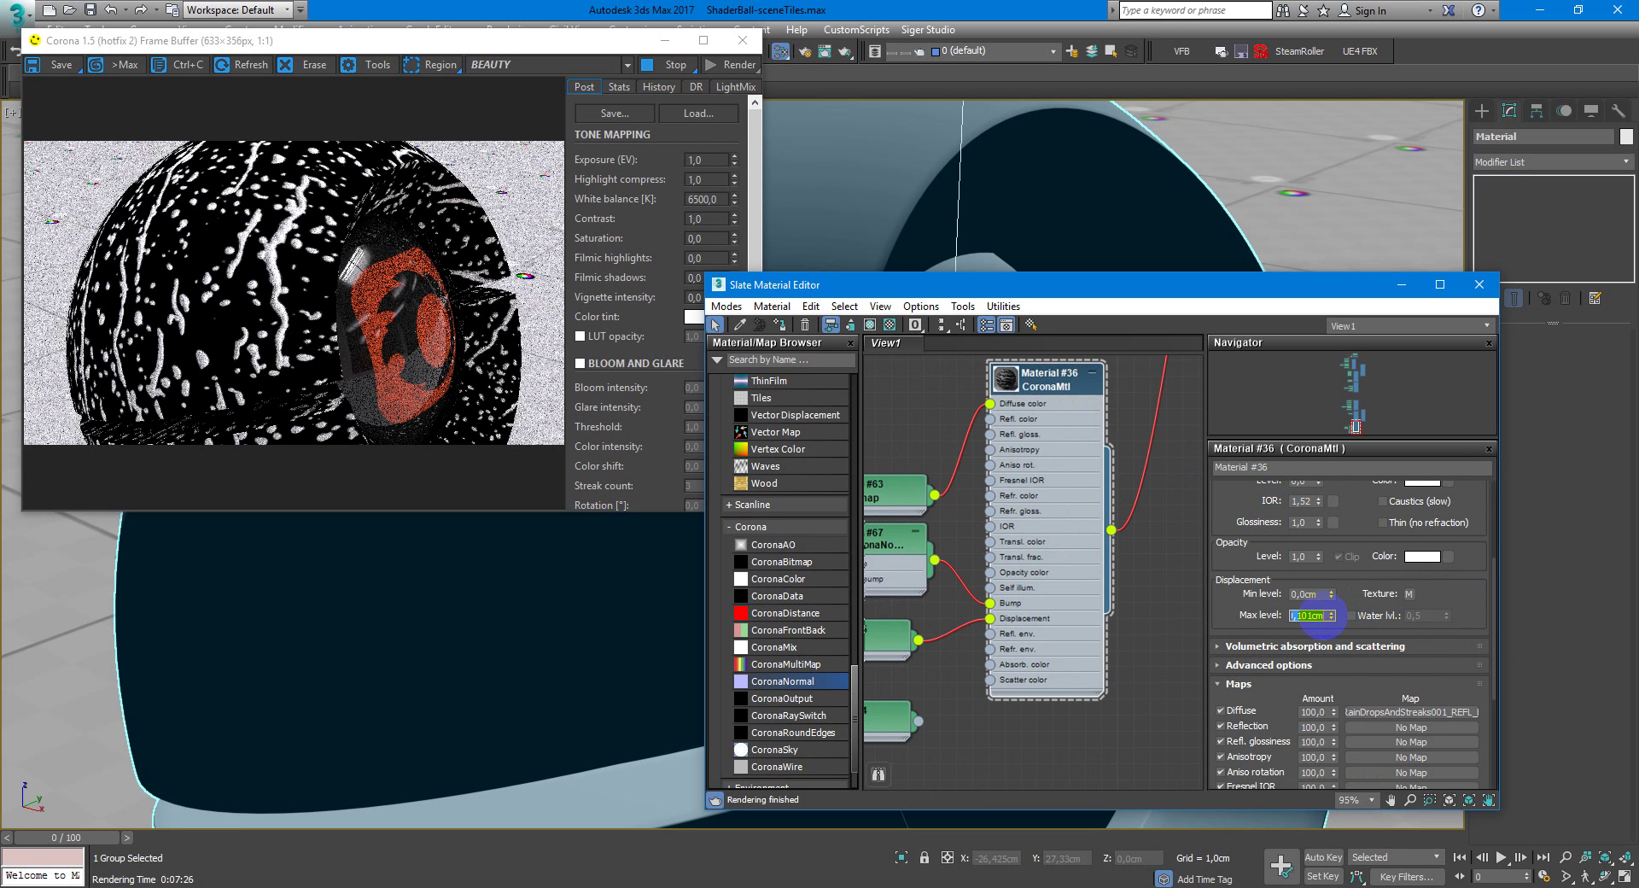
type("1")
key("Return")
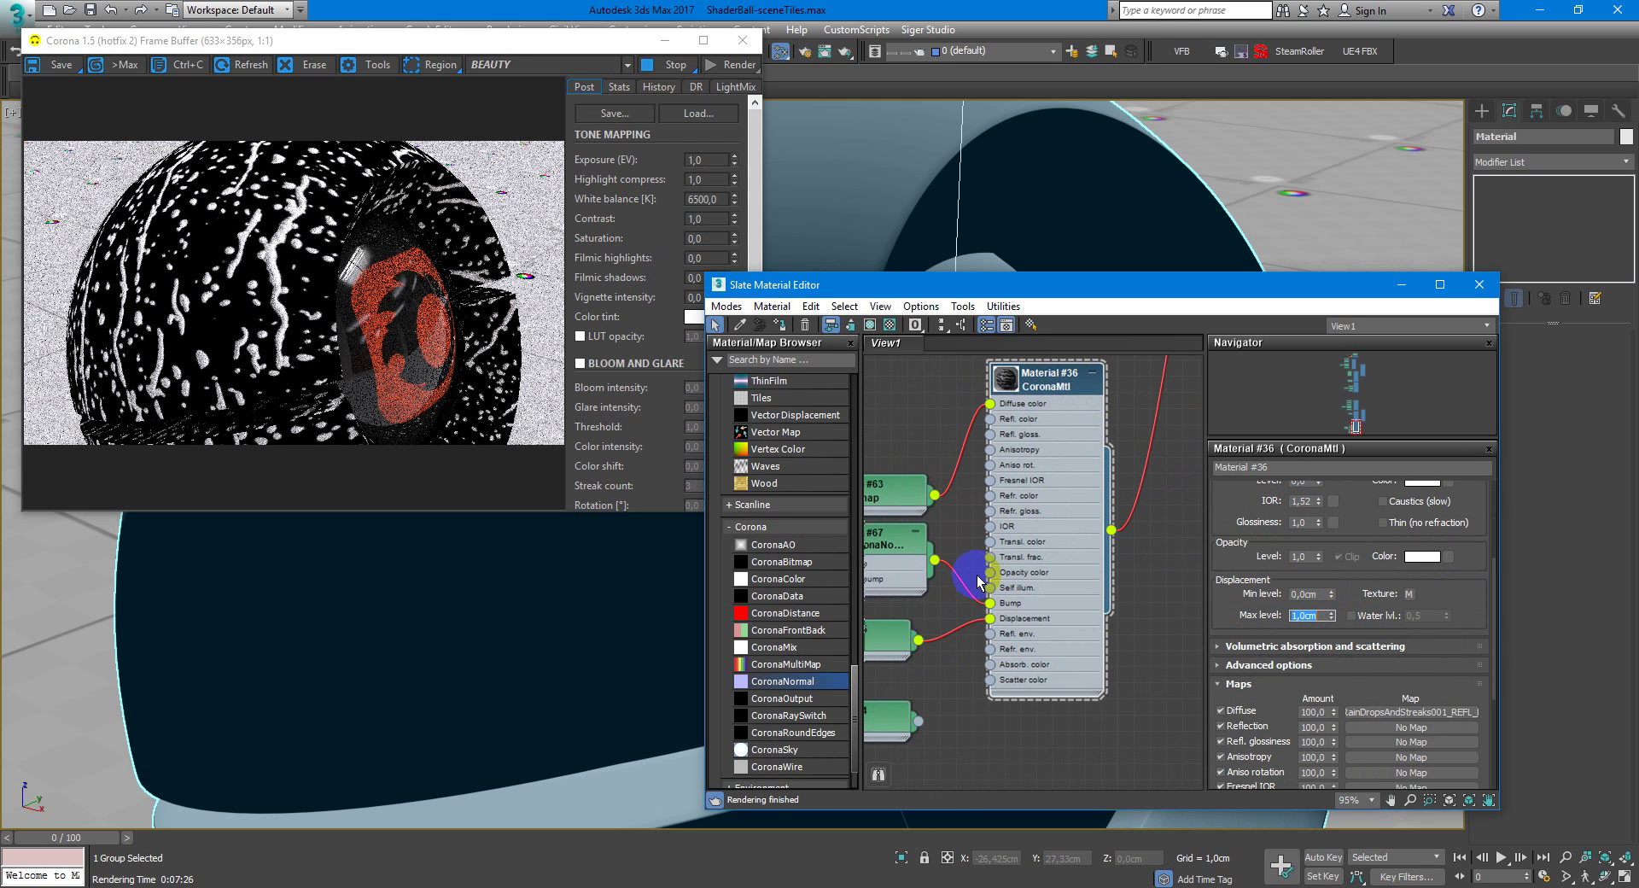
left_click(258, 271)
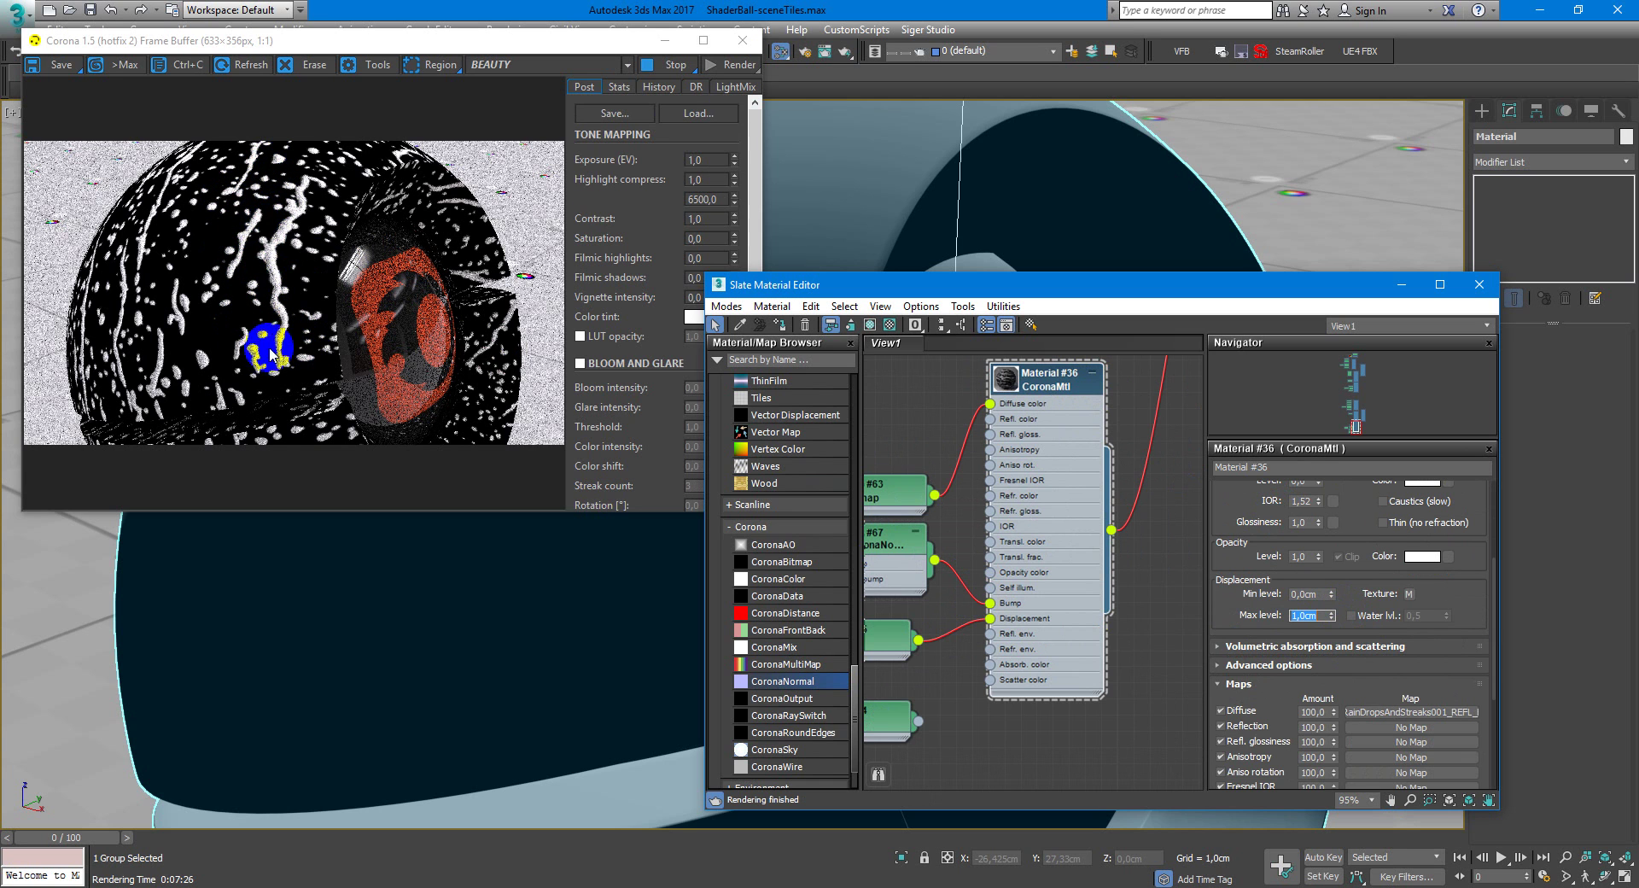
middle_click_drag(913, 528, 1002, 521)
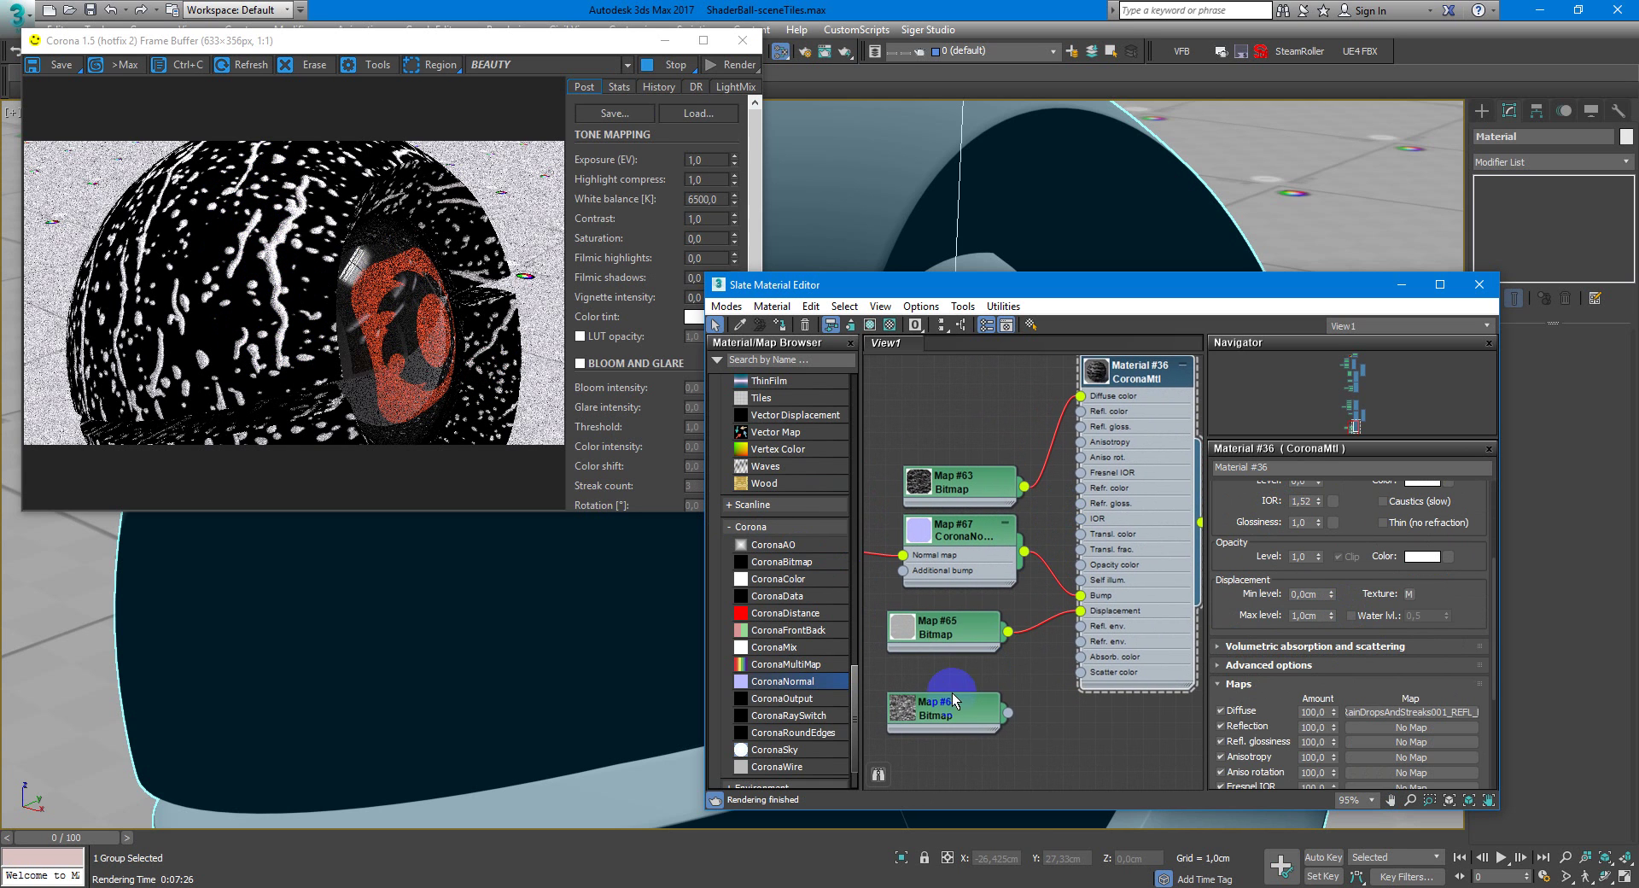
left_click_drag(1002, 515, 984, 449)
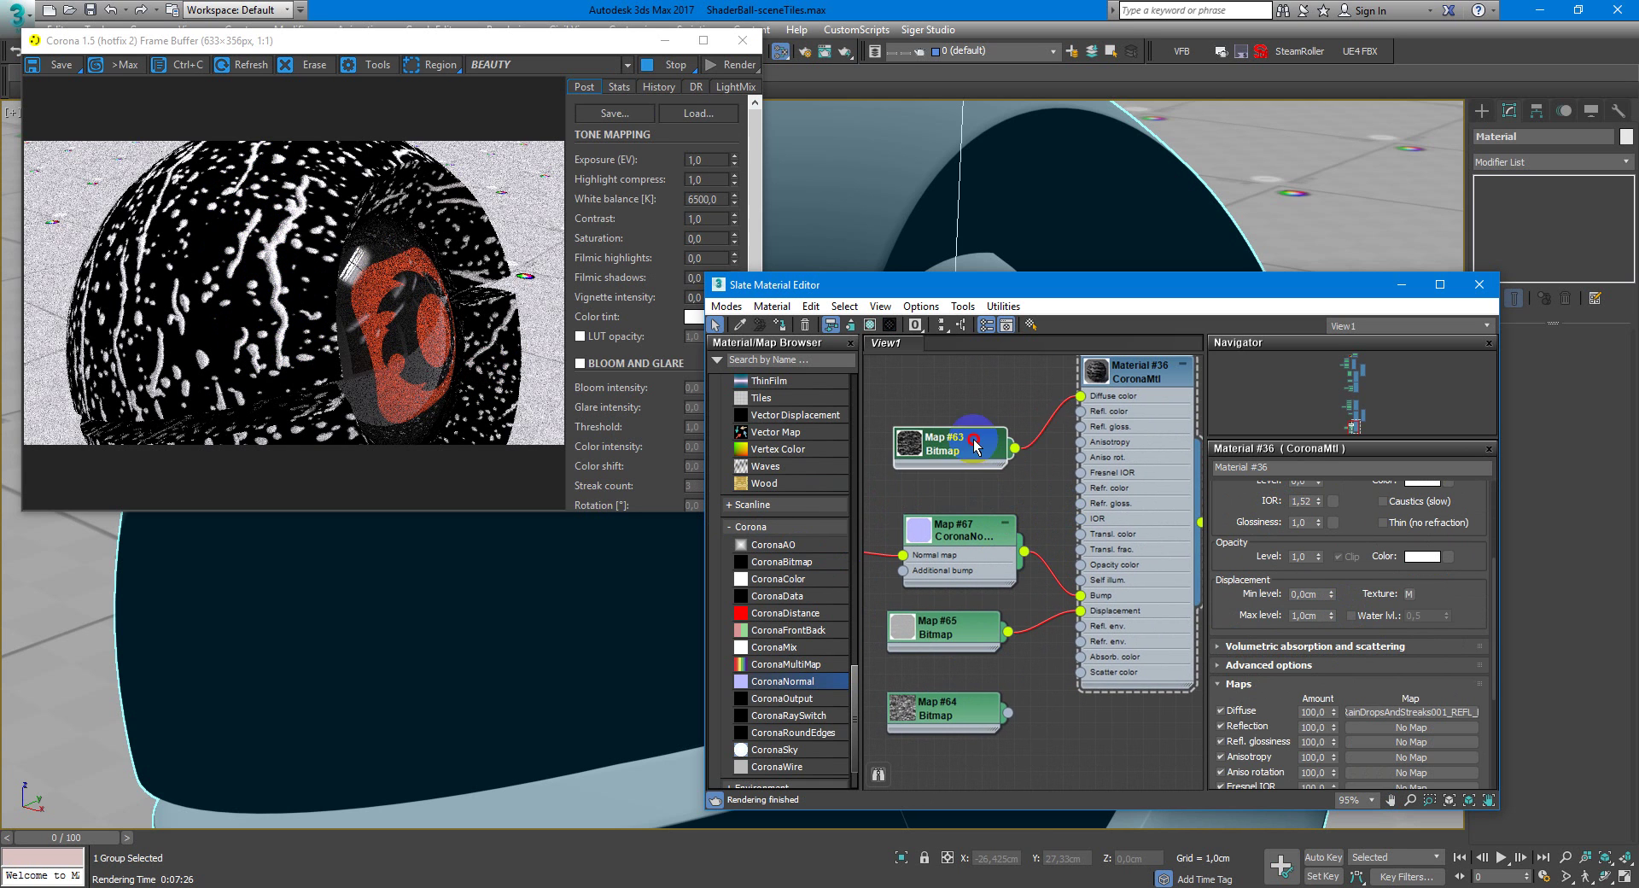
scroll(956, 710, "down", 2)
Preview the alpha-mask bitmap Map #64 and set its Mono Channel Output to Alpha.
double_click(948, 710)
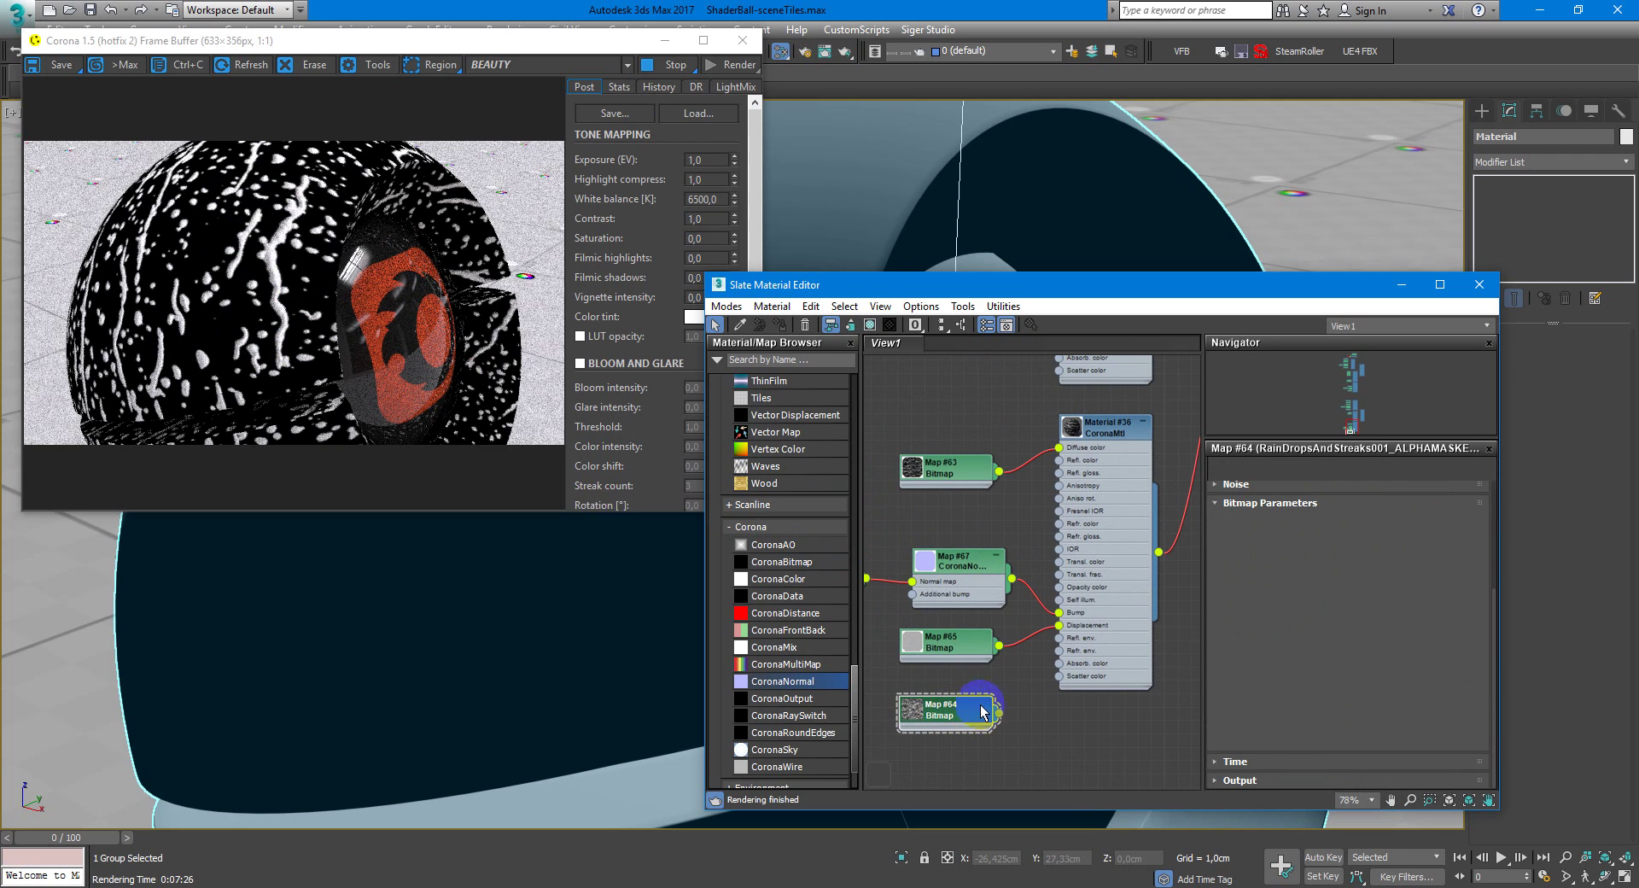
left_click(931, 708)
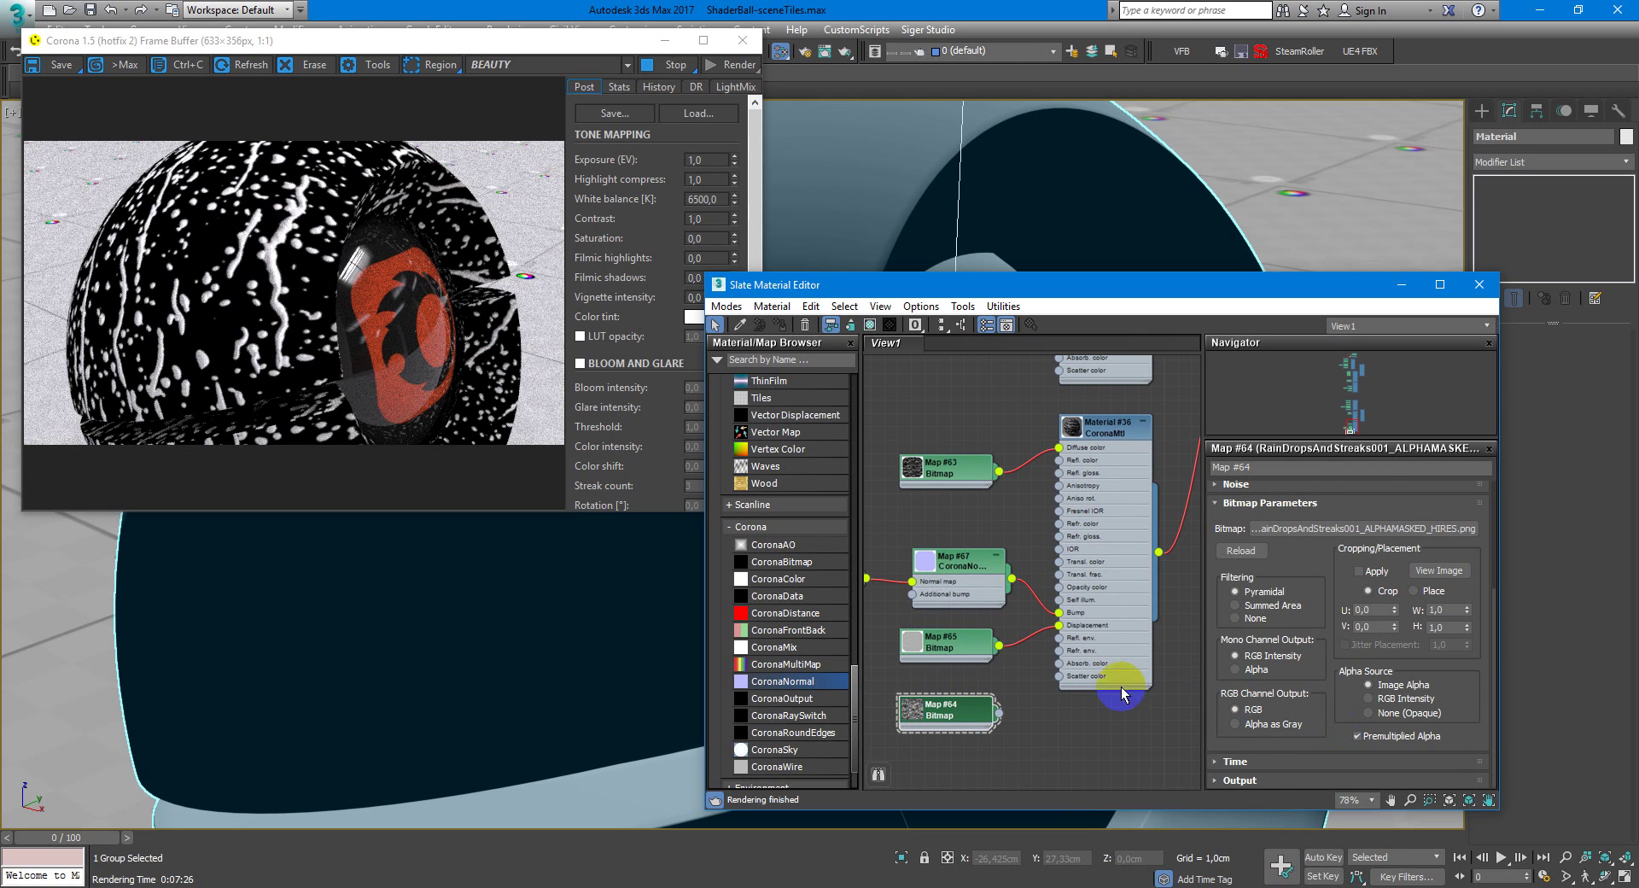
left_click(1439, 570)
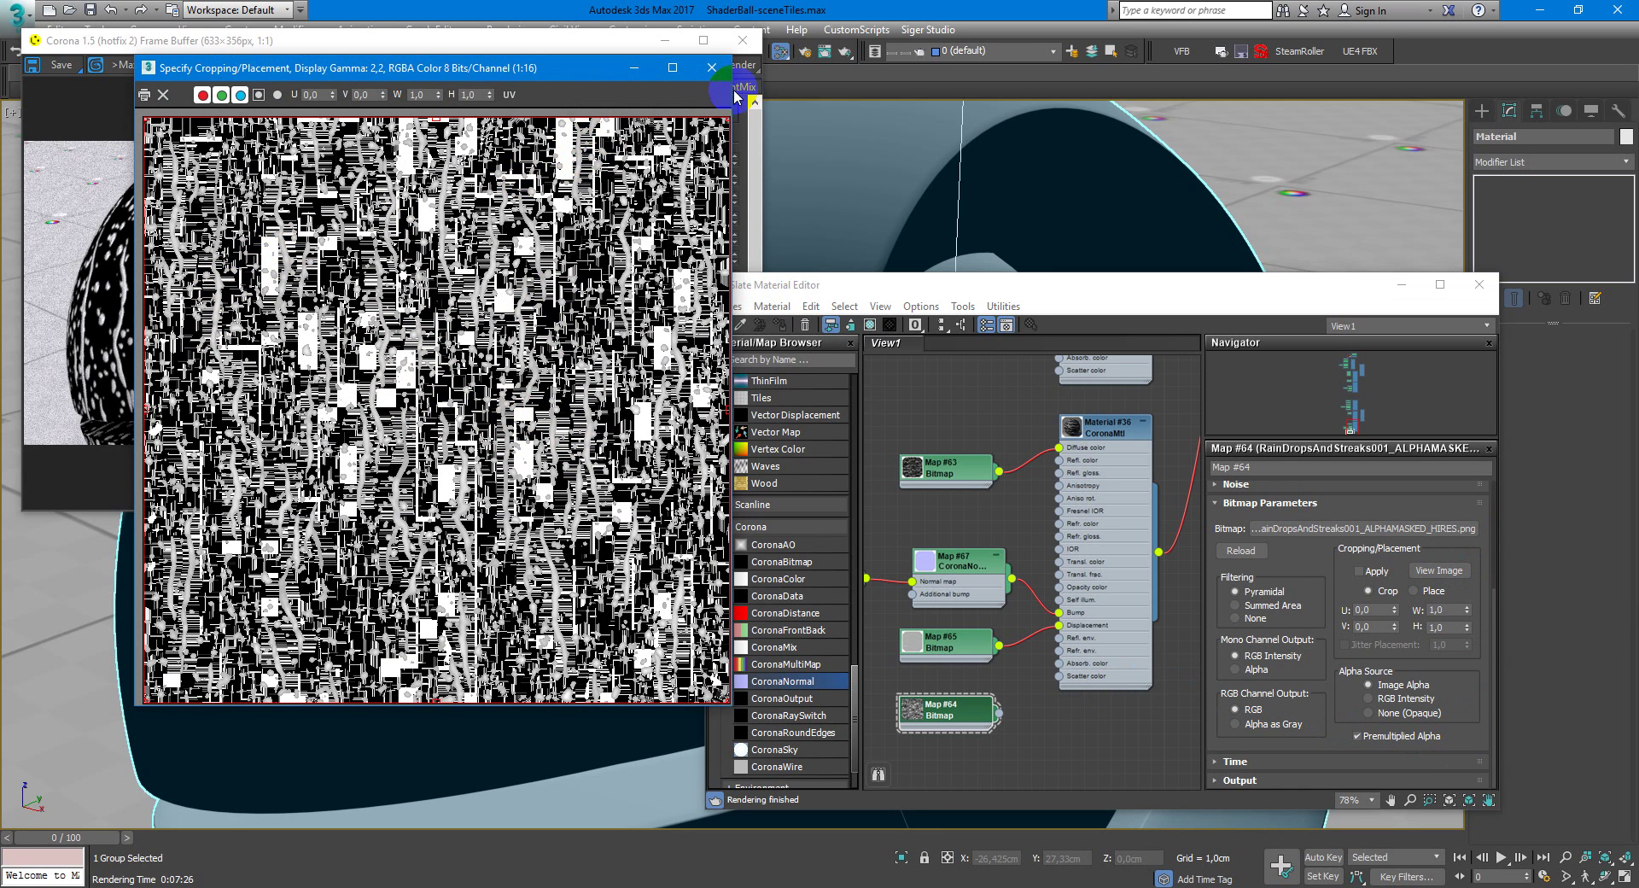
left_click(712, 67)
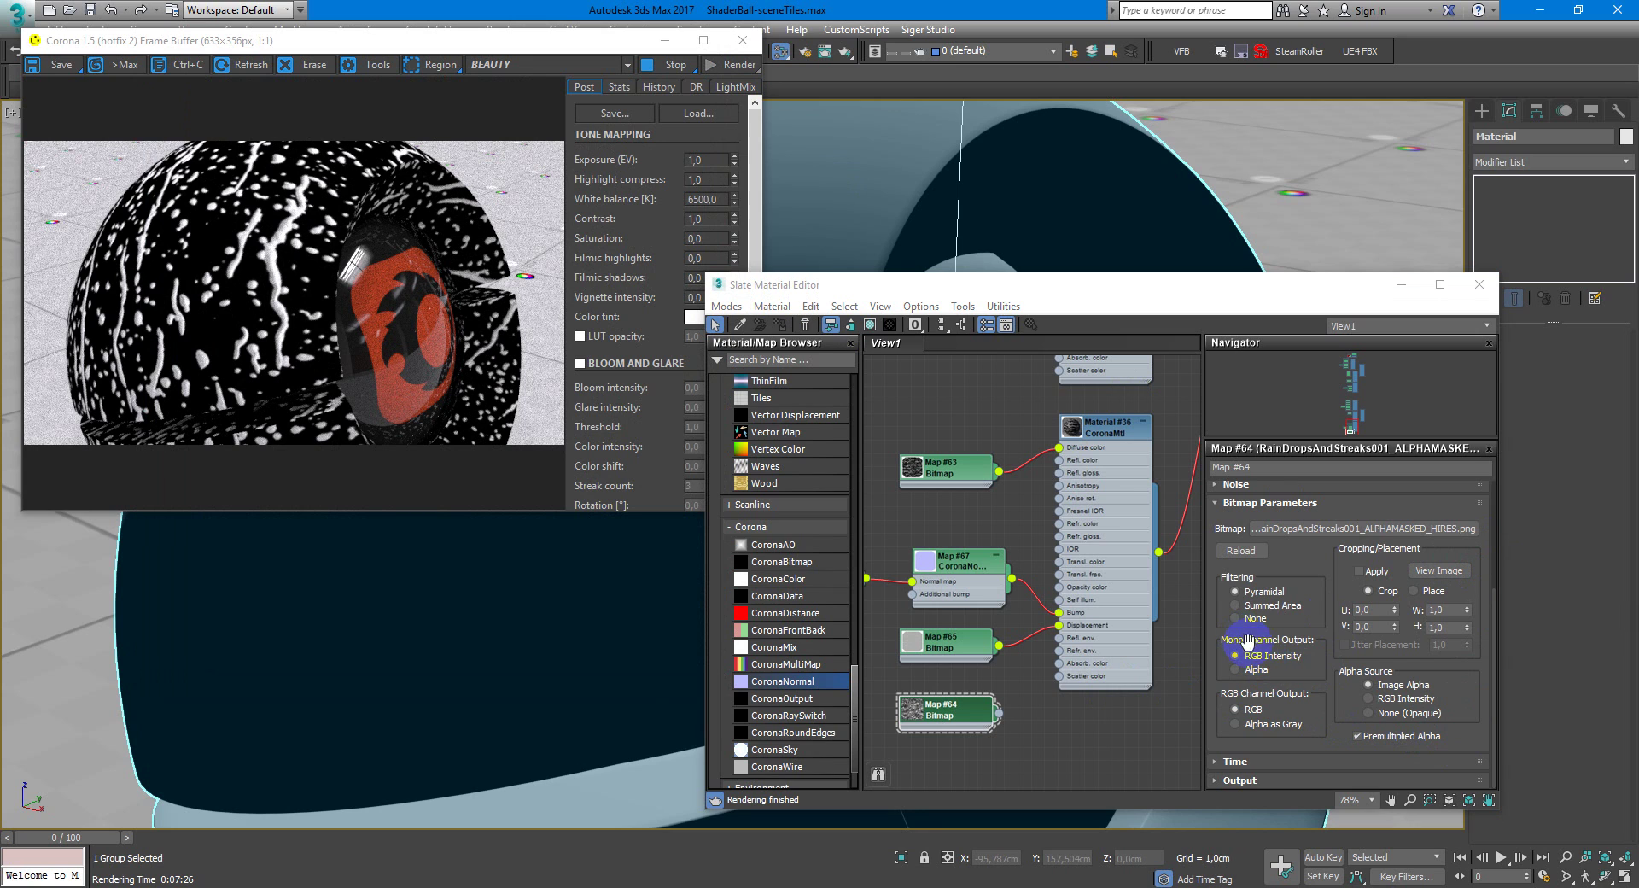
left_click(1253, 673)
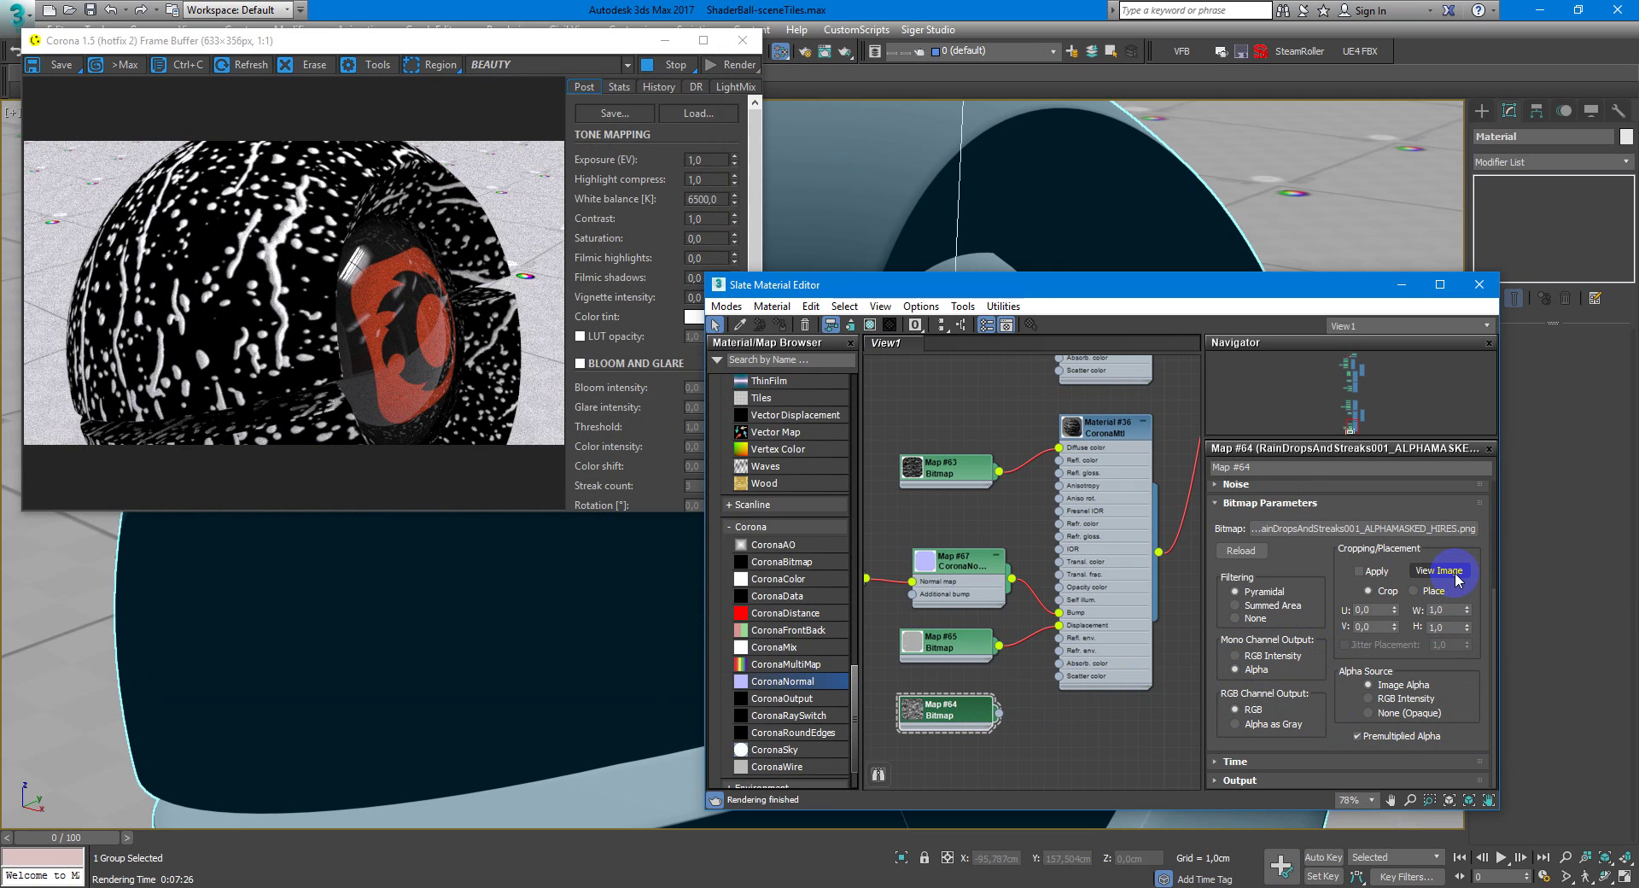
left_click(1456, 579)
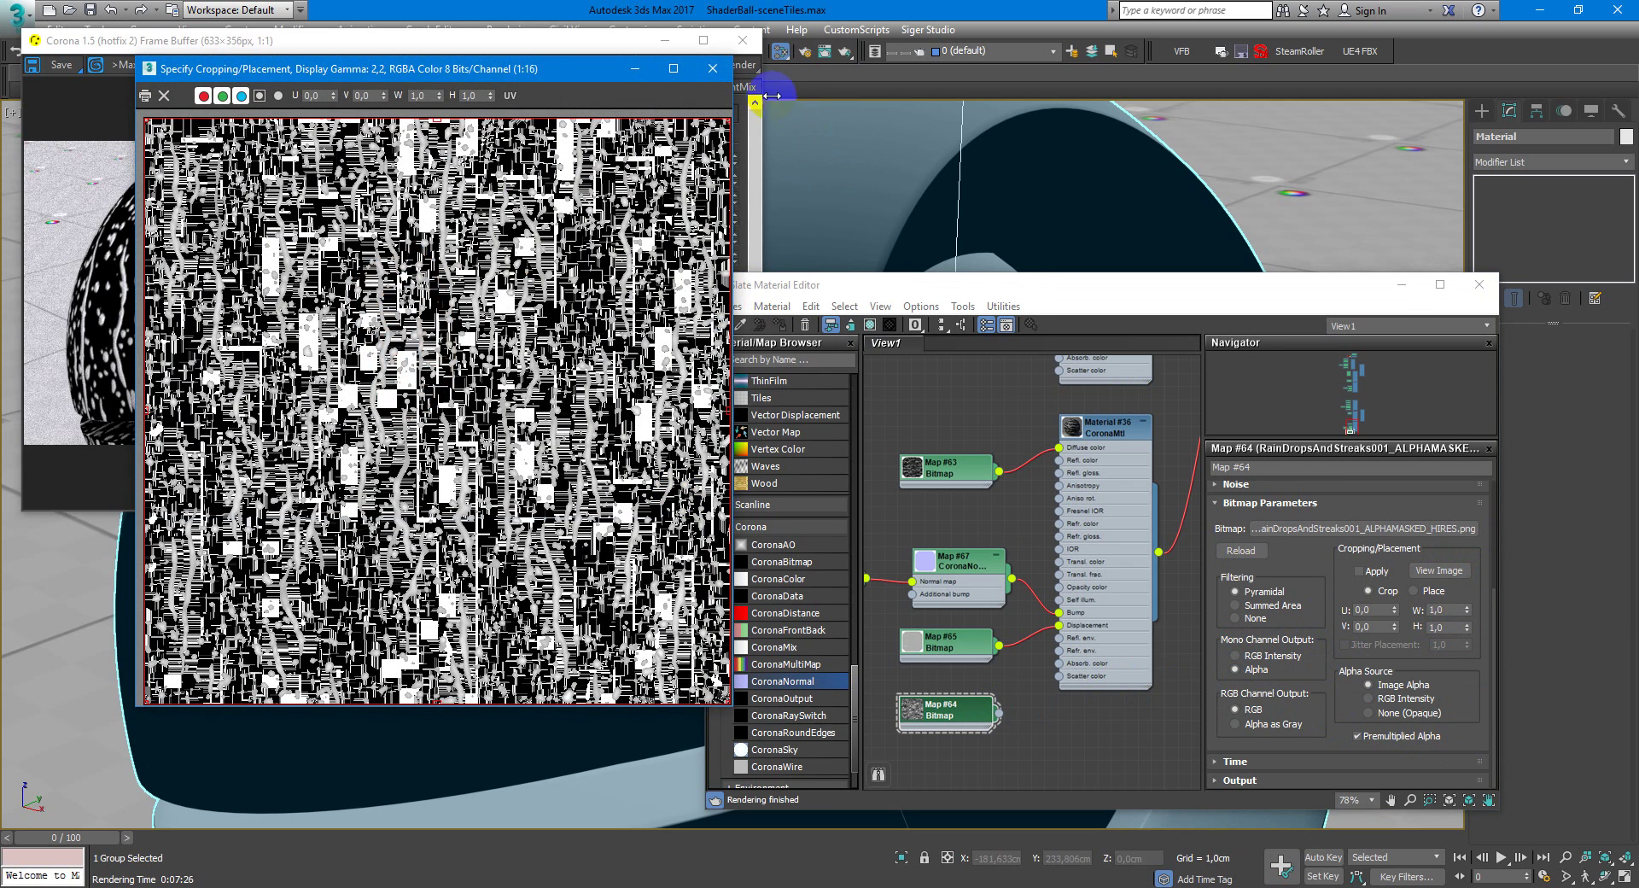
left_click(712, 68)
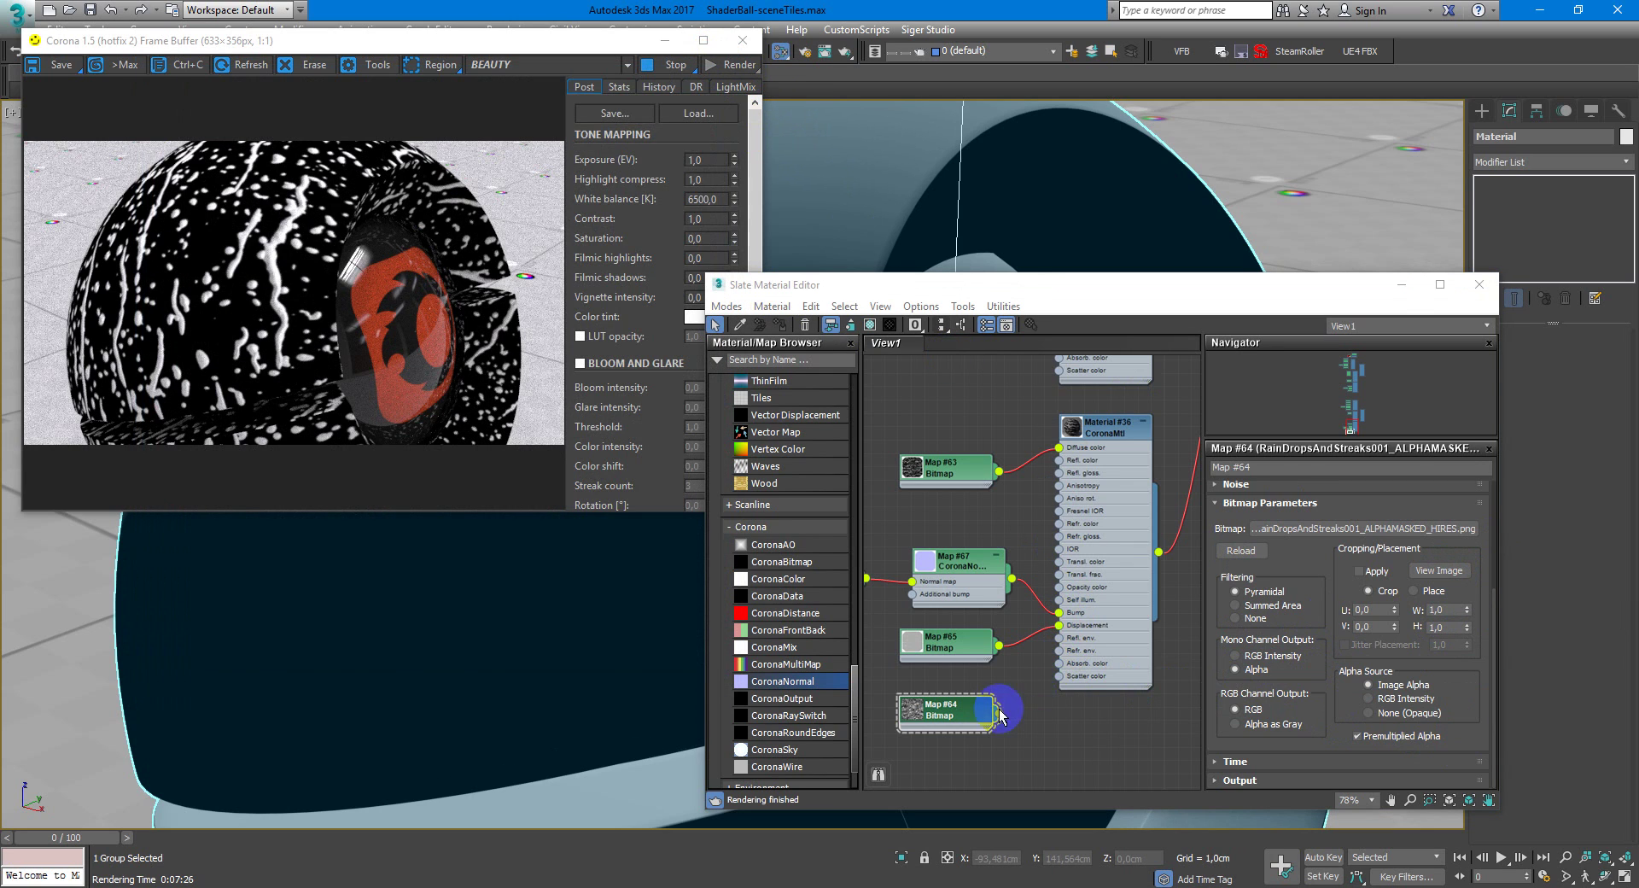
Plug the alpha-mask bitmap into the layered material's Mask 2 input.
left_click_drag(950, 696, 934, 504)
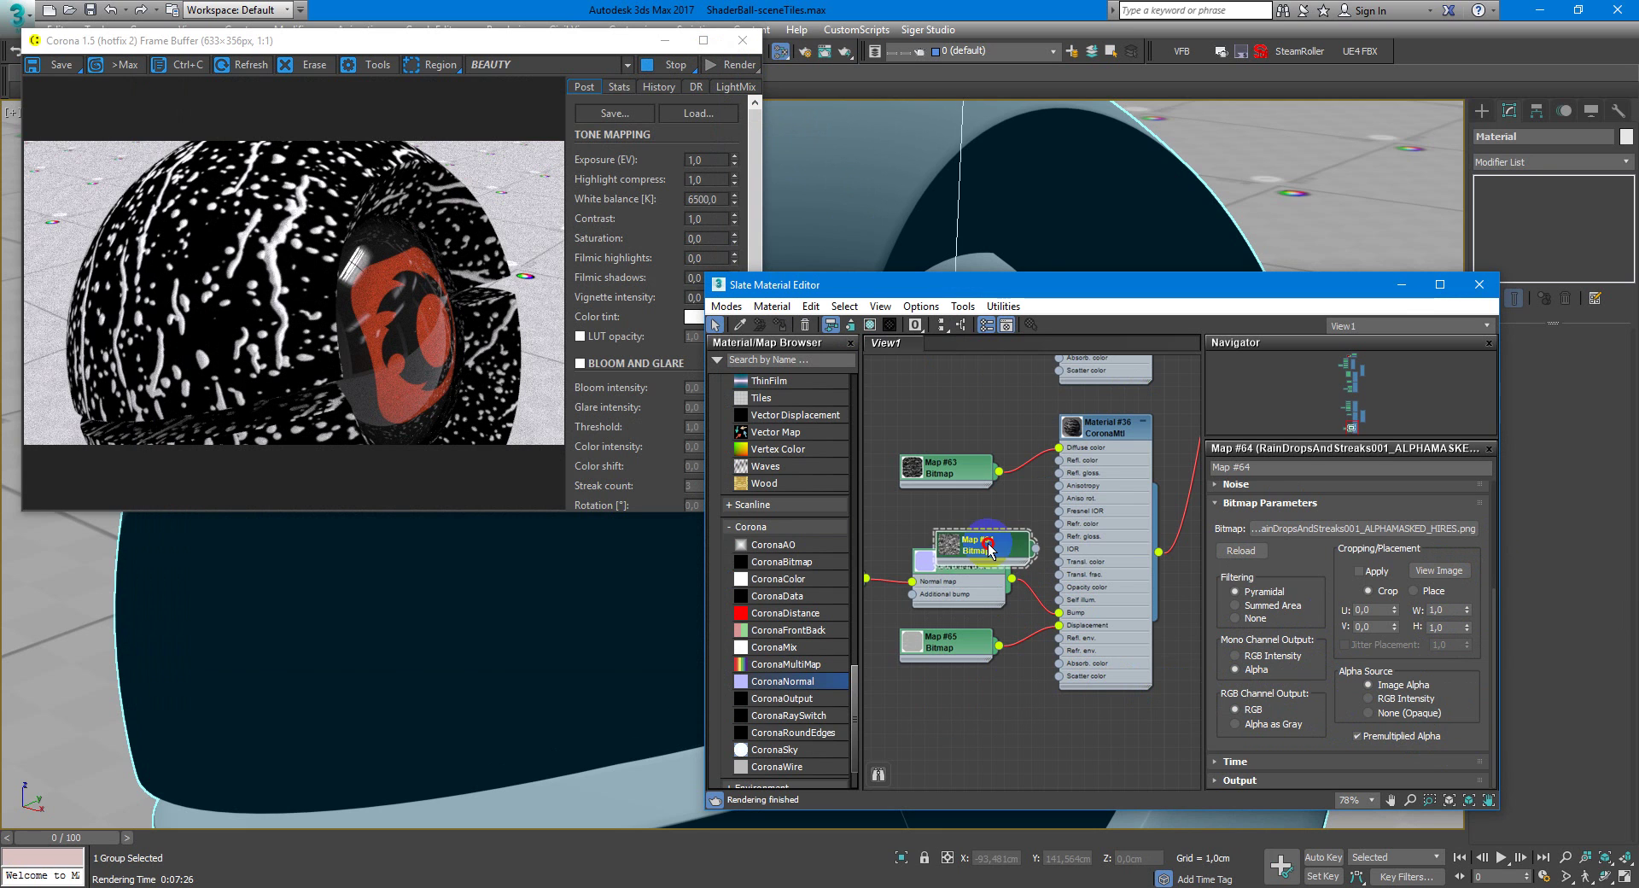
middle_click_drag(935, 504, 986, 615)
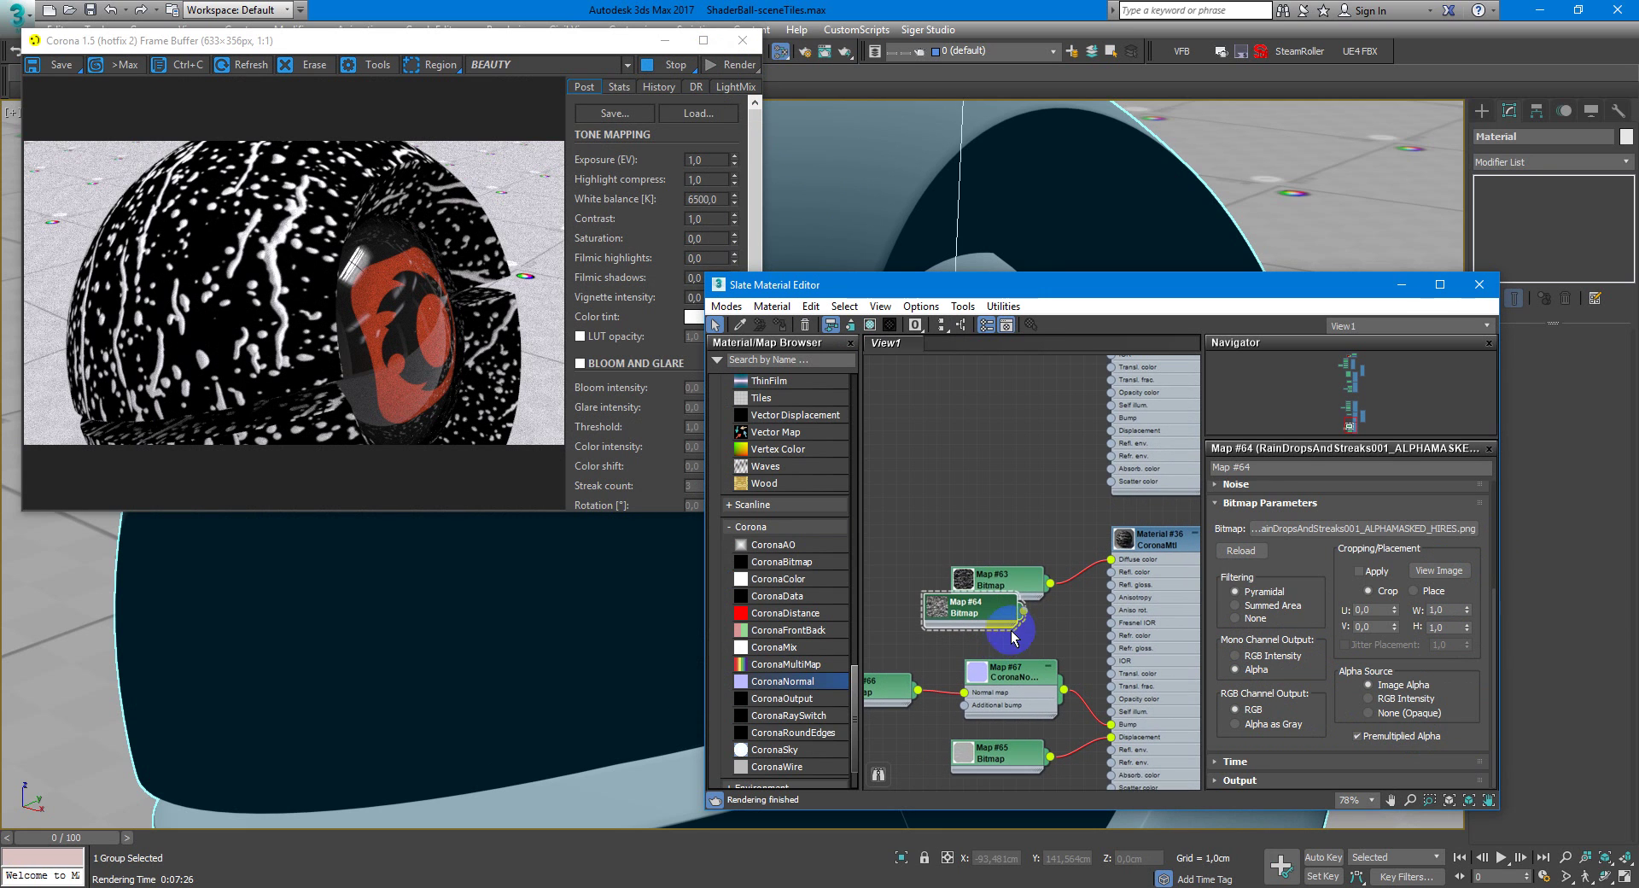
left_click_drag(985, 615, 970, 521)
scroll(990, 550, "down", 2)
scroll(971, 567, "down", 2)
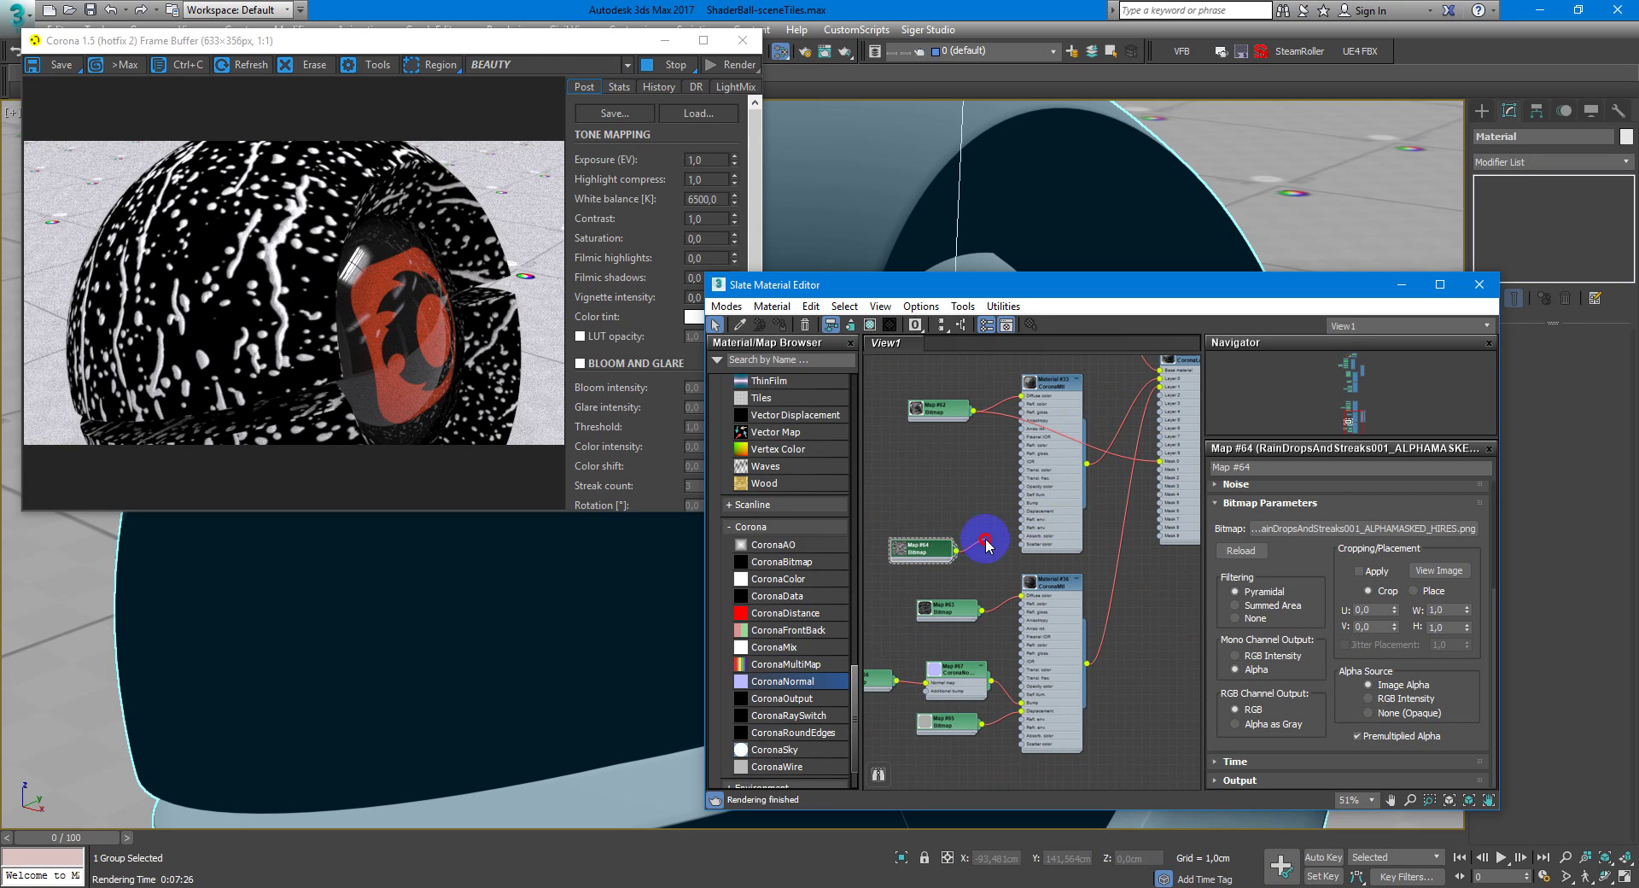
left_click_drag(958, 551, 1162, 471)
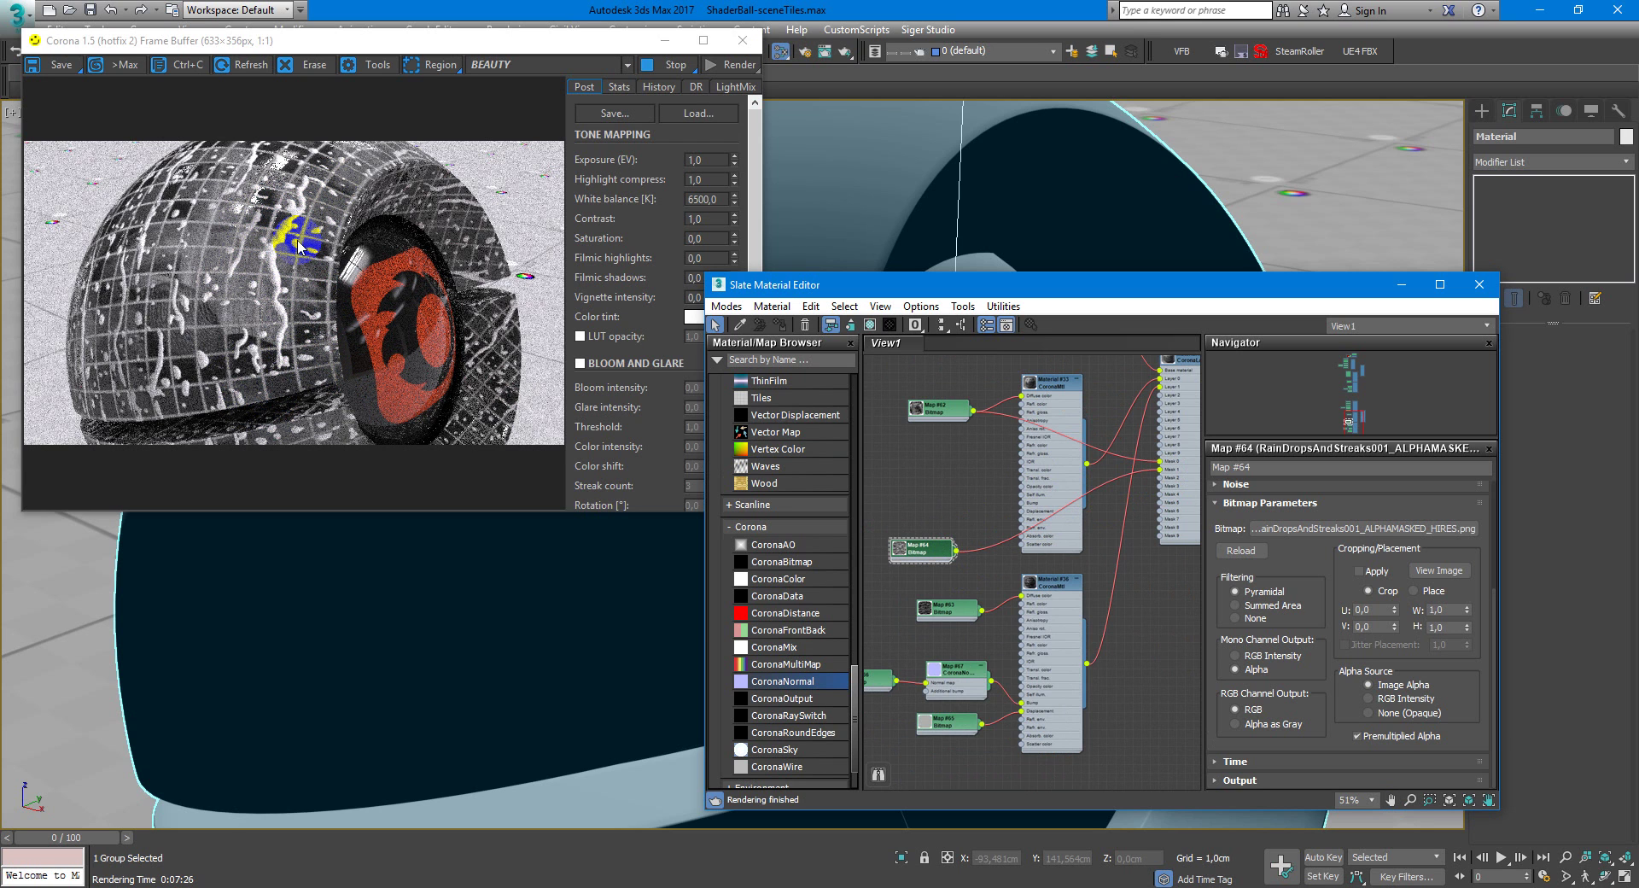
Display the parameters of the rain-drops reflection bitmap Map #63.
middle_click_drag(1007, 513, 1024, 488)
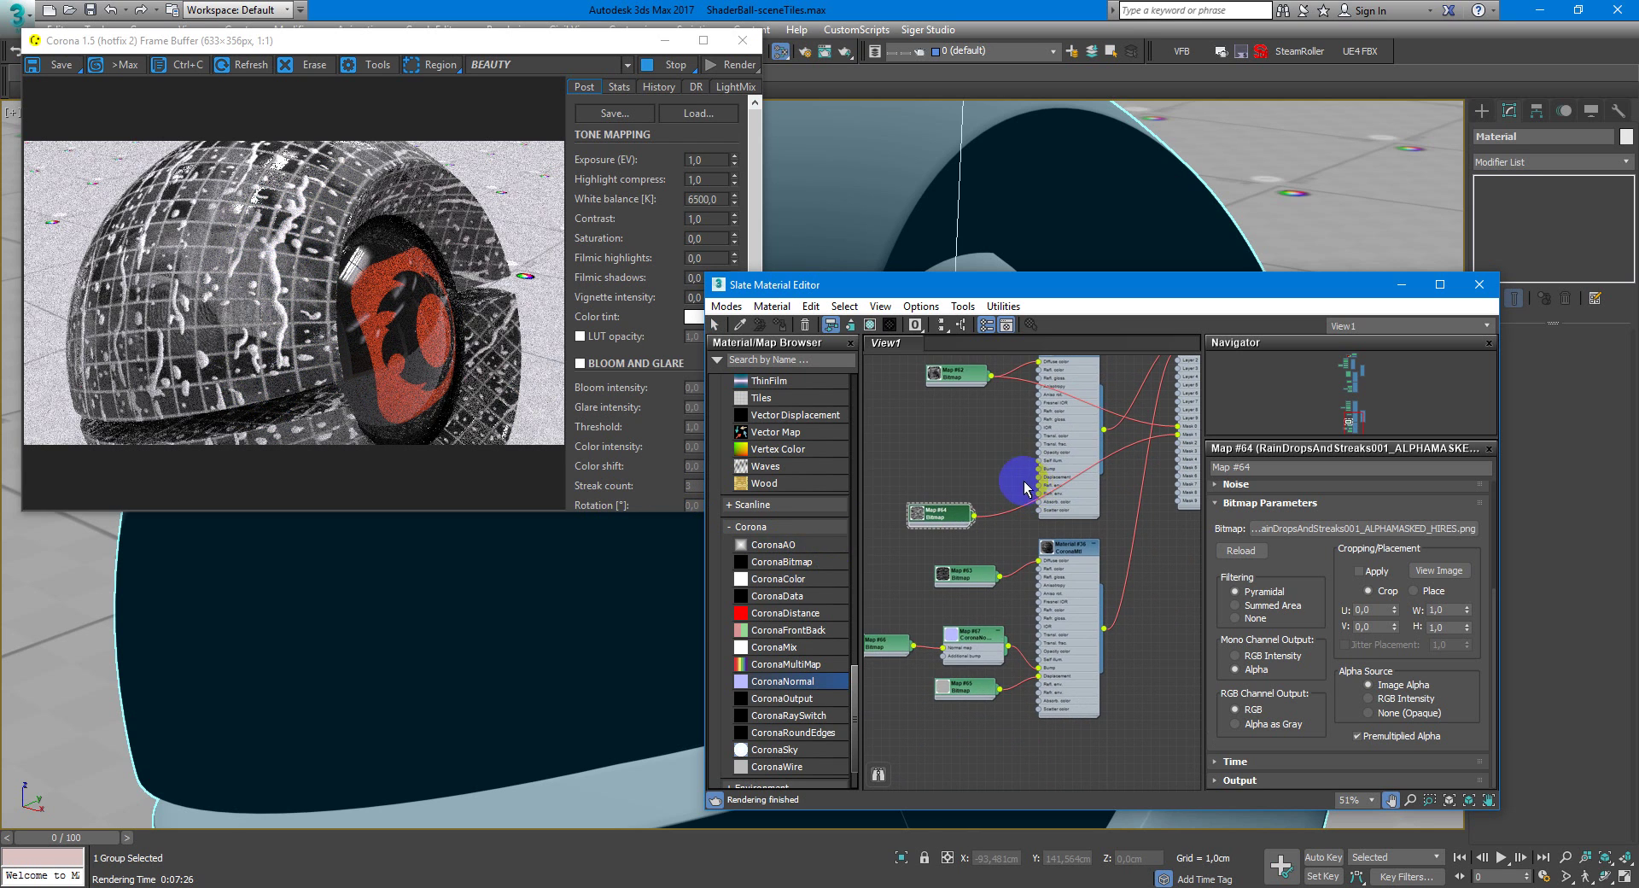
scroll(982, 572, "up", 2)
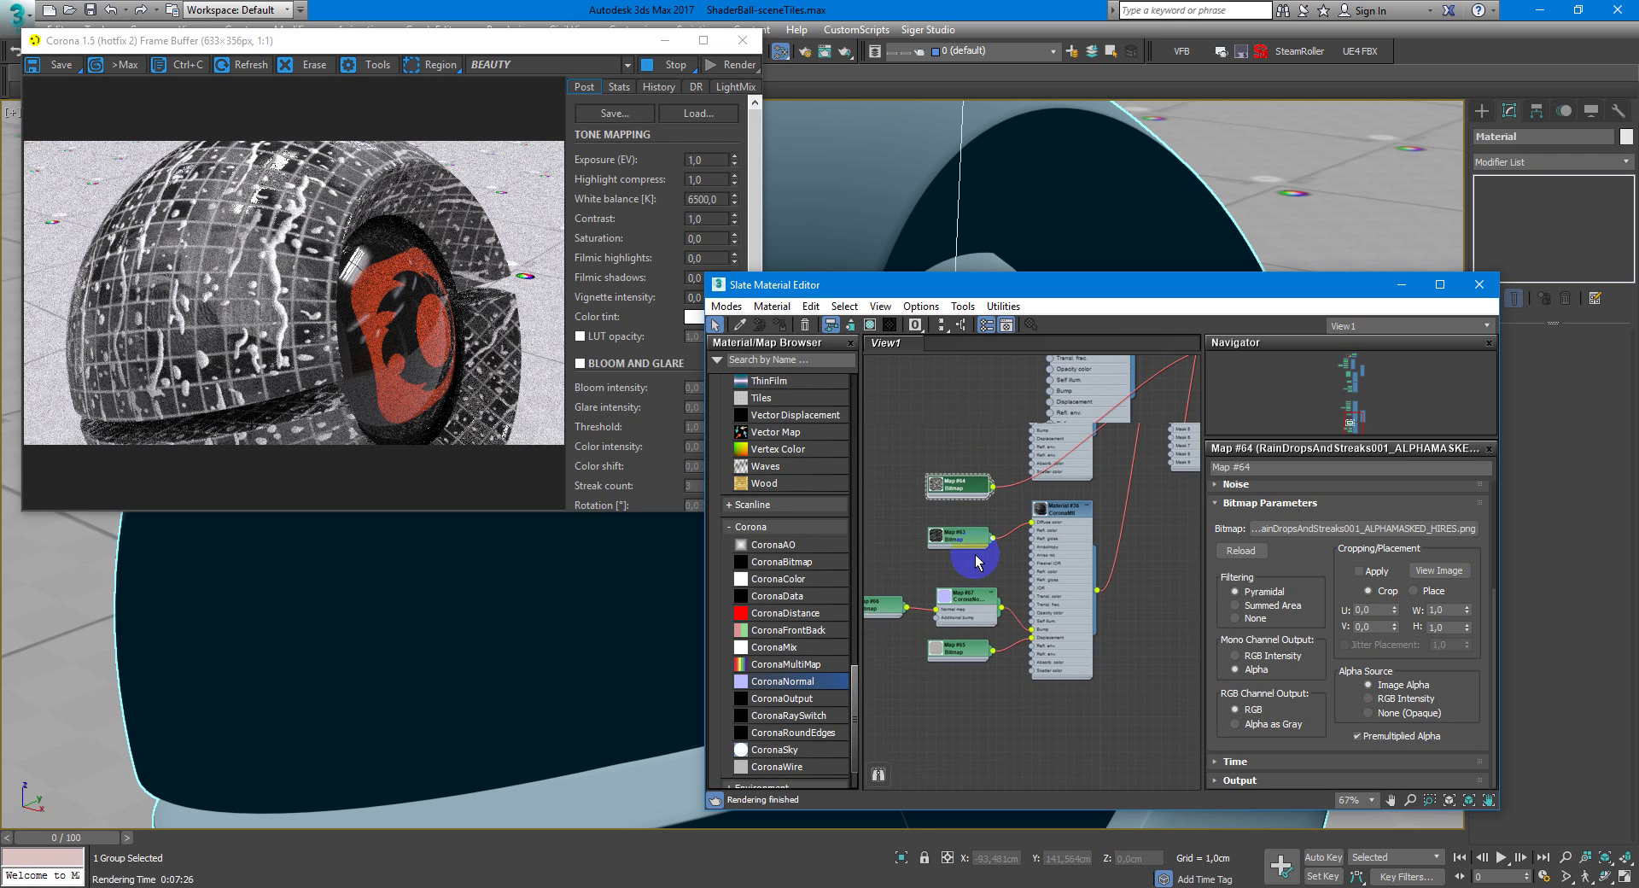
left_click(968, 534)
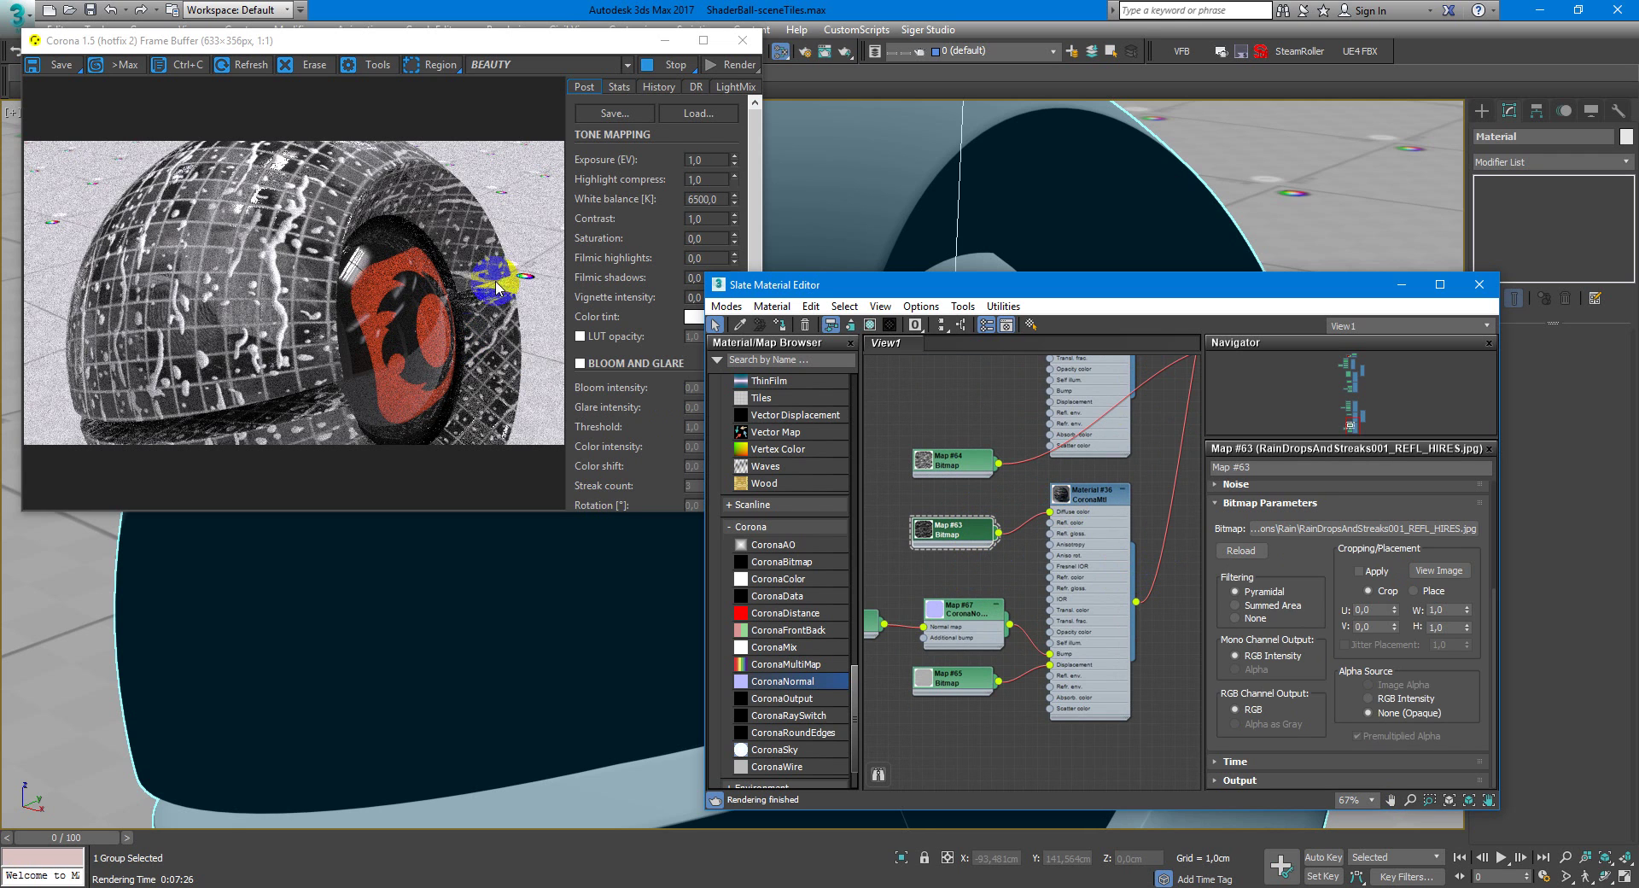
Enable Invert in Map #63's Output rollout.
left_click(1231, 780)
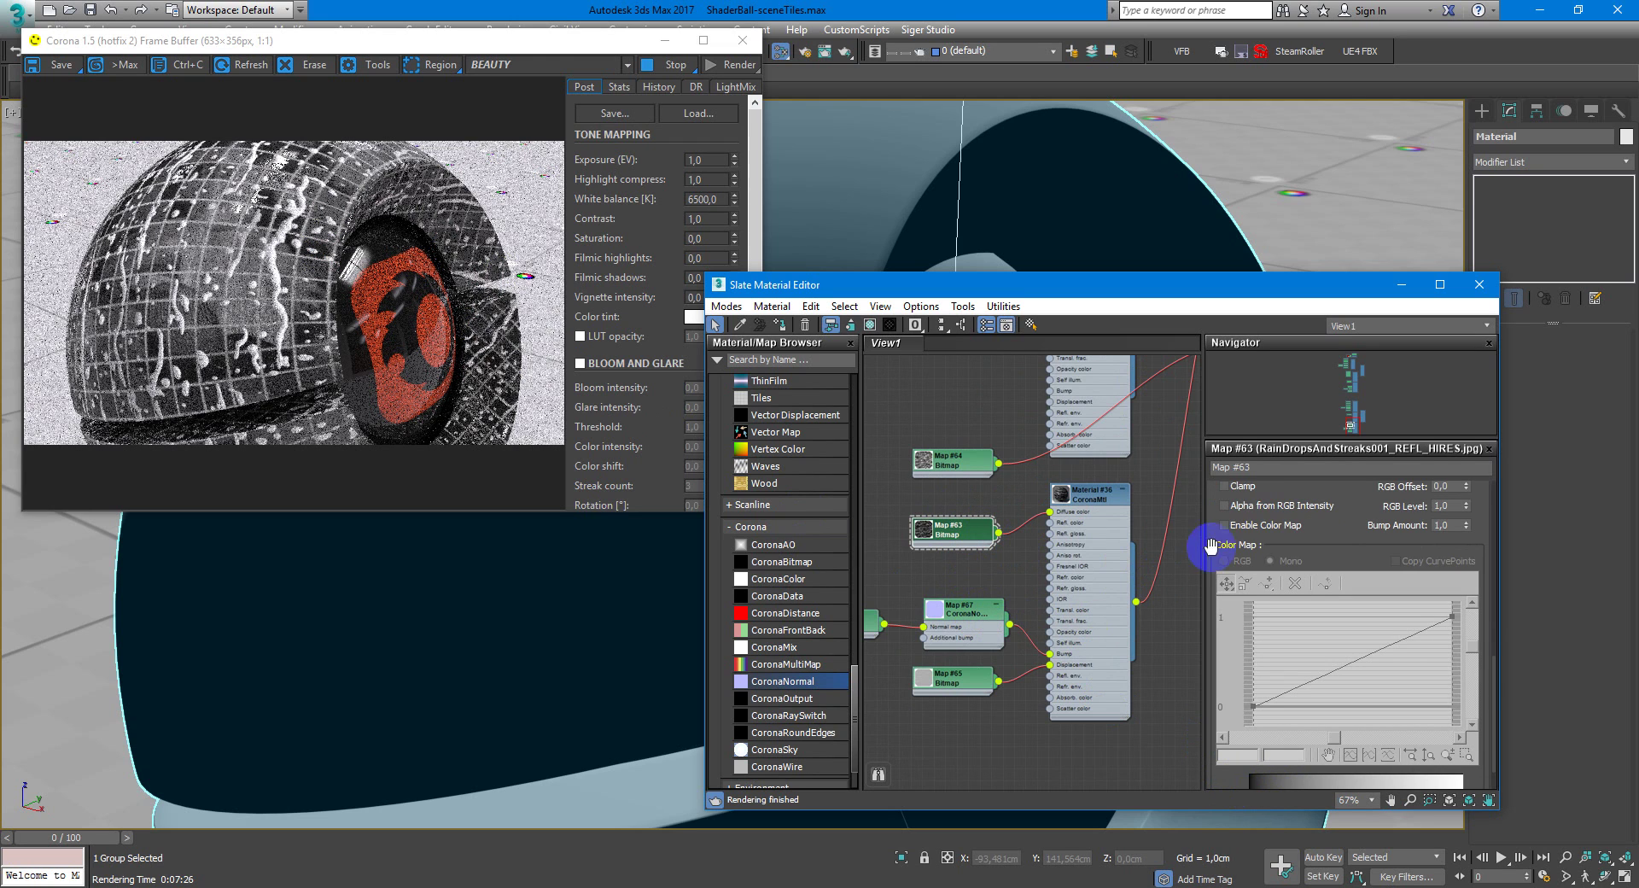
left_click_drag(1298, 531, 1306, 631)
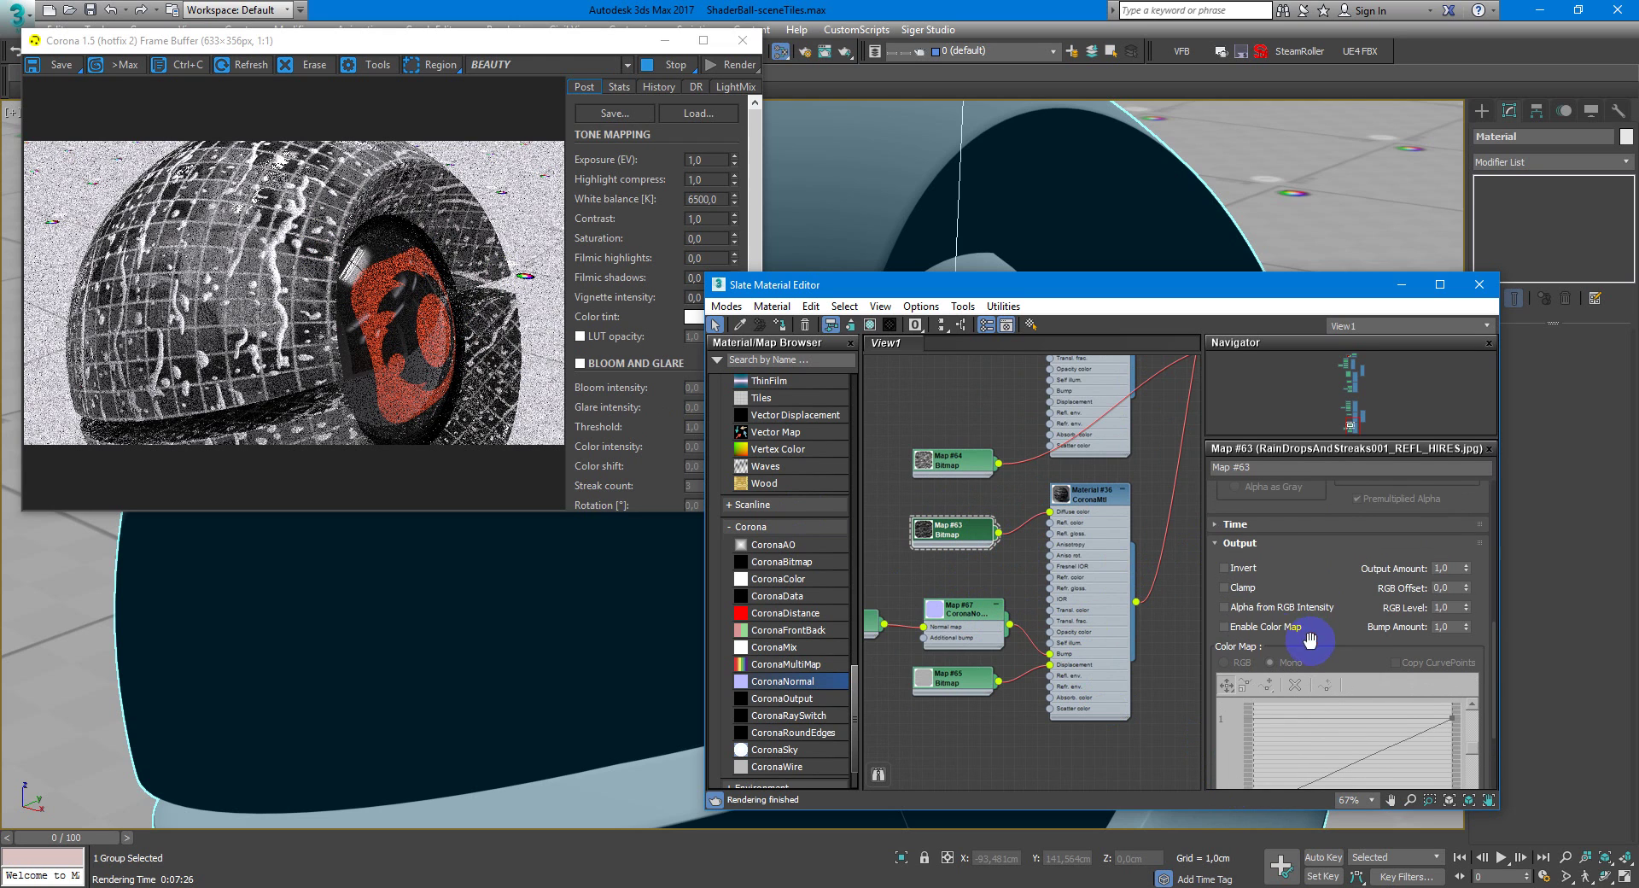
left_click(1224, 568)
scroll(980, 546, "up", 2)
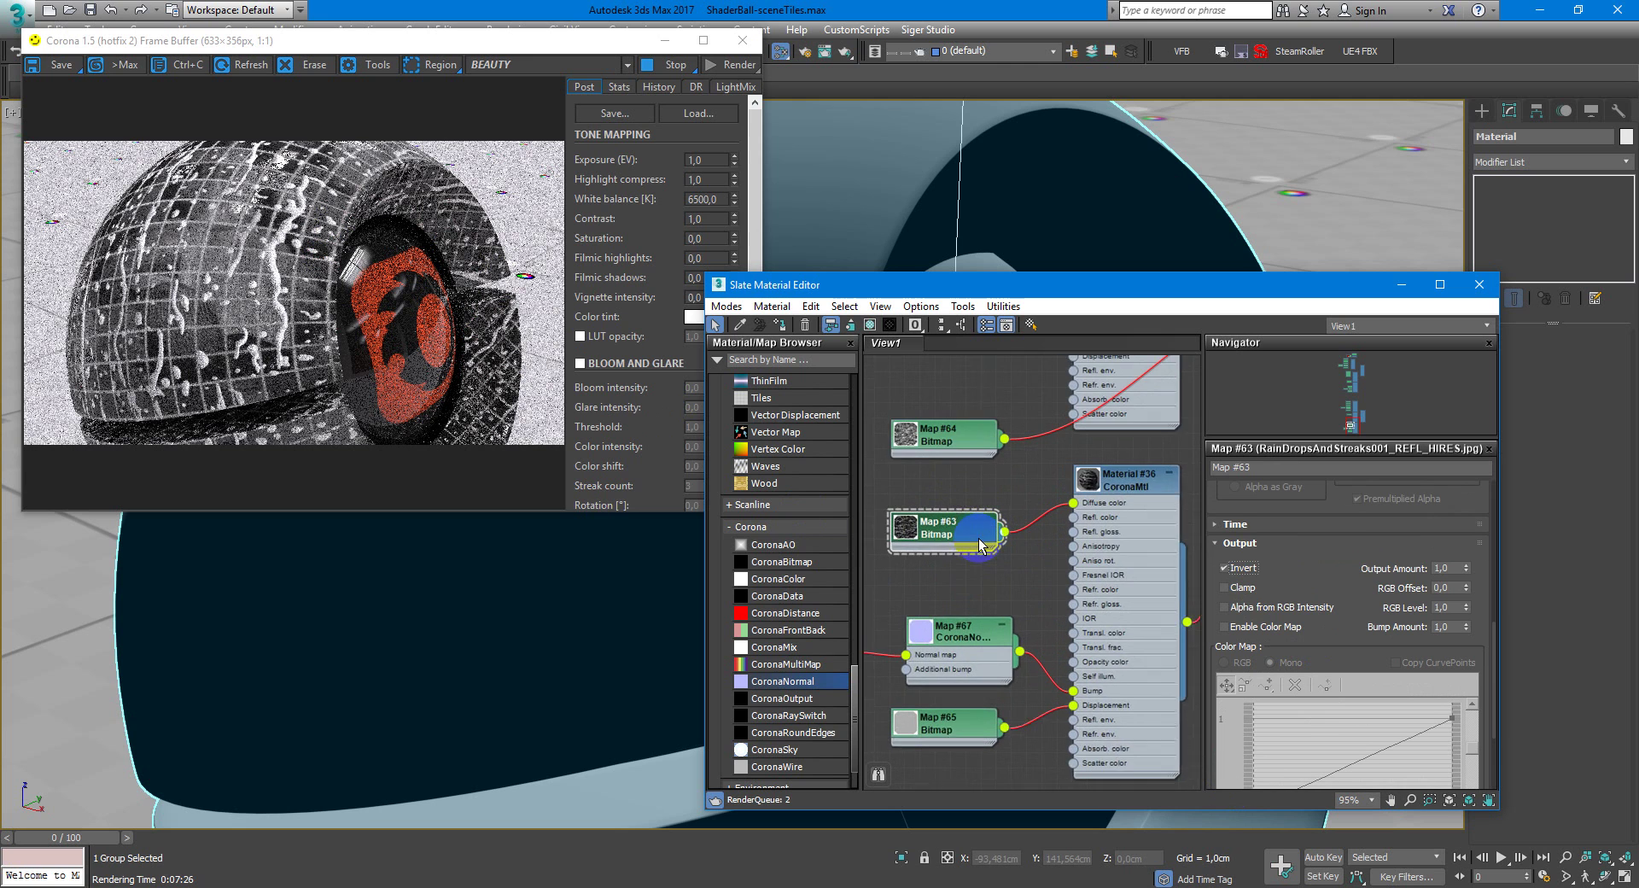
scroll(980, 546, "down", 2)
Wire Map #63 into Material #36's Refl. color input and show the material's settings.
middle_click_drag(1017, 475, 1043, 642)
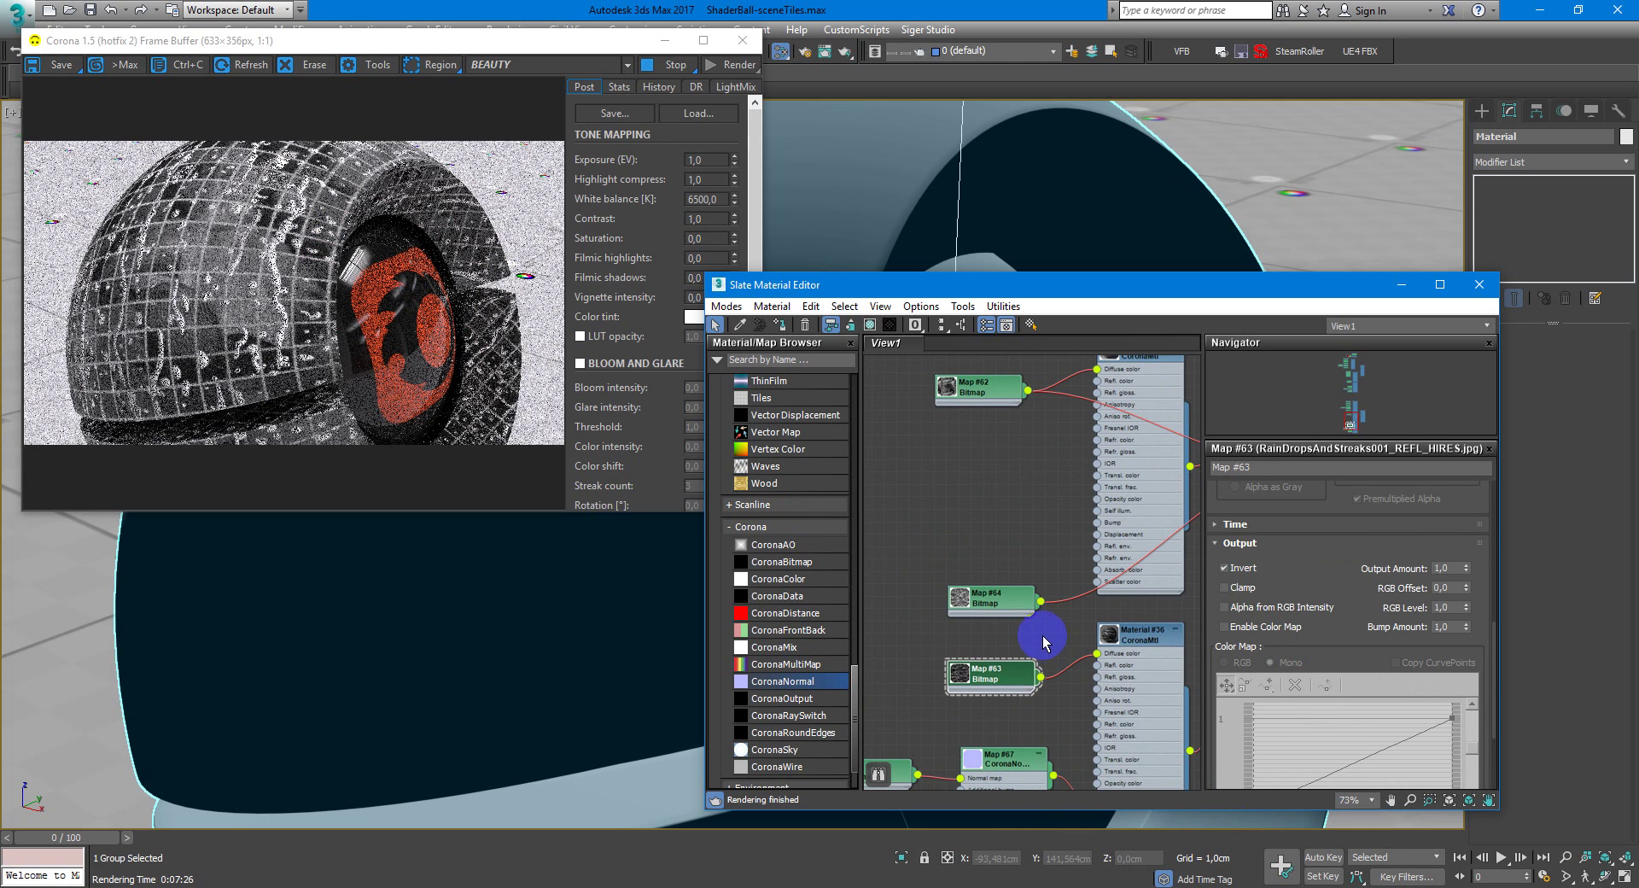
middle_click_drag(1049, 527, 1047, 448)
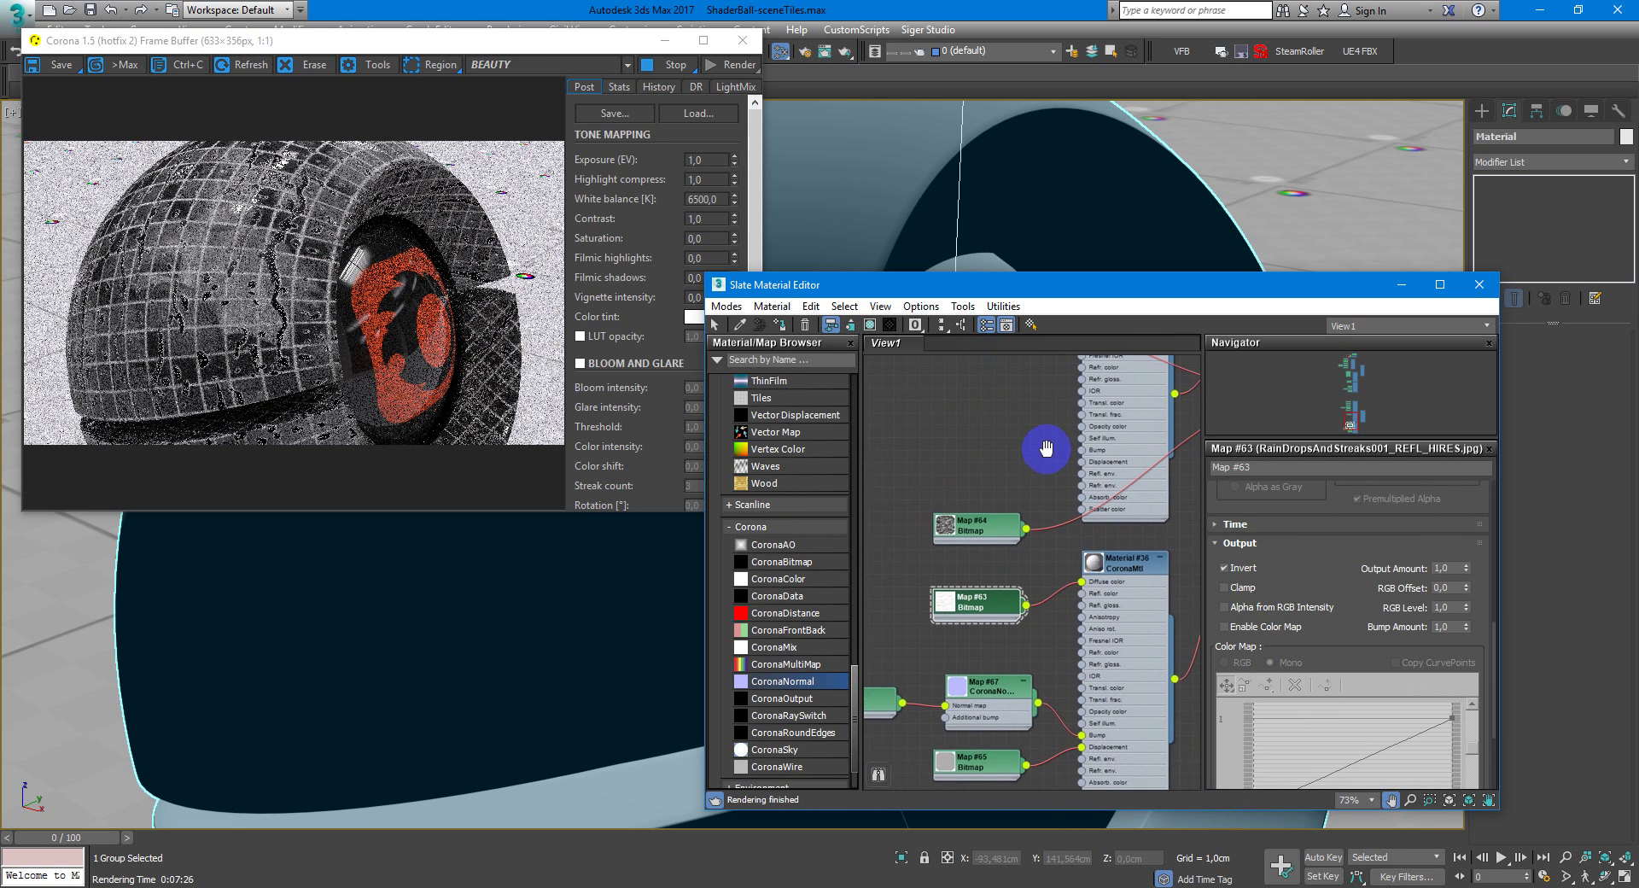
middle_click_drag(1050, 589, 1042, 559)
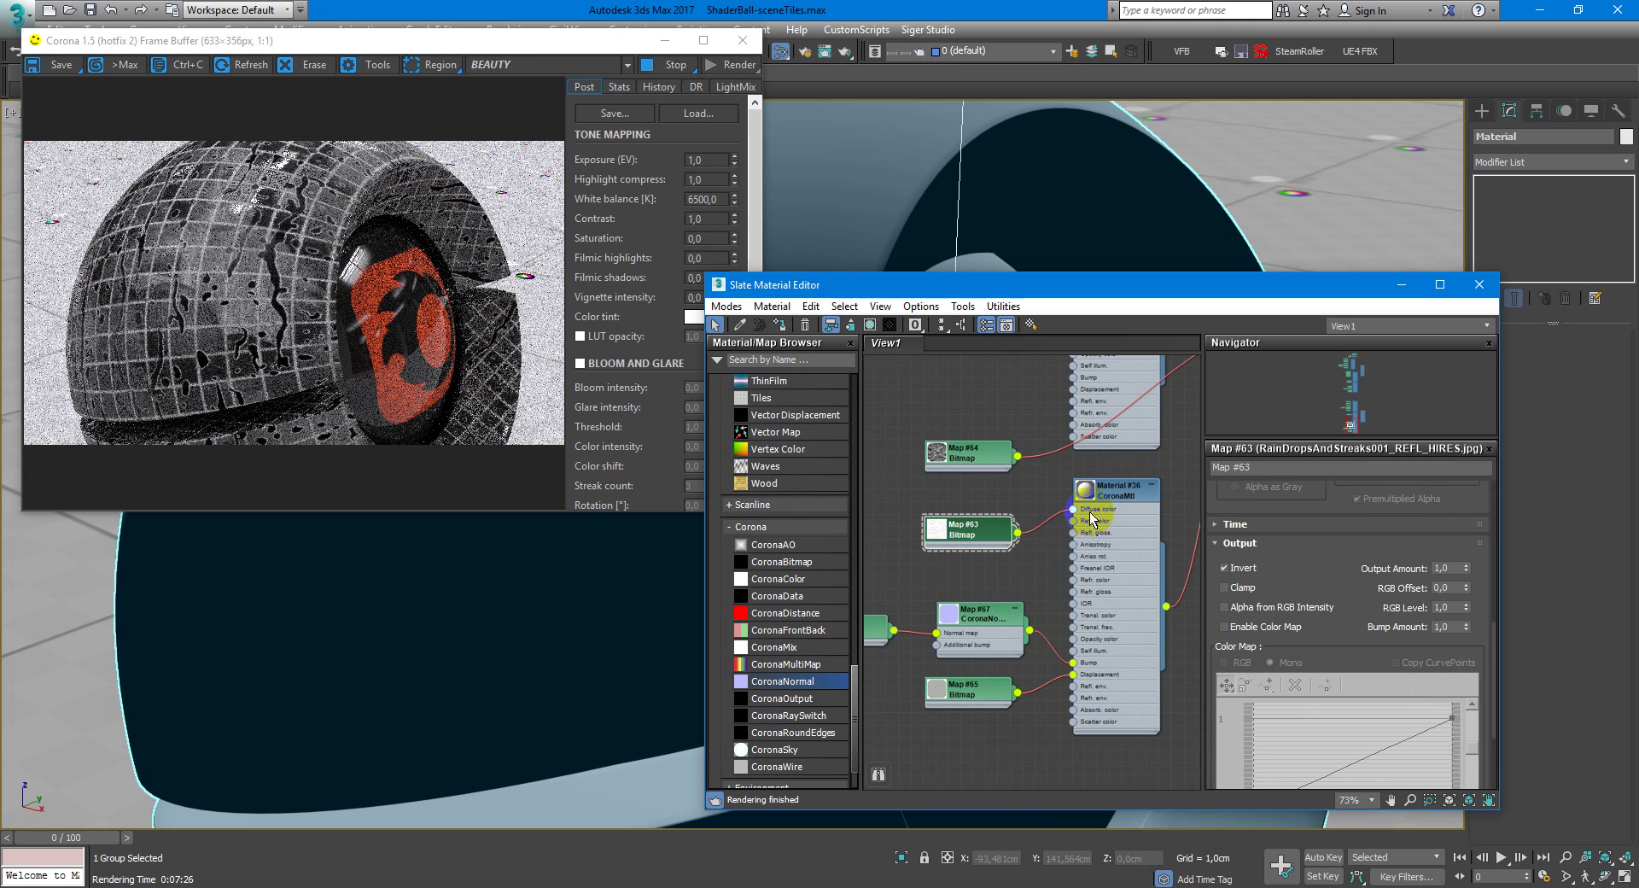
left_click(1074, 510)
left_click_drag(1077, 517, 1073, 520)
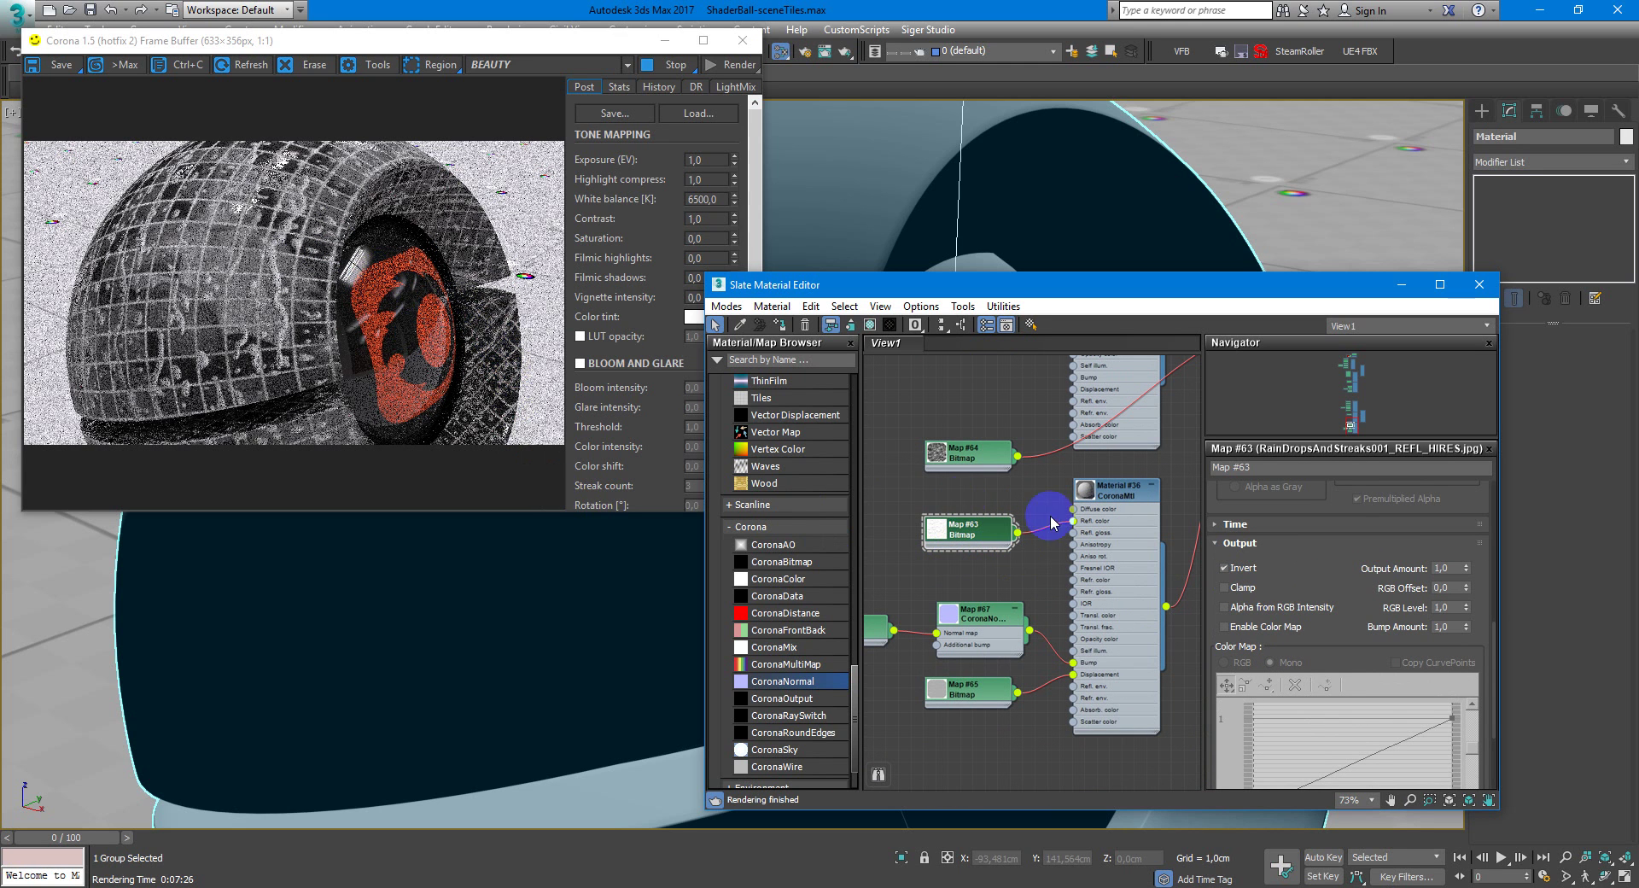
double_click(1133, 510)
Give Material #36 reflection level 1,0, glossiness 0,98, Fresnel IOR 1,33, refraction level 1,0 and IOR 1,33.
scroll(1189, 522, "down", 5)
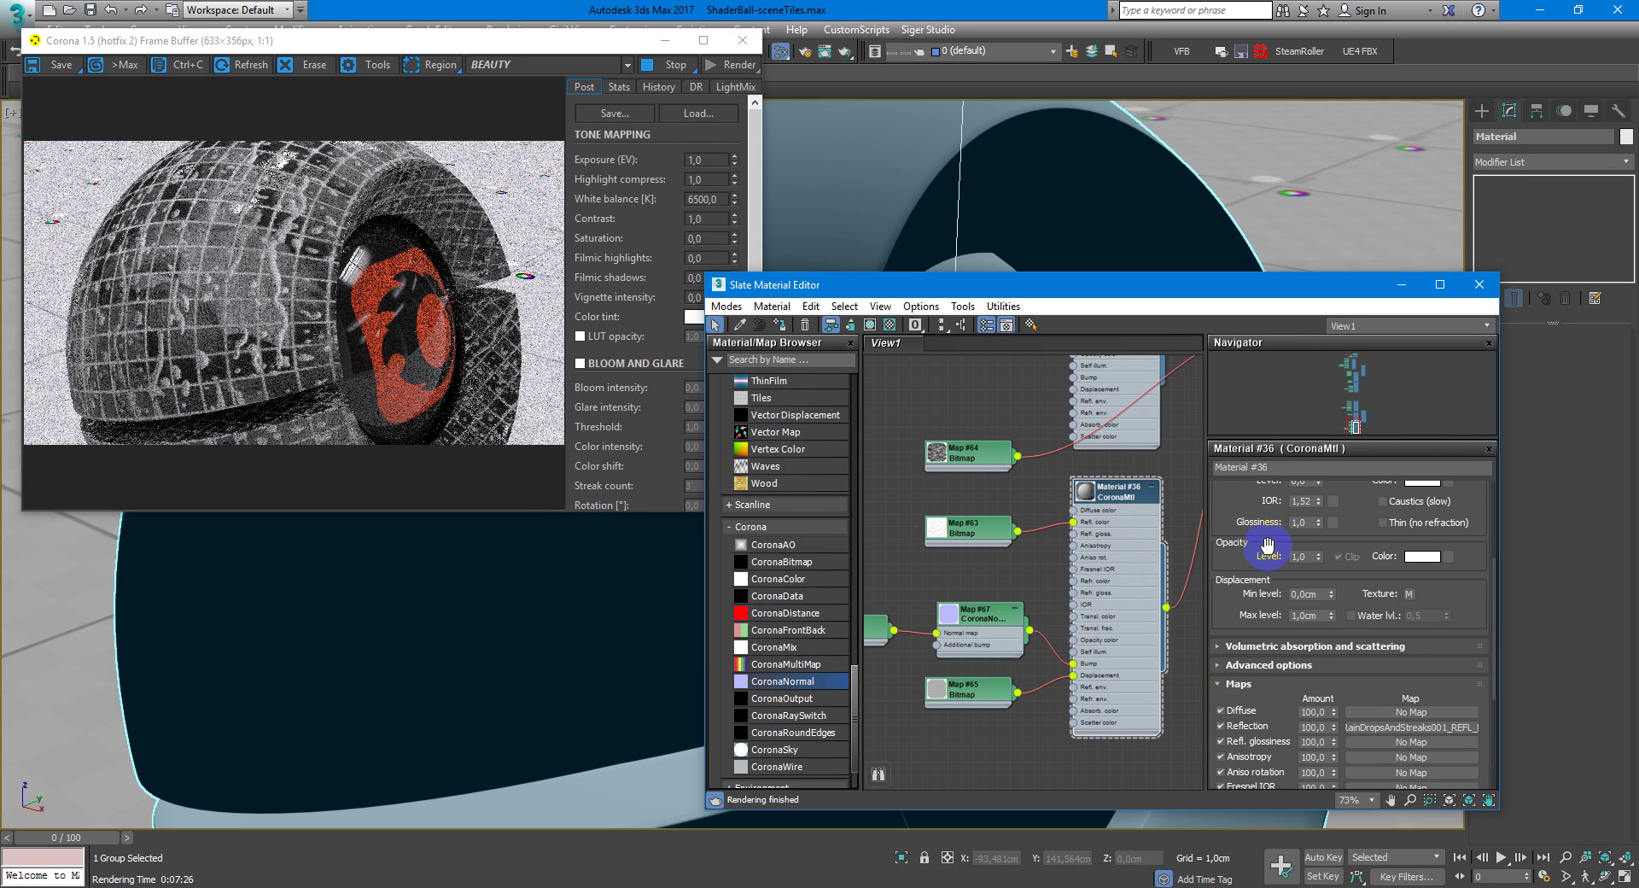
left_click_drag(1222, 509, 1237, 750)
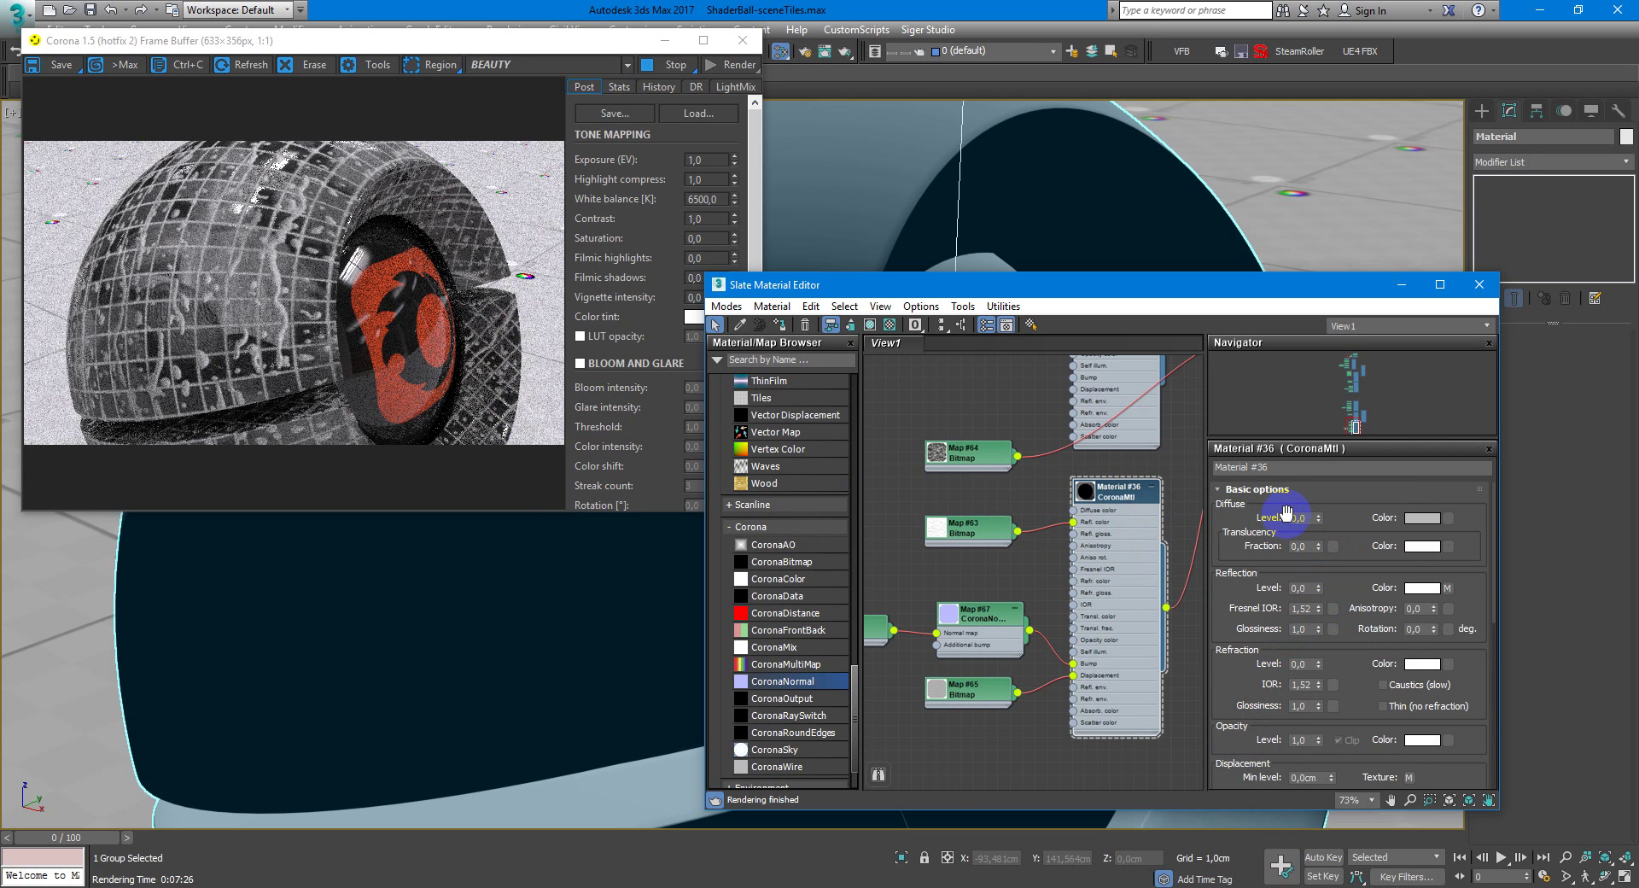
left_click(1320, 589)
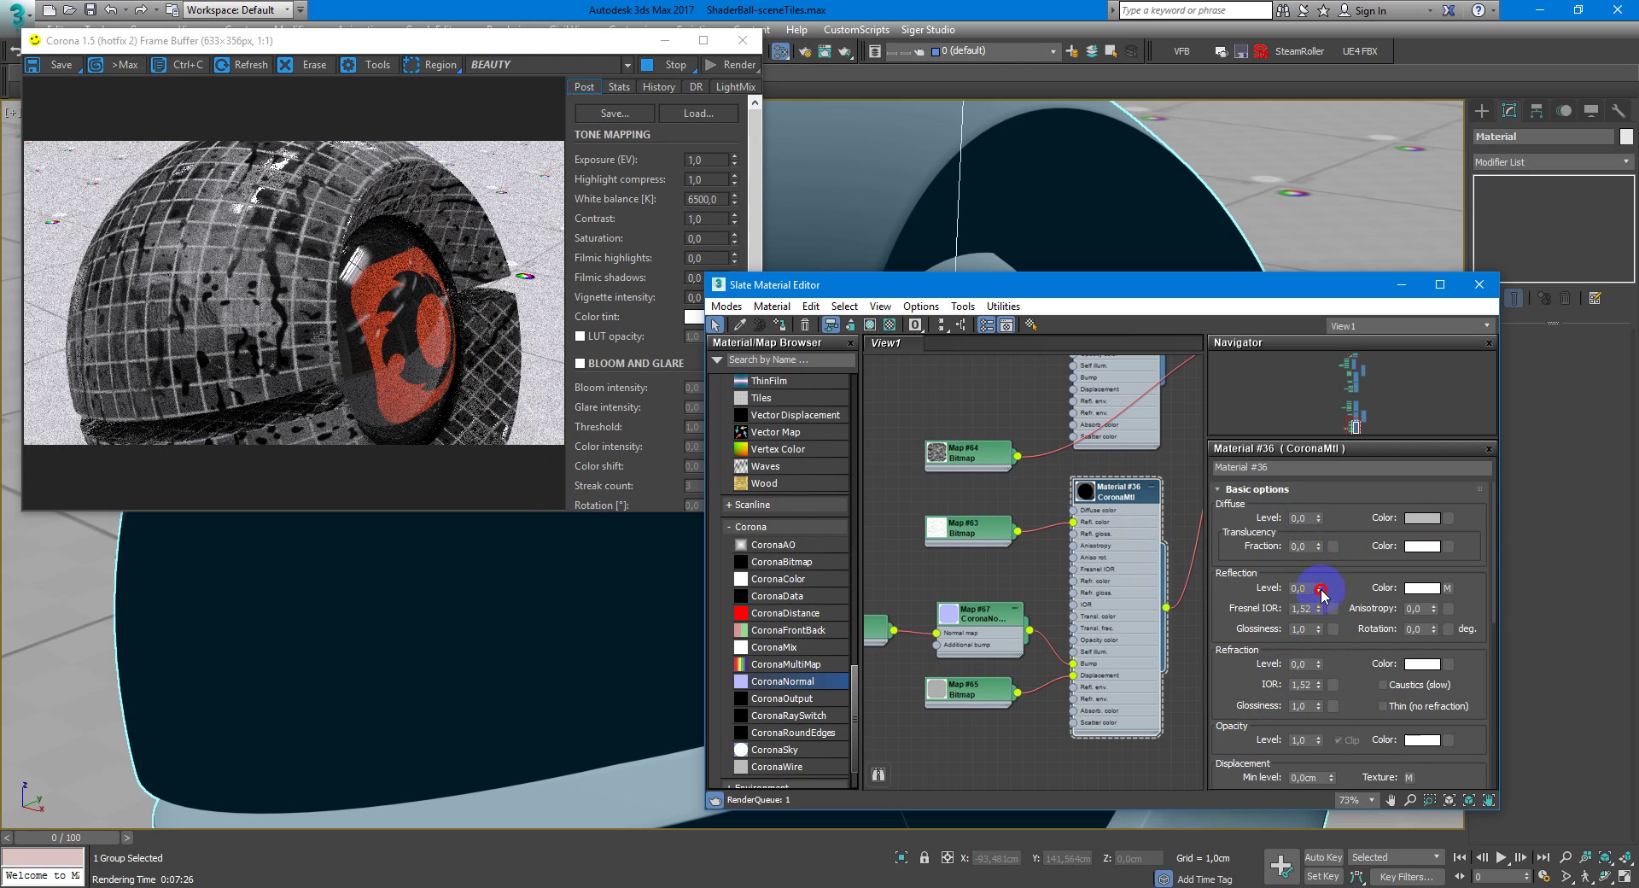
left_click_drag(1321, 592, 1325, 611)
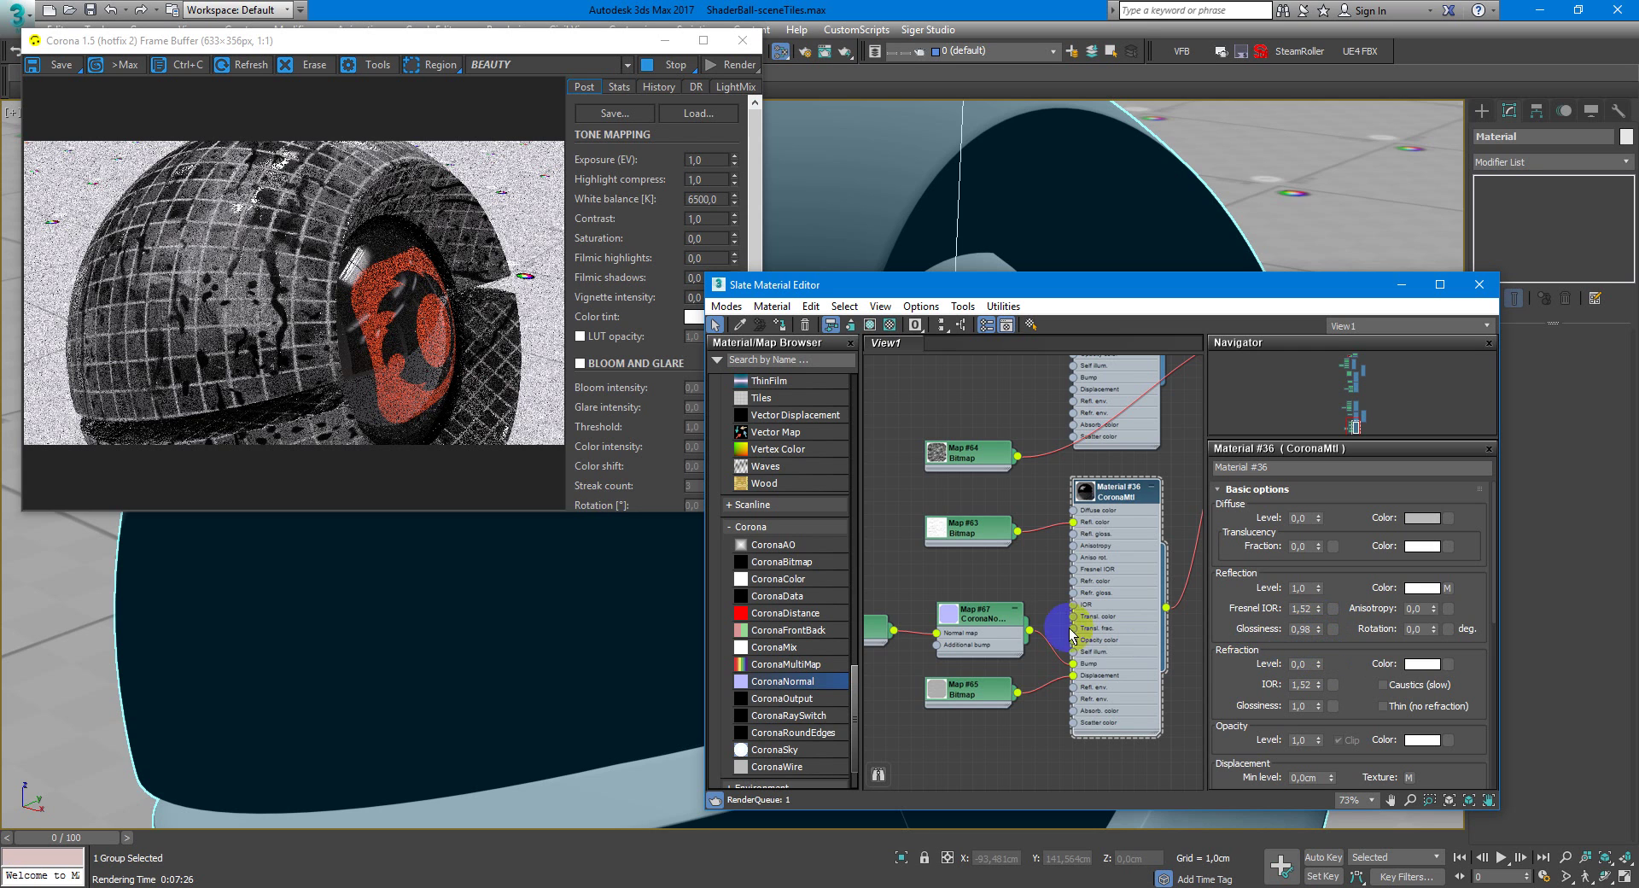
scroll(1049, 619, "up", 2)
left_click_drag(977, 525, 977, 540)
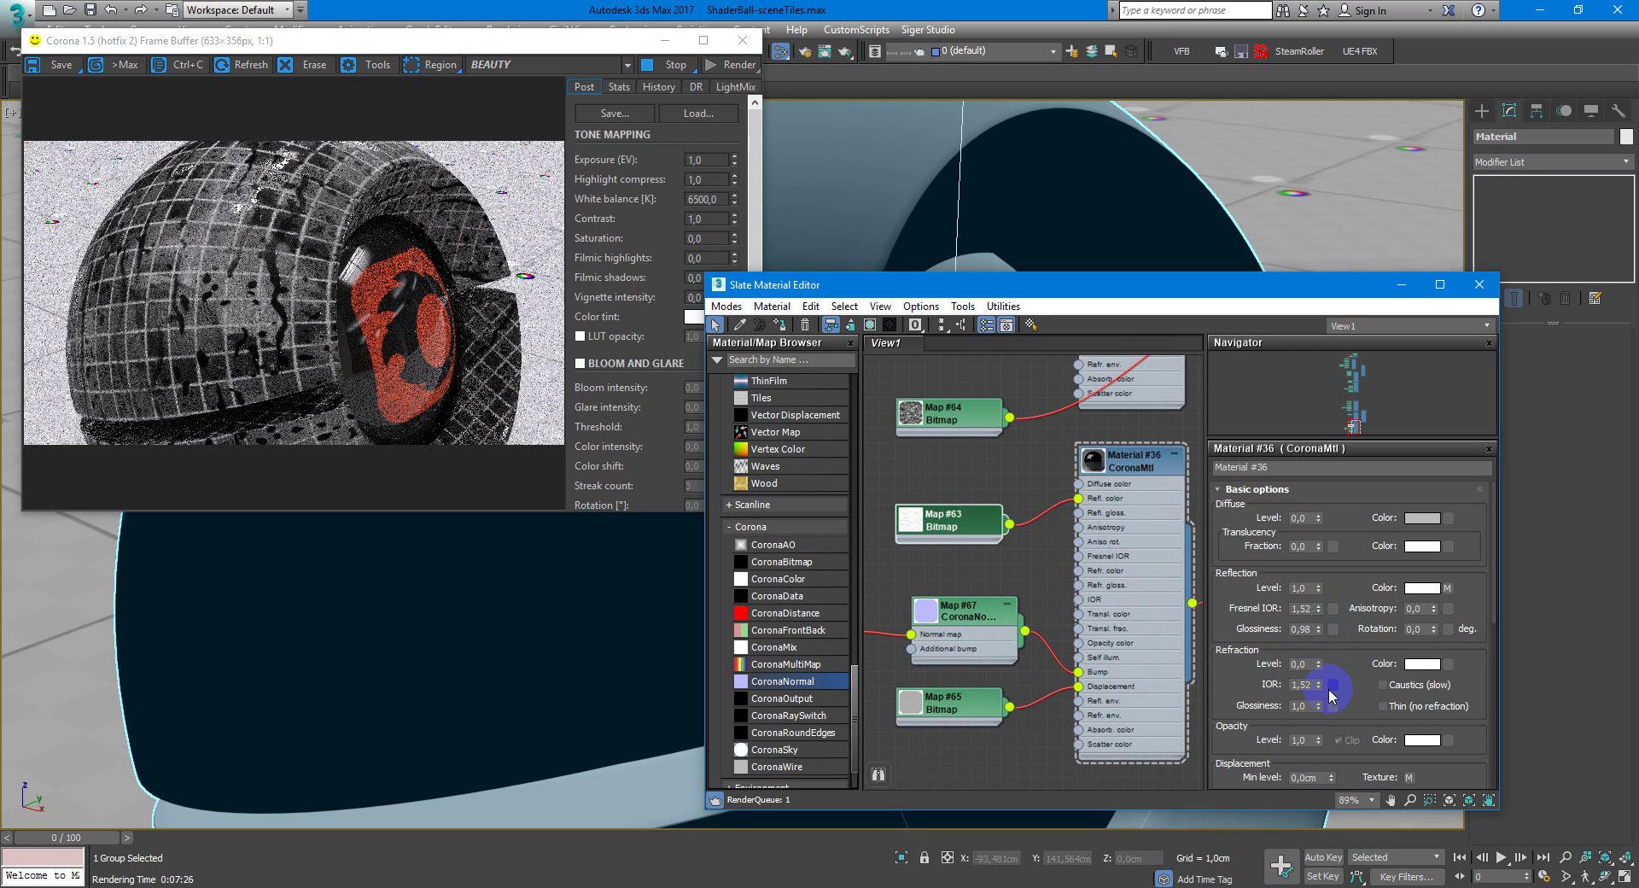
left_click_drag(1318, 664, 1318, 651)
type("1,33")
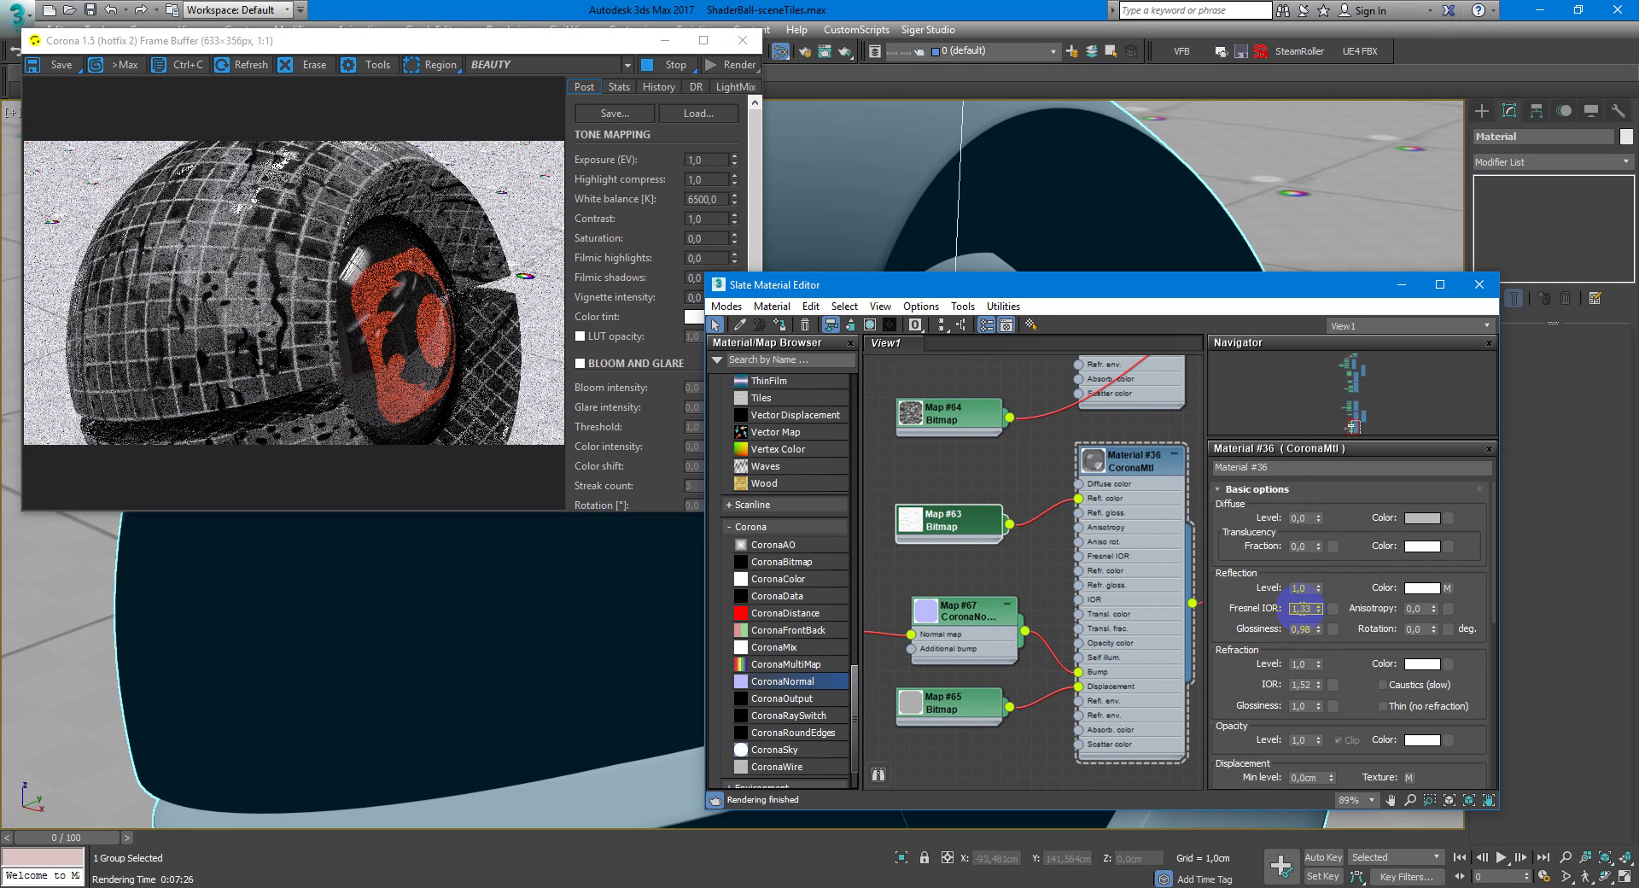
key("Tab")
key("Tab")
type("1,33")
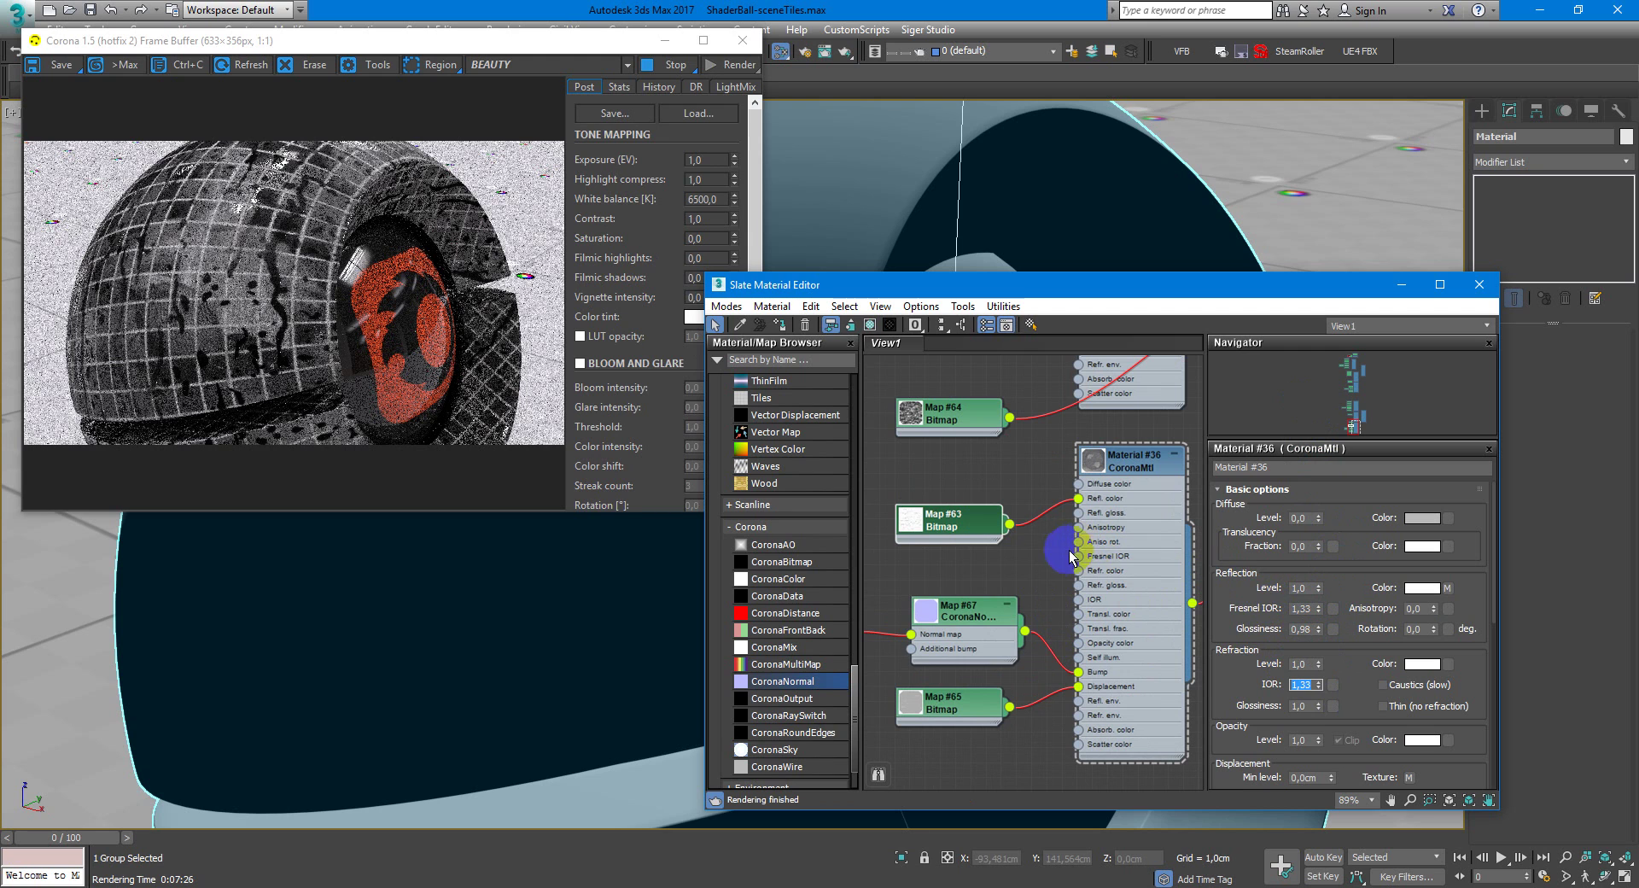
left_click_drag(990, 616, 963, 617)
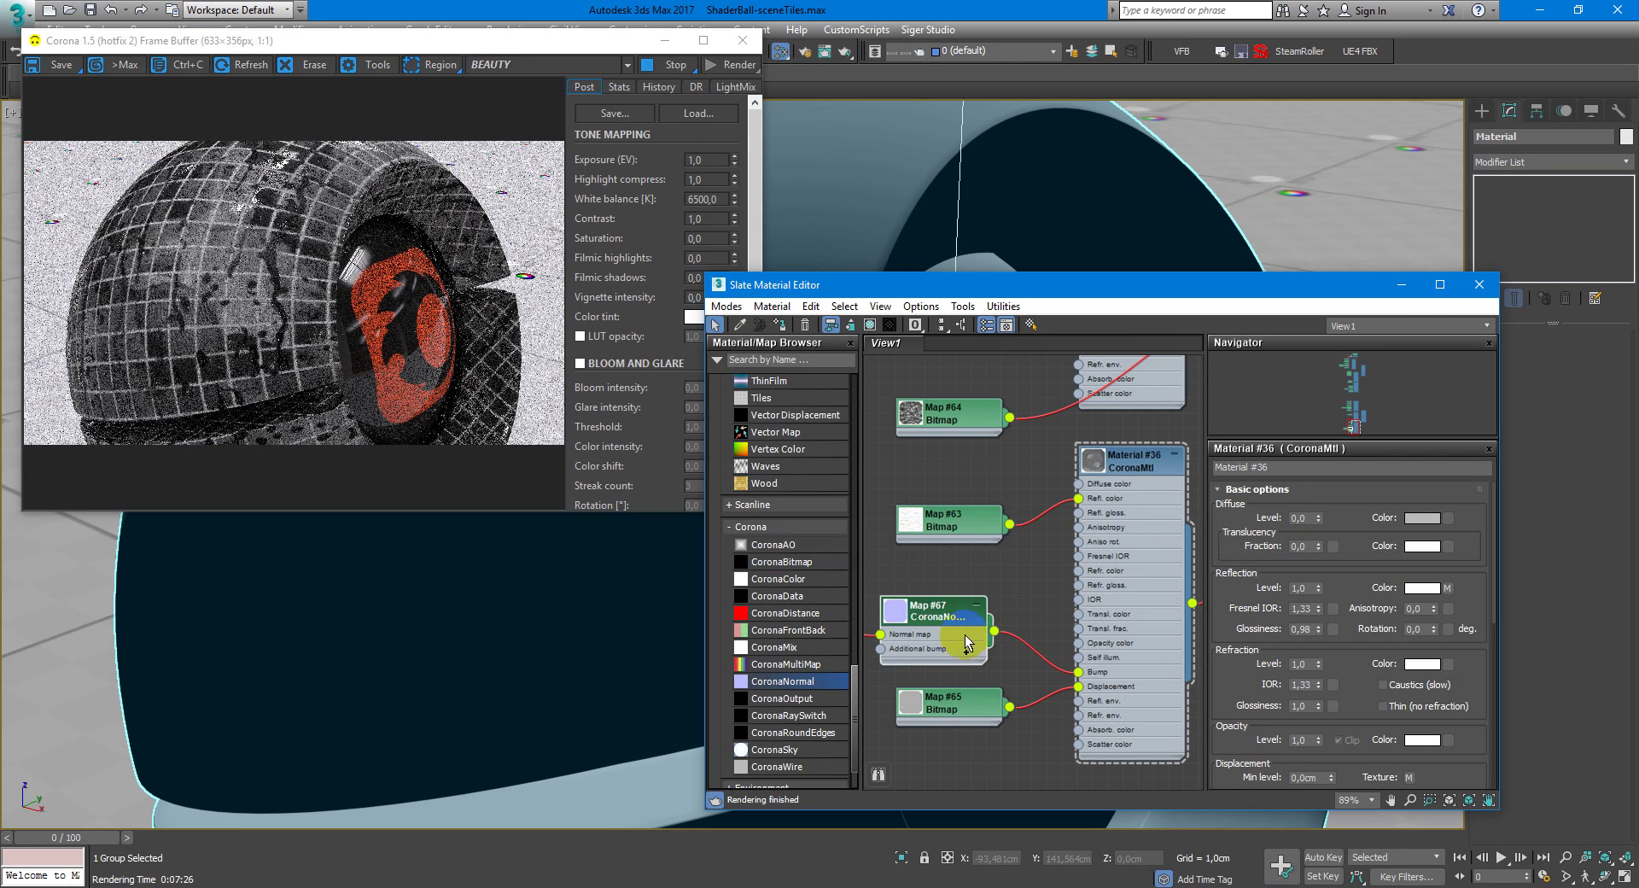
Uncheck Invert on the rain-drops reflection bitmap Map #63.
scroll(1112, 609, "down", 2)
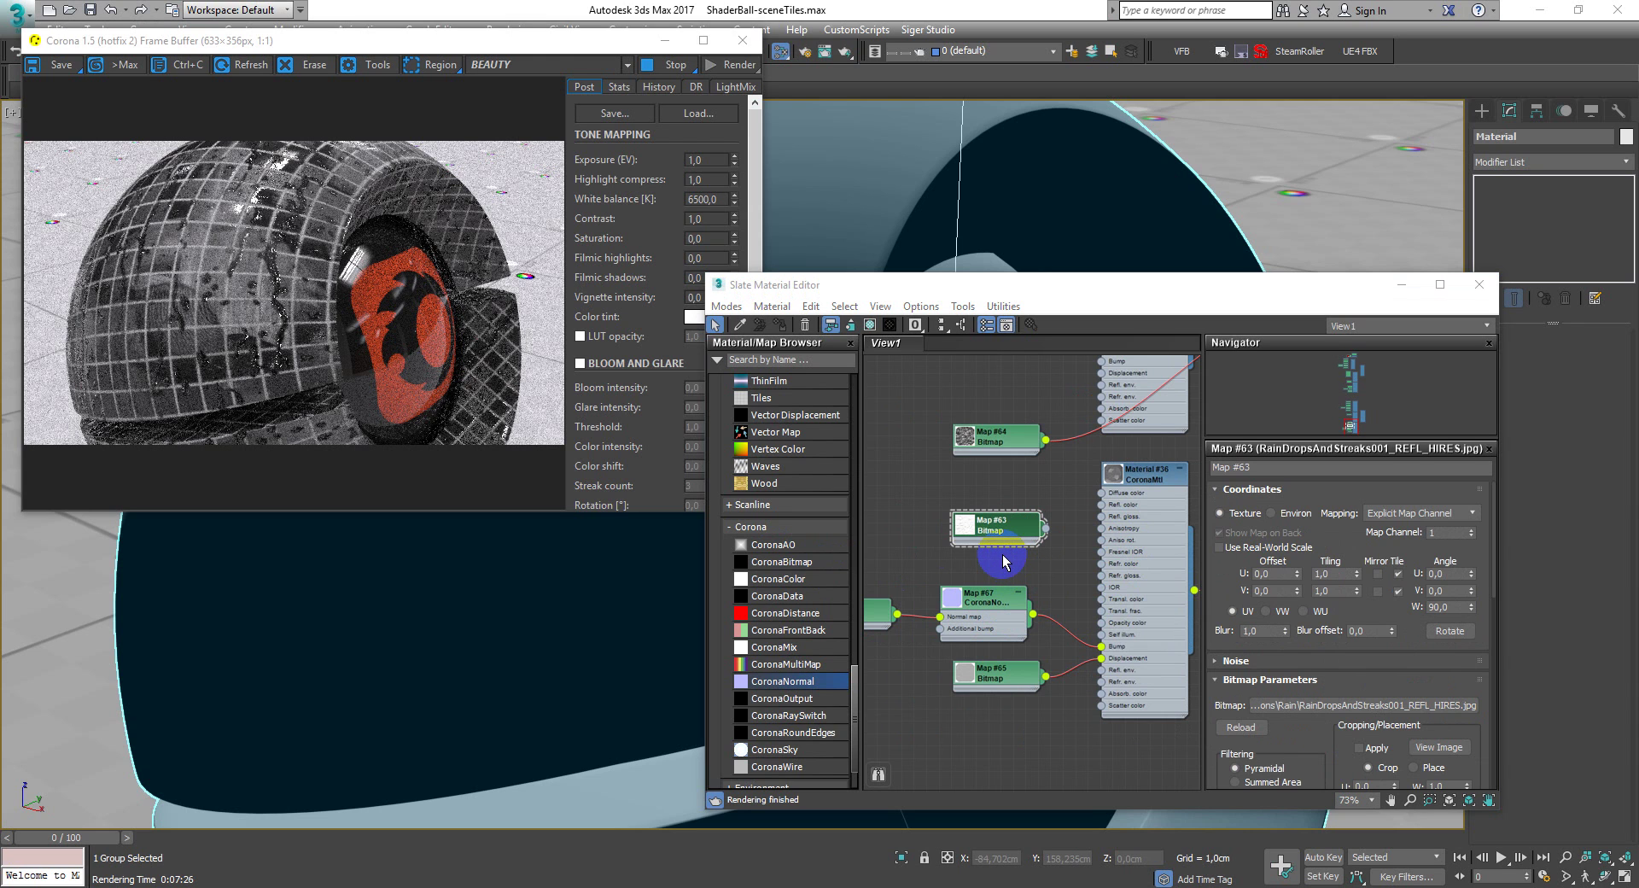
left_click(997, 527)
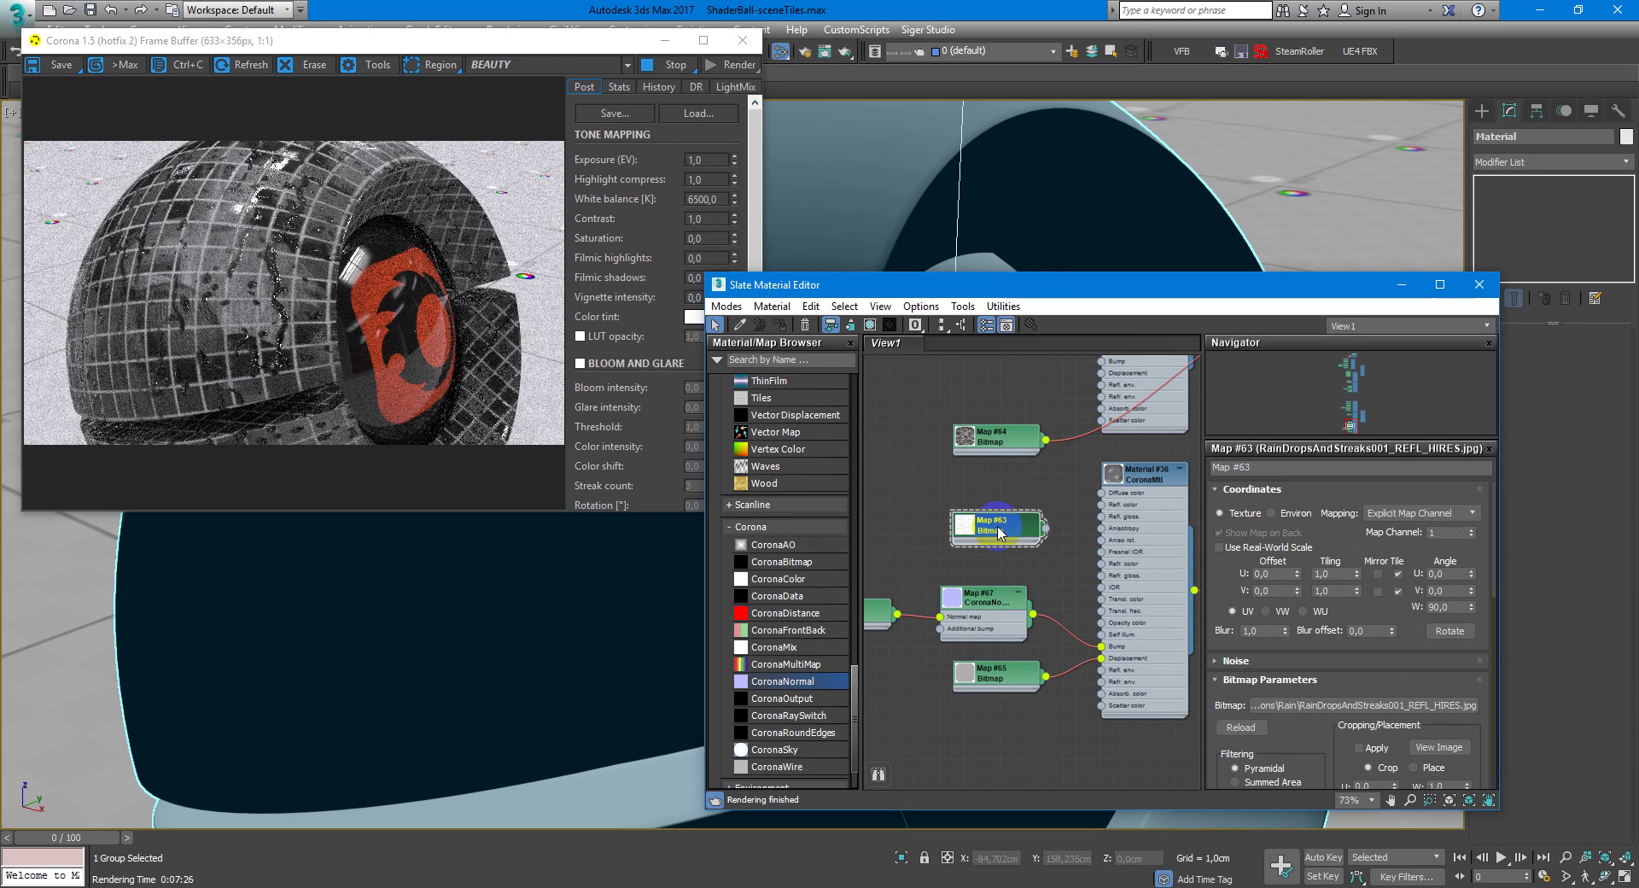
left_click_drag(1217, 613, 1216, 518)
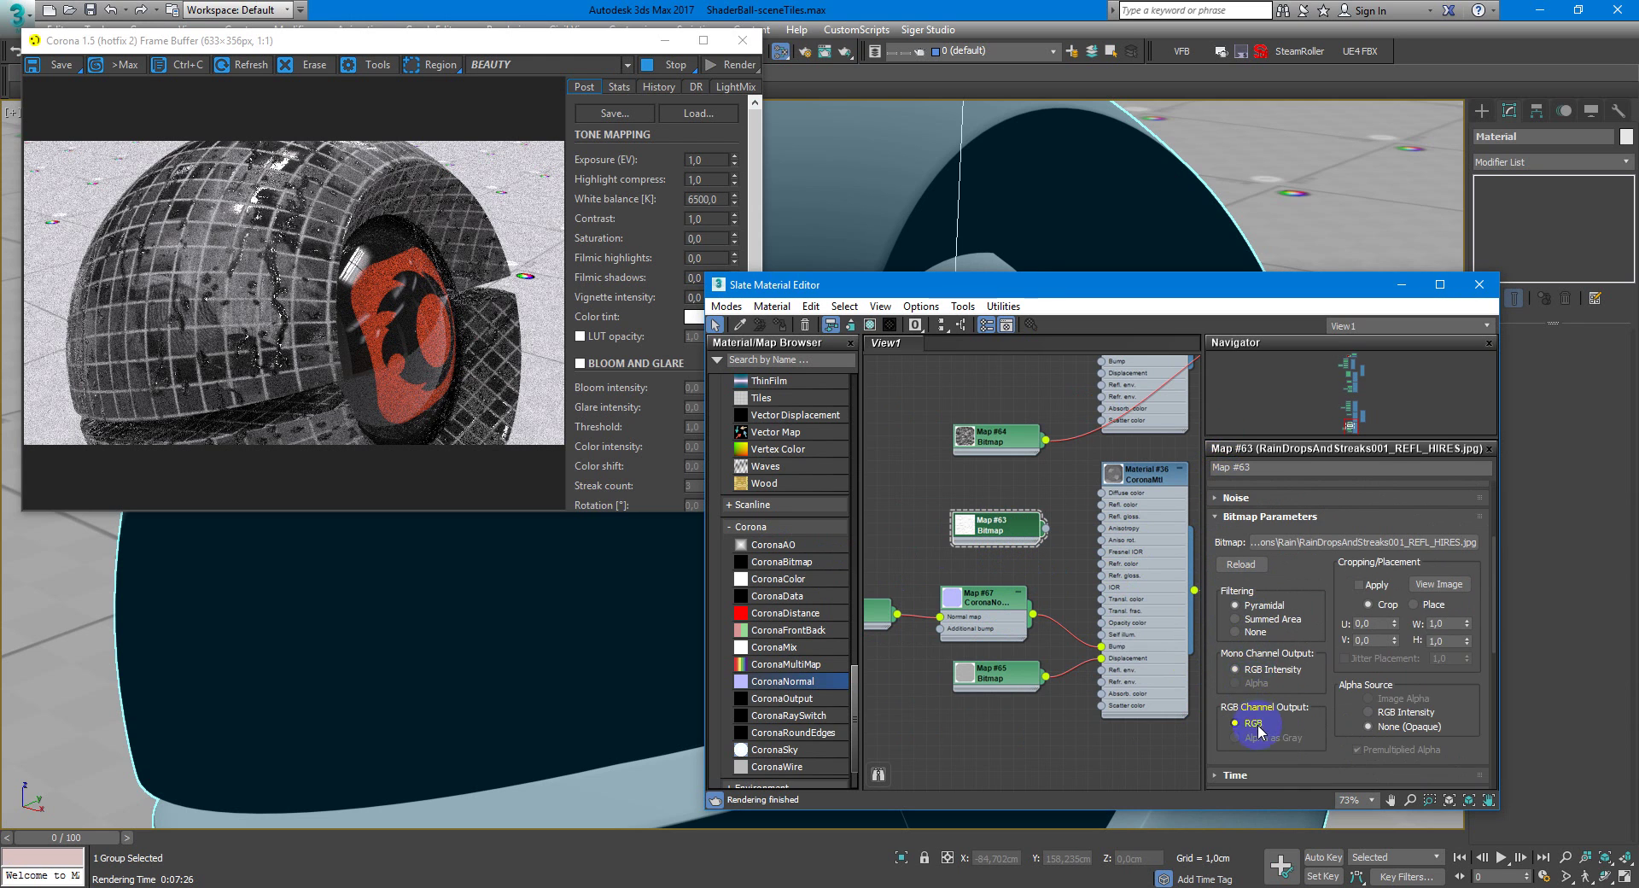
left_click_drag(1225, 750, 1237, 605)
left_click(1245, 661)
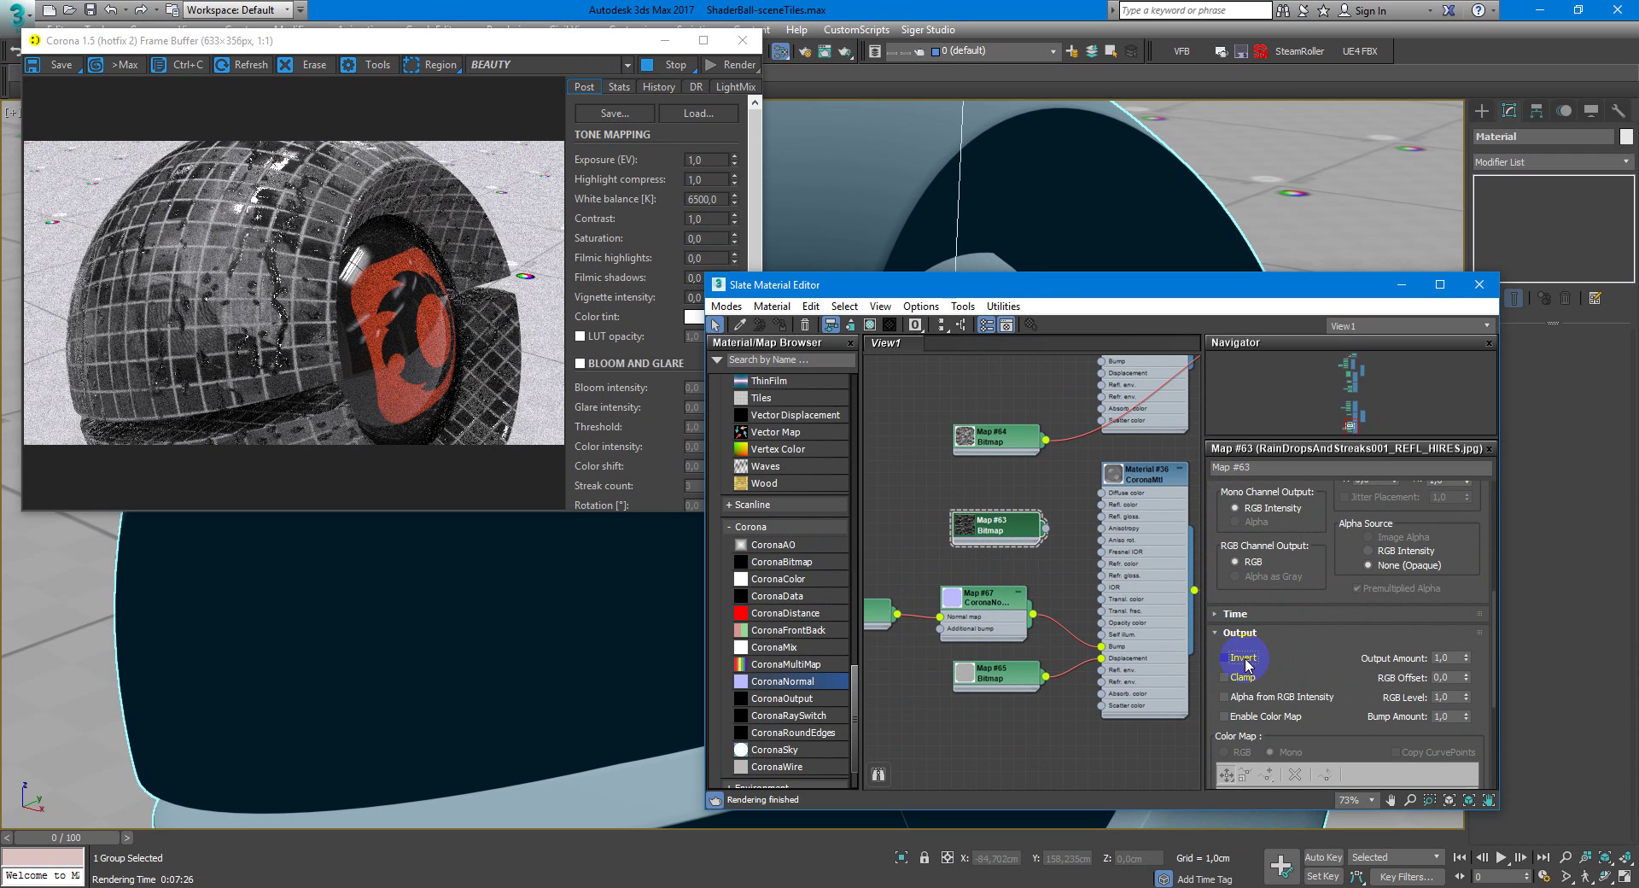
Connect Map #59 to Material #32's Displacement input.
middle_click_drag(1063, 547, 1072, 648)
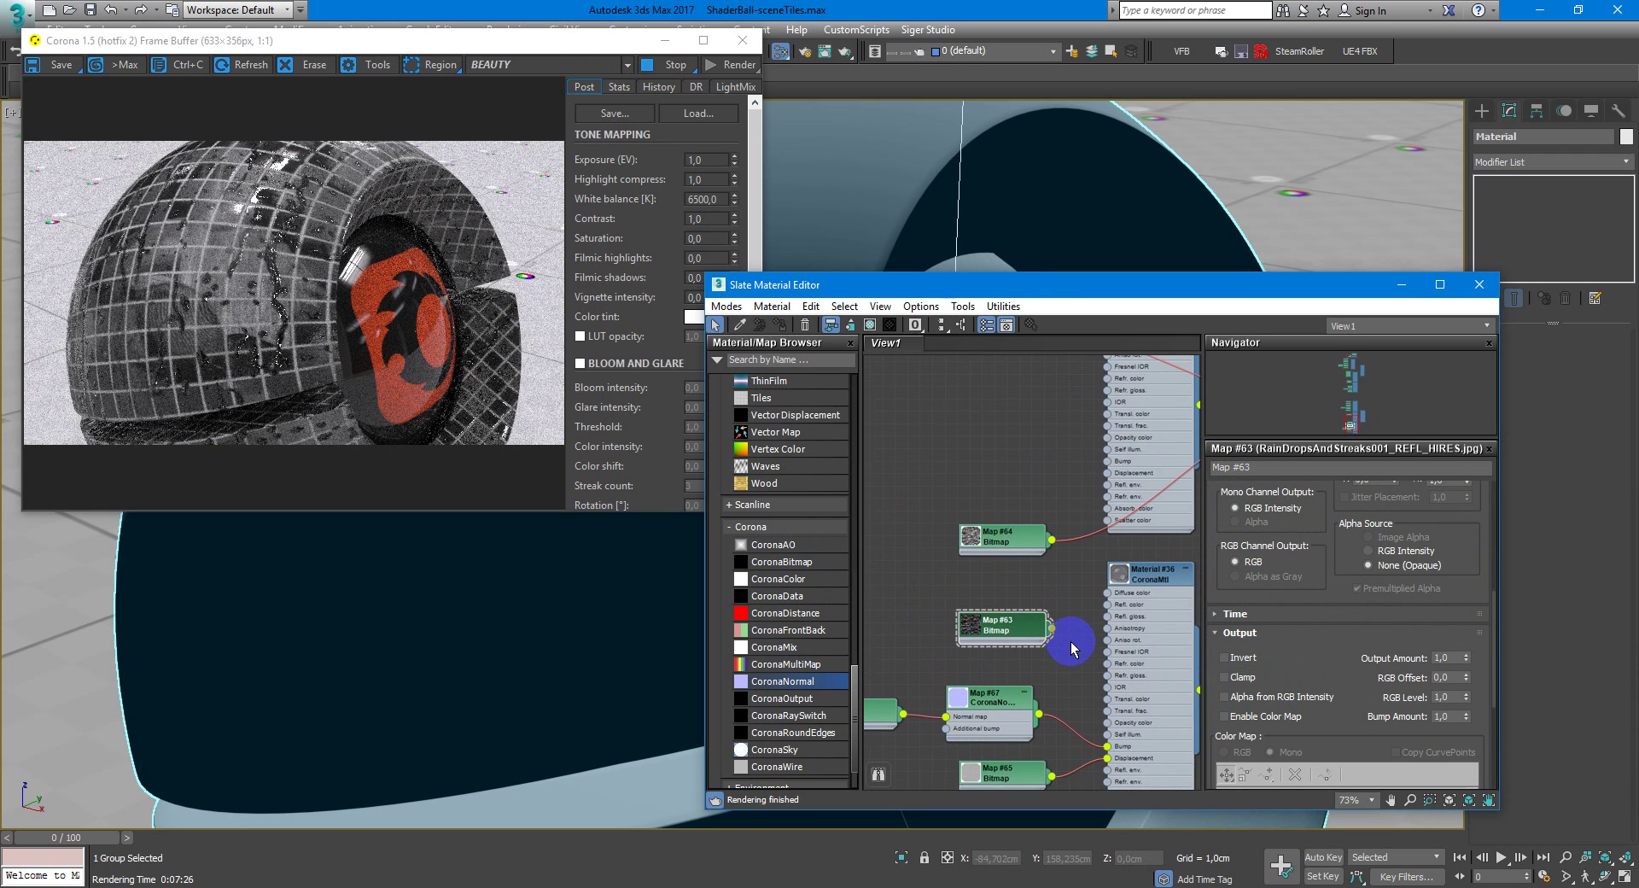
scroll(1073, 649, "down", 1)
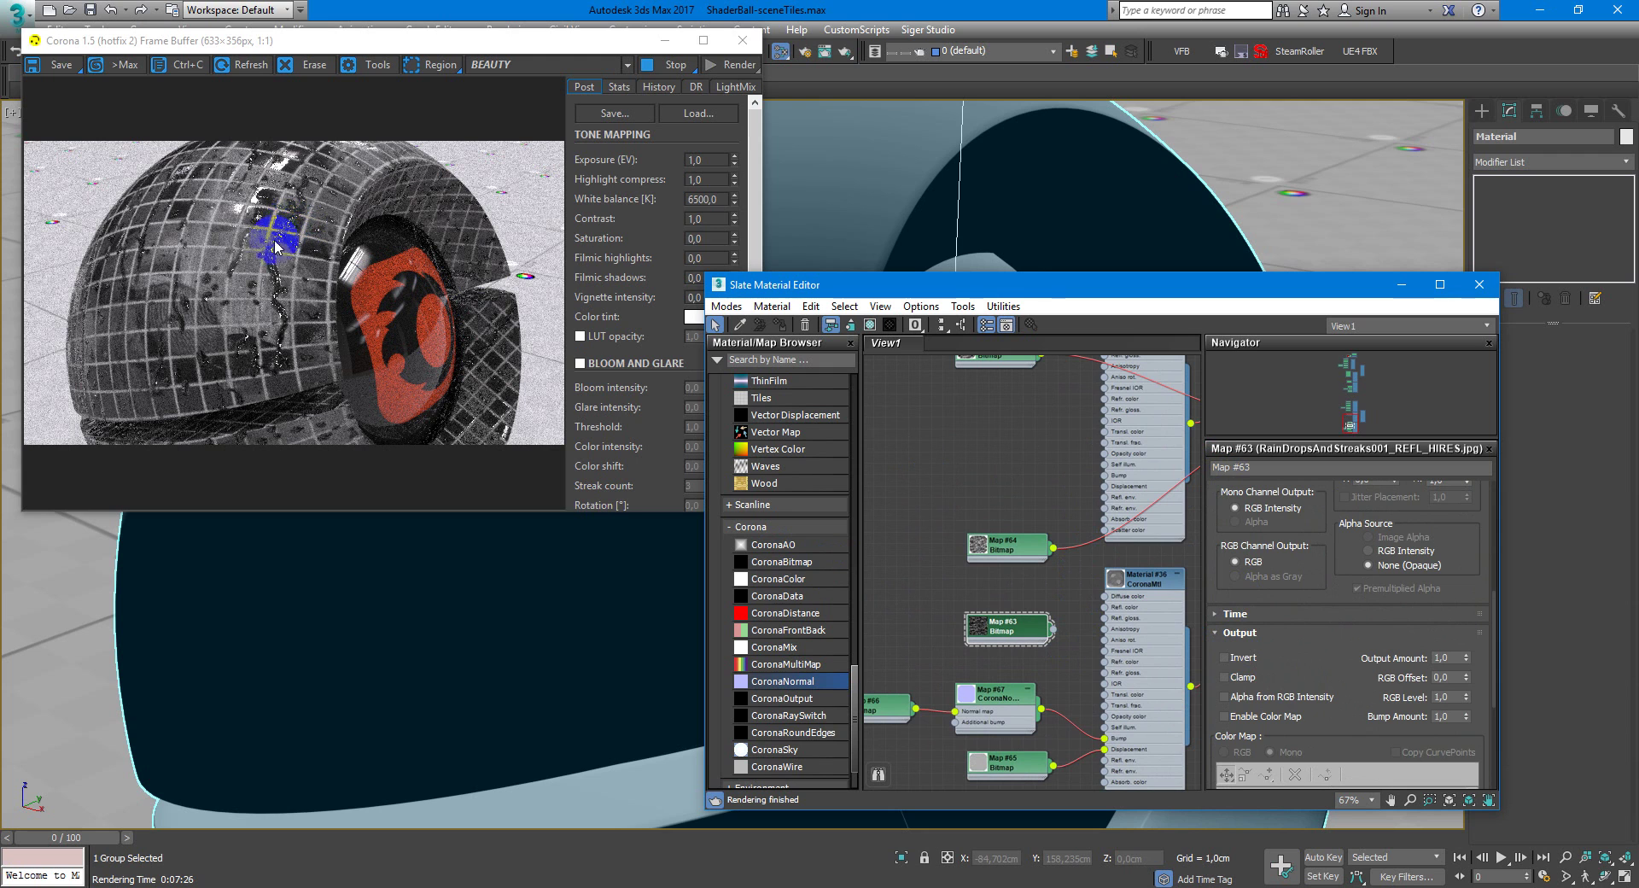
middle_click_drag(961, 472, 997, 597)
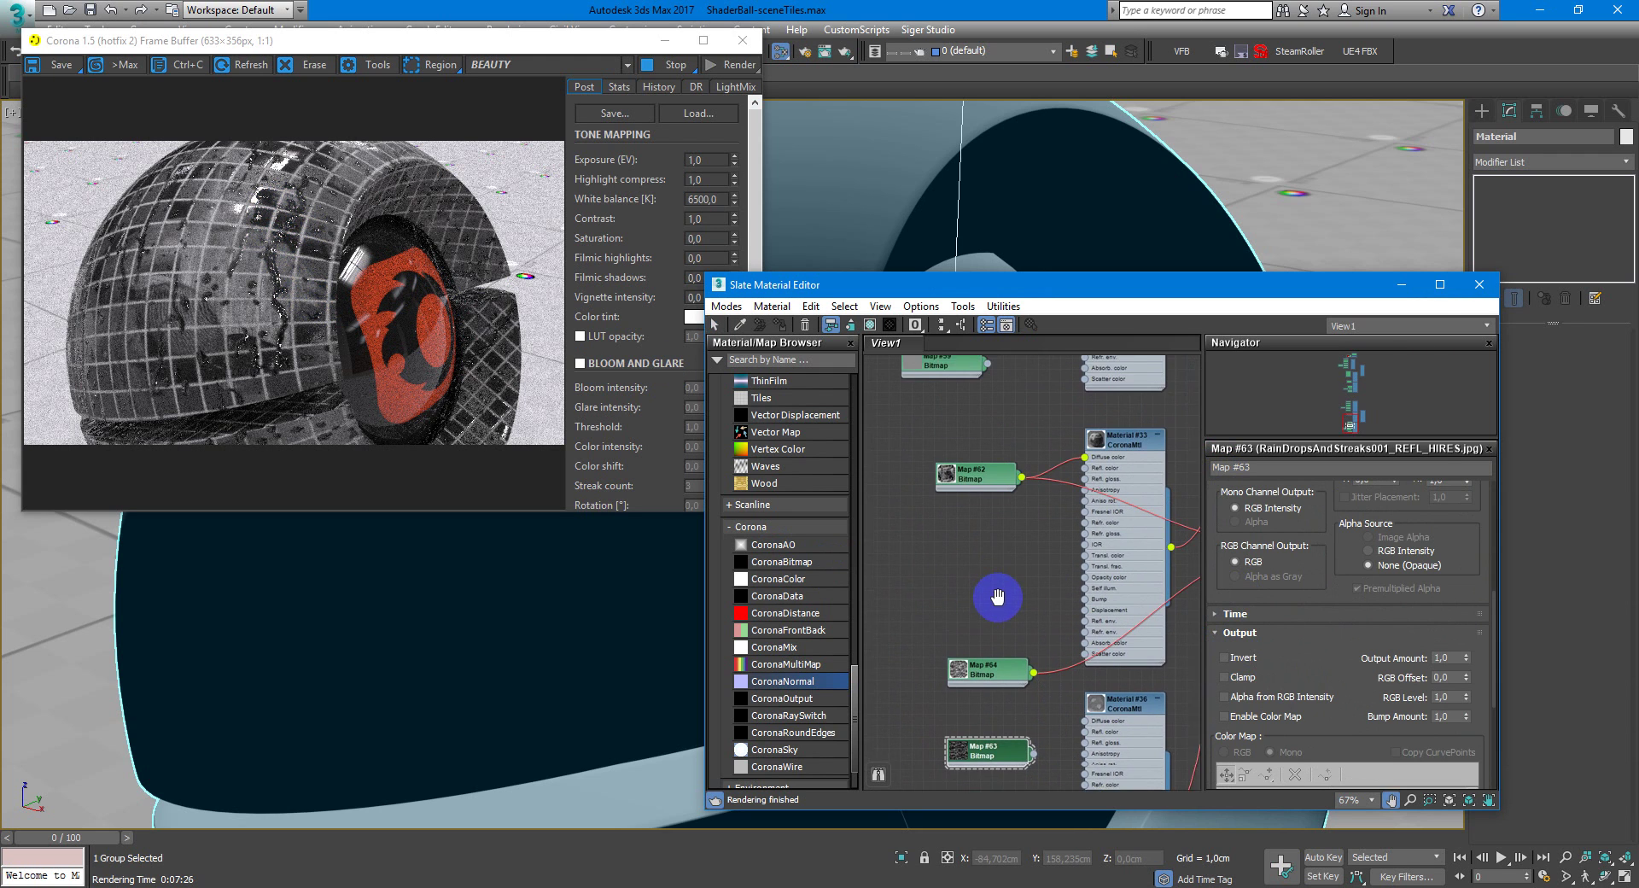
middle_click_drag(1006, 469, 987, 571)
scroll(988, 568, "down", 2)
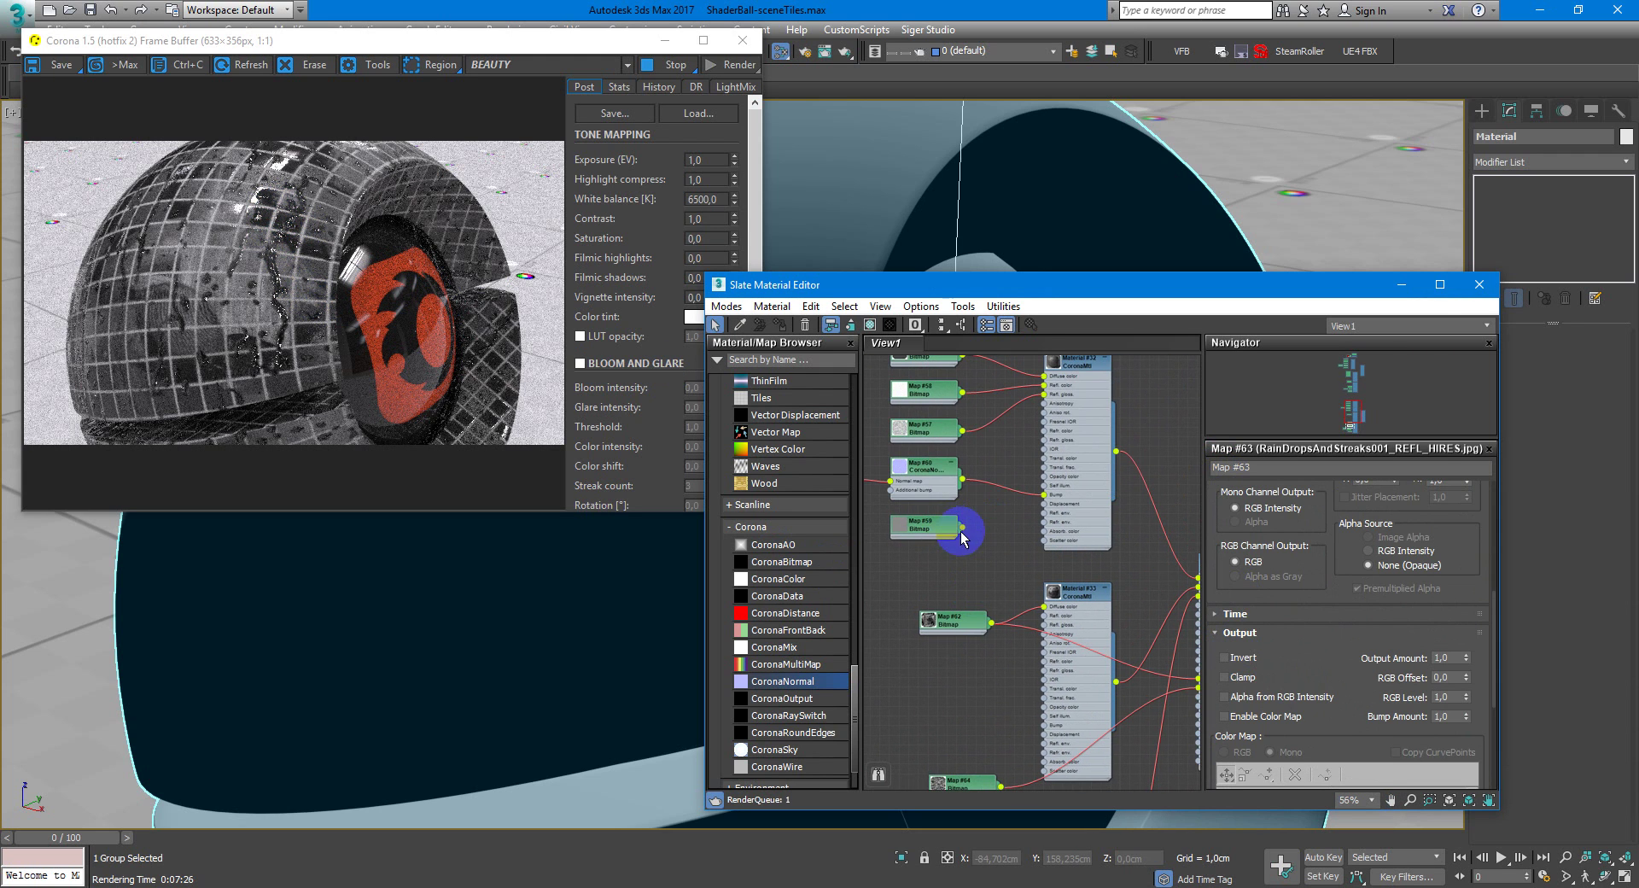
mouse_move(960, 532)
left_mouse_down()
mouse_move(1052, 513)
mouse_move(1042, 522)
mouse_move(1044, 503)
left_mouse_up()
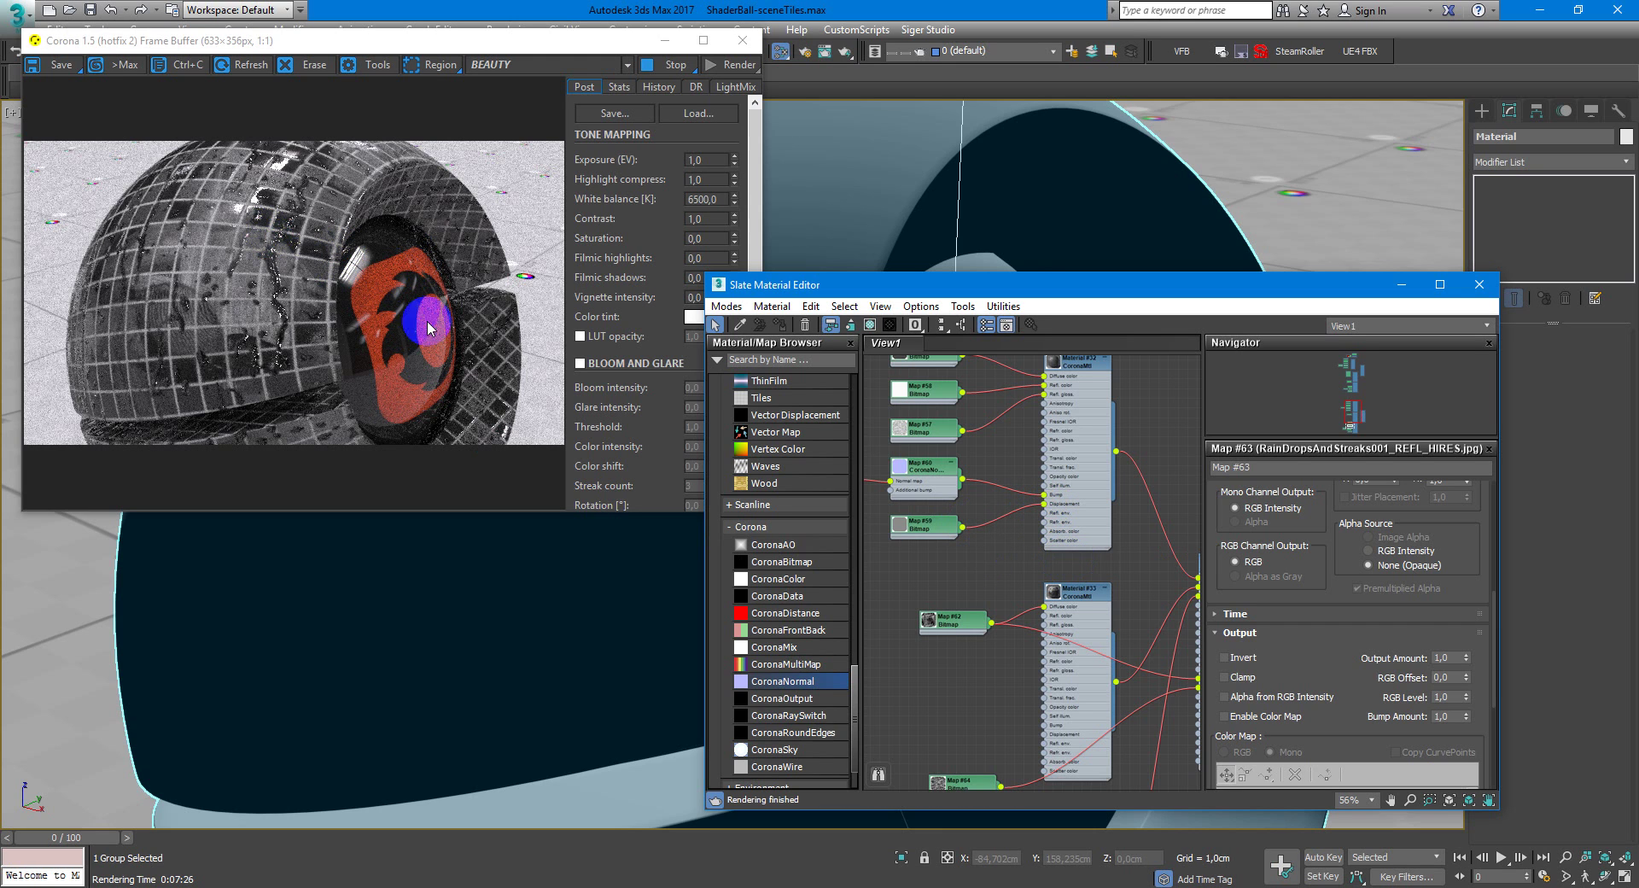